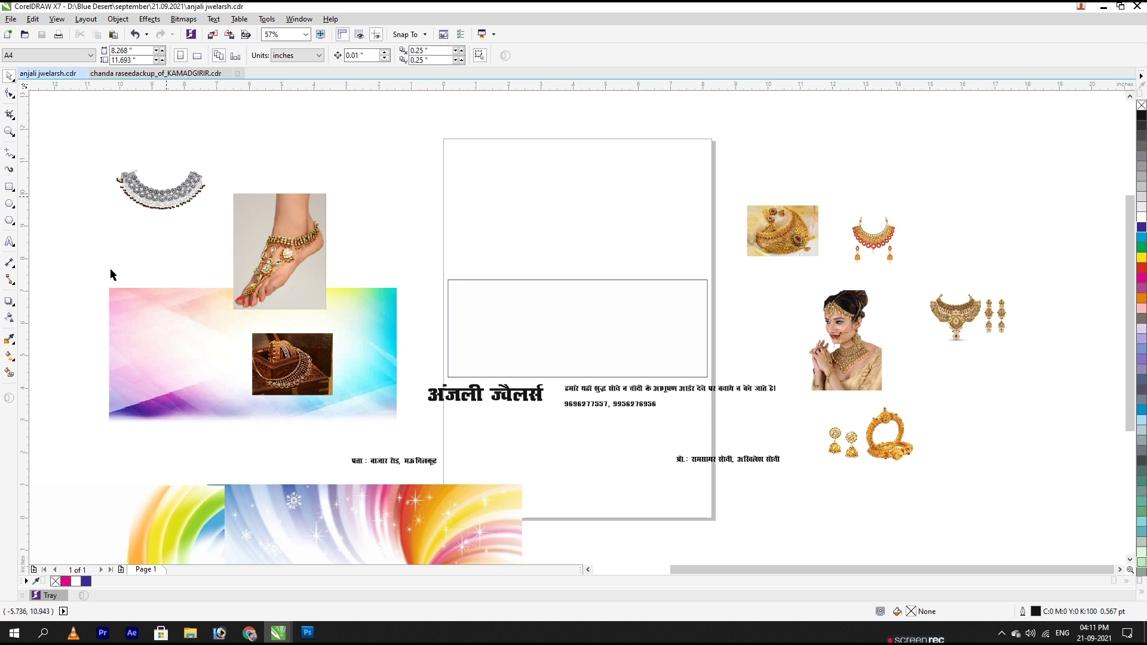
# Step: Place the pastel gradient bitmap in the empty banner rectangle and resize it to about 8.4 × 3.34 in
pyautogui.moveTo(359, 341); pyautogui.dragTo(588, 326)
pyautogui.moveTo(726, 254); pyautogui.dragTo(733, 258)
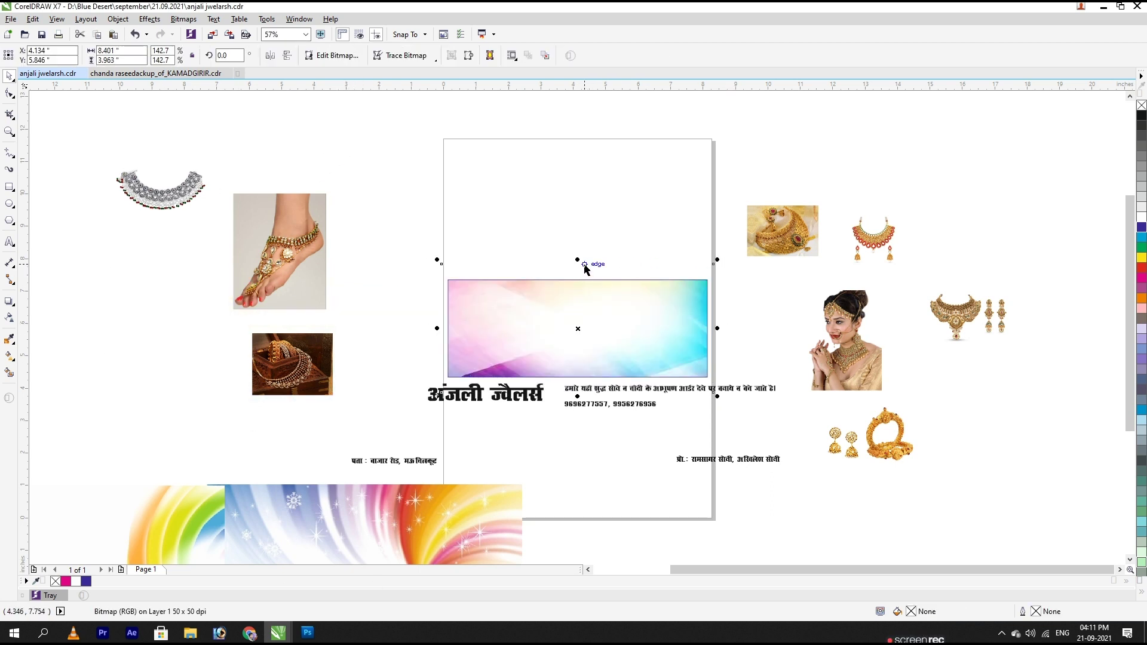
pyautogui.moveTo(580, 261); pyautogui.dragTo(583, 274)
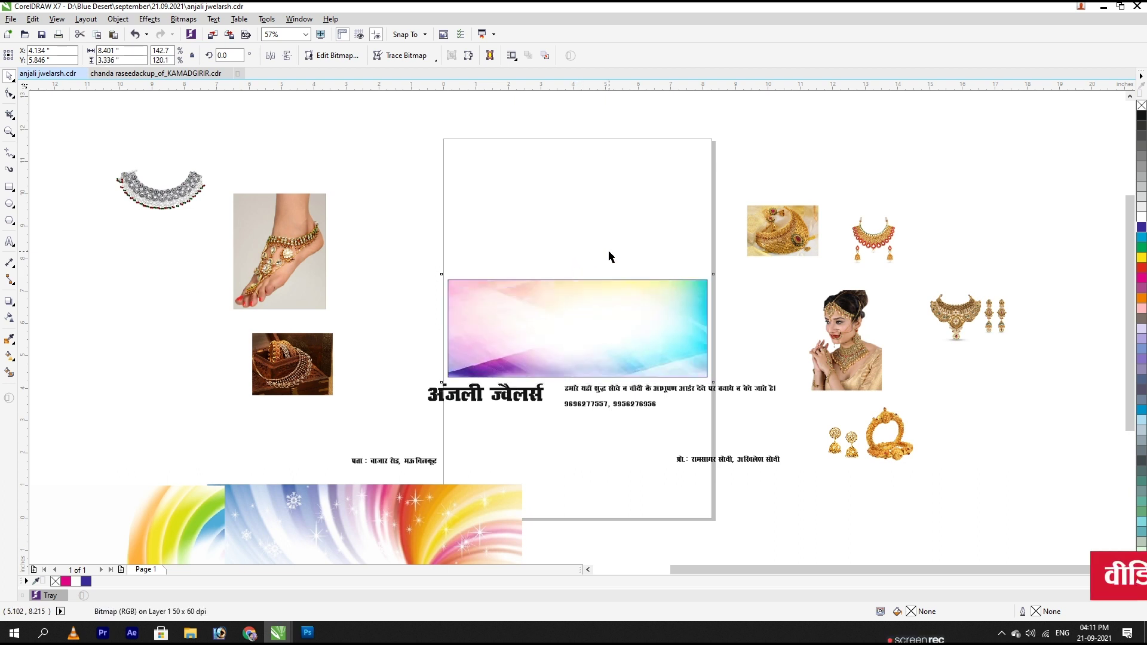
# Step: Bring the starry rainbow swirl bitmap over the banner, aligned to the banner's top and right edges
pyautogui.press('Tab')
pyautogui.press('Tab')
pyautogui.keyDown('shift'); pyautogui.click(610, 325); pyautogui.keyUp('shift')
pyautogui.press('t')
pyautogui.press('r')
pyautogui.click(617, 235)
pyautogui.click(526, 334)
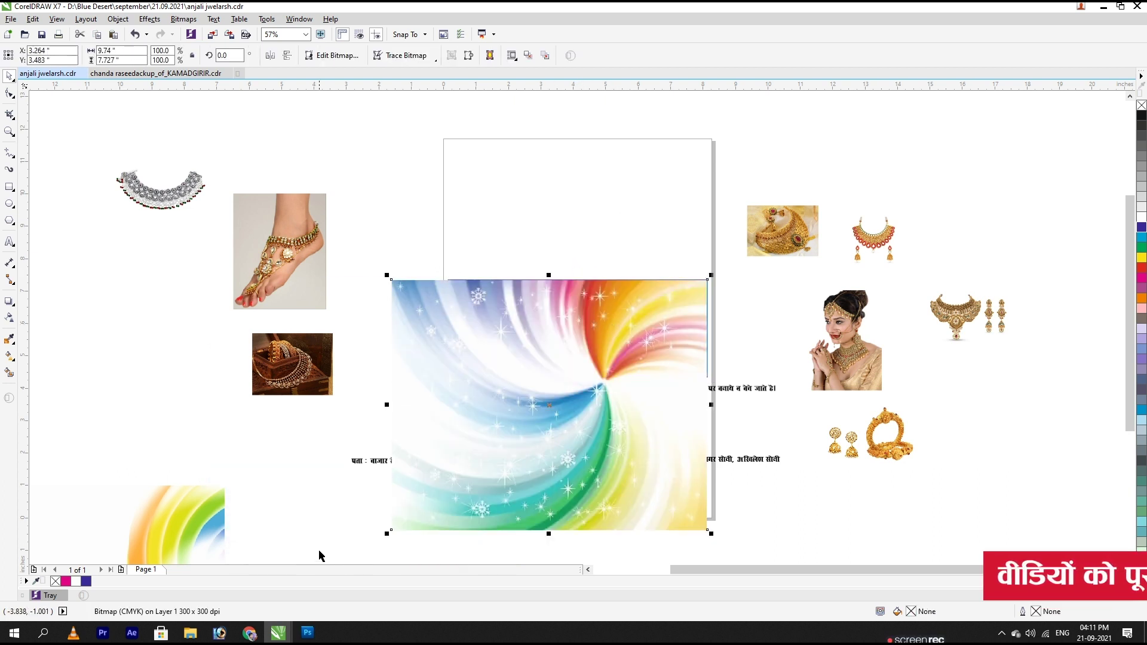
# Step: Shrink the starry swirl bitmap to about 3.83 × 3.03 in and PowerClip it into the right part of the banner
pyautogui.moveTo(387, 533); pyautogui.dragTo(583, 526)
pyautogui.keyDown('shift'); pyautogui.click(535, 328); pyautogui.keyUp('shift')
pyautogui.keyDown('shift'); pyautogui.click(535, 328); pyautogui.keyUp('shift')
pyautogui.moveTo(622, 312); pyautogui.dragTo(633, 312)
pyautogui.press('w')
pyautogui.press('Escape')
# Step: Mirror the rainbow wave bitmap horizontally and align it to the banner's left and top edges
pyautogui.moveTo(191, 522); pyautogui.dragTo(550, 316)
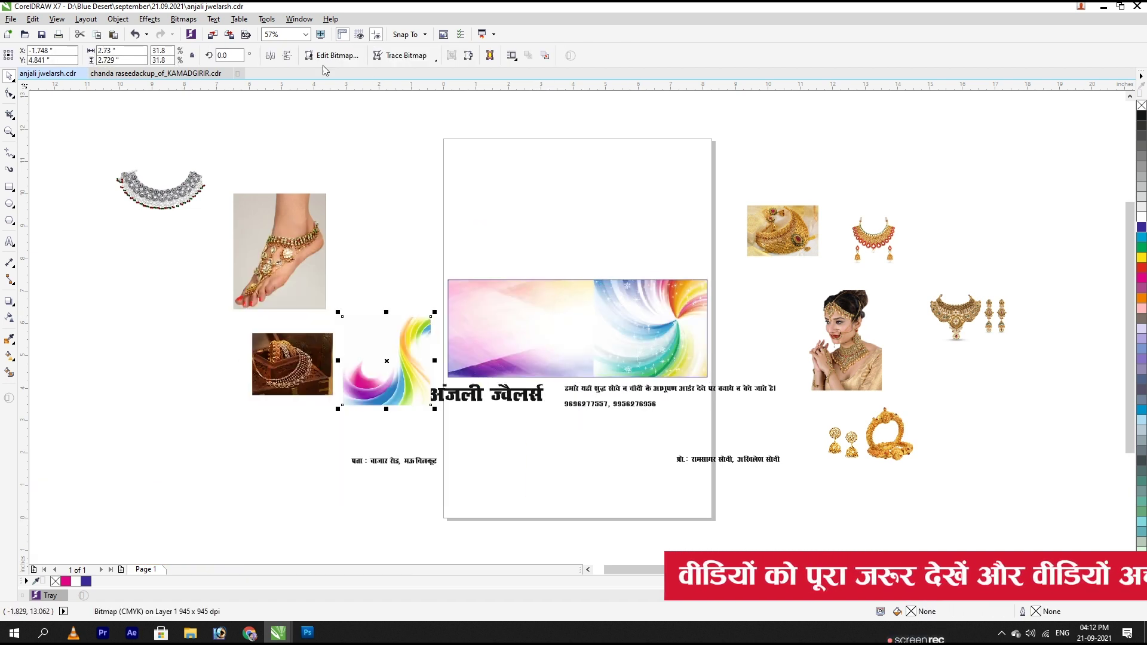
pyautogui.click(270, 55)
pyautogui.keyDown('shift'); pyautogui.click(537, 330); pyautogui.keyUp('shift')
pyautogui.press('l')
pyautogui.press('t')
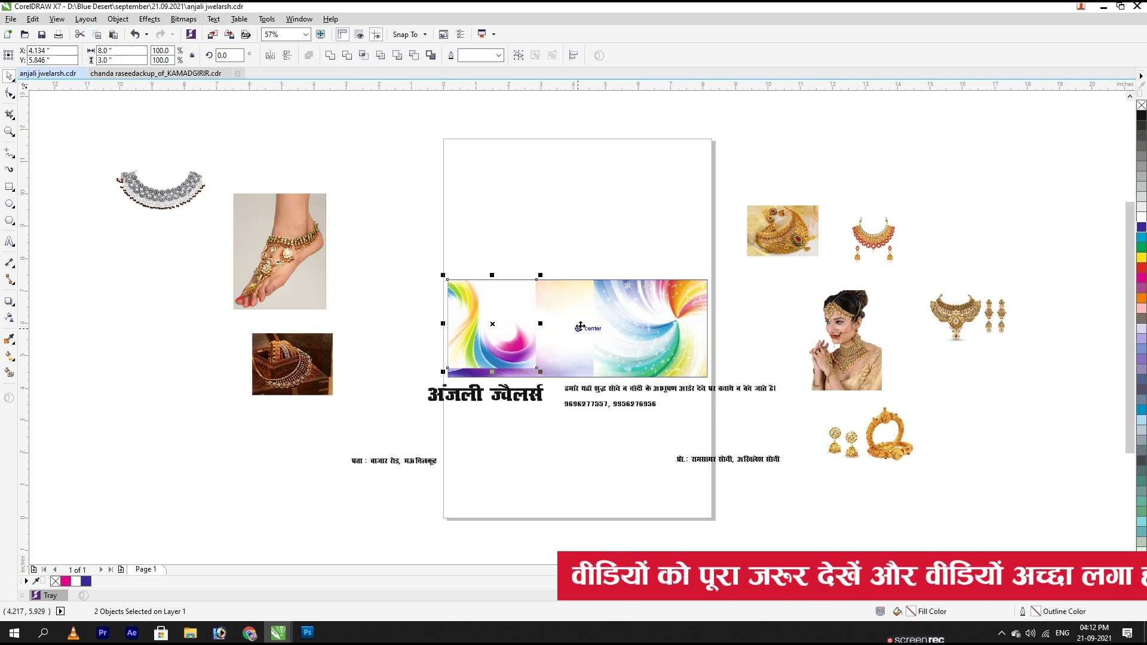
# Step: Enlarge the rainbow wave bitmap to cover the banner's height and PowerClip it into the banner
pyautogui.moveTo(541, 372); pyautogui.dragTo(565, 388)
pyautogui.press('w')
pyautogui.click(588, 321)
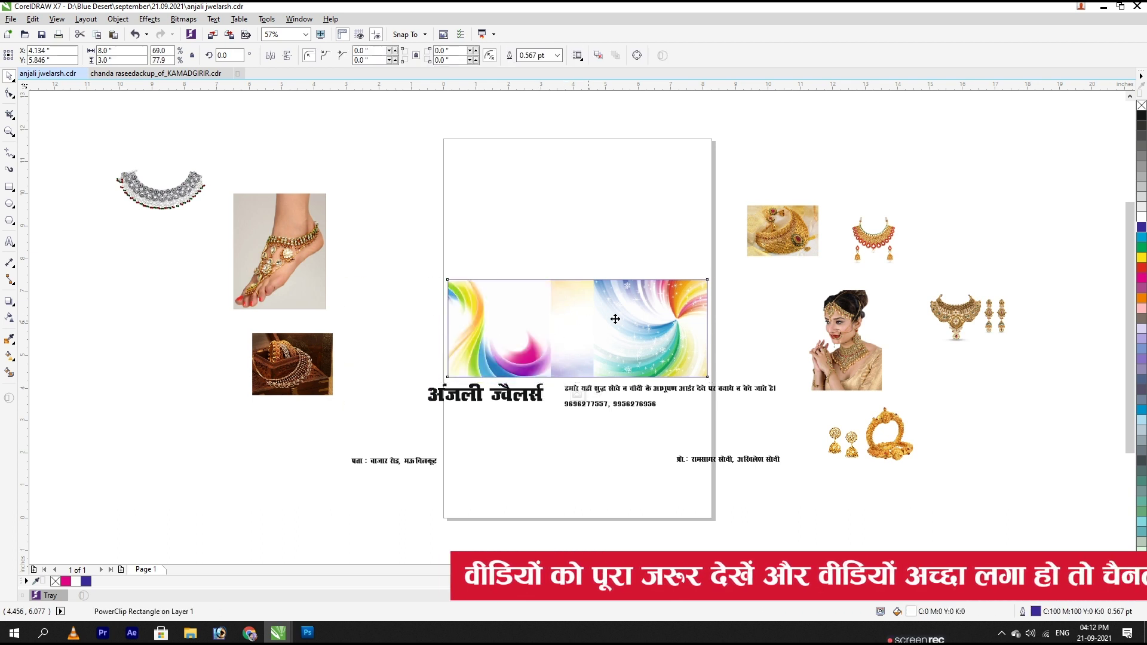
# Step: Open the banner's PowerClip contents and fade the starry swirl bitmap toward its left edge with a linear transparency
pyautogui.keyDown('ctrl'); pyautogui.click(616, 319); pyautogui.keyUp('ctrl')
pyautogui.scroll(2, 622, 317)
pyautogui.click(9, 318)
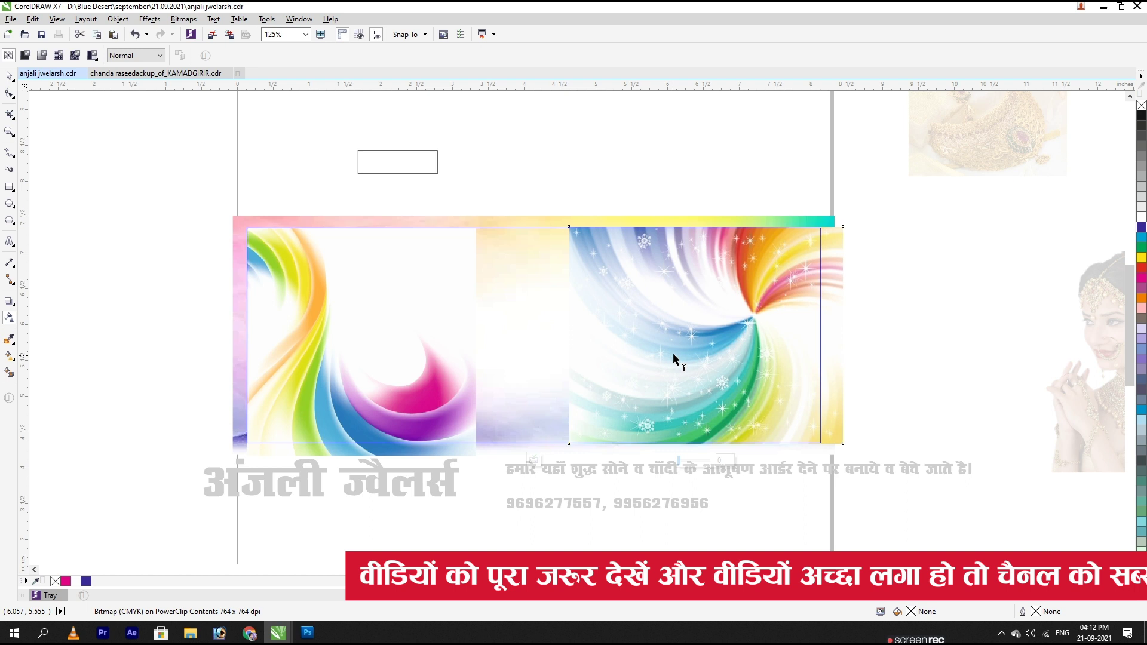
pyautogui.moveTo(673, 352); pyautogui.dragTo(575, 353)
pyautogui.moveTo(674, 352); pyautogui.dragTo(739, 353)
pyautogui.press('space')
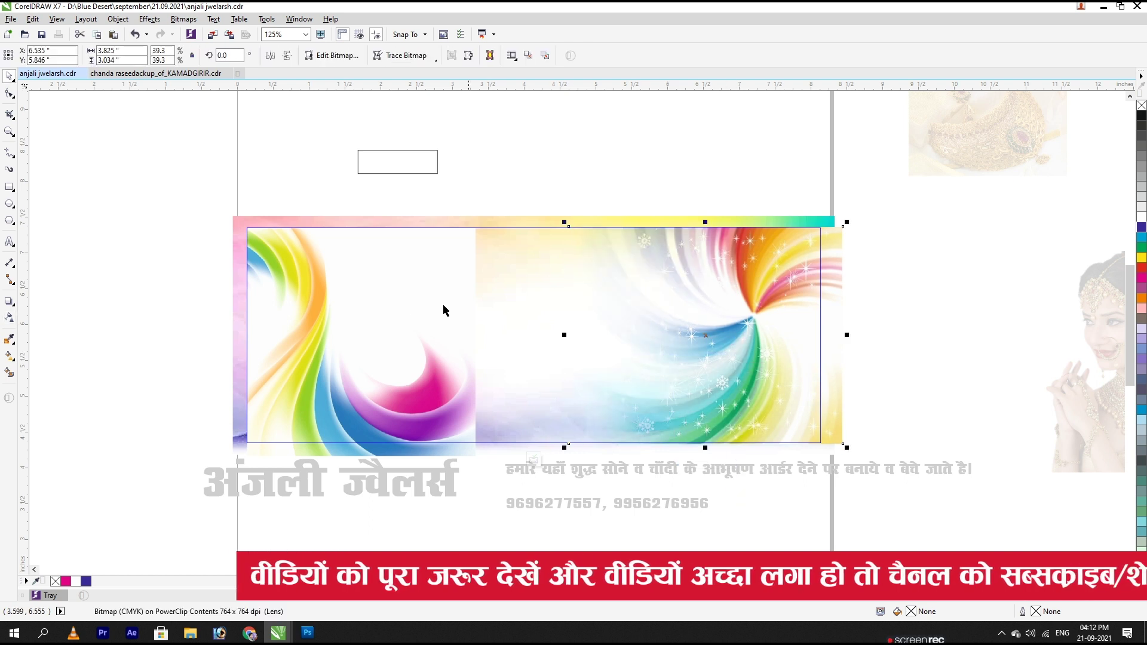
# Step: Fade the rainbow wave bitmap toward its right edge with a linear transparency and finish editing the PowerClip contents
pyautogui.click(398, 328)
pyautogui.moveTo(465, 316); pyautogui.dragTo(475, 320)
pyautogui.moveTo(373, 320); pyautogui.dragTo(368, 320)
pyautogui.press('space')
pyautogui.keyDown('ctrl'); pyautogui.click(620, 163); pyautogui.keyUp('ctrl')
# Step: Set the banner rectangle's outline colour to white
pyautogui.click(724, 330)
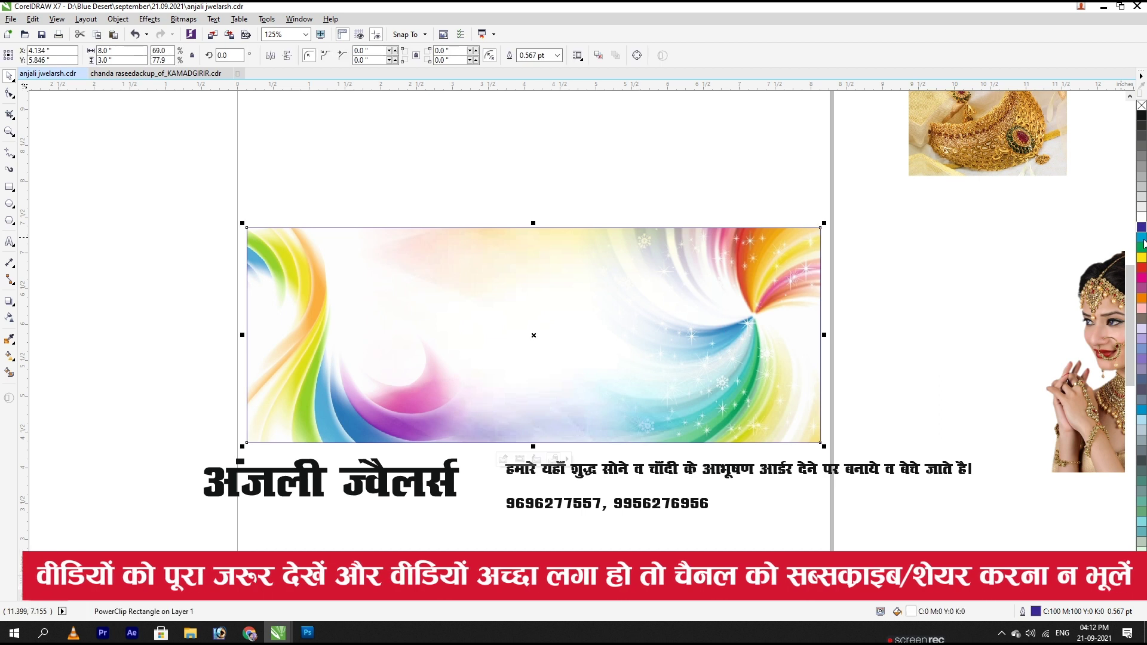
pyautogui.rightClick(1141, 298)
pyautogui.rightClick(1141, 217)
pyautogui.hotkey('shift', 'F2')
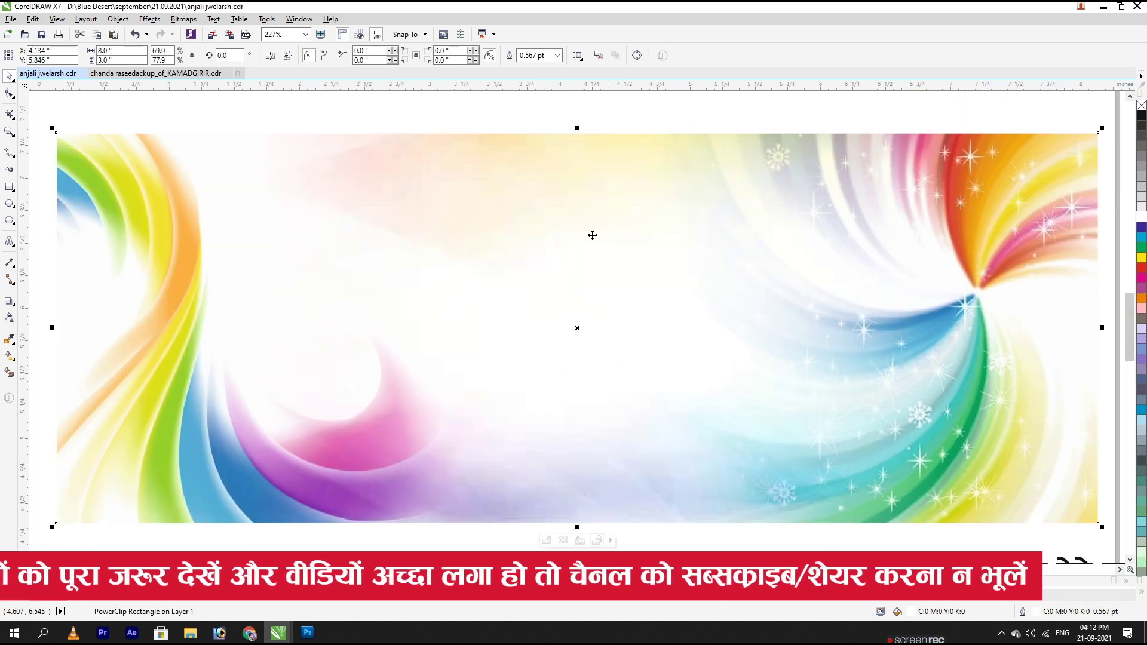
pyautogui.scroll(-1, 651, 309)
pyautogui.click(647, 187)
# Step: Enlarge the shop name heading to about 4.46 in wide and place it just above the banner
pyautogui.moveTo(508, 467); pyautogui.dragTo(764, 297)
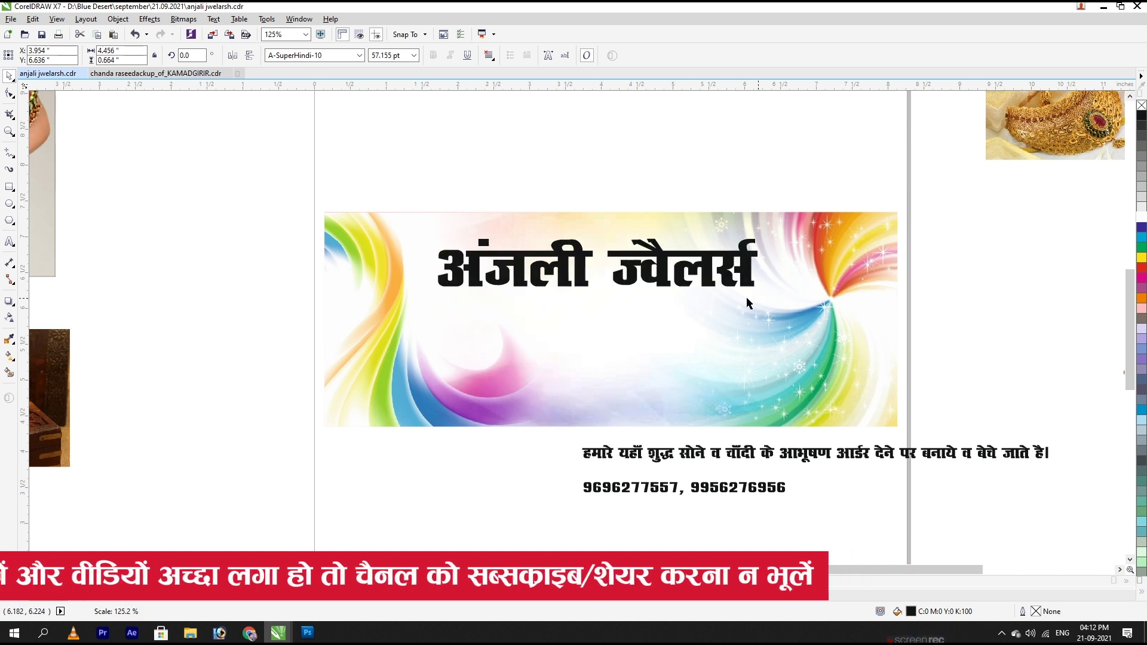
pyautogui.moveTo(599, 295); pyautogui.dragTo(601, 308)
pyautogui.keyDown('shift'); pyautogui.click(608, 354); pyautogui.keyUp('shift')
pyautogui.press('c')
pyautogui.keyDown('shift'); pyautogui.click(608, 357); pyautogui.keyUp('shift')
pyautogui.moveTo(659, 278); pyautogui.dragTo(679, 155)
pyautogui.click(366, 173)
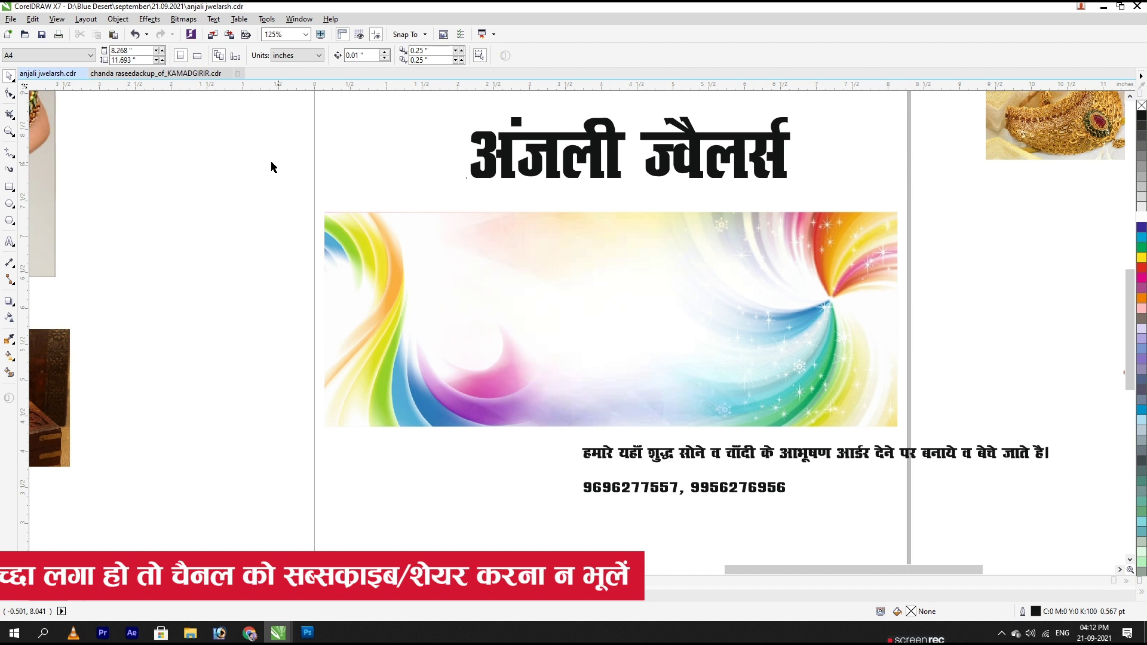
# Step: Draw a rectangle about 3.44 in high over the banner's left part, widen it and skew it into a slanted parallelogram
pyautogui.click(9, 188)
pyautogui.moveTo(293, 207); pyautogui.dragTo(455, 453)
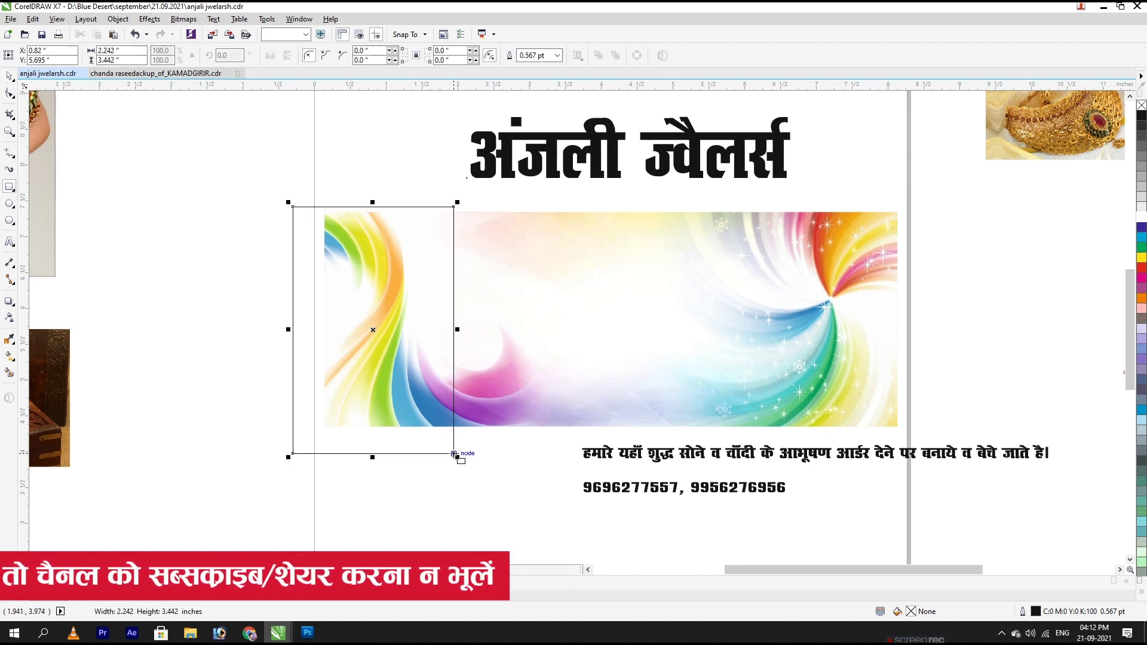
pyautogui.moveTo(457, 329); pyautogui.dragTo(537, 329)
pyautogui.moveTo(414, 459); pyautogui.dragTo(382, 459)
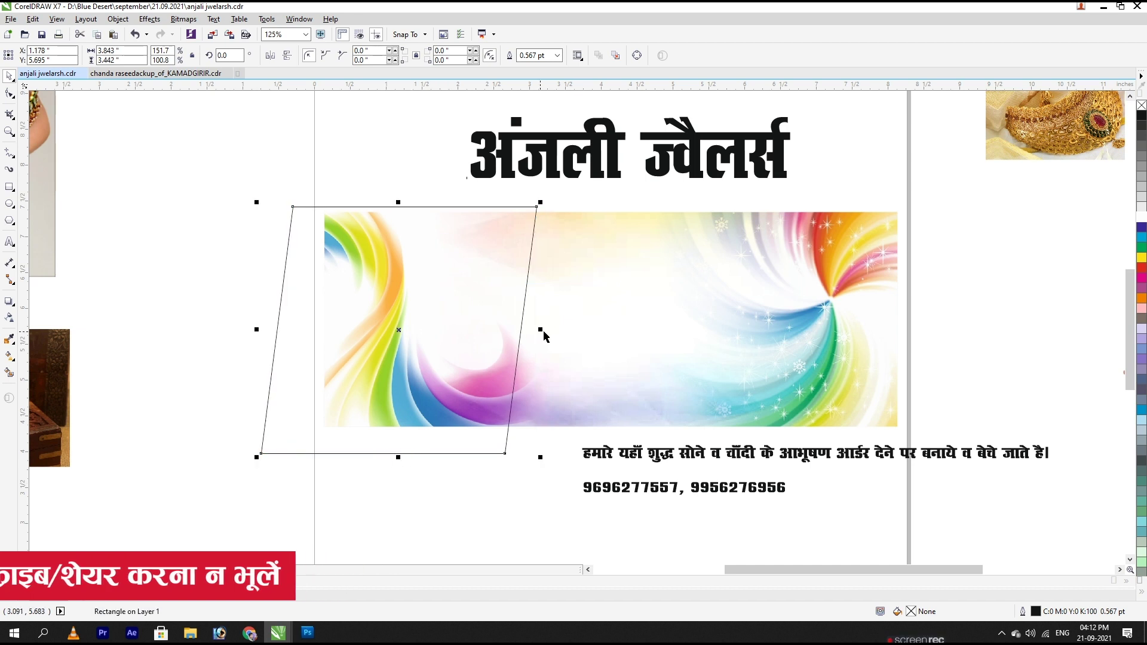
# Step: Move the parallelogram to the left and shift the rainbow wave artwork to the right inside the banner
pyautogui.moveTo(456, 315); pyautogui.dragTo(391, 296)
pyautogui.click(479, 406)
pyautogui.moveTo(479, 406); pyautogui.dragTo(562, 406)
# Step: Give the parallelogram a white fill and white outline and PowerClip it into the banner
pyautogui.click(350, 163)
pyautogui.click(399, 277)
pyautogui.click(1142, 217)
pyautogui.rightClick(1141, 217)
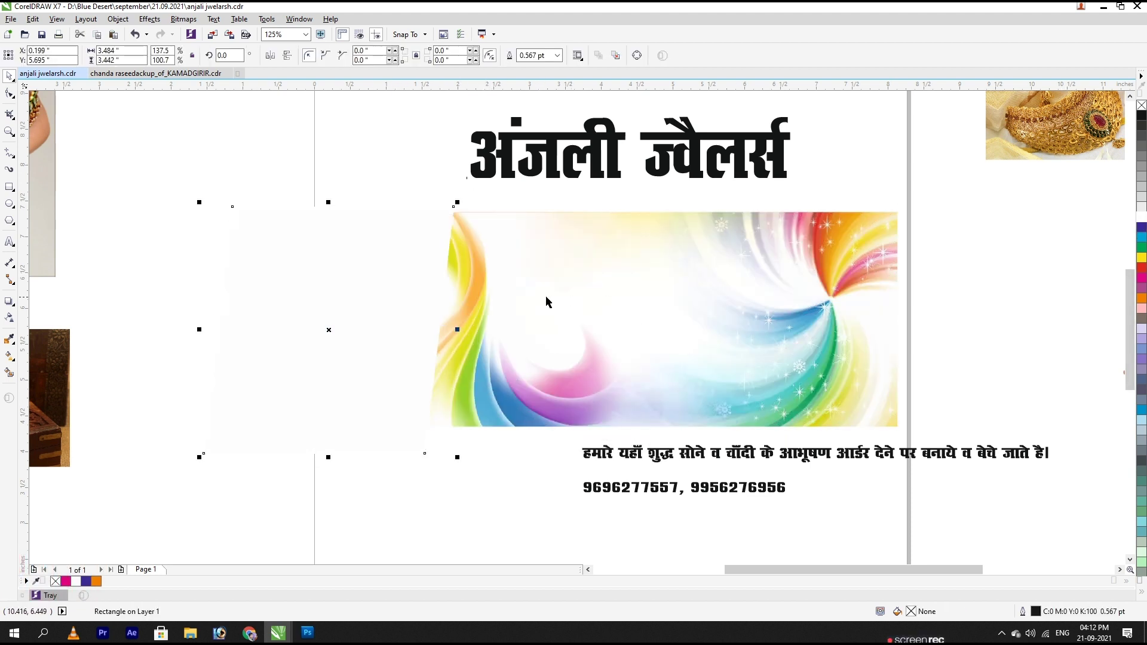
pyautogui.hotkey('ctrl', '1')
pyautogui.click(550, 300)
# Step: Duplicate the parallelogram slightly to the right and give the copy a vertical white-to-orange fountain fill
pyautogui.click(343, 154)
pyautogui.click(392, 276)
pyautogui.keyDown('ctrl'); pyautogui.click(405, 245); pyautogui.keyUp('ctrl')
pyautogui.moveTo(404, 245); pyautogui.dragTo(423, 357)
pyautogui.press('g')
pyautogui.click(423, 237)
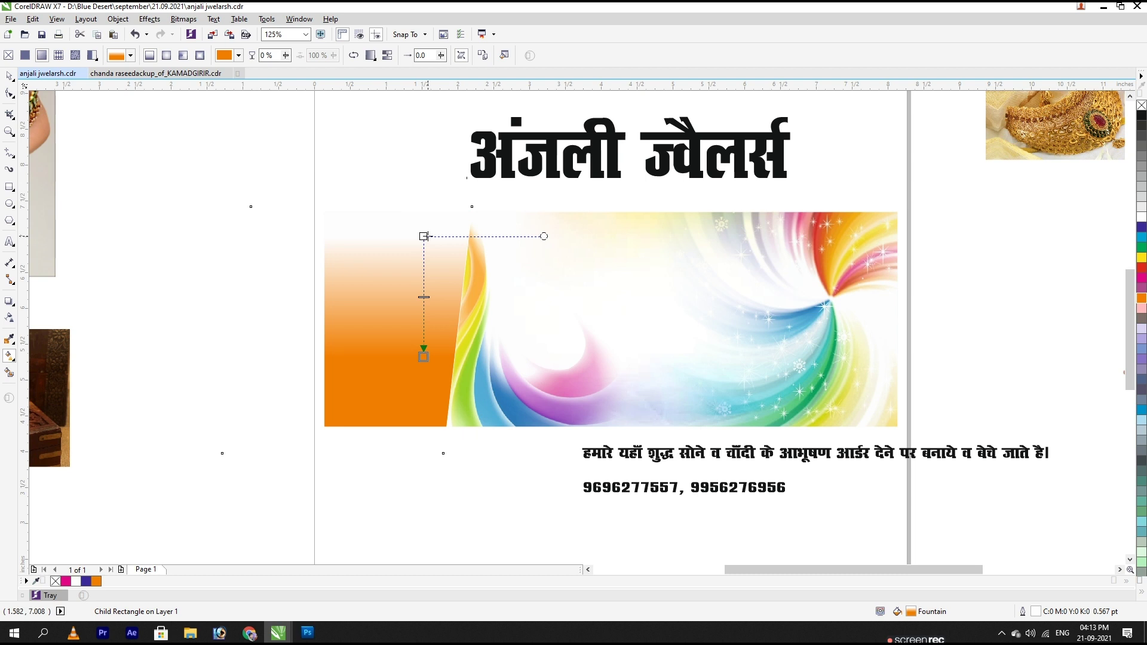
# Step: Change the fountain fill's upper colour to yellow, extend the gradient diagonally downward and remove the shape's outline
pyautogui.click(1142, 258)
pyautogui.moveTo(424, 357); pyautogui.dragTo(385, 389)
pyautogui.press('space')
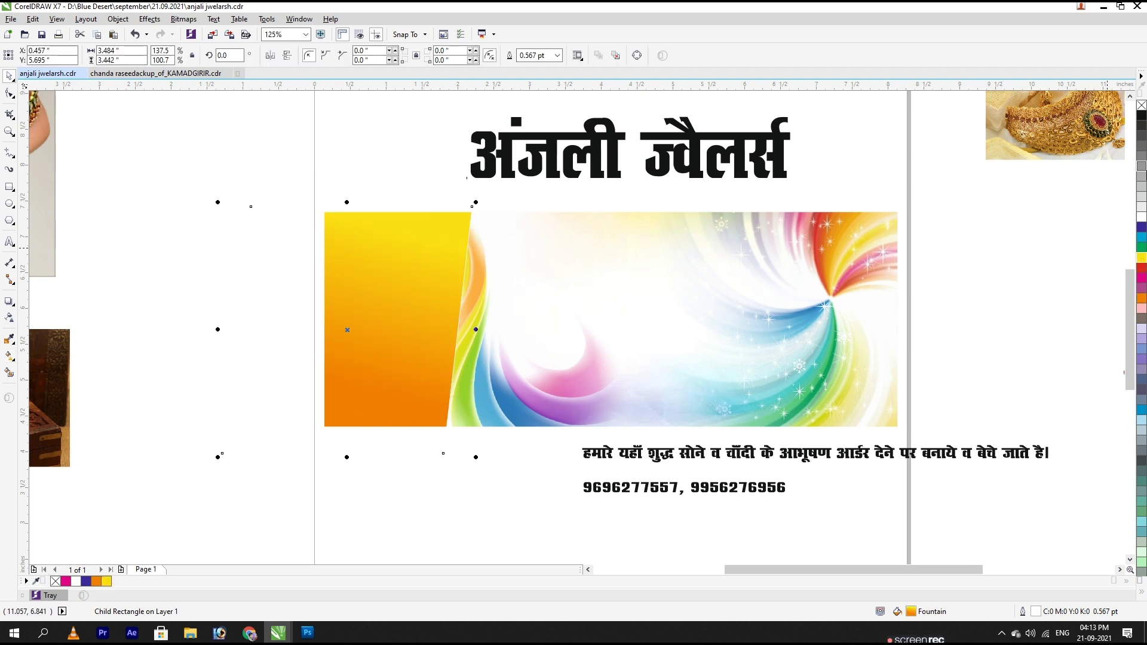
pyautogui.rightClick(1141, 105)
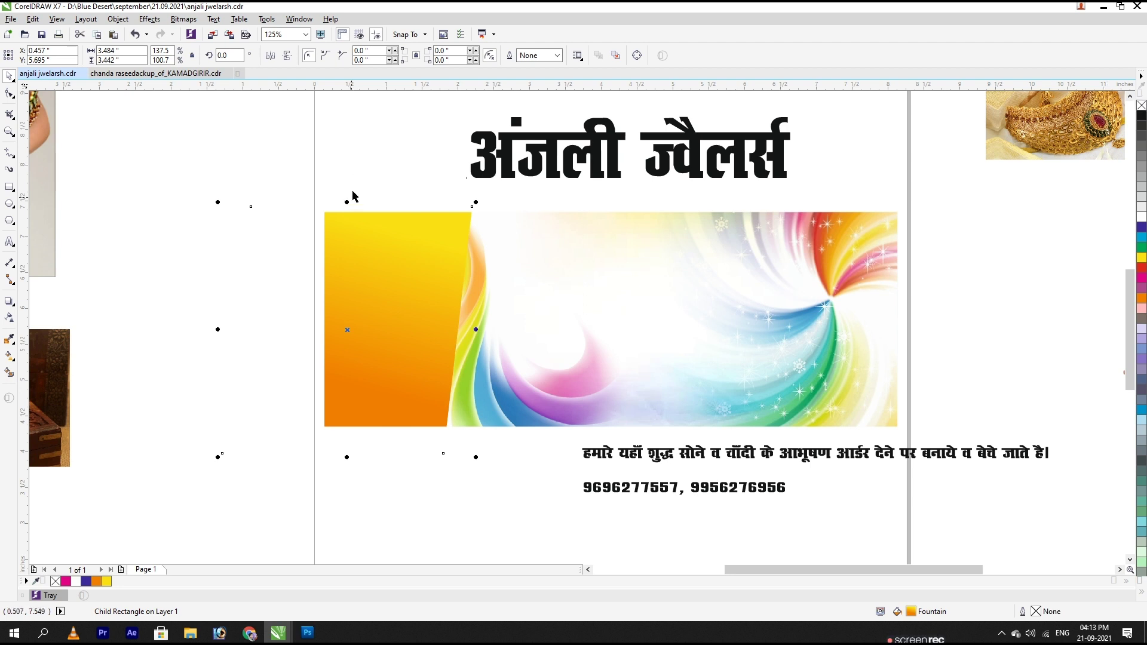
# Step: Place the yellow-orange parallelogram behind the white one so only a slanted strip shows along its edge
pyautogui.press('Delete')
pyautogui.hotkey('ctrl', 'z')
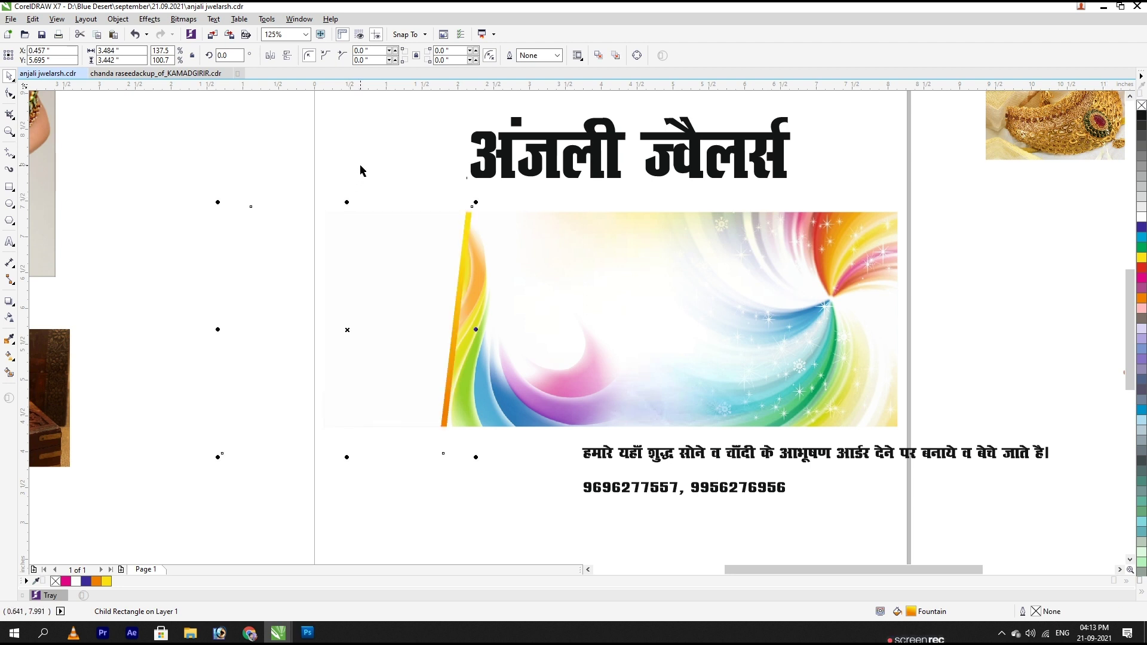
pyautogui.click(361, 170)
pyautogui.click(379, 251)
pyautogui.click(376, 184)
# Step: Move the bride photo onto the banner's left part, mirror it to face right and scale it to about 1.84 × 2.54 in
pyautogui.press('F4')
pyautogui.moveTo(906, 358); pyautogui.dragTo(479, 338)
pyautogui.hotkey('shift', 'F2')
pyautogui.click(286, 56)
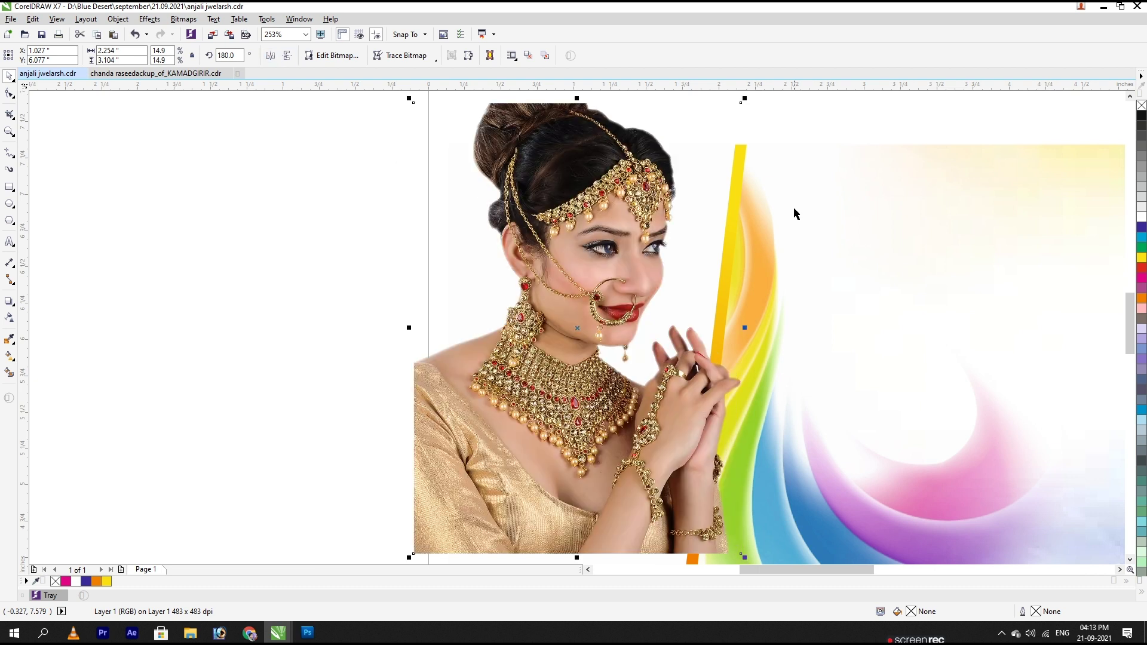
pyautogui.moveTo(744, 99); pyautogui.dragTo(715, 141)
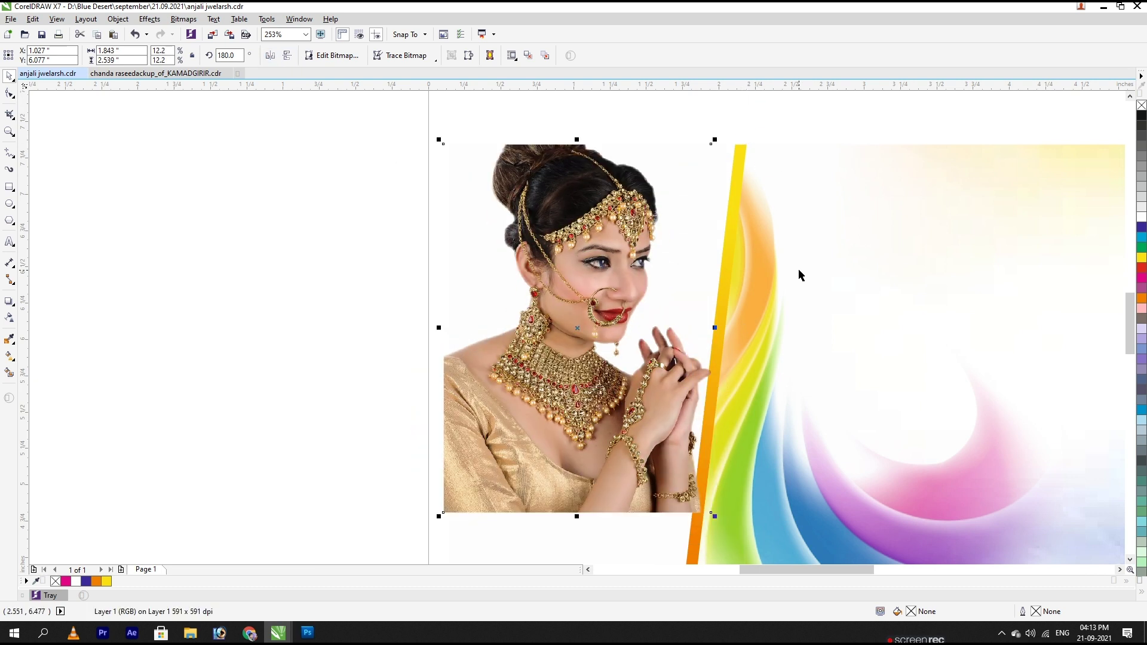
# Step: Align the bride photo with the banner's top left corner and enlarge it to 2.178 × 3.0 in to match the banner's height
pyautogui.keyDown('shift'); pyautogui.click(800, 271); pyautogui.keyUp('shift')
pyautogui.press('l')
pyautogui.keyDown('shift'); pyautogui.click(800, 271); pyautogui.keyUp('shift')
pyautogui.scroll(-2, 537, 379)
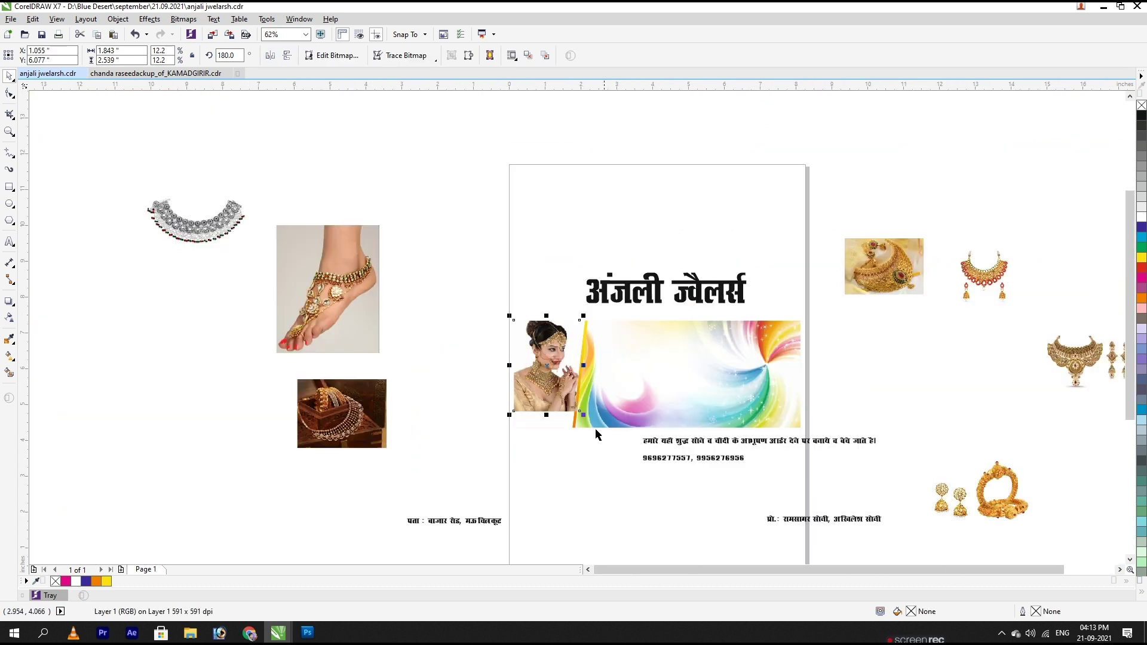
pyautogui.scroll(1, 583, 422)
pyautogui.moveTo(586, 411); pyautogui.dragTo(599, 437)
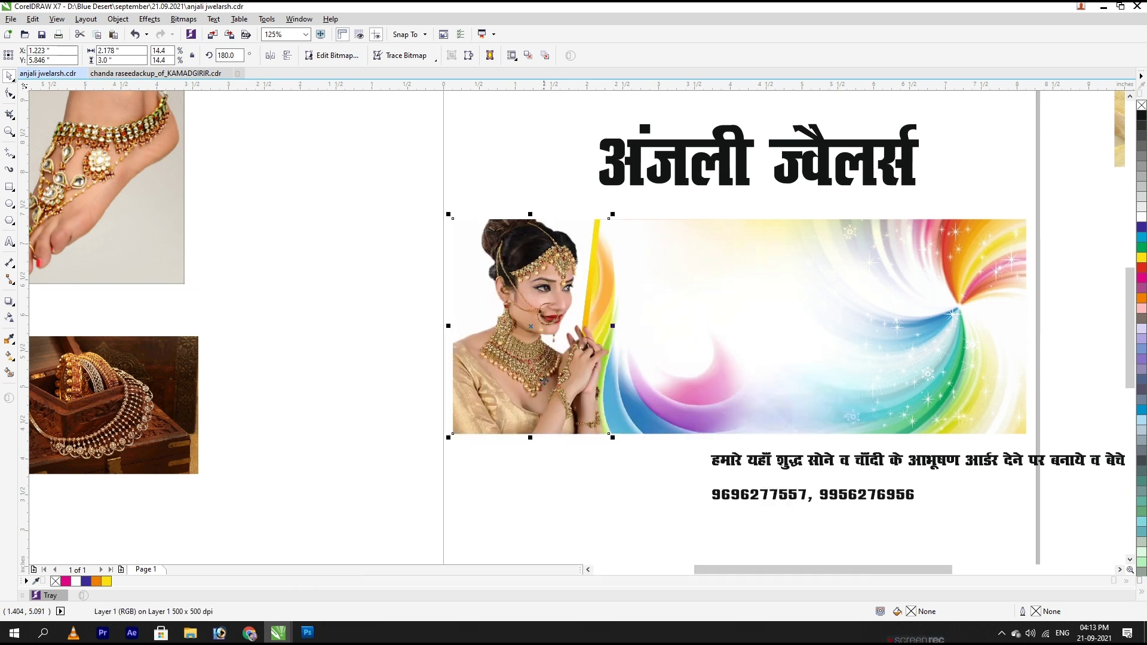
# Step: Shift the bride photo left until her hands meet the slanted strip and PowerClip it into the banner
pyautogui.moveTo(531, 382); pyautogui.dragTo(523, 385)
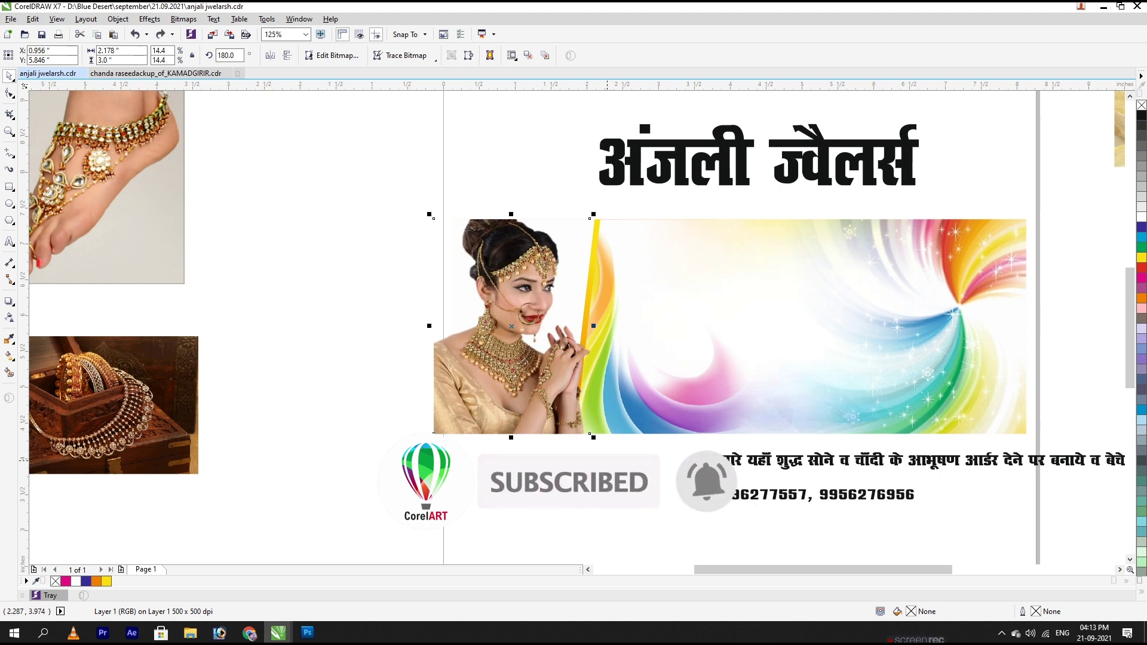
pyautogui.scroll(1, 526, 347)
pyautogui.click(661, 411)
pyautogui.scroll(-2, 537, 377)
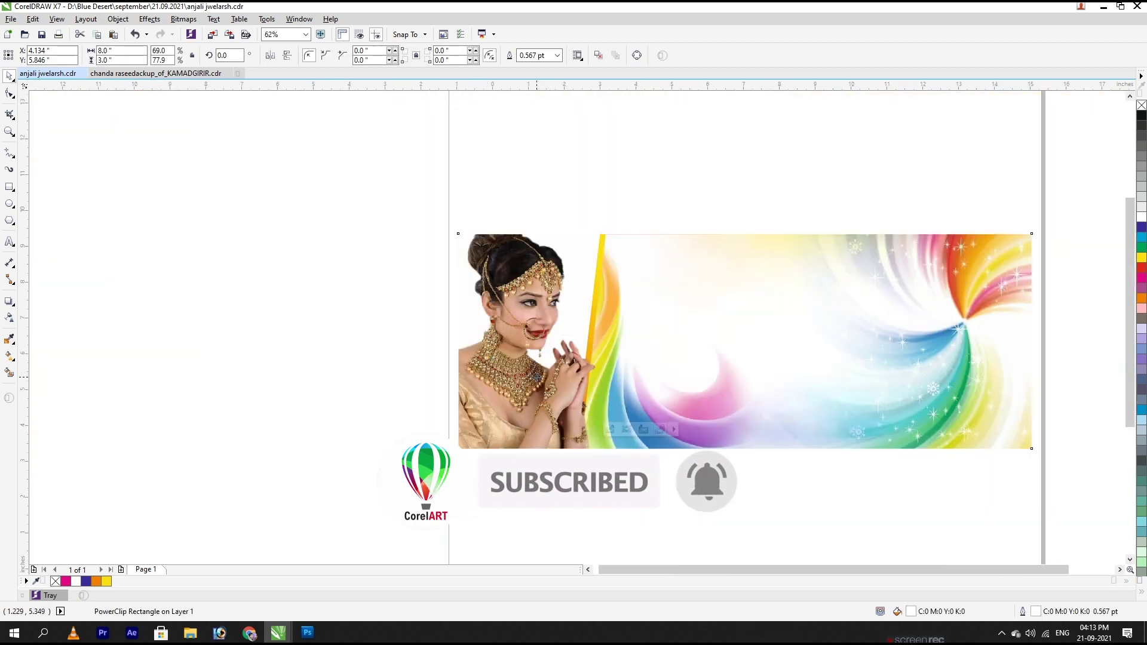
# Step: Open the banner's PowerClip contents and give the white parallelogram behind the bride a white-to-light-blue fountain fill fading upward
pyautogui.press('Tab')
pyautogui.doubleClick(632, 335)
pyautogui.click(567, 304)
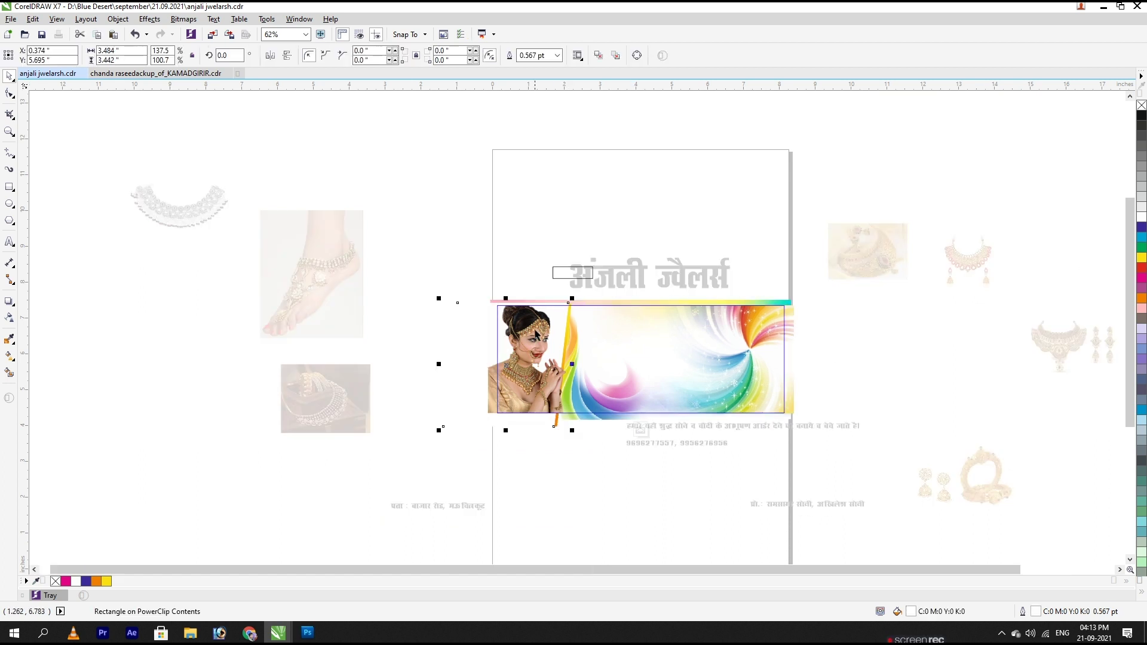
pyautogui.click(1142, 419)
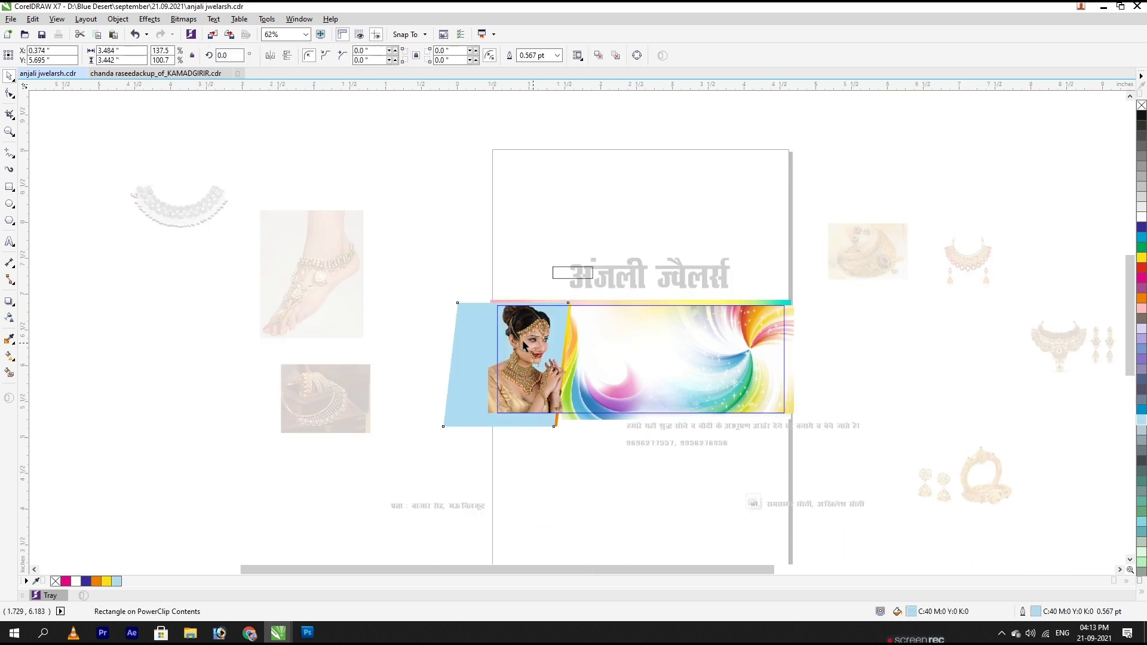
pyautogui.scroll(2, 523, 340)
pyautogui.moveTo(497, 502); pyautogui.dragTo(623, 246)
pyautogui.scroll(-2, 516, 195)
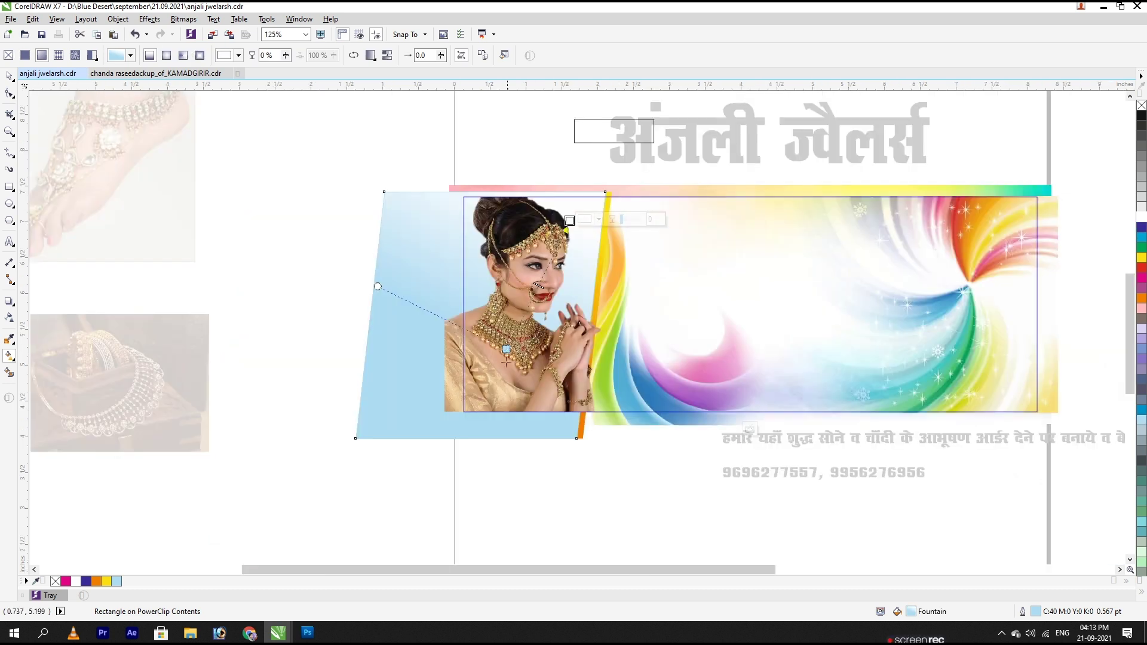
pyautogui.moveTo(506, 358); pyautogui.dragTo(496, 415)
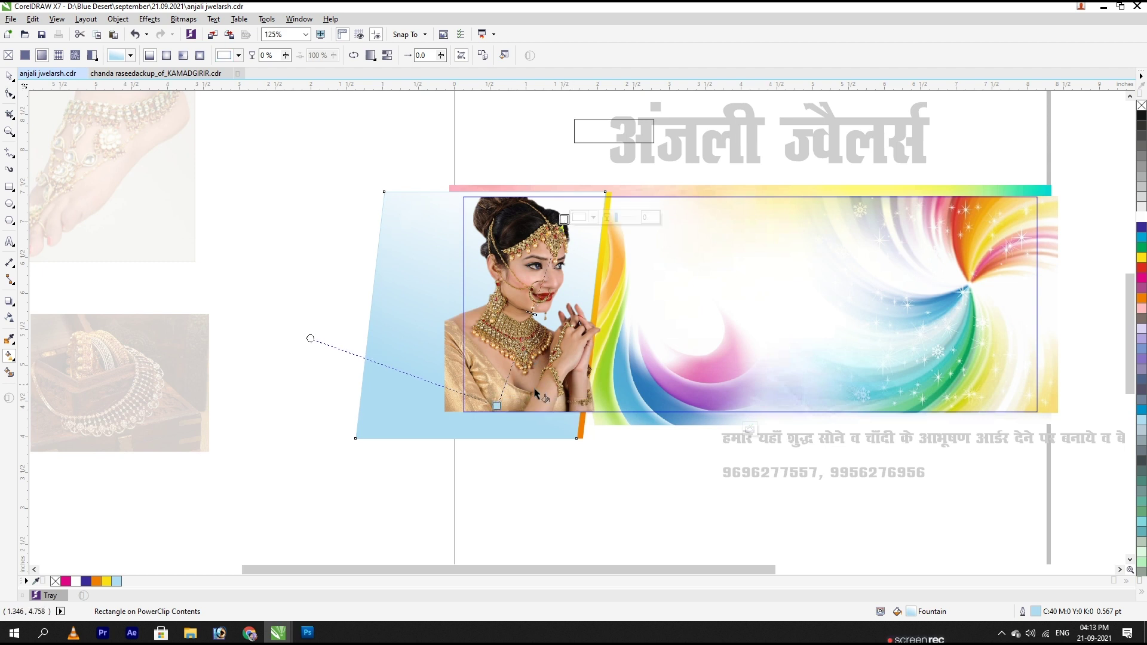
# Step: Change the gradient's light blue end to light peach, remove the parallelogram's outline and finish editing the contents
pyautogui.click(1142, 592)
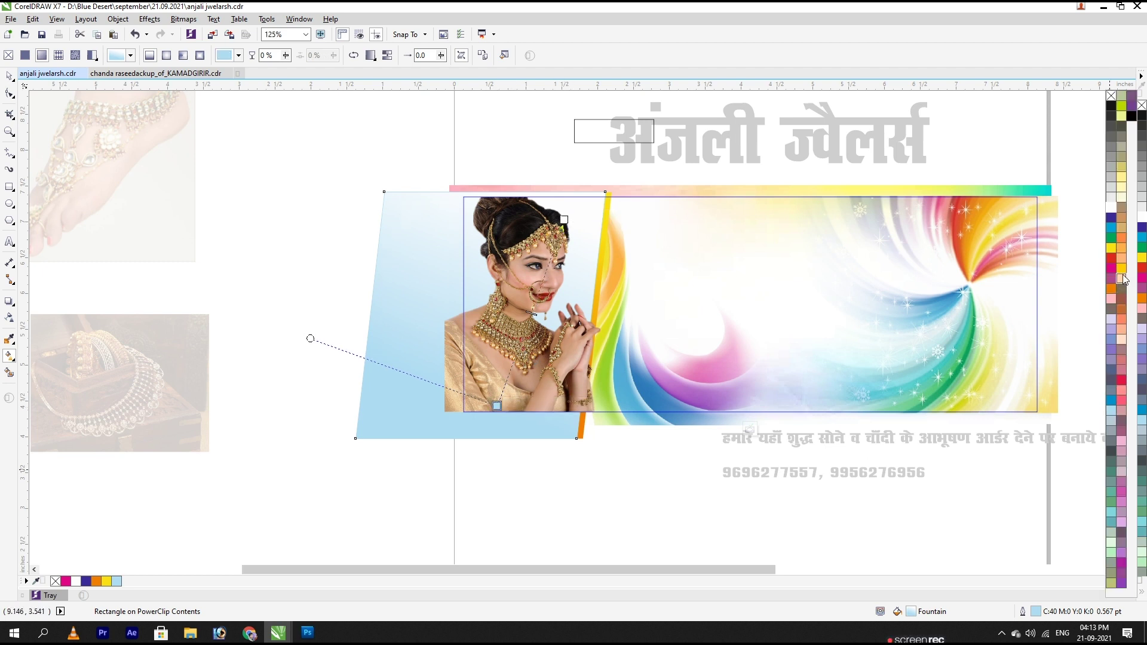
pyautogui.click(1121, 279)
pyautogui.press('space')
pyautogui.rightClick(1111, 96)
pyautogui.keyDown('ctrl'); pyautogui.click(629, 493); pyautogui.keyUp('ctrl')
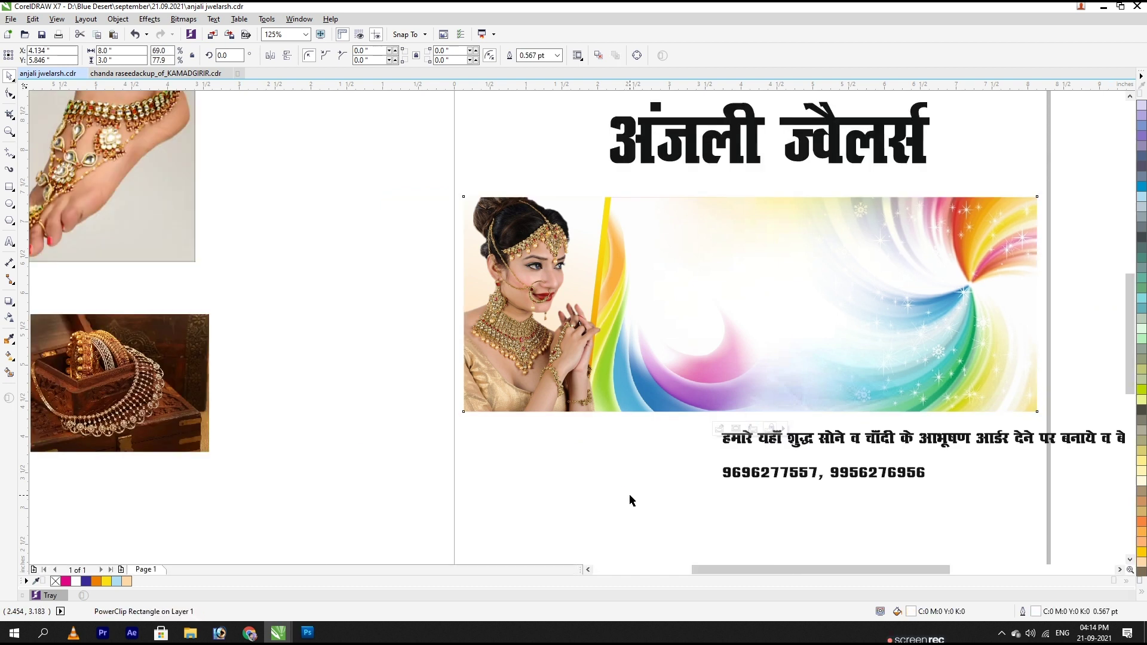
# Step: Give the banner a peach outline (C0 M40 Y60 K0) with a width of 2 pt
pyautogui.hotkey('shift', 'F2')
pyautogui.hotkey('shift', 'F2')
pyautogui.rightClick(1142, 544)
pyautogui.click(536, 55)
pyautogui.write('2')
pyautogui.press('Return')
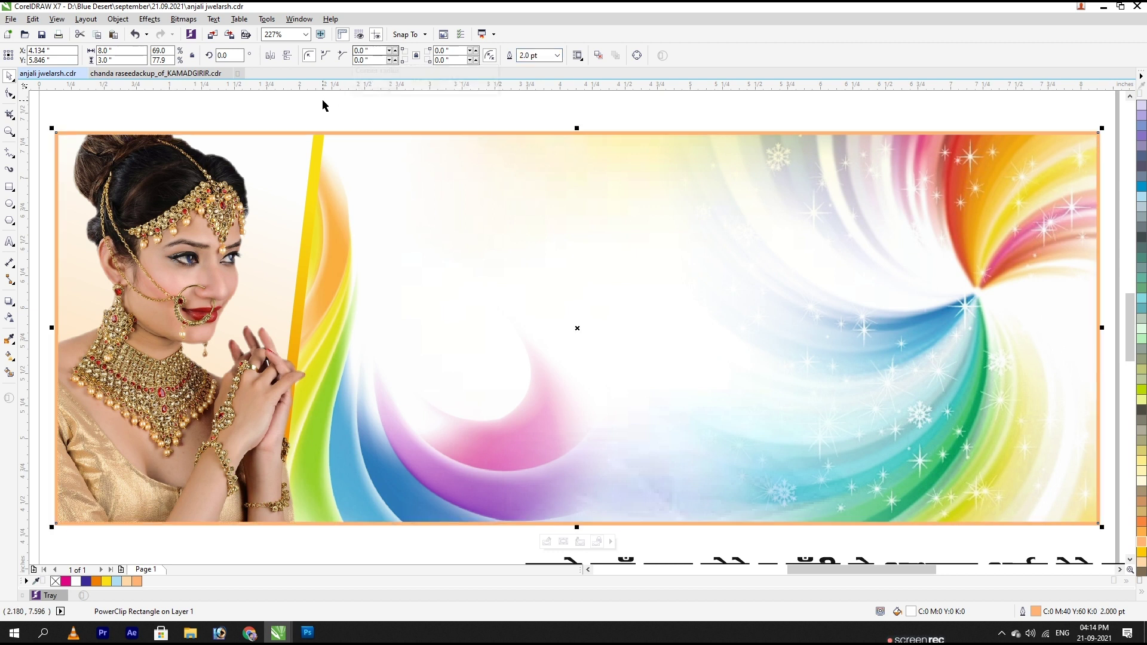
# Step: Set the banner's outline colour to orange (C0 M60 Y100 K0) and its width to 1 pt
pyautogui.click(1142, 592)
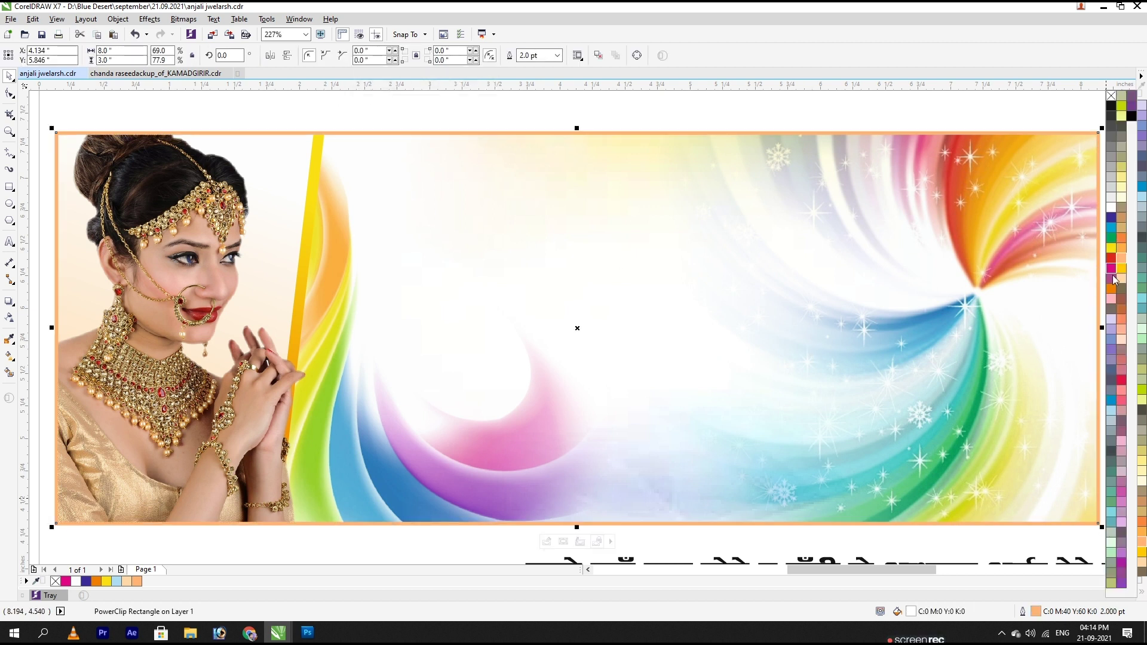
pyautogui.rightClick(1109, 288)
pyautogui.click(539, 55)
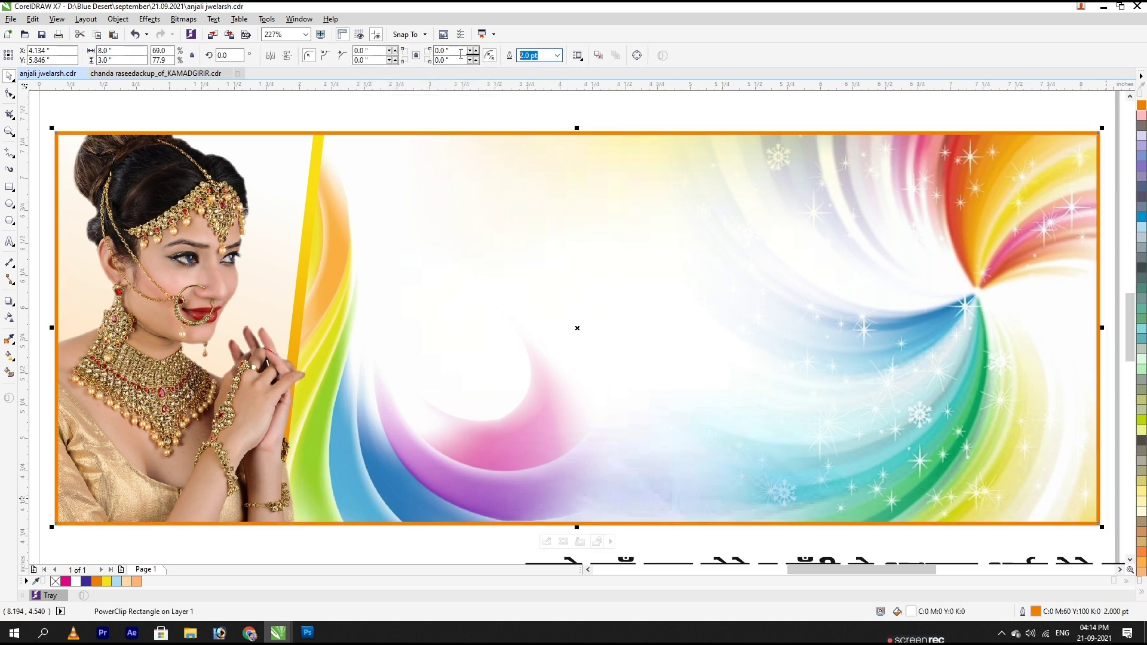
pyautogui.write('1')
pyautogui.press('Return')
# Step: Place the shop name text on the banner beside the bride, enlarge it to about 5.4 inches wide and save the file
pyautogui.press('F4')
pyautogui.click(383, 174)
pyautogui.click(643, 287)
pyautogui.moveTo(643, 287); pyautogui.dragTo(750, 353)
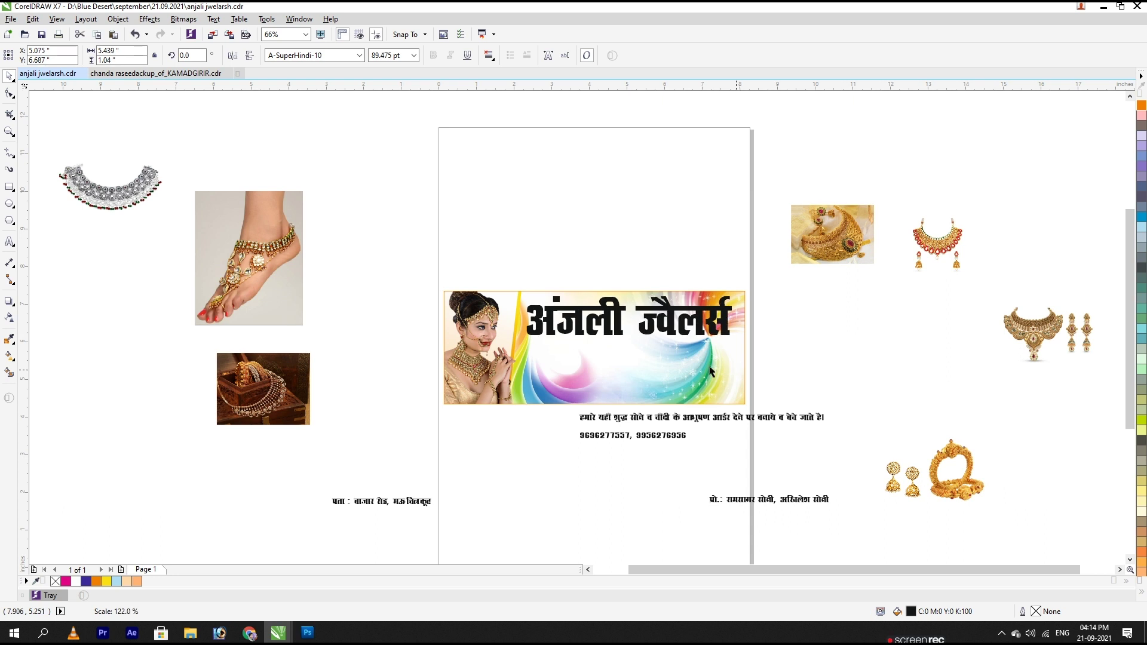
pyautogui.scroll(3, 627, 353)
pyautogui.moveTo(433, 280); pyautogui.dragTo(440, 280)
pyautogui.hotkey('ctrl', 's')
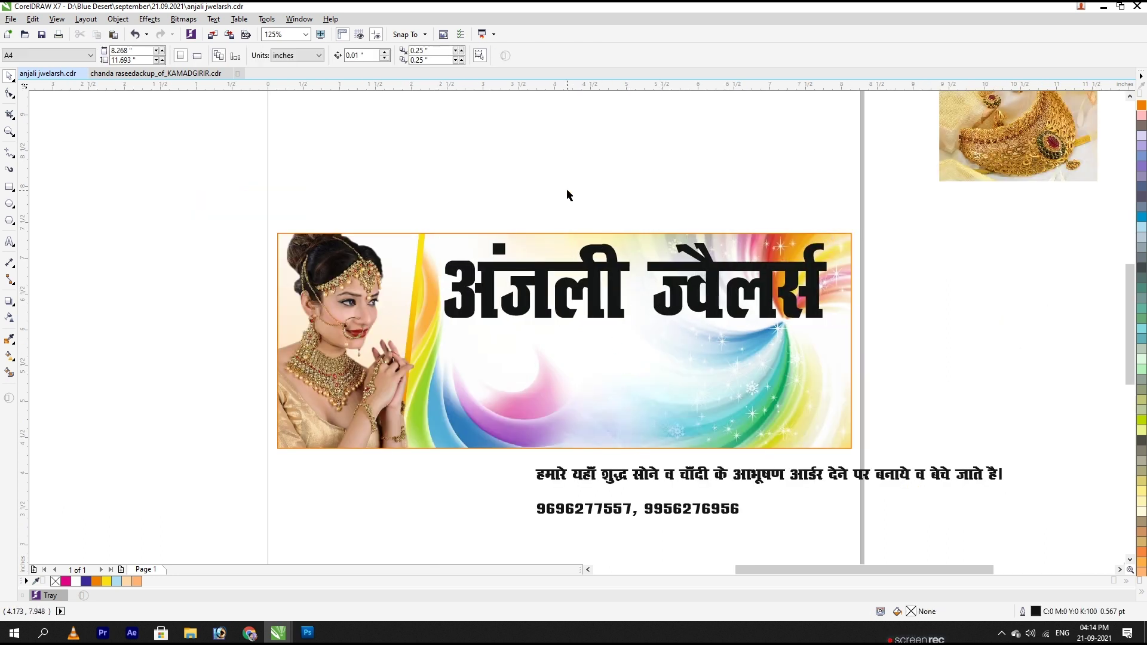
# Step: Lower the shop name slightly on the banner and stretch it a little wider toward the far edge
pyautogui.click(632, 404)
pyautogui.click(594, 215)
pyautogui.click(814, 265)
pyautogui.moveTo(814, 265); pyautogui.dragTo(839, 286)
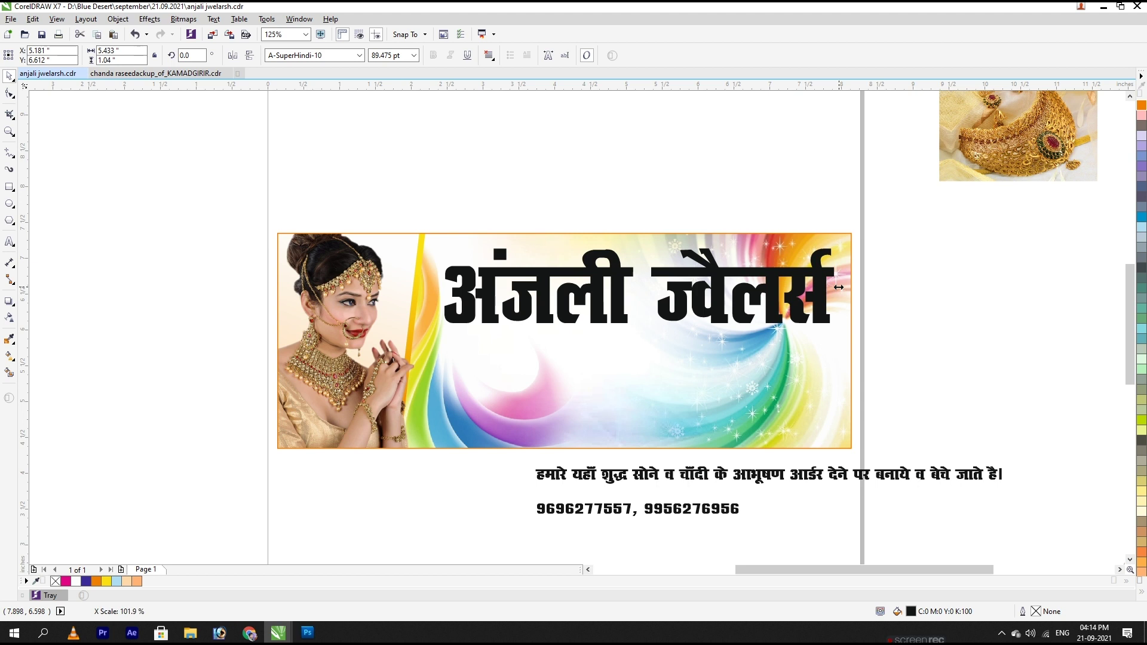
pyautogui.click(706, 209)
pyautogui.click(777, 273)
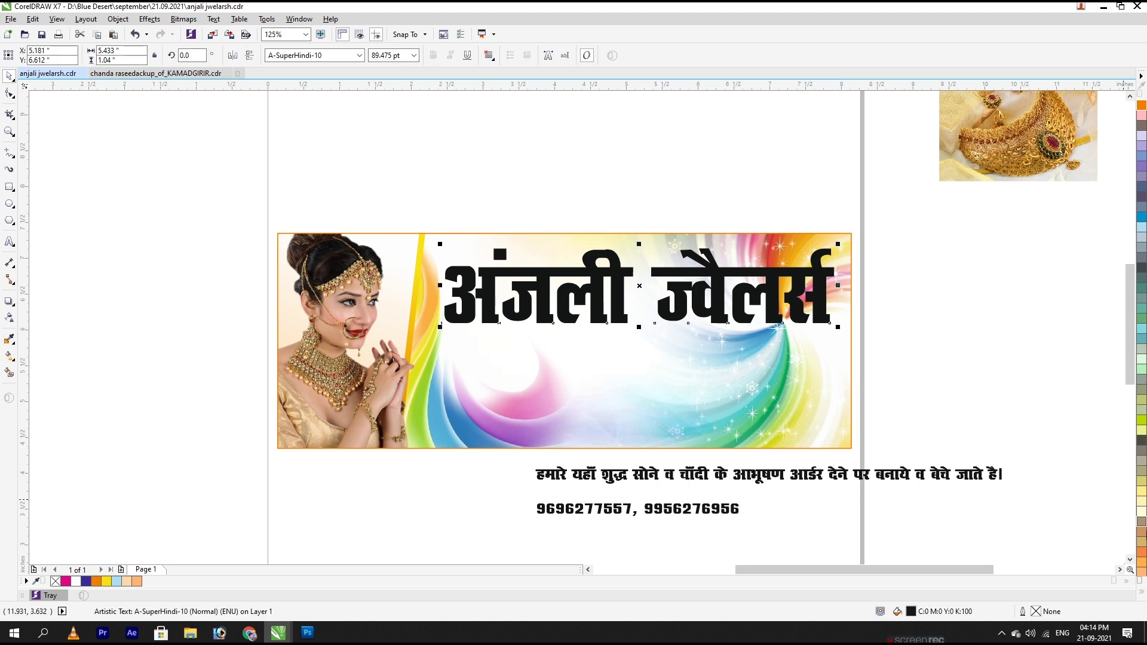
# Step: Give the shop name a blue fill (C100 M100 Y0 K0) and a white outline of 2.5 pt
pyautogui.click(1141, 593)
pyautogui.click(1113, 216)
pyautogui.rightClick(1114, 207)
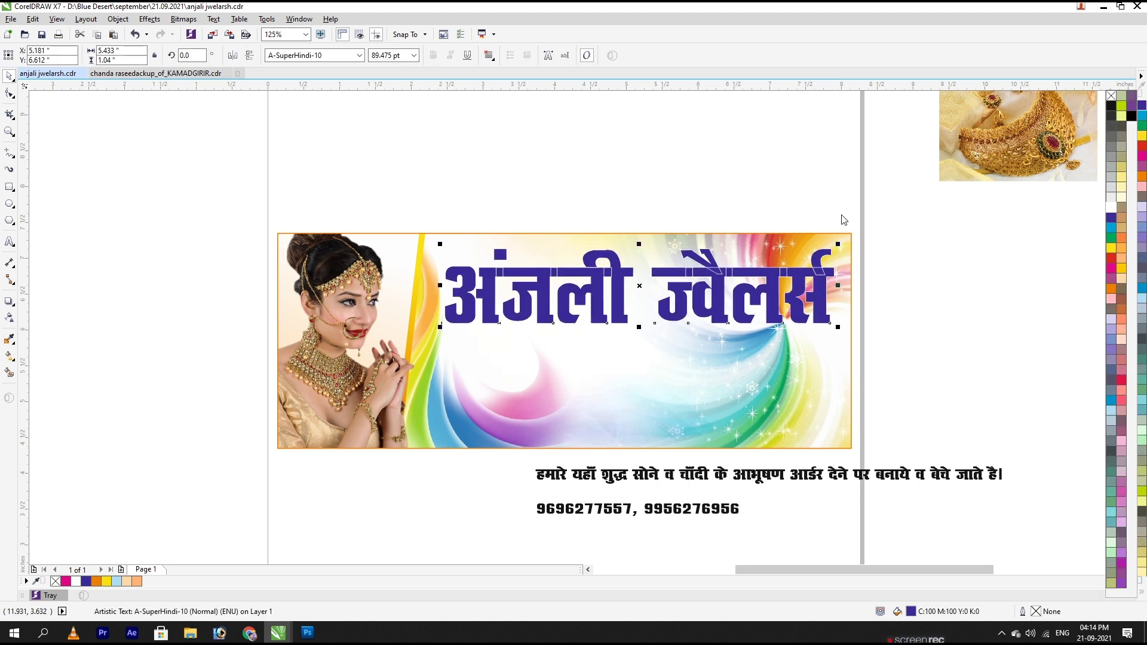
pyautogui.press('F12')
pyautogui.write('2.5')
pyautogui.press('Return')
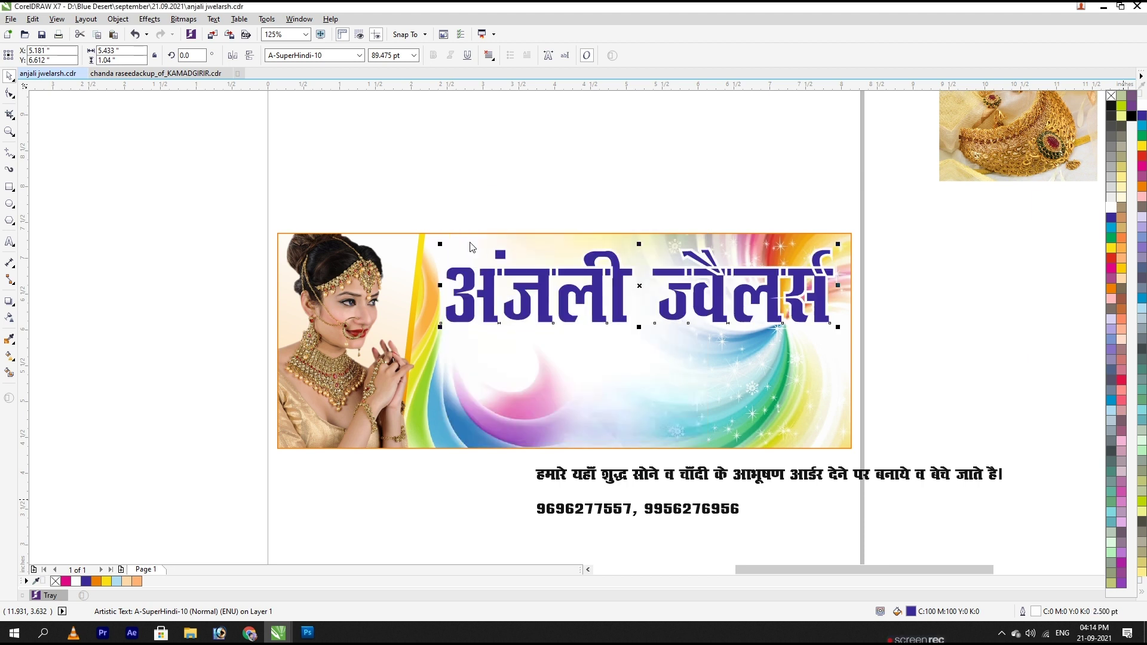
# Step: Set the shop name's outline to 4 pt with rounded corners and place it behind the fill
pyautogui.press('F12')
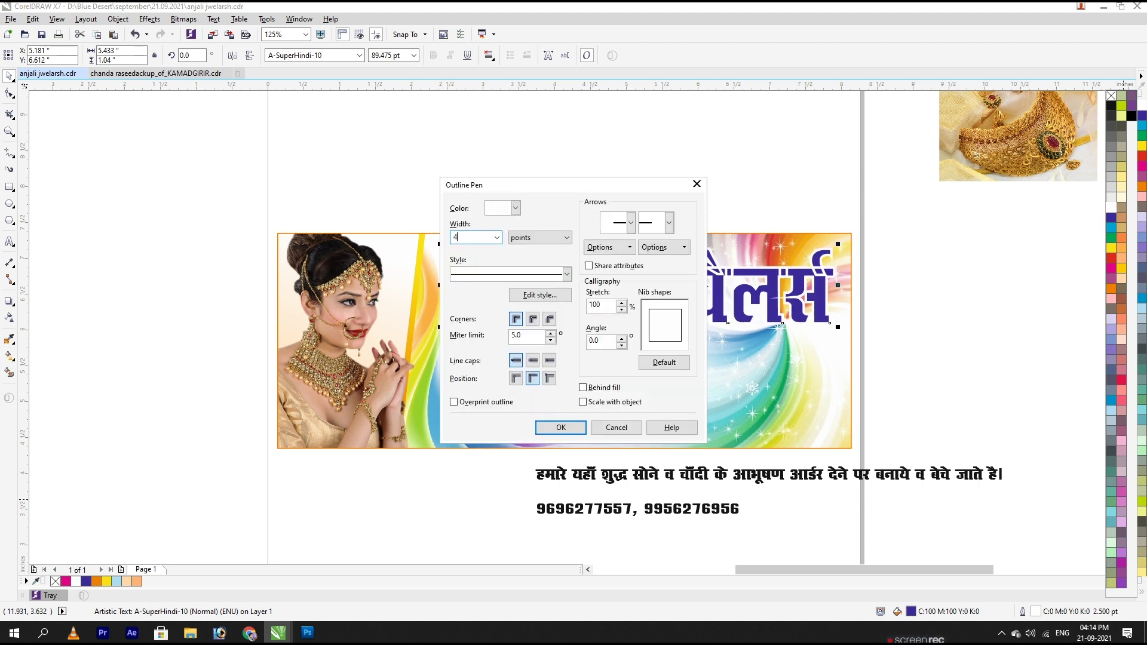
pyautogui.write('4')
pyautogui.press('Return')
pyautogui.press('F12')
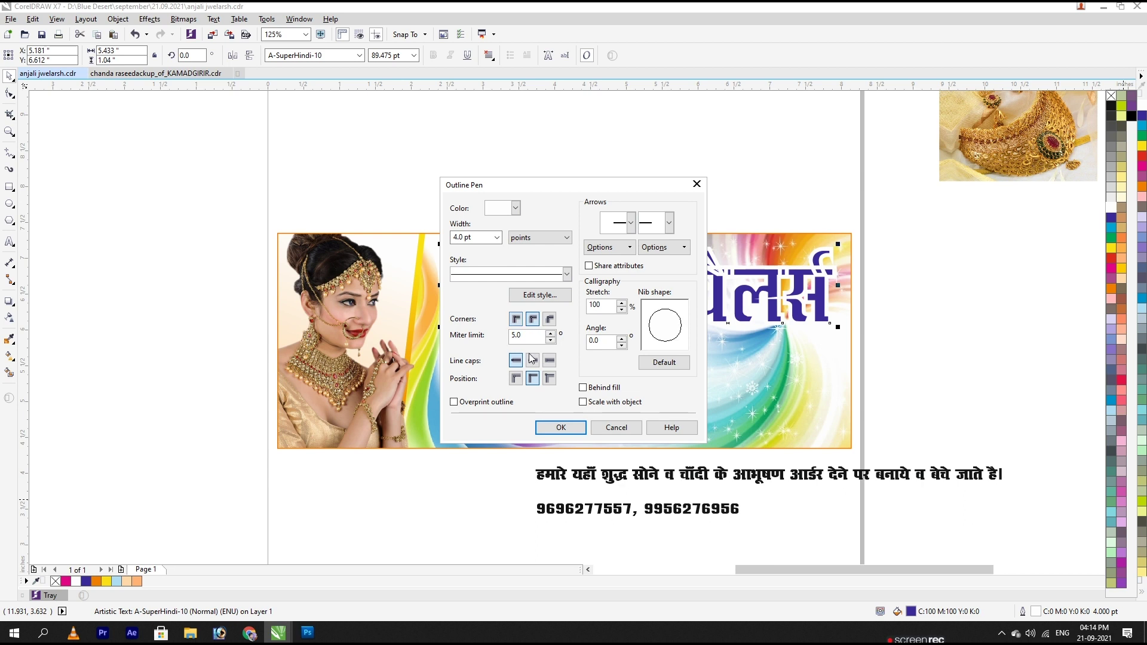
pyautogui.click(561, 428)
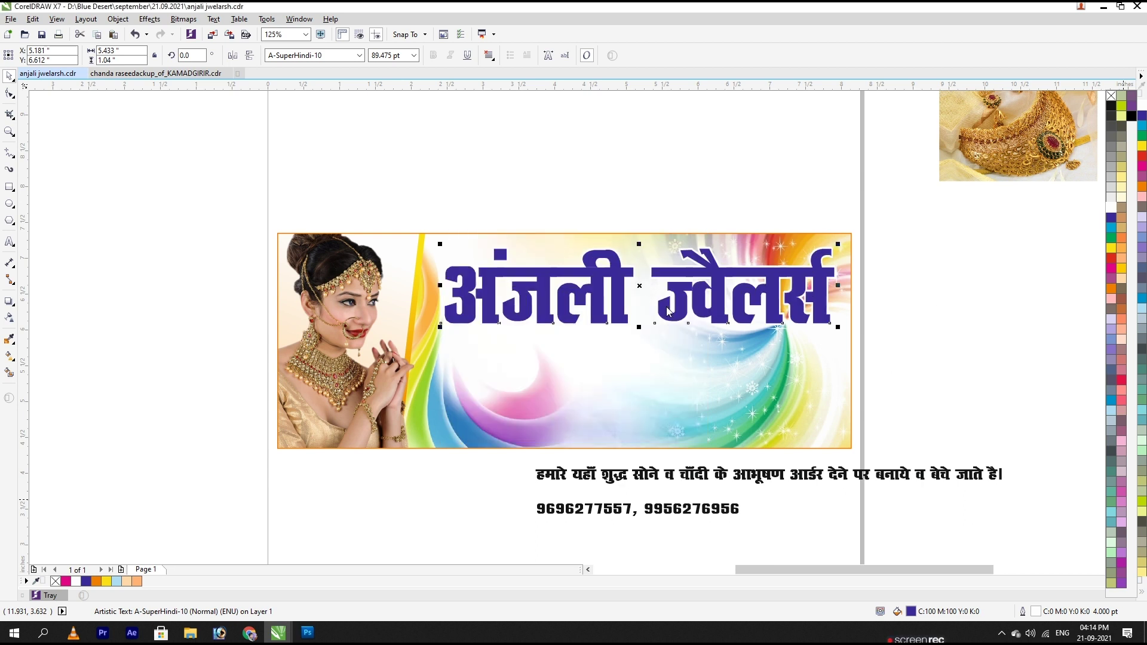
# Step: Thicken the shop name's white outline to 5.778 pt and reset its calligraphy nib to the default
pyautogui.press('F12')
pyautogui.click(560, 428)
pyautogui.press('F12')
pyautogui.doubleClick(470, 238)
pyautogui.write('4')
pyautogui.press('Return')
pyautogui.press('F12')
pyautogui.doubleClick(470, 238)
pyautogui.write('4')
pyautogui.press('Return')
pyautogui.press('F12')
pyautogui.click(664, 363)
pyautogui.click(561, 428)
# Step: Duplicate the shop name slightly down and to the right, with fill and outline in magenta (C0 M100 Y0 K0)
pyautogui.click(694, 182)
pyautogui.click(829, 321)
pyautogui.moveTo(829, 323); pyautogui.dragTo(834, 327)
pyautogui.press('space')
pyautogui.click(1141, 156)
pyautogui.rightClick(1141, 156)
pyautogui.click(1142, 165)
pyautogui.rightClick(1142, 165)
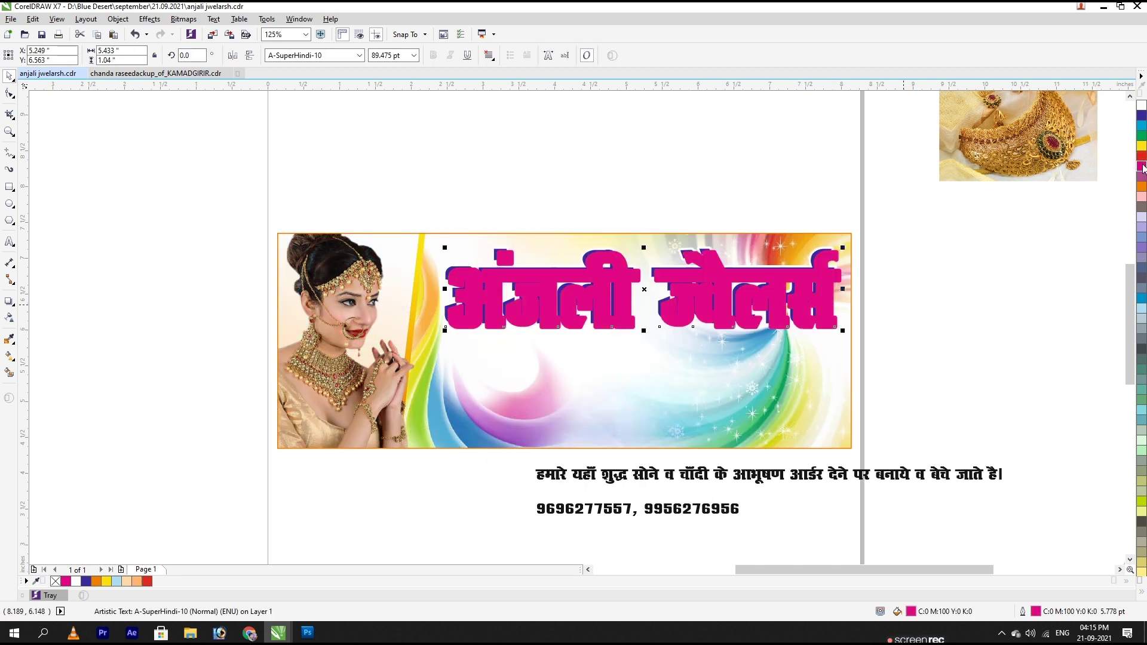
# Step: Send the magenta copy behind the blue shop name and nudge it down and to the right as a shadow
pyautogui.press('Down')
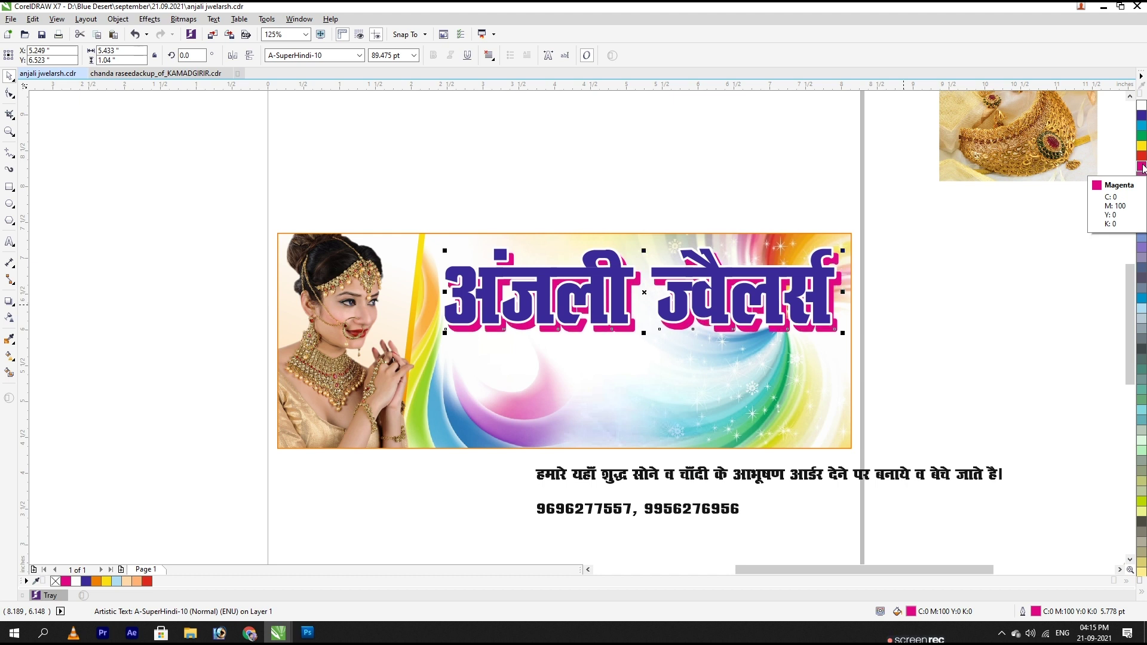
pyautogui.press('Right')
pyautogui.press('Right')
pyautogui.press('Down')
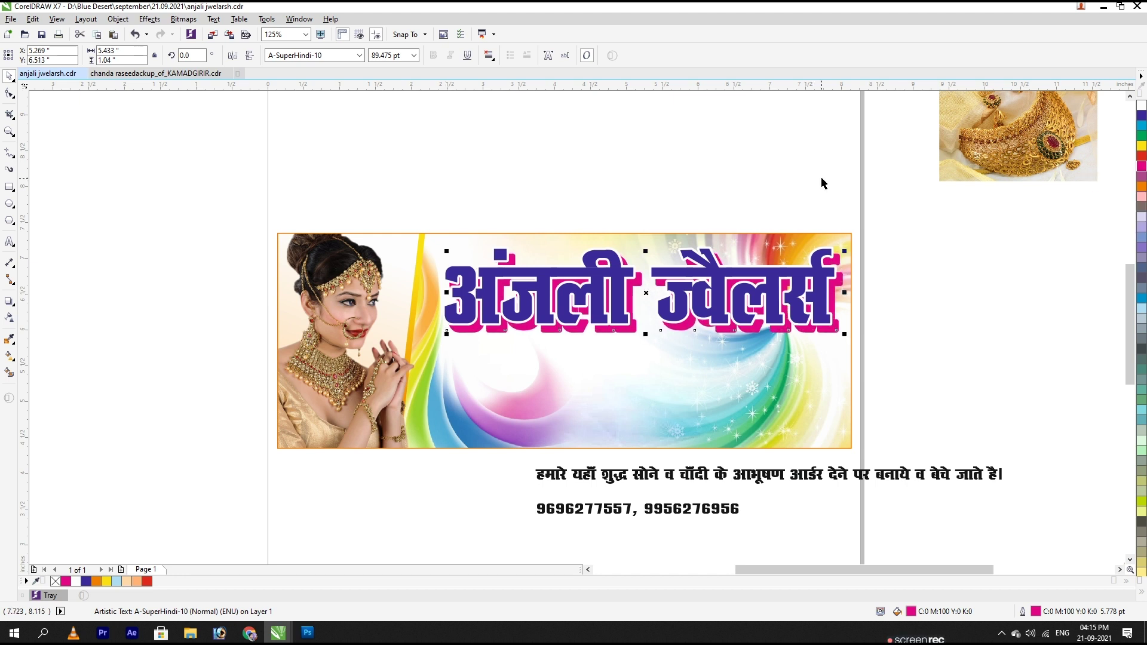
# Step: Copy the blue shop name to above the banner and give the copy a vertical fountain fill from blue down to cyan
pyautogui.click(616, 169)
pyautogui.moveTo(599, 277); pyautogui.dragTo(564, 161)
pyautogui.rightClick(564, 161)
pyautogui.press('g')
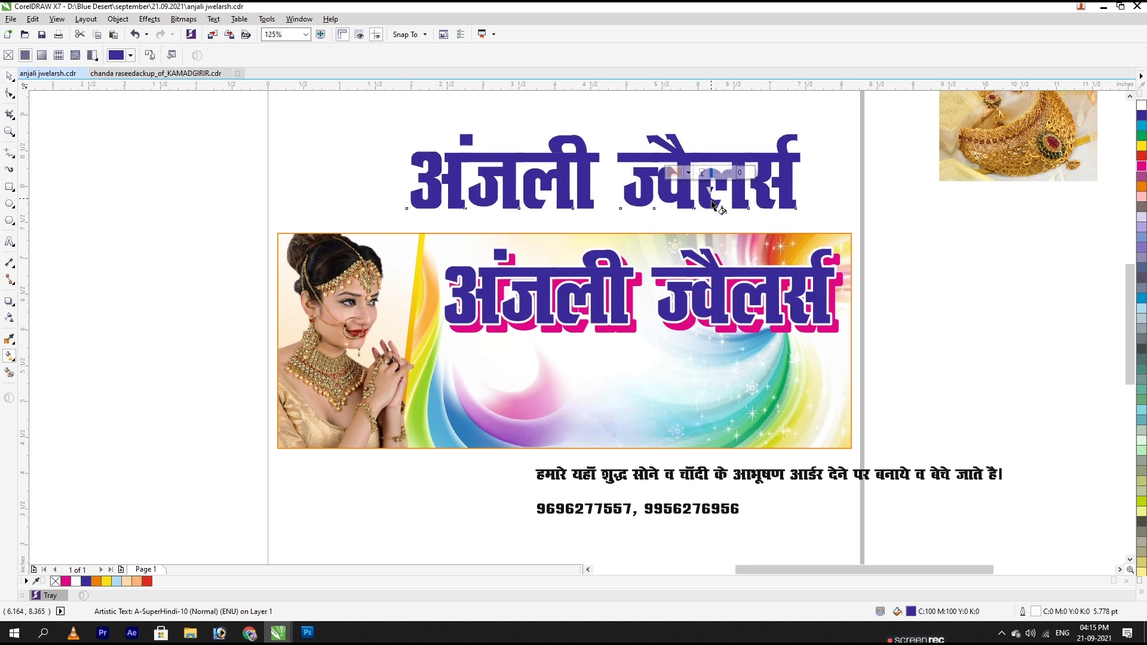
pyautogui.moveTo(709, 160); pyautogui.dragTo(710, 200)
pyautogui.moveTo(1140, 126); pyautogui.dragTo(709, 200)
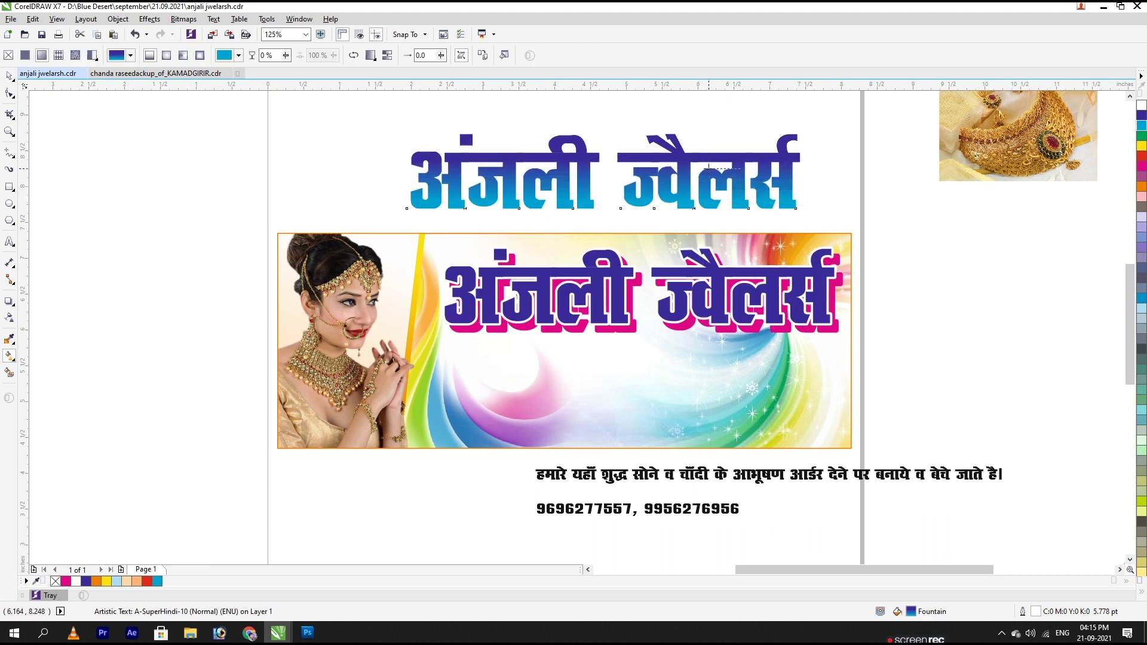
pyautogui.press('space')
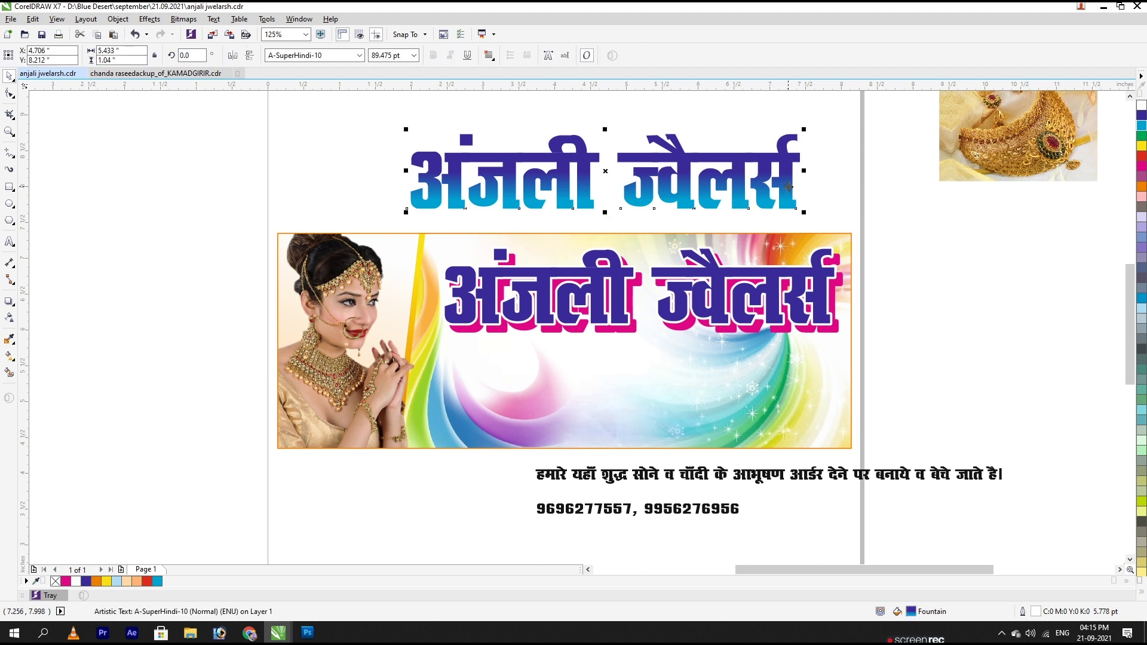
# Step: Remove the gradient copy's outline and convert it to a 500 dpi CMYK bitmap with a transparent background
pyautogui.click(1142, 593)
pyautogui.rightClick(1113, 96)
pyautogui.click(741, 180)
pyautogui.hotkey('alt', 'b')
pyautogui.press('p')
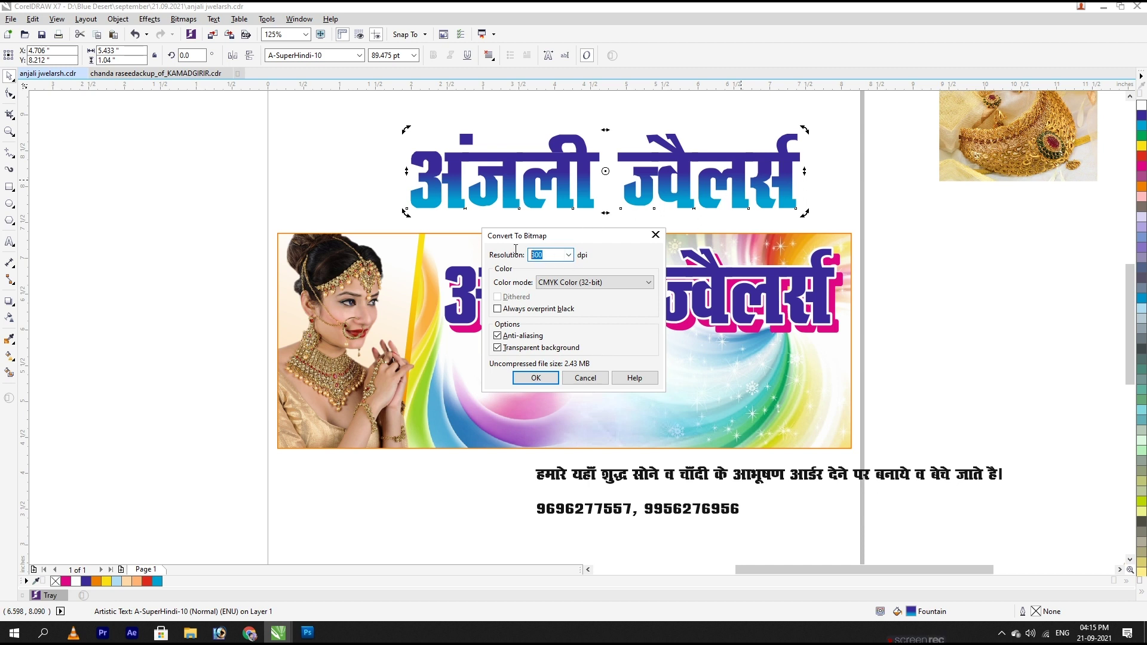
pyautogui.click(541, 380)
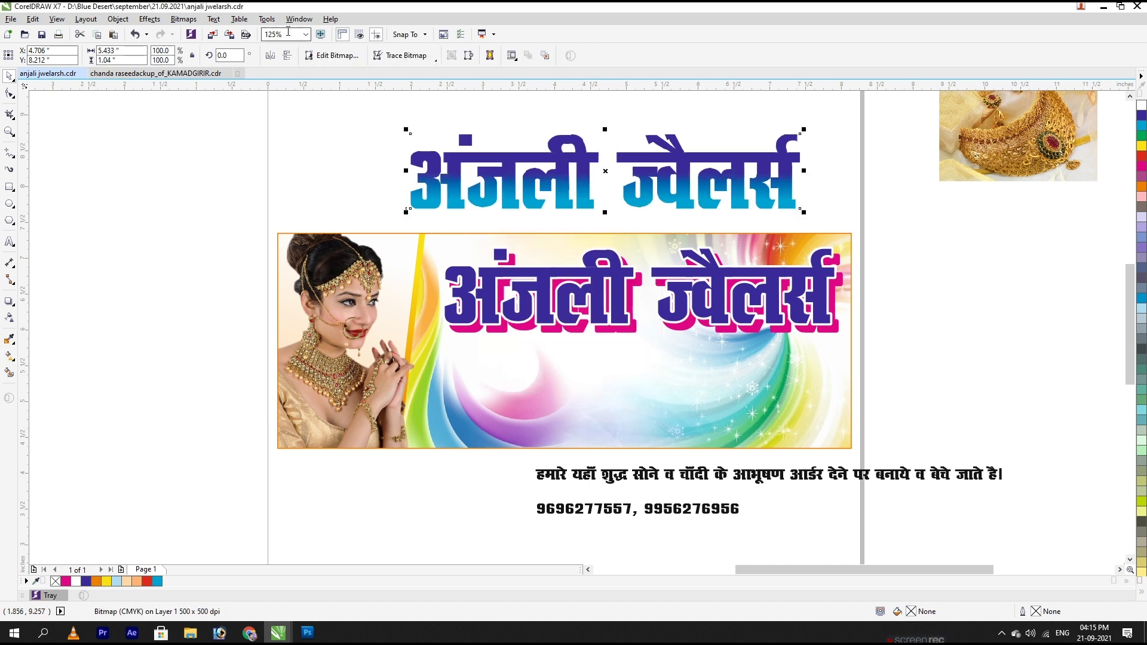
# Step: Apply the Plastic texture effect to the bitmap with highlight 83, depth 22, smoothness 77 and light direction 315
pyautogui.click(184, 19)
pyautogui.moveTo(200, 394)
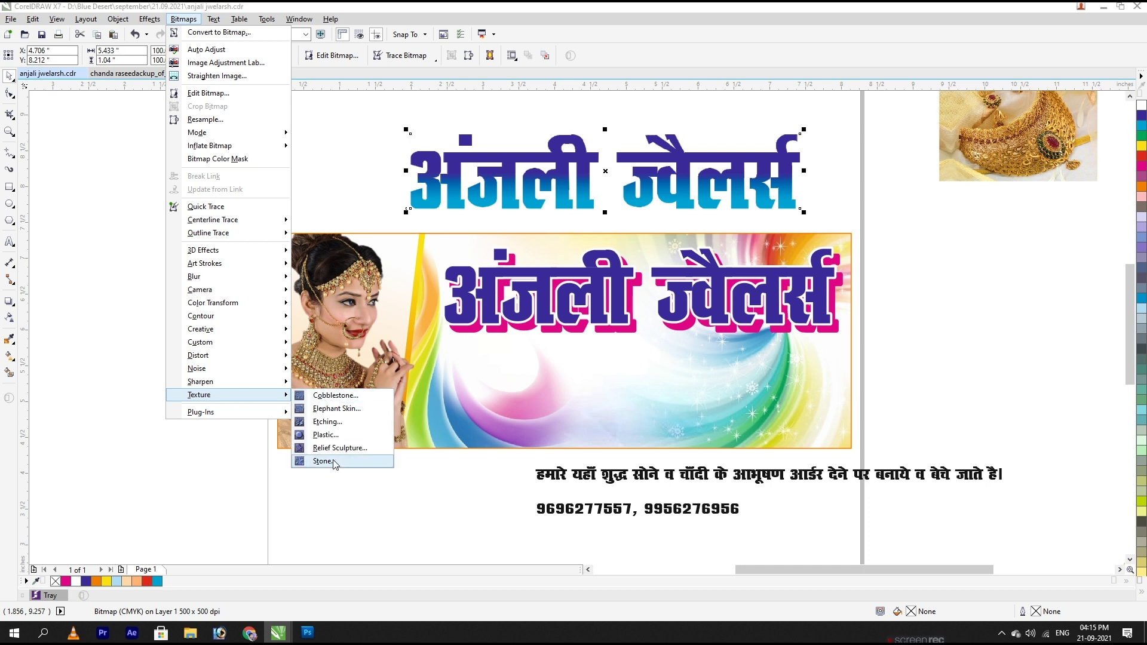
pyautogui.click(335, 442)
pyautogui.click(494, 294)
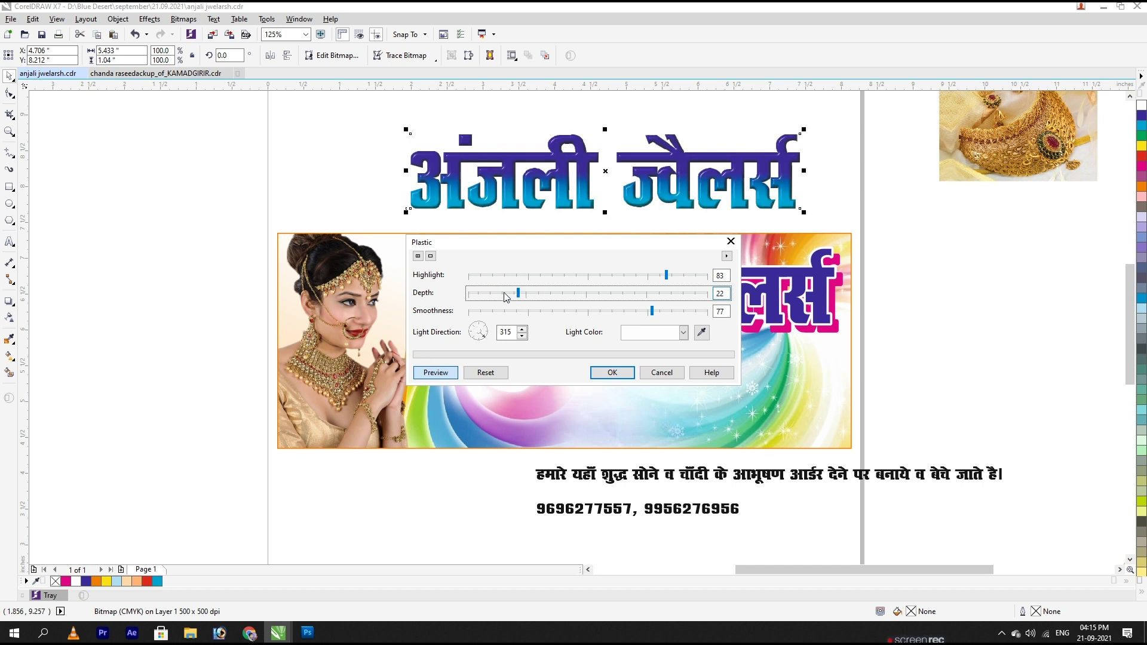
pyautogui.click(613, 372)
# Step: Align the plastic-textured bitmap horizontally and vertically to the centre of the blue shop name on the banner
pyautogui.keyDown('shift'); pyautogui.click(719, 284); pyautogui.keyUp('shift')
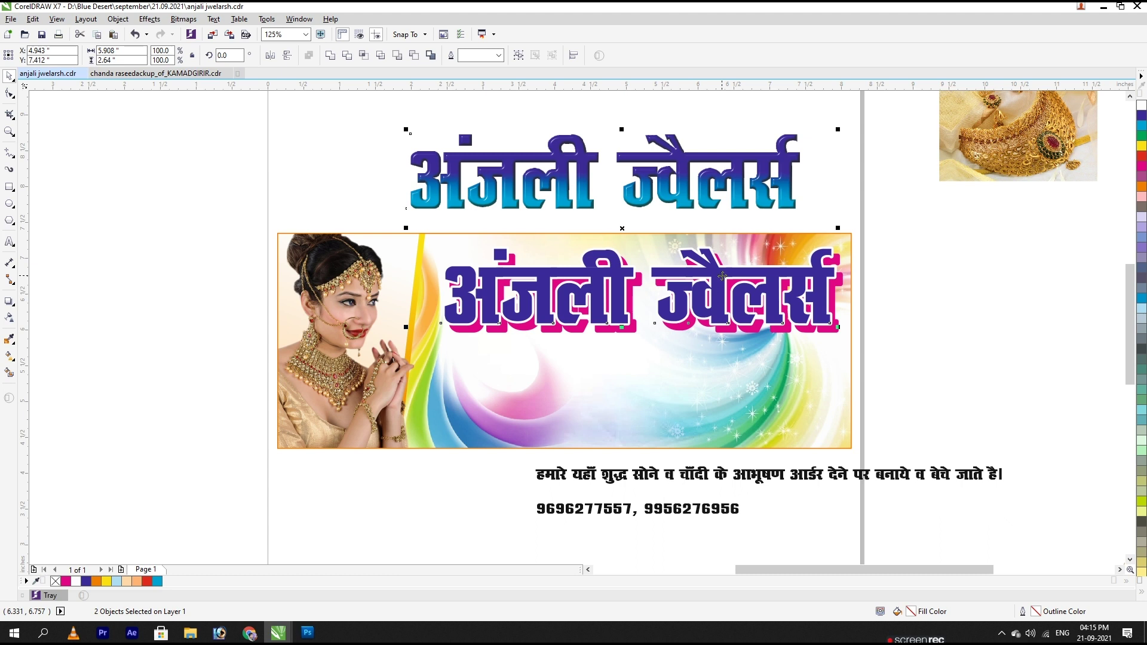
pyautogui.press('c')
pyautogui.press('e')
pyautogui.click(939, 326)
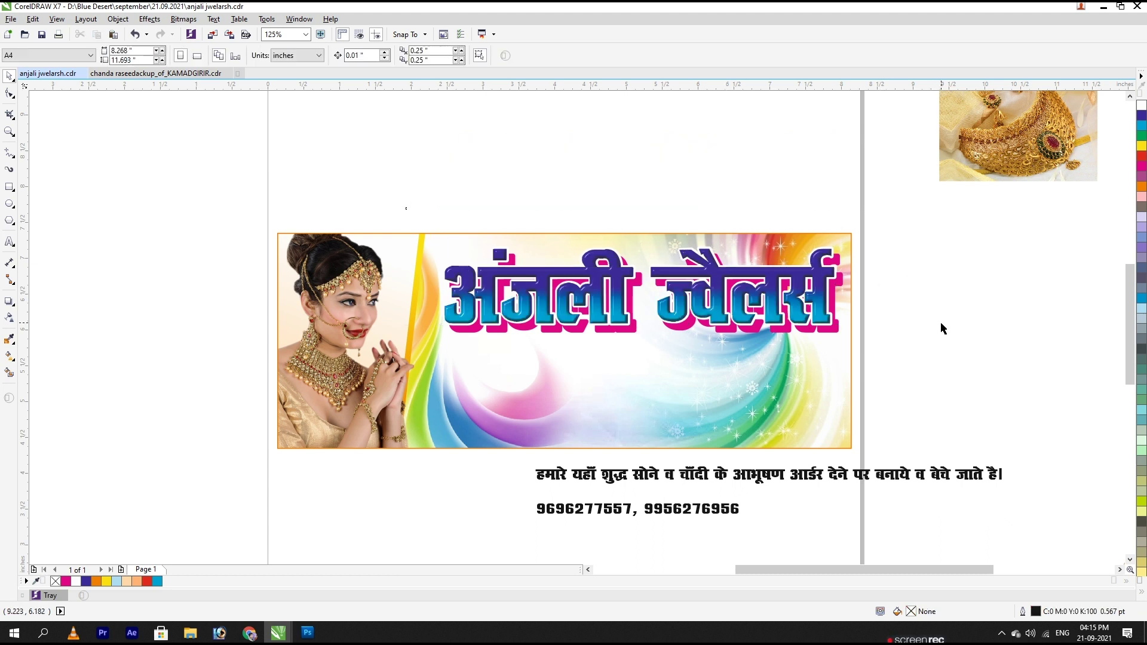
# Step: Cut the textured bitmap and blend the white-outlined shop name with the magenta copy behind it
pyautogui.click(827, 310)
pyautogui.press('Delete')
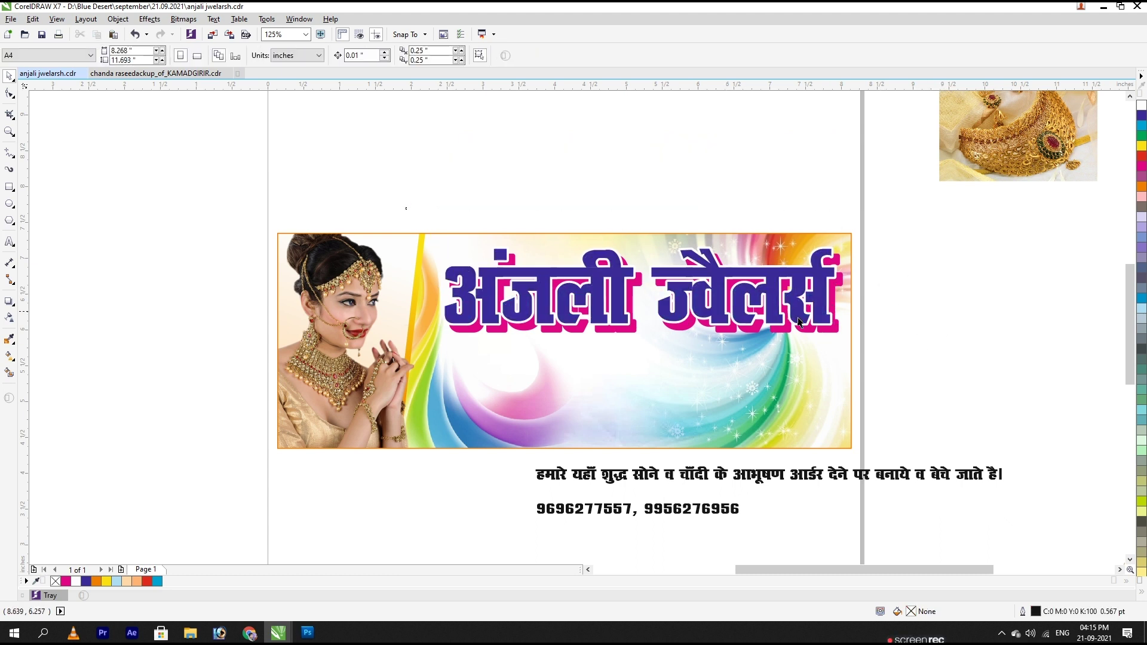
pyautogui.click(10, 302)
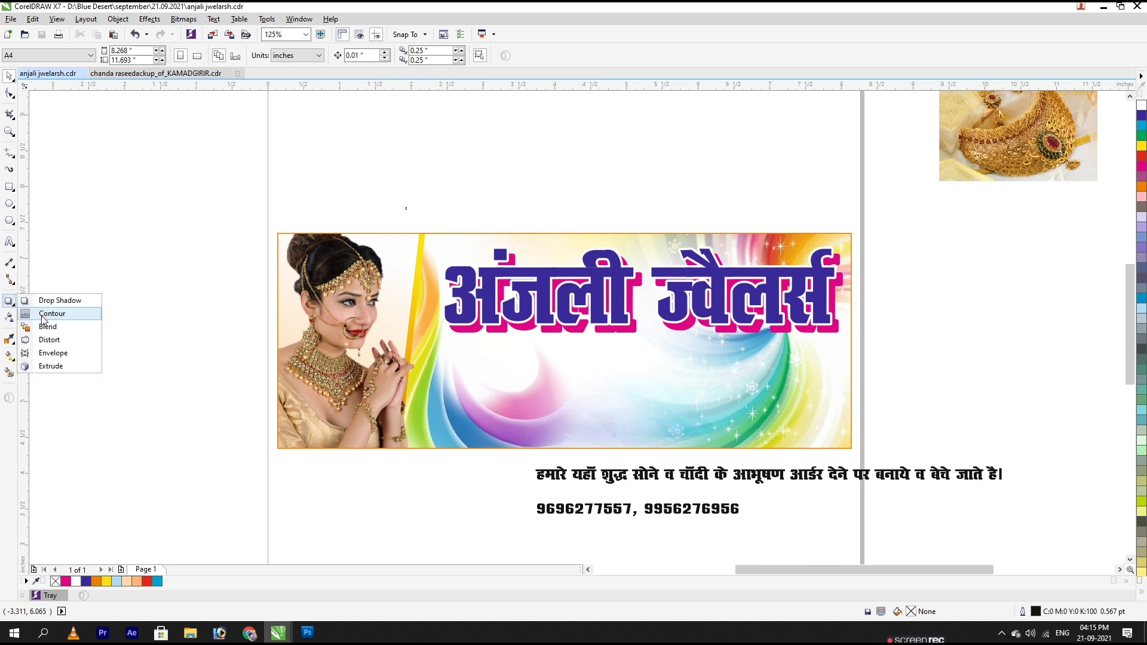
pyautogui.click(47, 328)
pyautogui.click(836, 336)
pyautogui.moveTo(834, 332); pyautogui.dragTo(835, 334)
pyautogui.press('space')
pyautogui.click(937, 326)
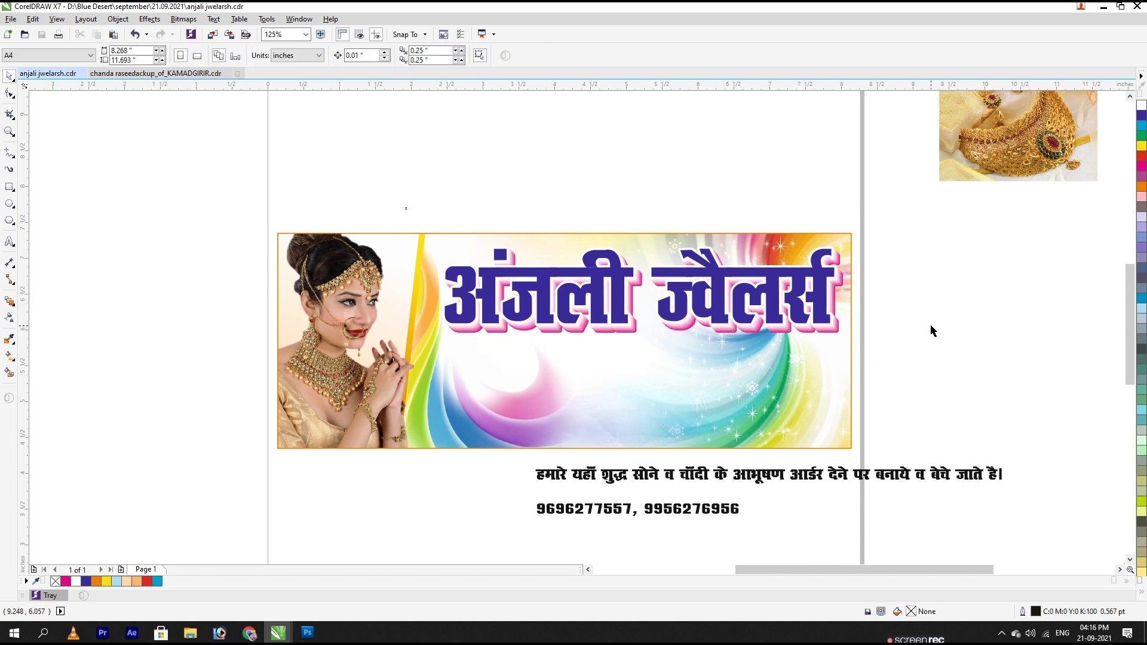
# Step: Paste the textured bitmap back over the blended shop name
pyautogui.hotkey('ctrl', 'v')
pyautogui.click(905, 324)
pyautogui.click(823, 299)
pyautogui.keyDown('alt'); pyautogui.click(811, 295); pyautogui.keyUp('alt')
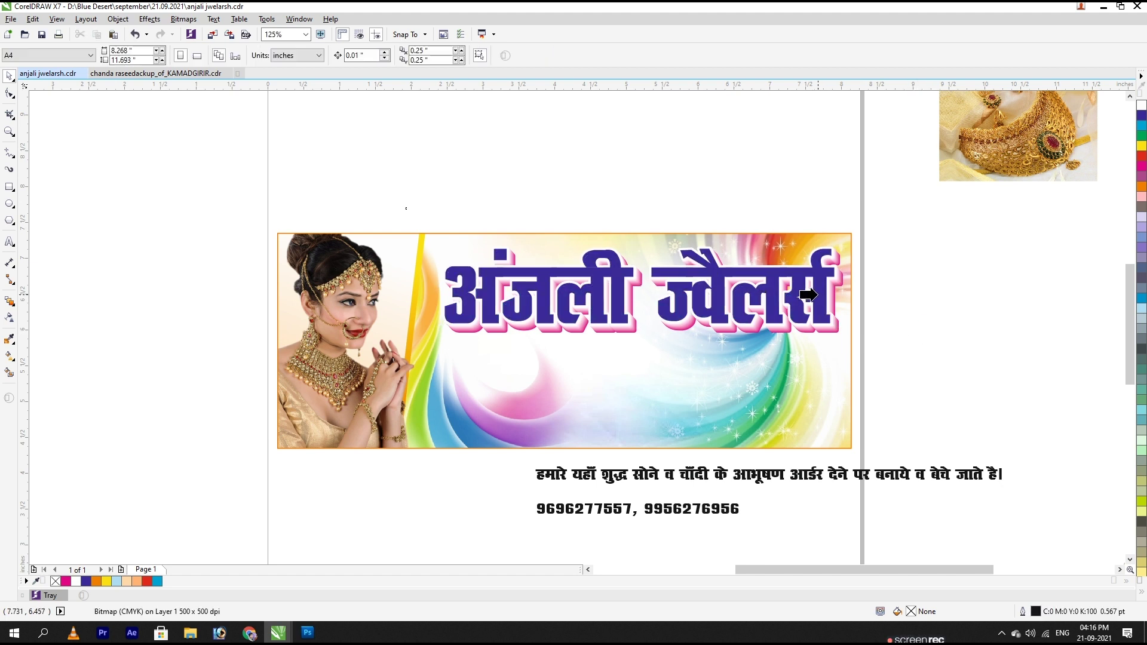
# Step: Narrow the complete layered shop name slightly and reposition it near the banner's upper right corner
pyautogui.moveTo(906, 219); pyautogui.dragTo(421, 371)
pyautogui.moveTo(441, 291); pyautogui.dragTo(449, 291)
pyautogui.moveTo(735, 271); pyautogui.dragTo(735, 281)
pyautogui.moveTo(484, 279); pyautogui.dragTo(484, 284)
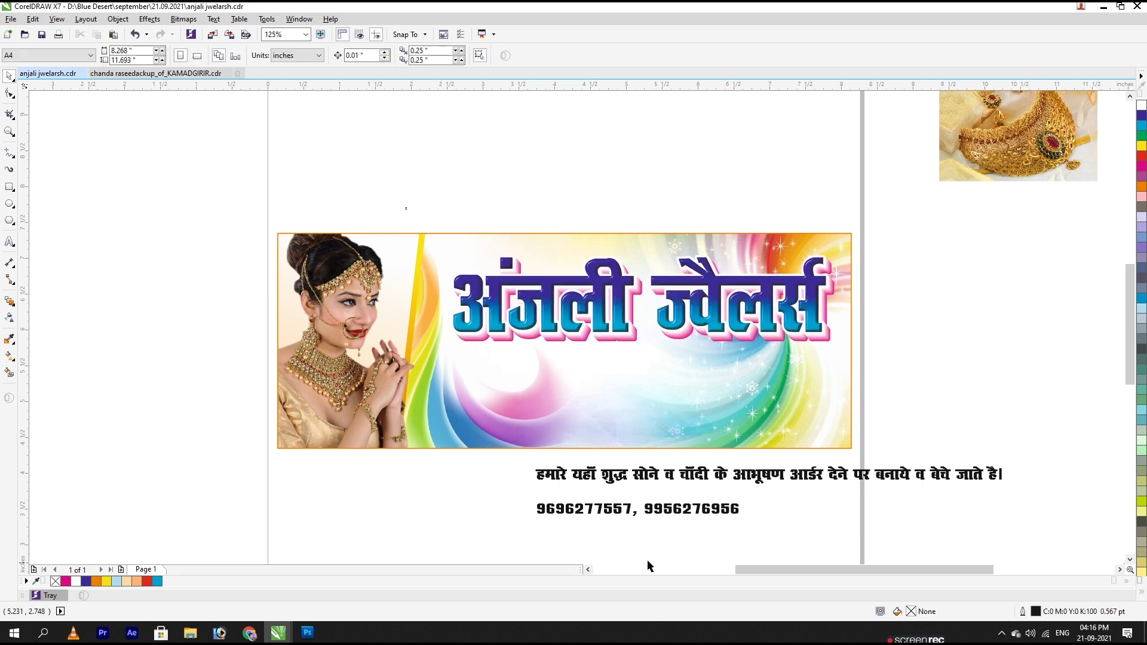
pyautogui.click(710, 512)
pyautogui.moveTo(789, 301); pyautogui.dragTo(800, 286)
pyautogui.click(352, 177)
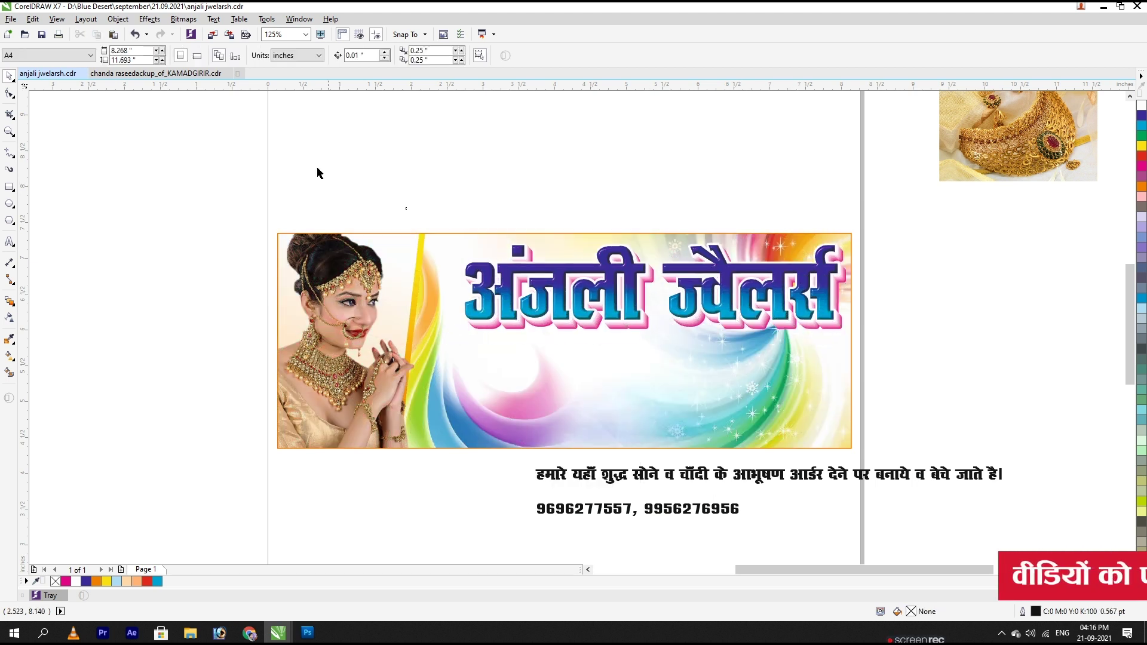
# Step: Draw a six-sided polygon about 0.67 by 0.78 inches and place it over the slanted strip beside the bride's head
pyautogui.click(10, 223)
pyautogui.moveTo(352, 145); pyautogui.dragTo(408, 209)
pyautogui.click(336, 52)
pyautogui.press('space')
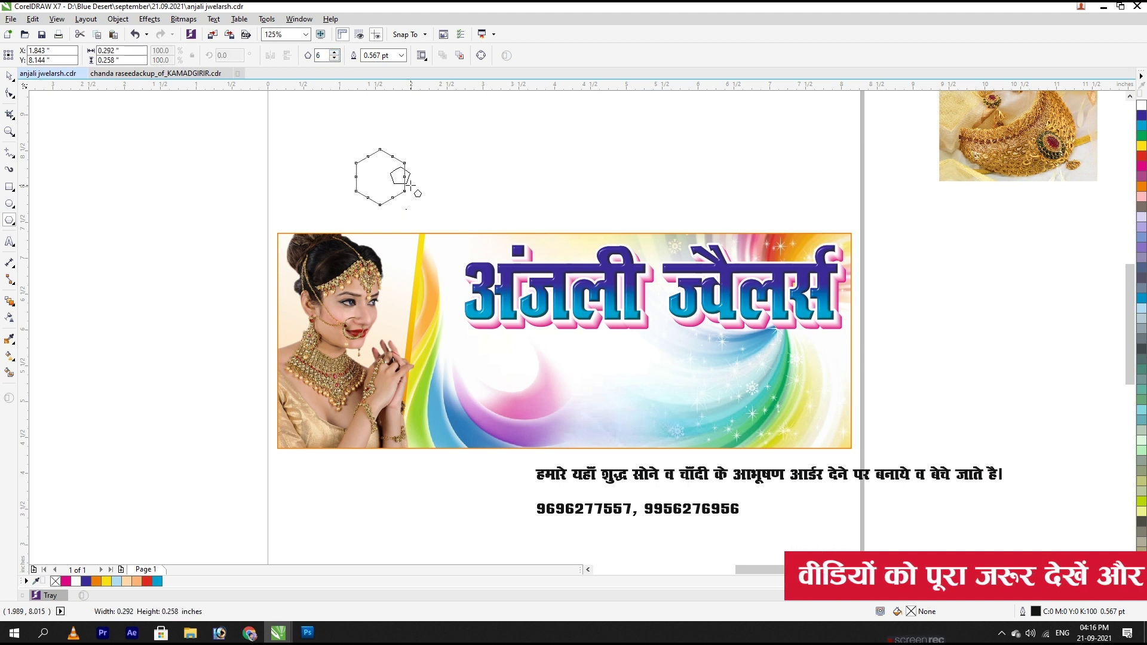
pyautogui.moveTo(388, 180); pyautogui.dragTo(425, 279)
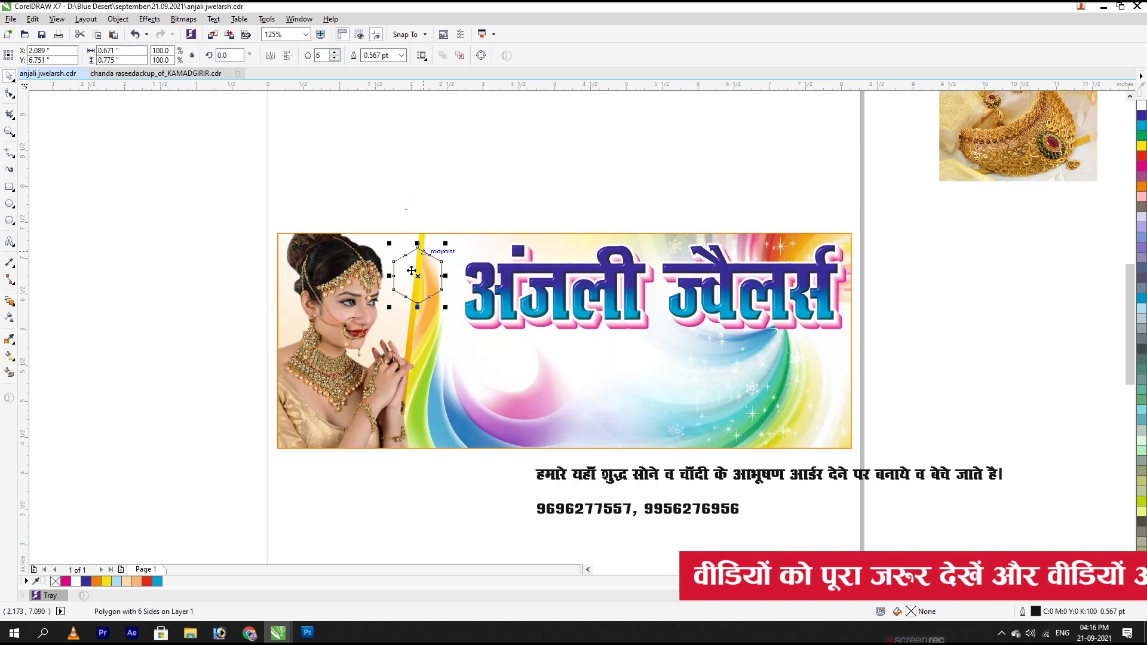
# Step: Remove the hexagon's outline and apply a diagonal fountain fill from magenta at its lower left to orange at its upper right
pyautogui.scroll(2, 425, 279)
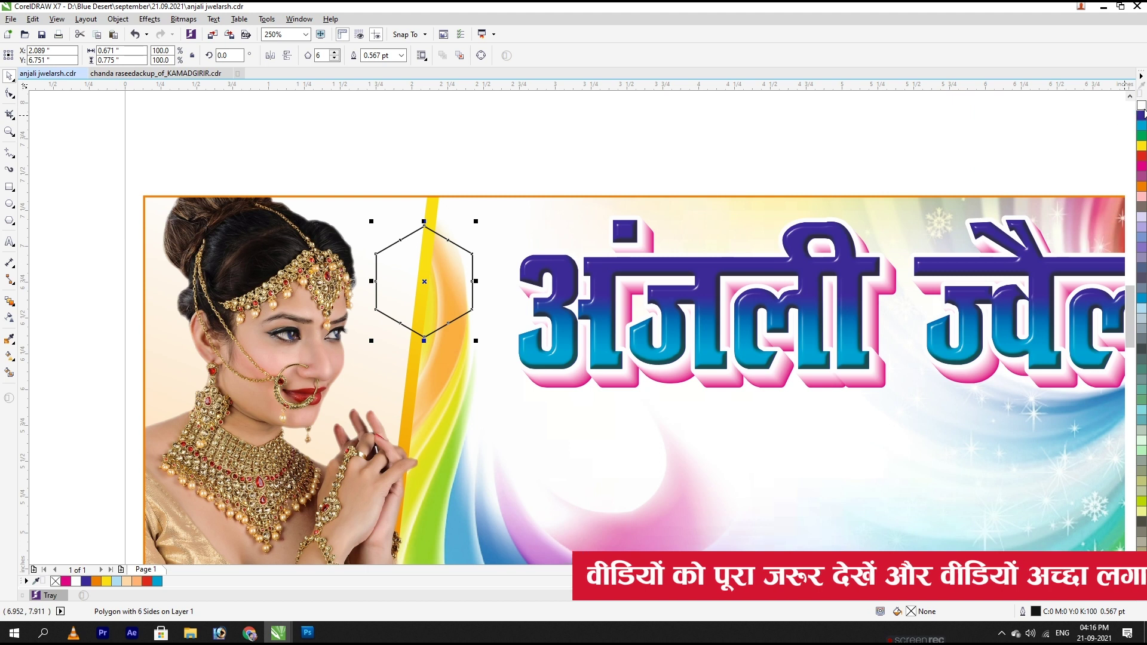
pyautogui.moveTo(1142, 106); pyautogui.dragTo(400, 269)
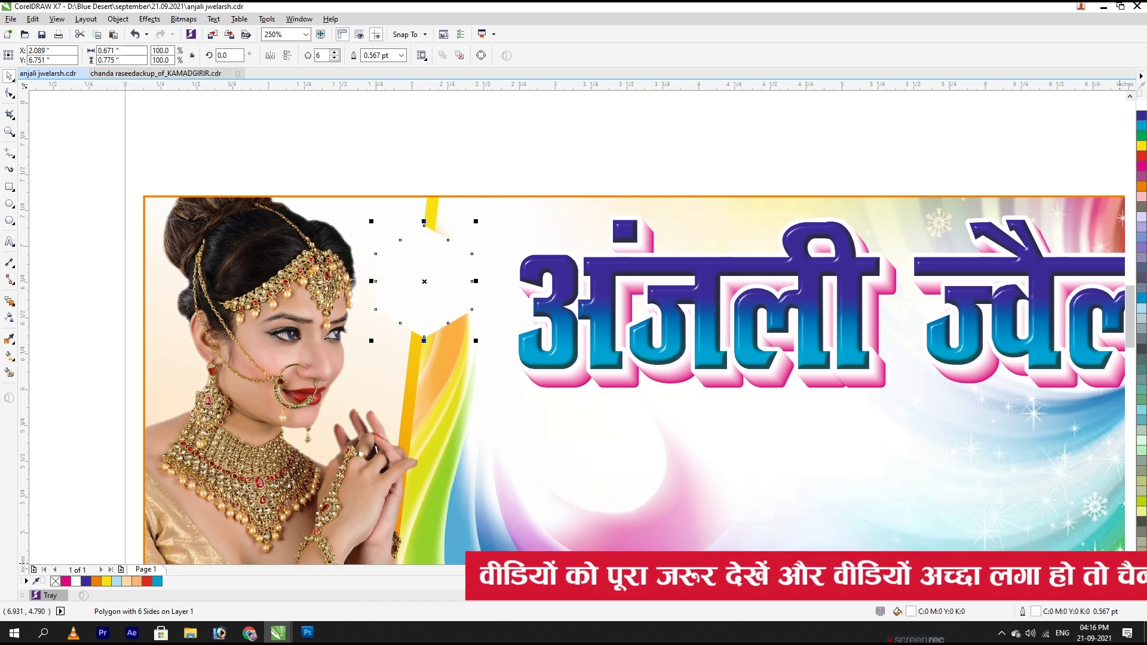
pyautogui.click(1141, 594)
pyautogui.press('g')
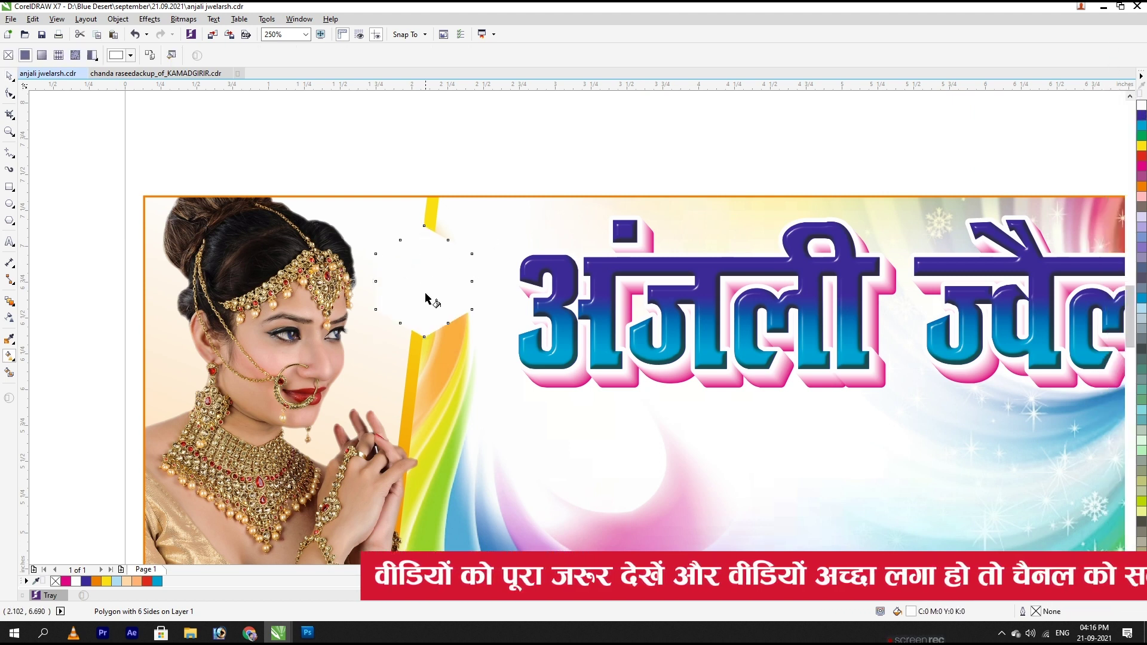
pyautogui.moveTo(410, 317); pyautogui.dragTo(452, 239)
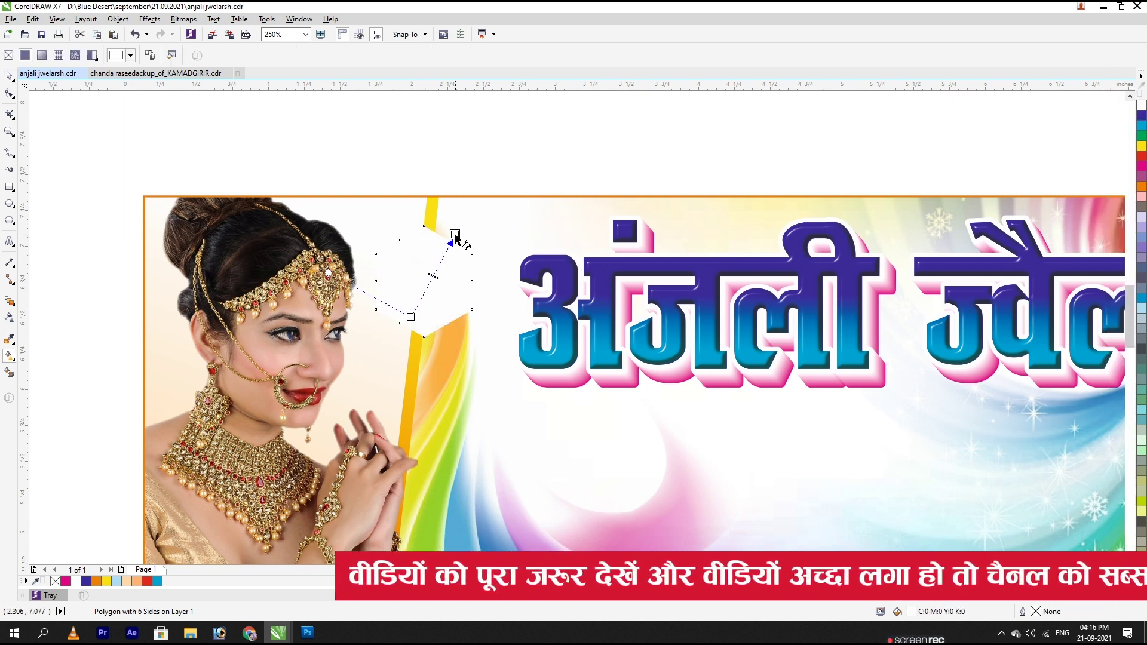
pyautogui.click(1142, 186)
pyautogui.click(411, 317)
pyautogui.click(1142, 168)
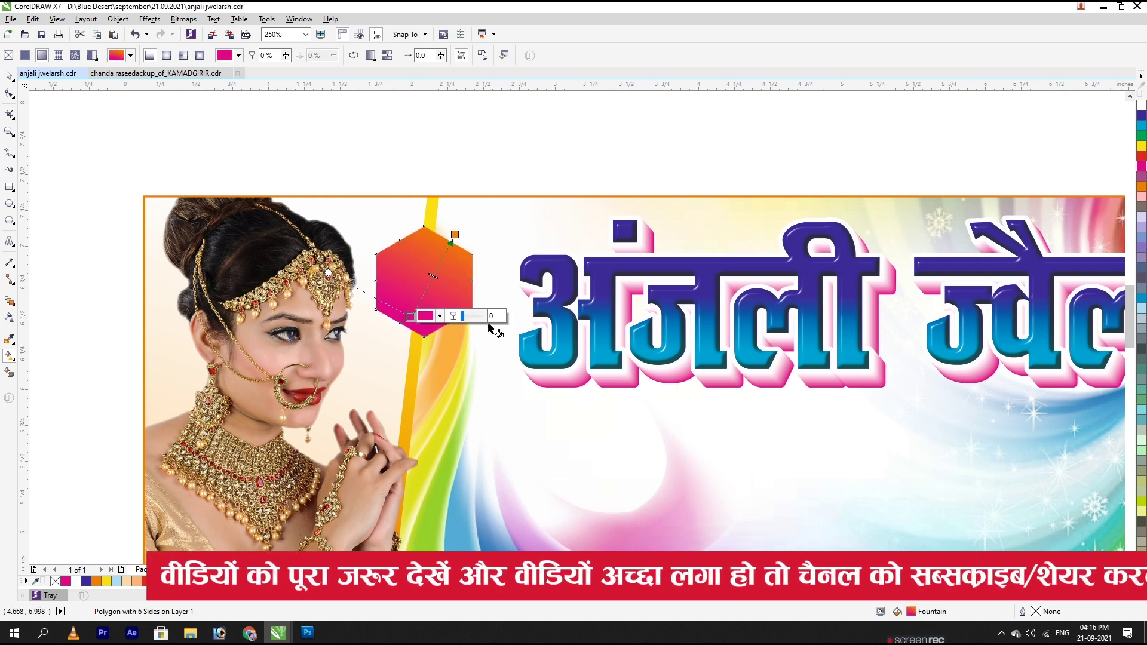
# Step: Create a concentric copy of the hexagon scaled down to about 82%
pyautogui.press('space')
pyautogui.moveTo(477, 222); pyautogui.dragTo(480, 233)
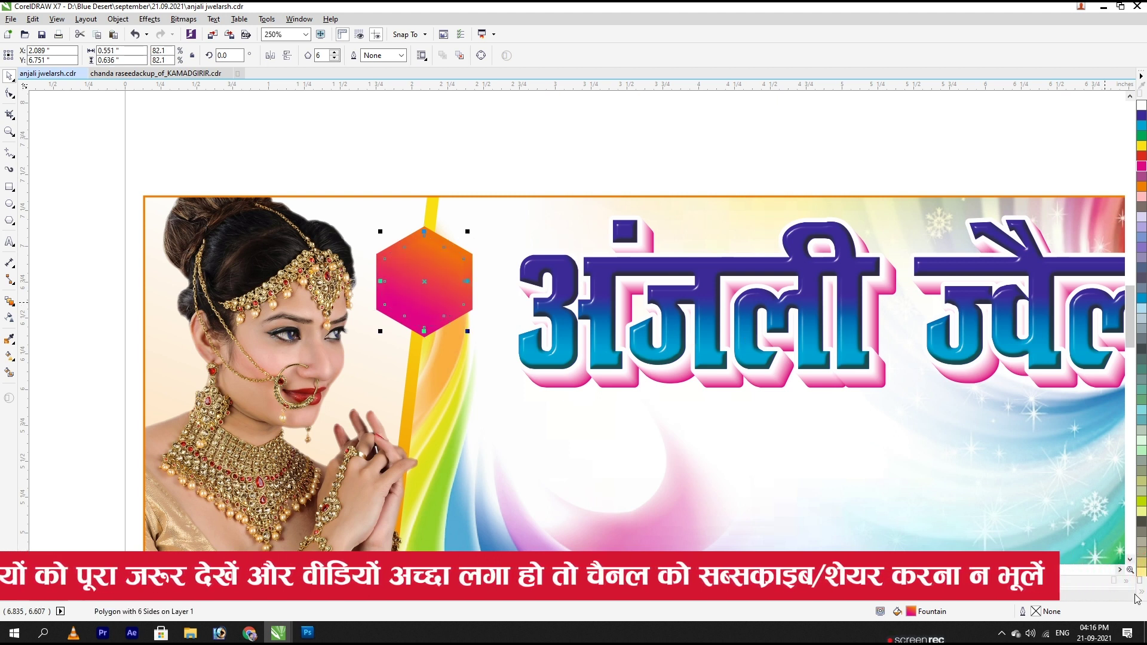
# Step: Fill the inner hexagon with white and enlarge it about its centre to about 0.58 by 0.67 inches
pyautogui.click(1140, 594)
pyautogui.click(1113, 209)
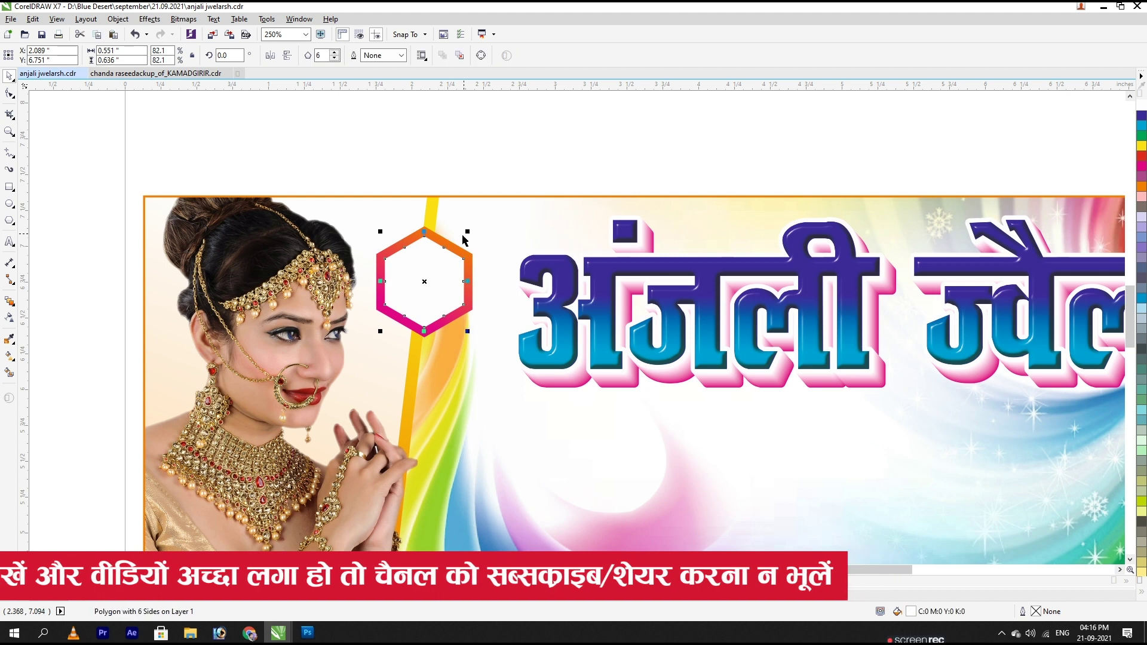
pyautogui.scroll(1, 469, 232)
pyautogui.moveTo(469, 231); pyautogui.dragTo(480, 230)
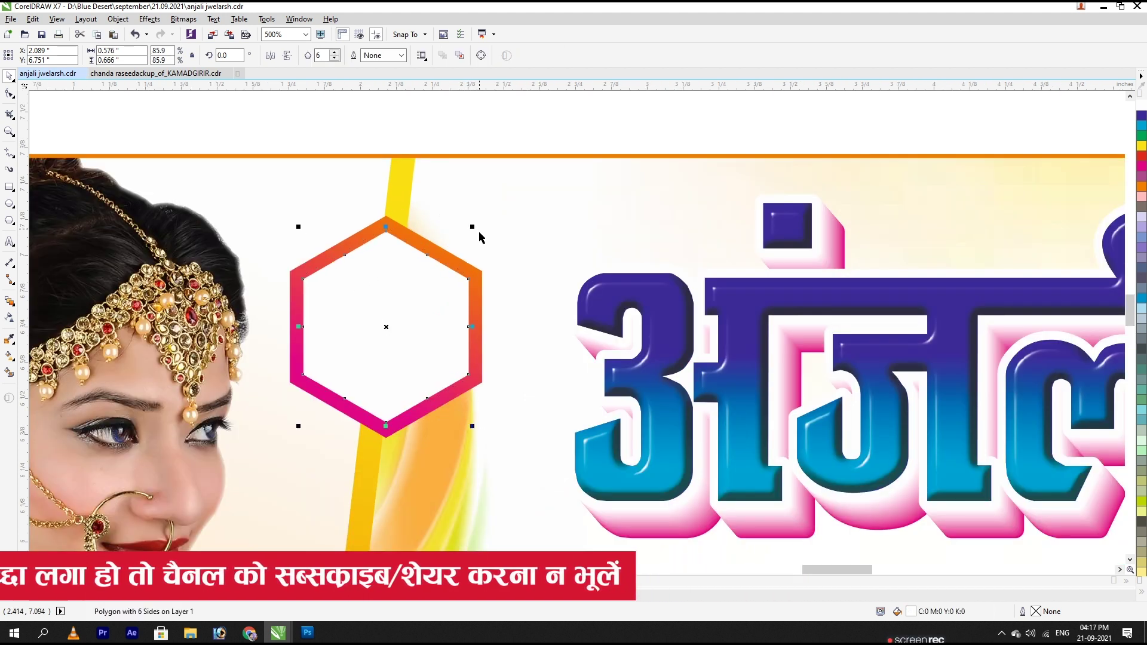
# Step: Duplicate the gradient hexagon and its white inner hexagon directly below the original pair on the slanted strip
pyautogui.scroll(-1, 410, 266)
pyautogui.moveTo(299, 171); pyautogui.dragTo(495, 426)
pyautogui.moveTo(412, 264); pyautogui.dragTo(418, 388)
pyautogui.click(572, 459)
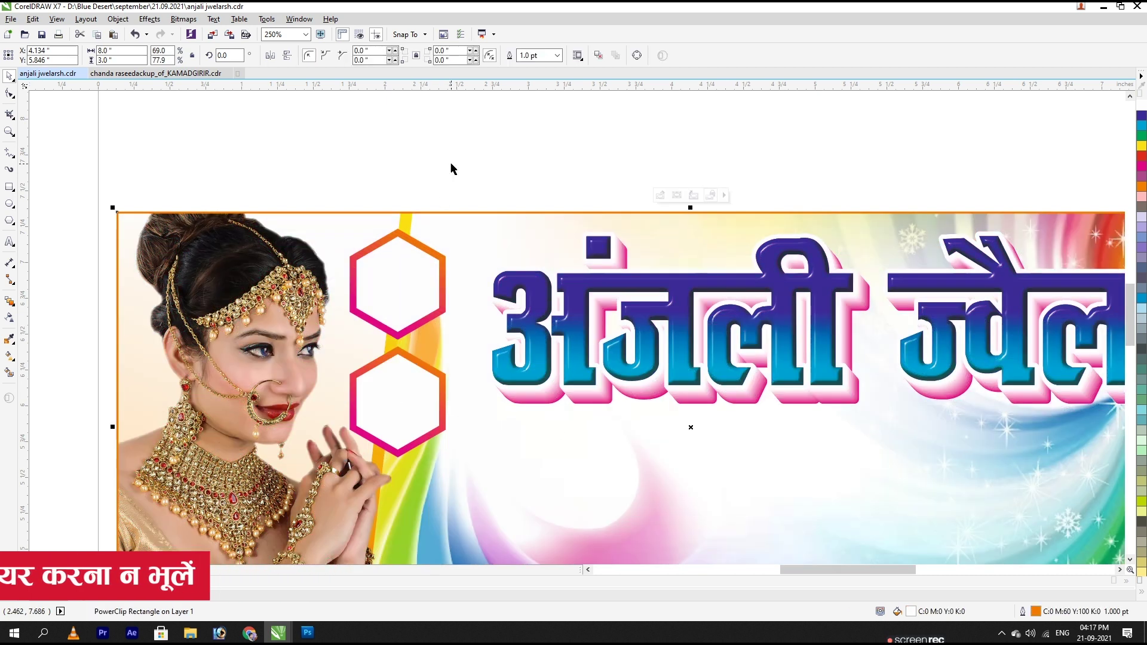
pyautogui.hotkey('shift', 'F2')
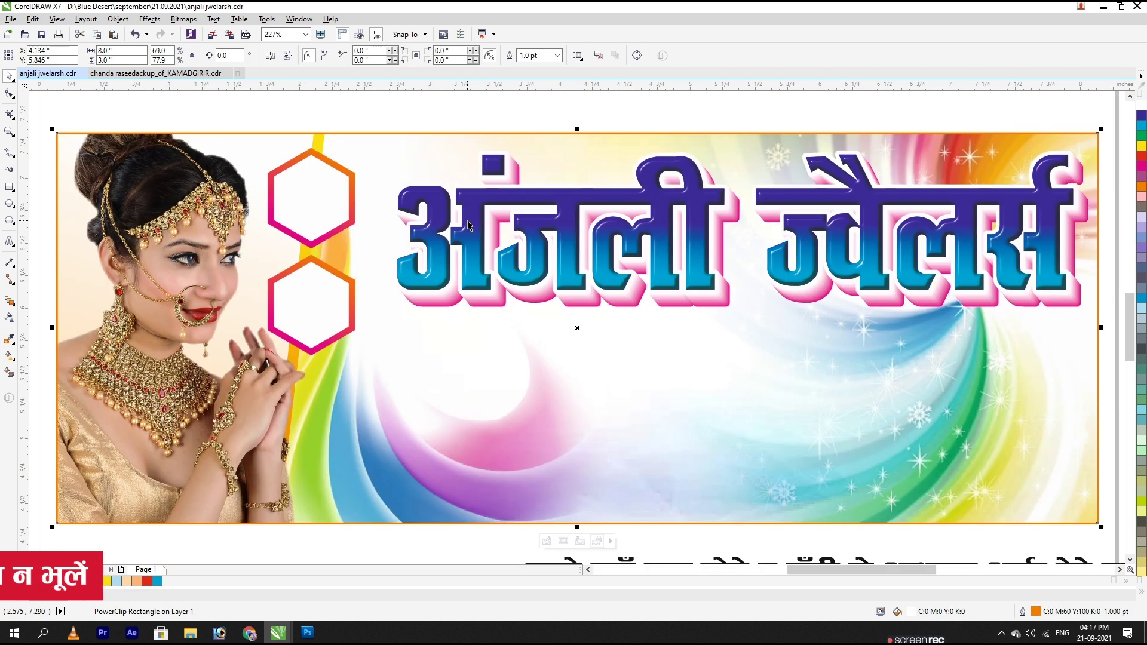
pyautogui.click(332, 126)
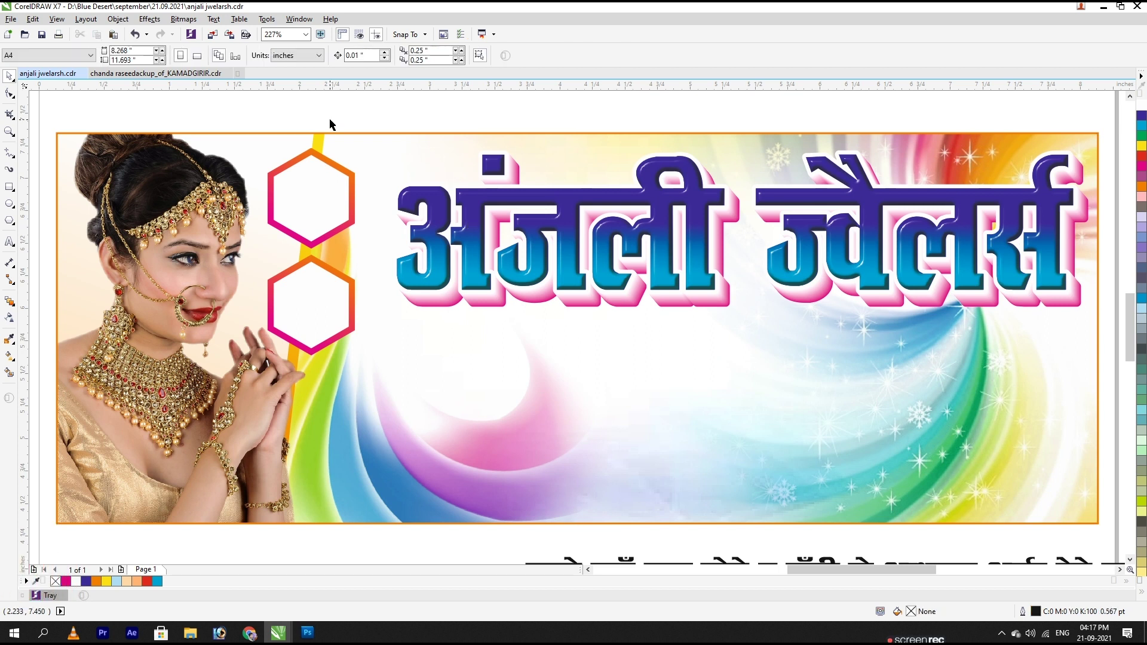
pyautogui.click(324, 190)
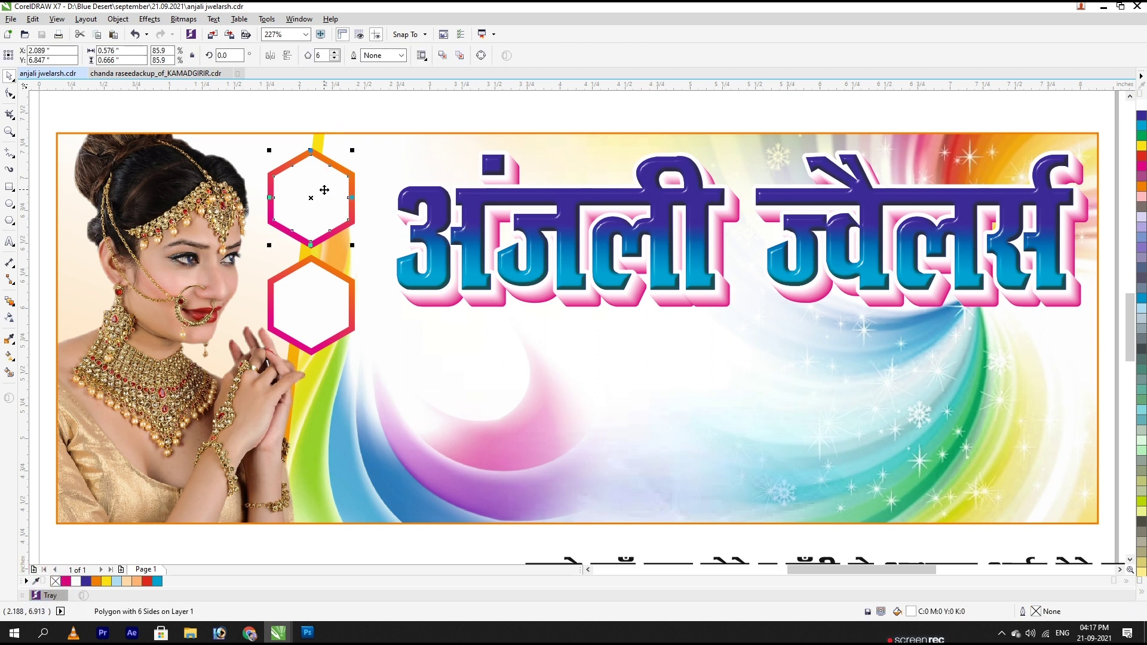
pyautogui.click(364, 121)
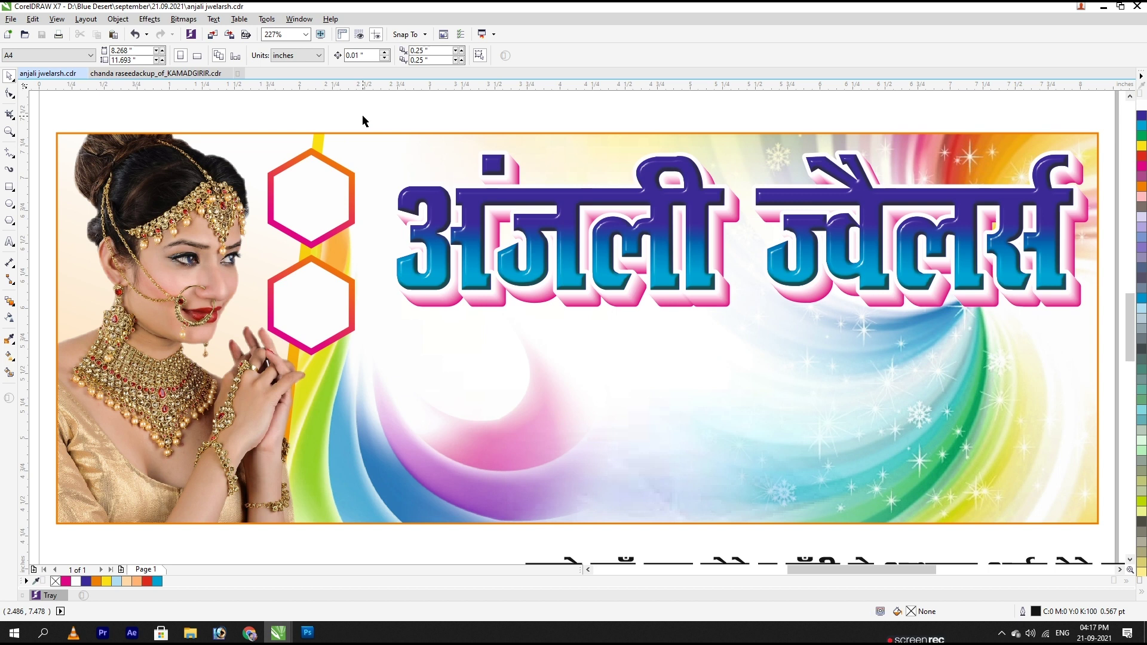
# Step: Scale both hexagon pairs down together to about 95.6%
pyautogui.press('F4')
pyautogui.moveTo(458, 240); pyautogui.dragTo(574, 386)
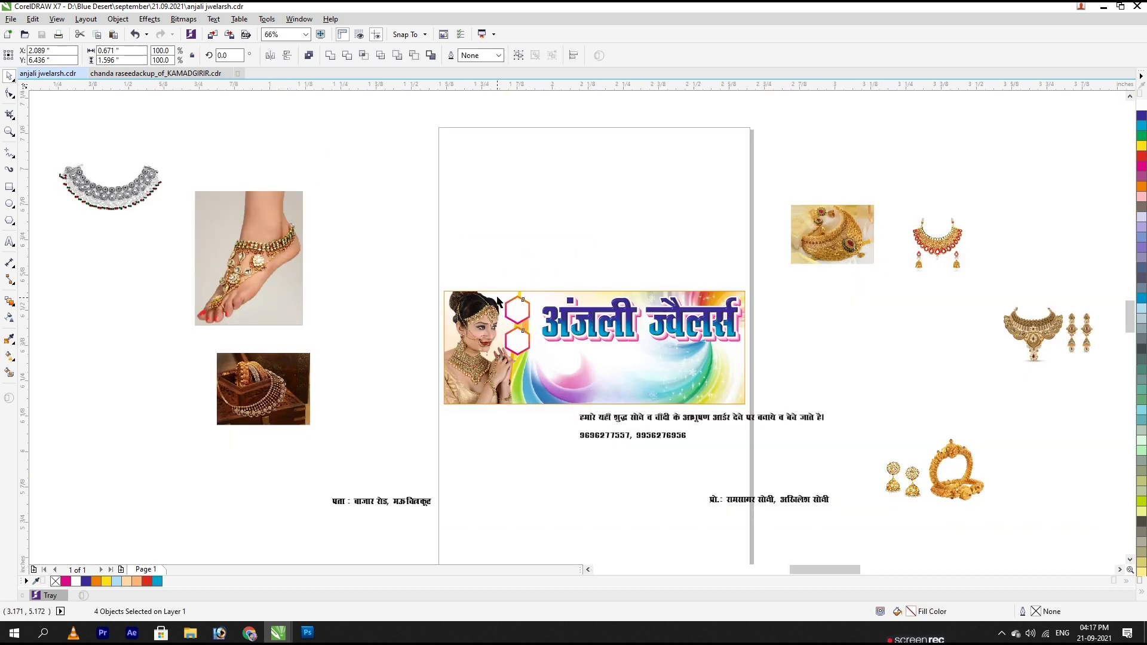
pyautogui.scroll(3, 508, 326)
pyautogui.moveTo(600, 432); pyautogui.dragTo(594, 423)
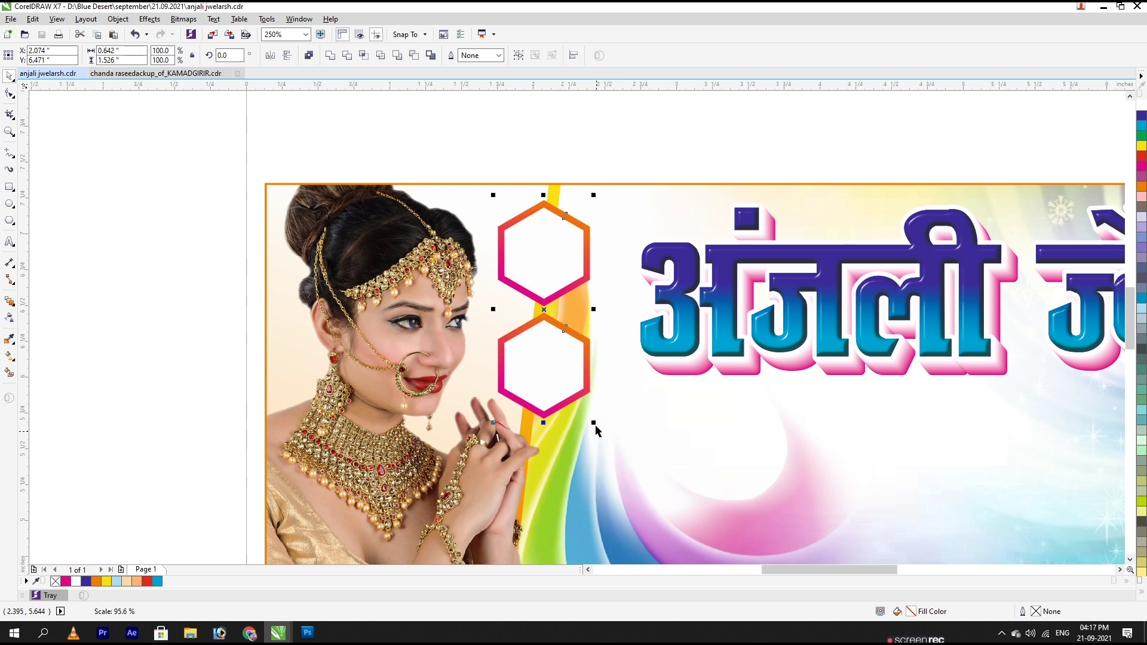
pyautogui.click(687, 465)
pyautogui.scroll(-2, 481, 257)
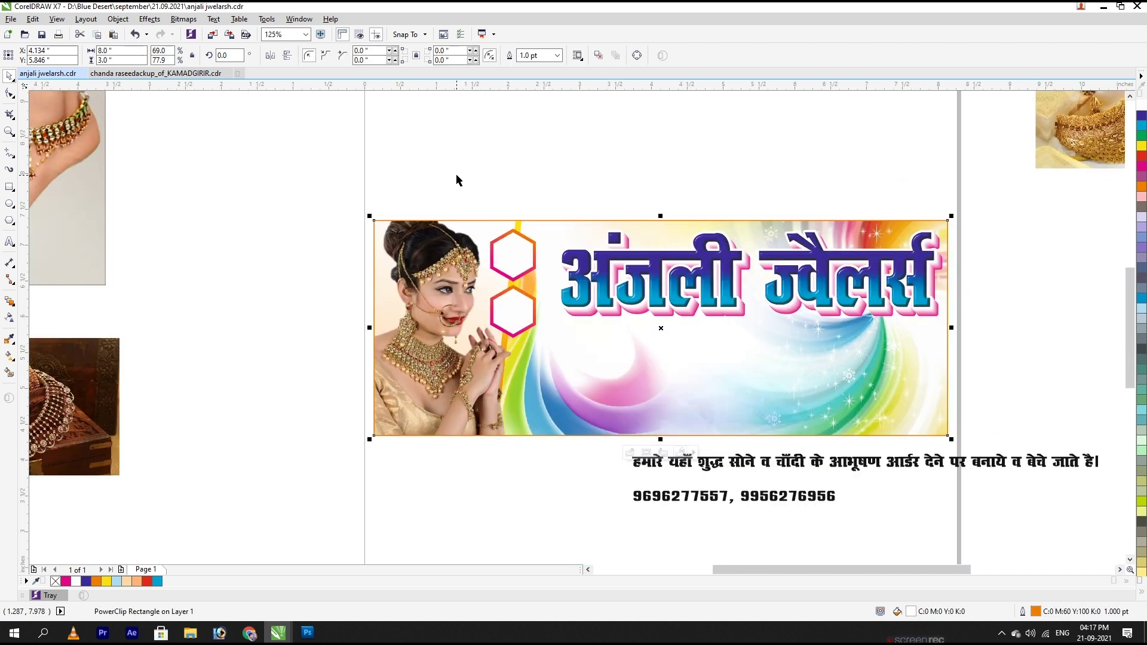
# Step: Try placing the gold necklace photo inside the upper white hexagon, scaled down to about 0.93 by 0.66 inches
pyautogui.scroll(-2, 455, 174)
pyautogui.click(864, 206)
pyautogui.click(526, 307)
pyautogui.keyDown('shift'); pyautogui.click(518, 339); pyautogui.keyUp('shift')
pyautogui.click(608, 197)
pyautogui.scroll(2, 522, 308)
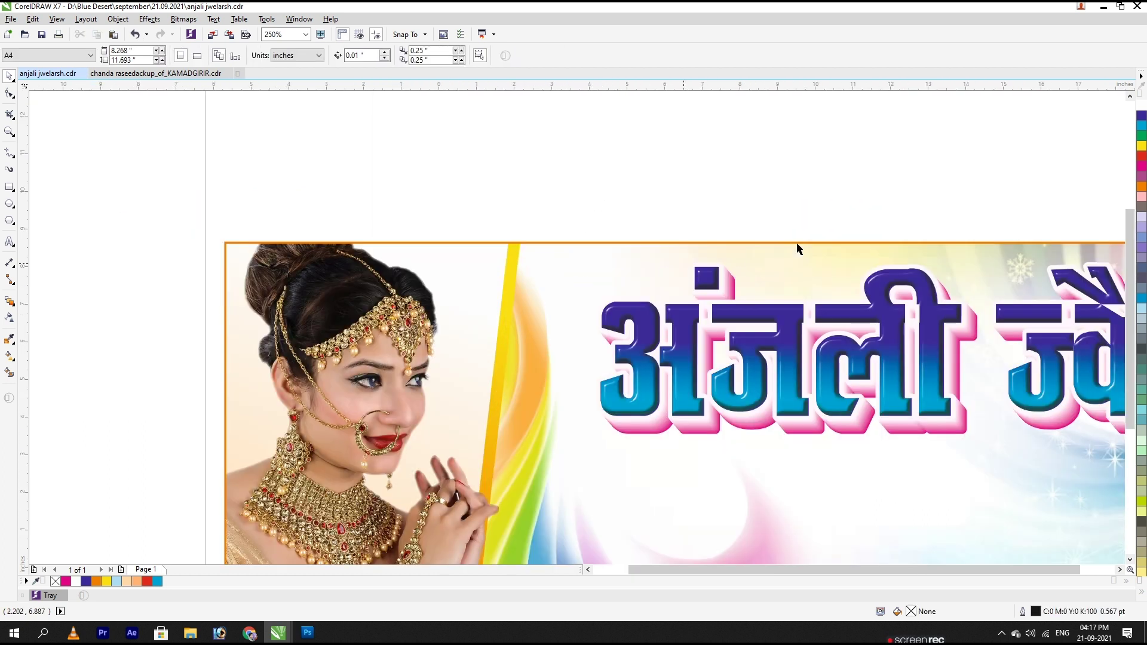
pyautogui.scroll(-2, 797, 248)
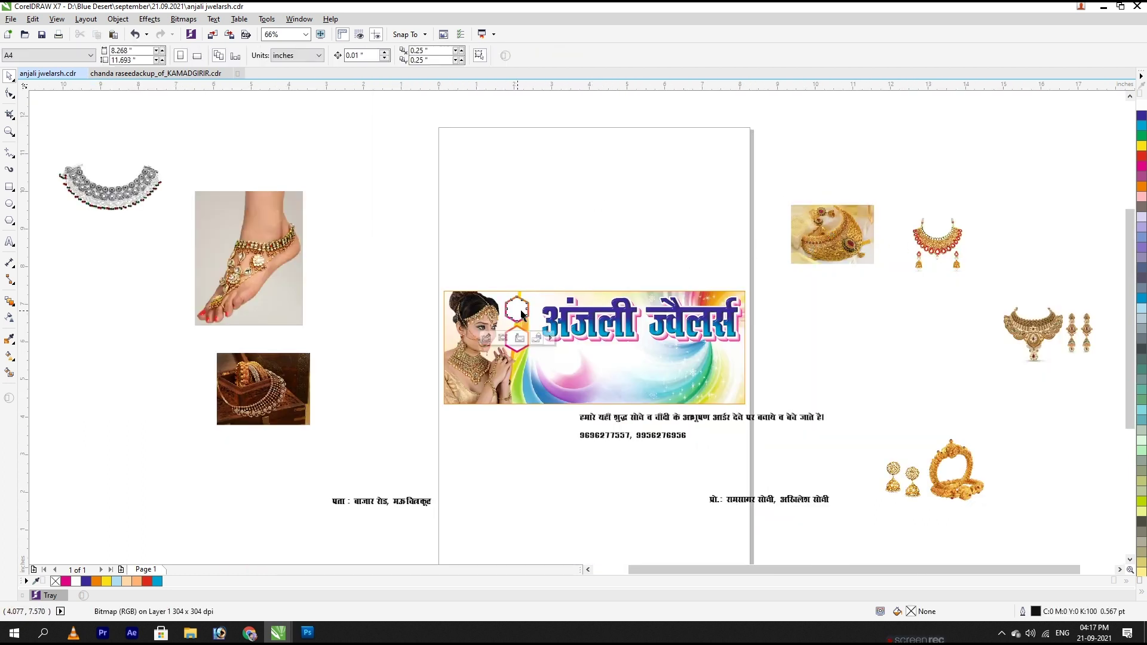
pyautogui.click(520, 338)
pyautogui.hotkey('shift', 'F2')
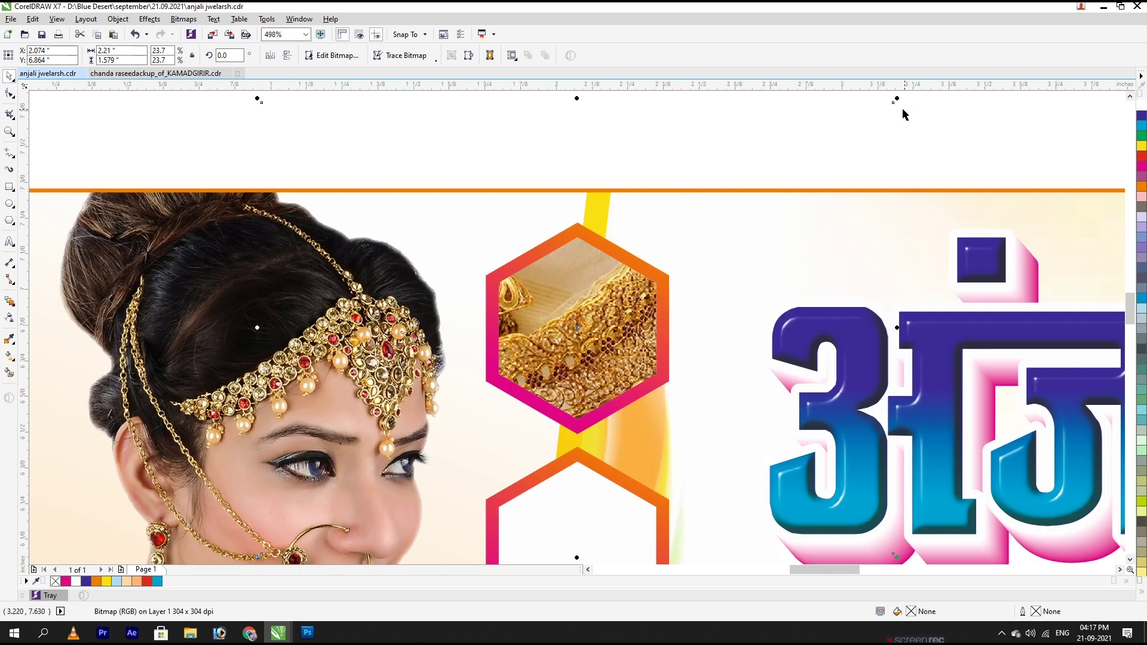
pyautogui.moveTo(897, 99); pyautogui.dragTo(866, 231)
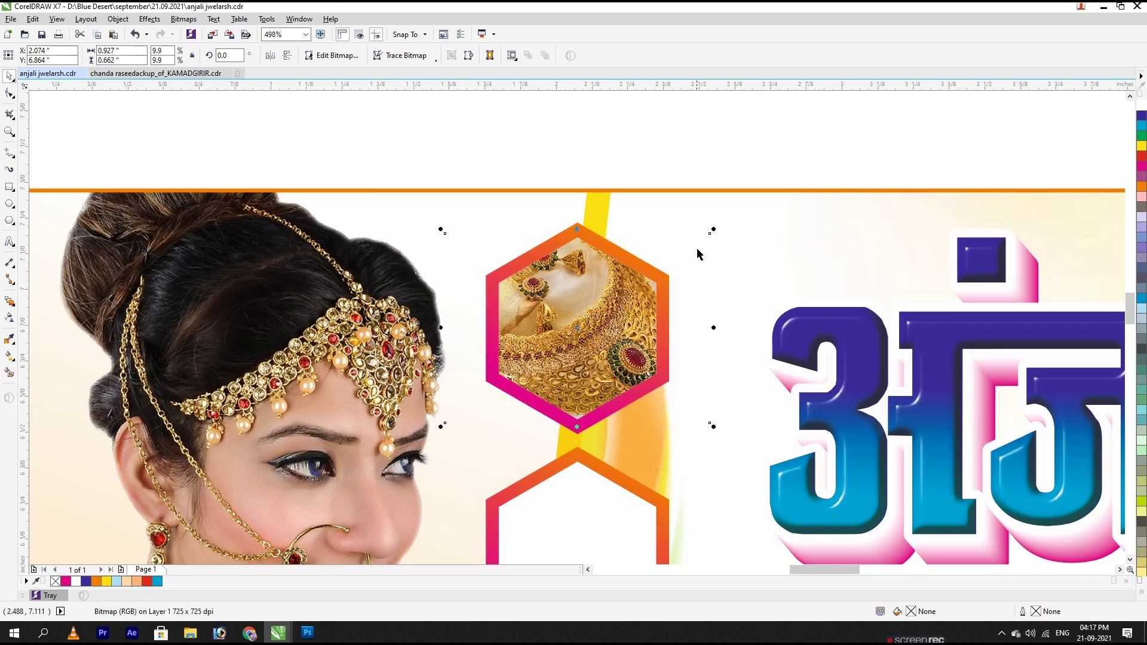
pyautogui.moveTo(667, 263); pyautogui.dragTo(733, 233)
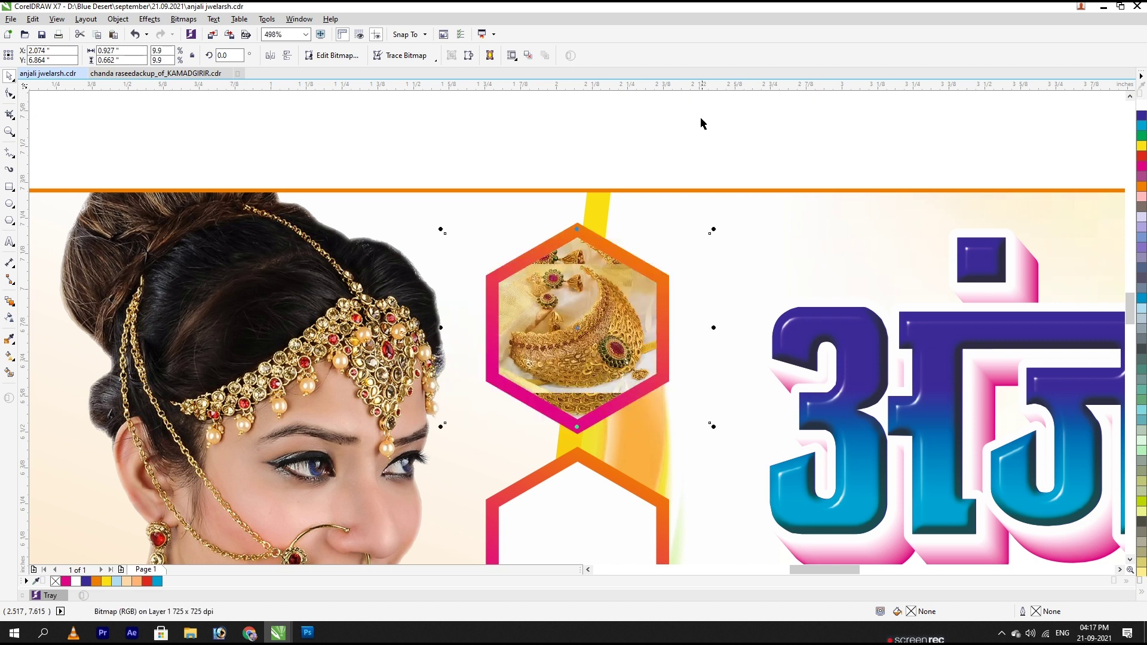
# Step: Shrink the gold necklace photo to about 0.88 by 0.63 inches and delete it from the upper hexagon
pyautogui.click(576, 321)
pyautogui.keyDown('ctrl'); pyautogui.click(606, 306); pyautogui.keyUp('ctrl')
pyautogui.moveTo(671, 257); pyautogui.dragTo(708, 236)
pyautogui.scroll(-3, 569, 269)
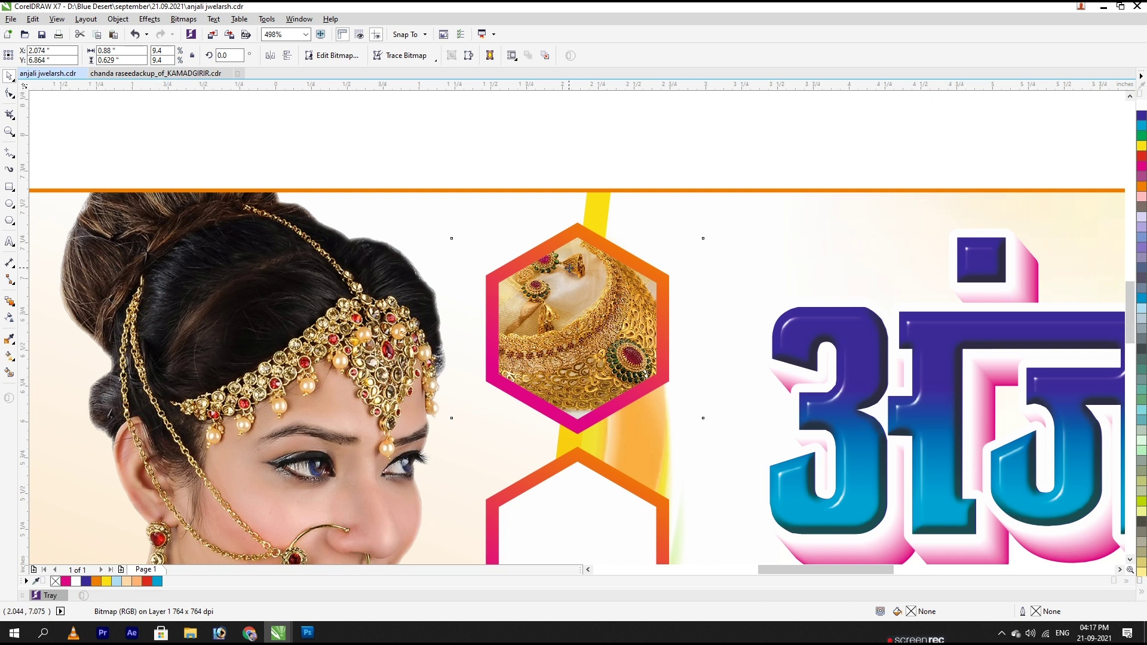
pyautogui.press('Delete')
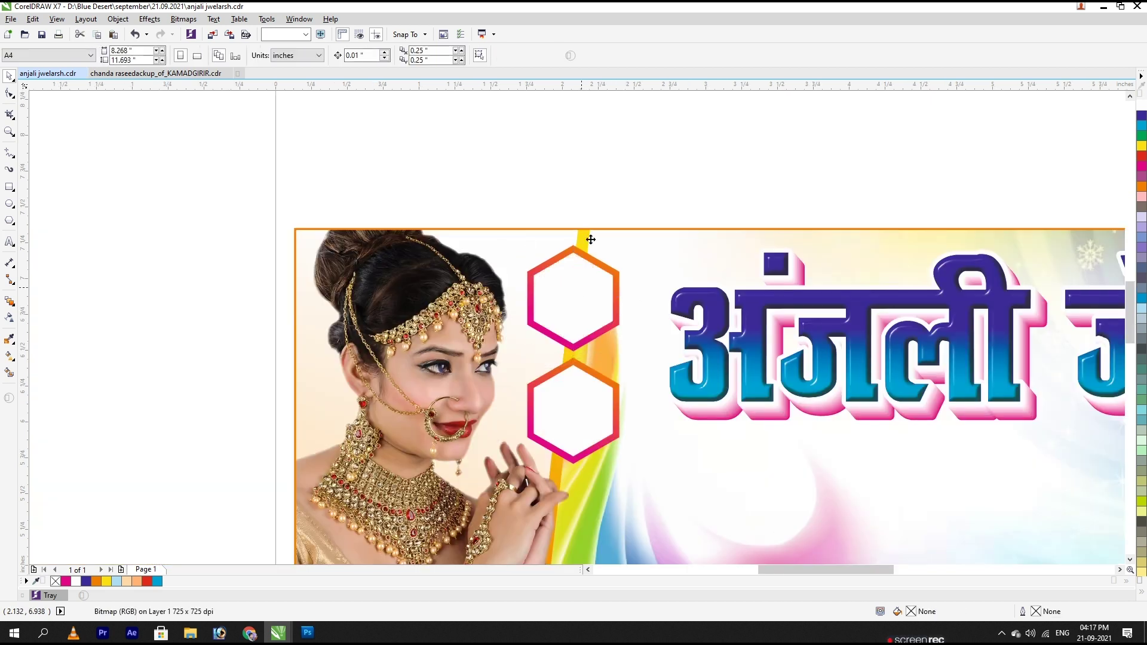
pyautogui.scroll(-6, 597, 191)
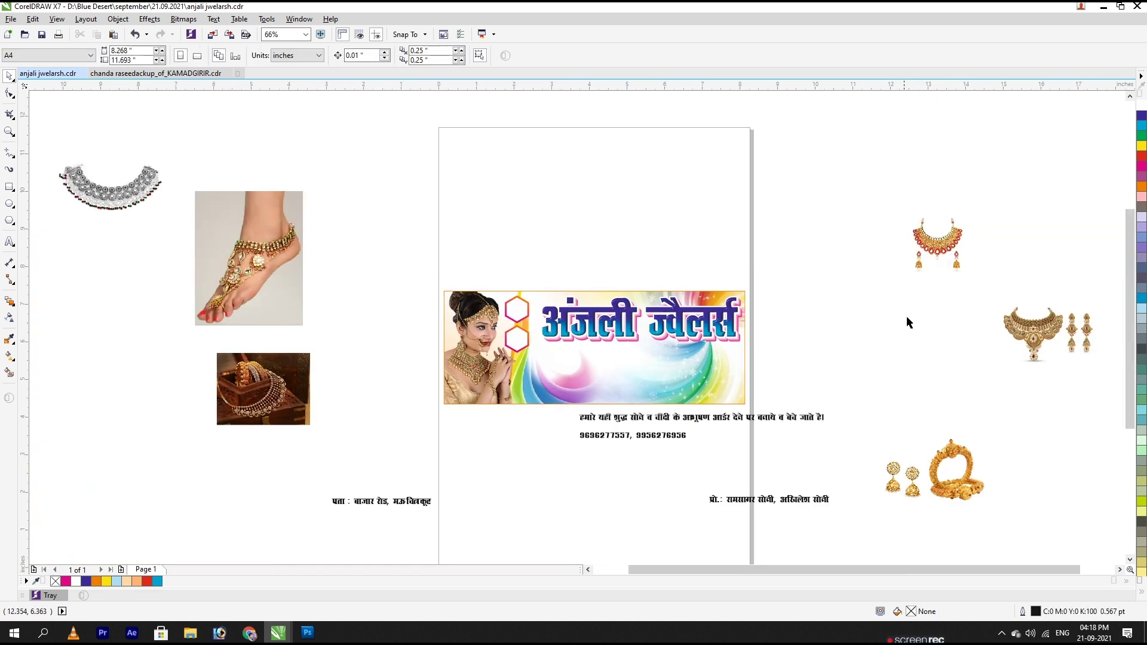
# Step: Place the red-stone necklace set photo inside the upper white hexagon and scale it down to about 0.48 inches square
pyautogui.click(951, 252)
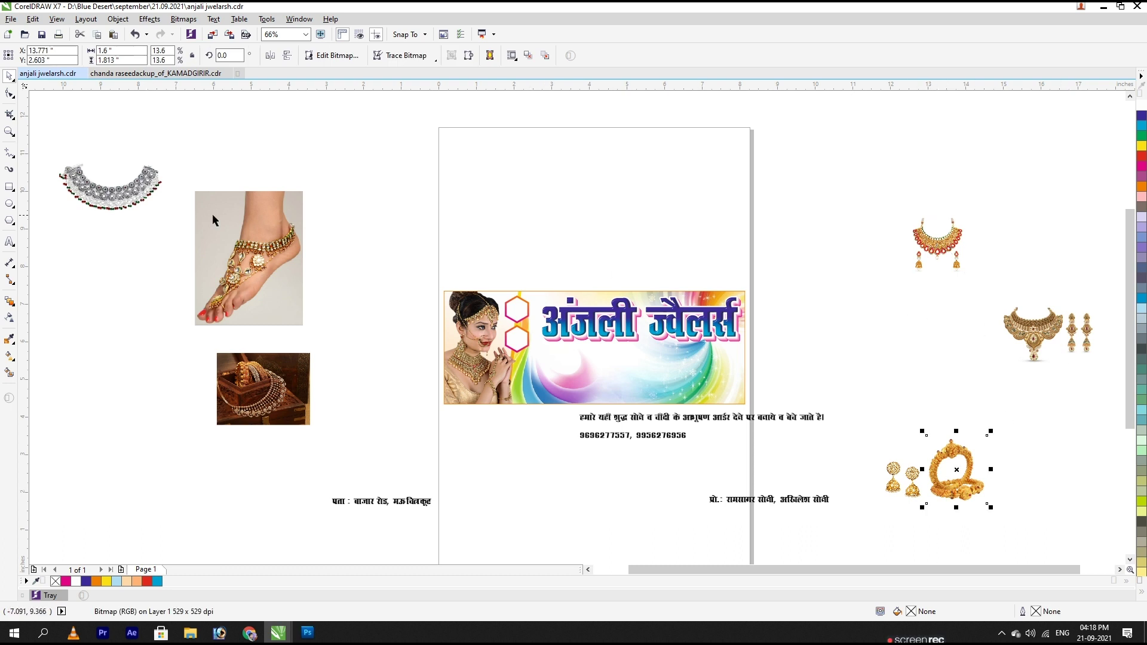
pyautogui.moveTo(933, 250); pyautogui.dragTo(517, 308)
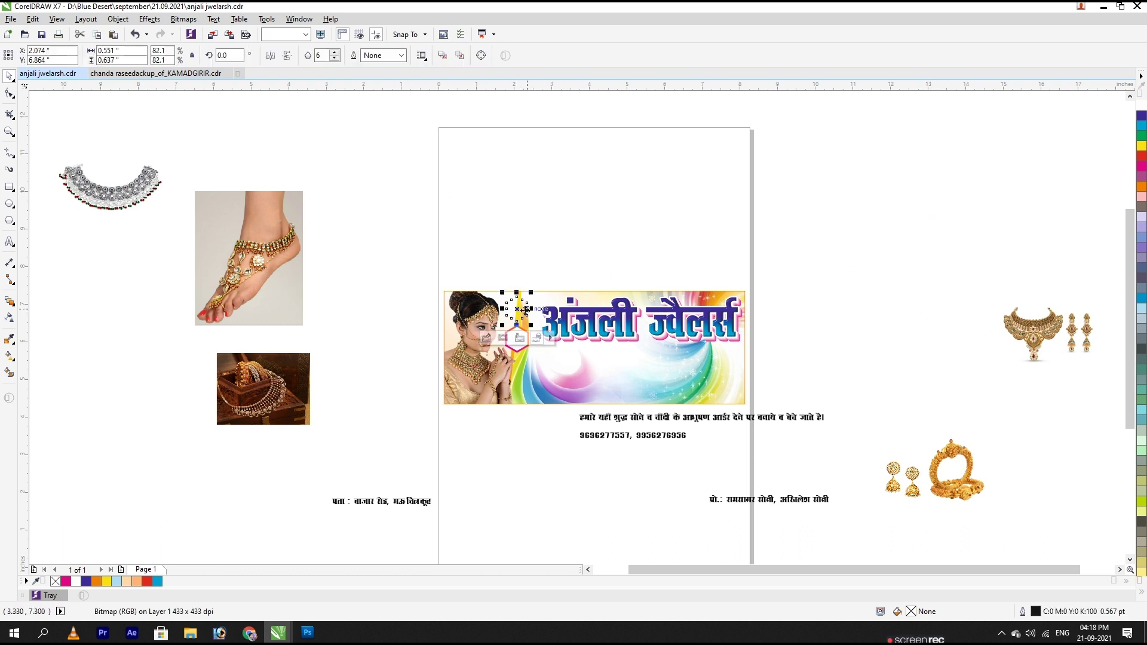
pyautogui.hotkey('shift', 'F2')
pyautogui.moveTo(806, 98); pyautogui.dragTo(798, 257)
pyautogui.moveTo(627, 317); pyautogui.dragTo(627, 323)
pyautogui.moveTo(649, 262); pyautogui.dragTo(630, 283)
pyautogui.scroll(1, 621, 302)
pyautogui.scroll(3, 622, 301)
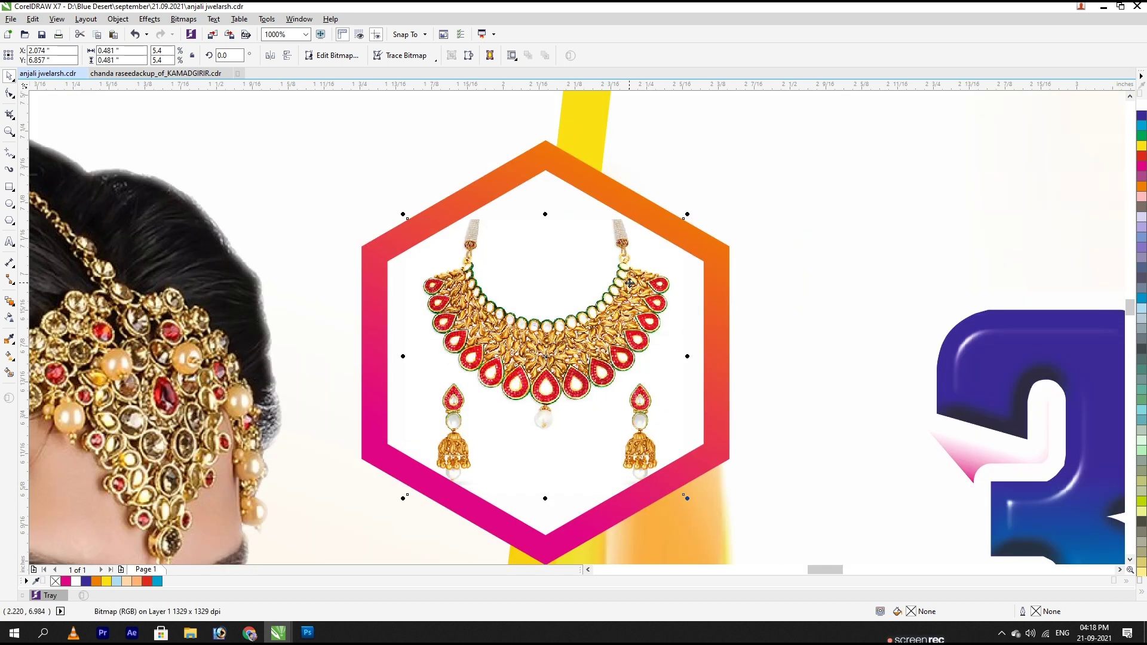
pyautogui.click(773, 189)
# Step: Place the antique gold necklace photo with earrings inside the lower white hexagon and select it for editing there
pyautogui.press('F4')
pyautogui.click(861, 372)
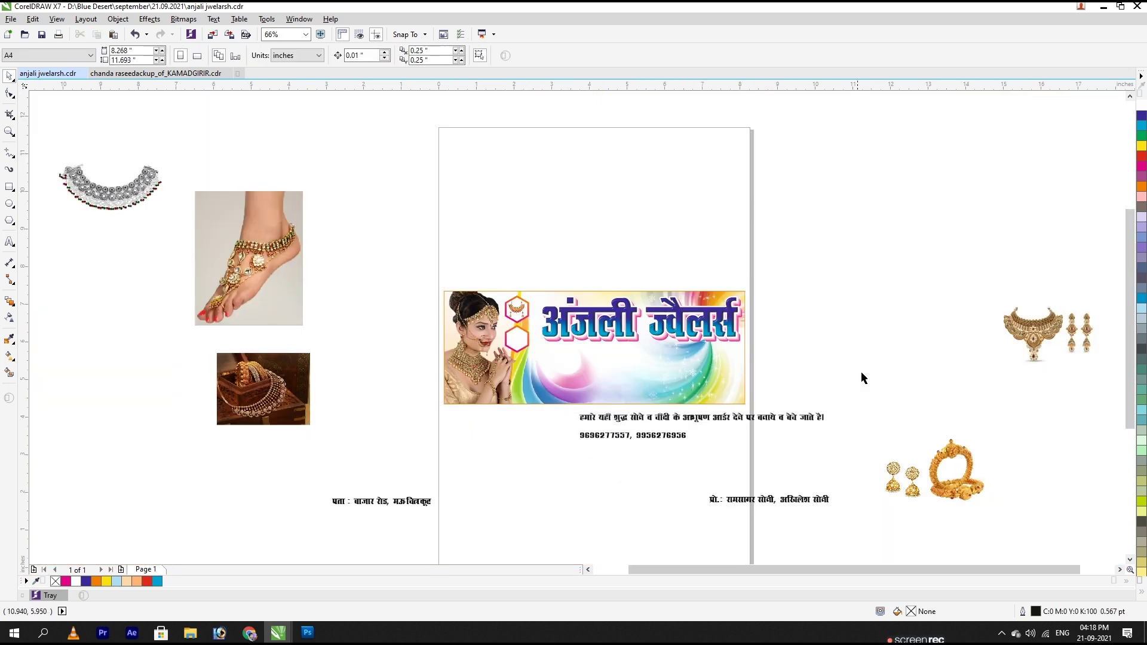
pyautogui.click(1028, 329)
pyautogui.moveTo(1045, 340); pyautogui.dragTo(522, 337)
pyautogui.scroll(5, 522, 338)
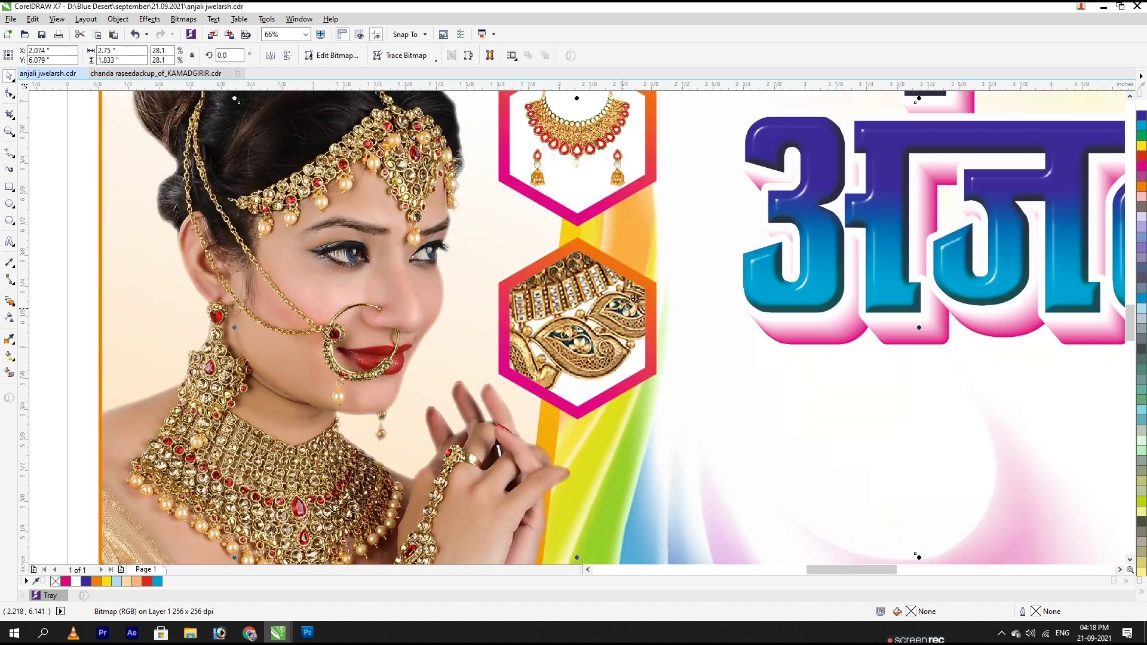
pyautogui.click(591, 297)
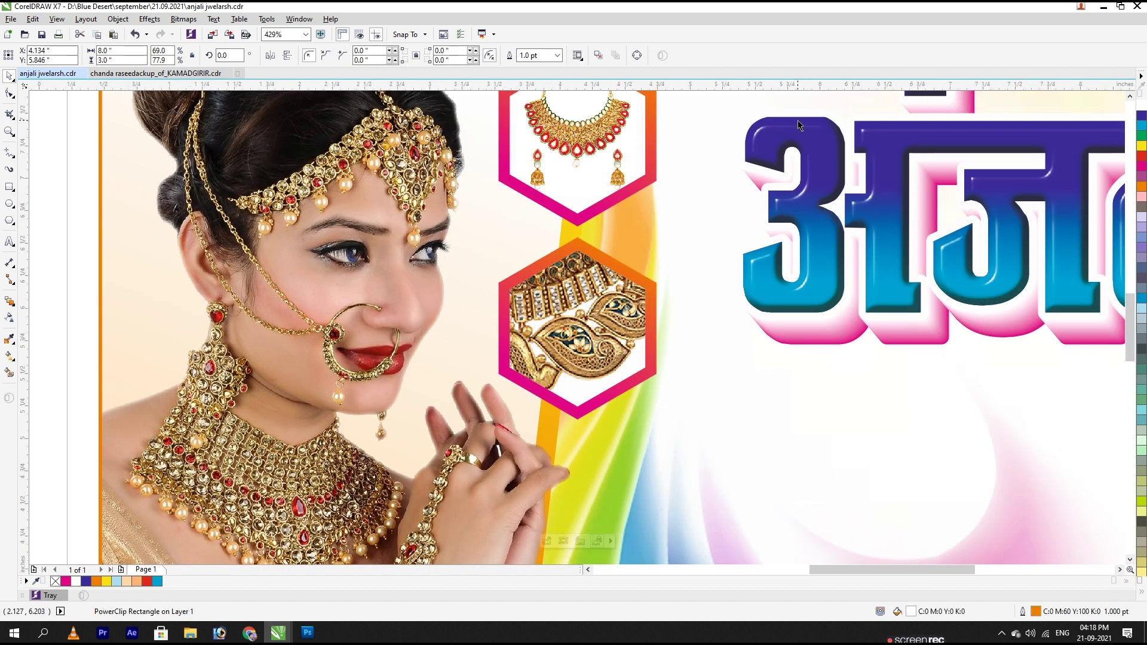
pyautogui.hotkey('shift', 'F2')
pyautogui.click(373, 246)
pyautogui.moveTo(625, 129); pyautogui.dragTo(484, 270)
pyautogui.hotkey('ctrl', 'z')
pyautogui.click(318, 297)
pyautogui.keyDown('alt'); pyautogui.click(318, 297); pyautogui.keyUp('alt')
# Step: Scale the lower hexagon's photo down to about 0.89 by 0.60 inches and shift it so only the necklace fills the hexagon
pyautogui.moveTo(488, 178); pyautogui.dragTo(486, 252)
pyautogui.moveTo(290, 293); pyautogui.dragTo(304, 294)
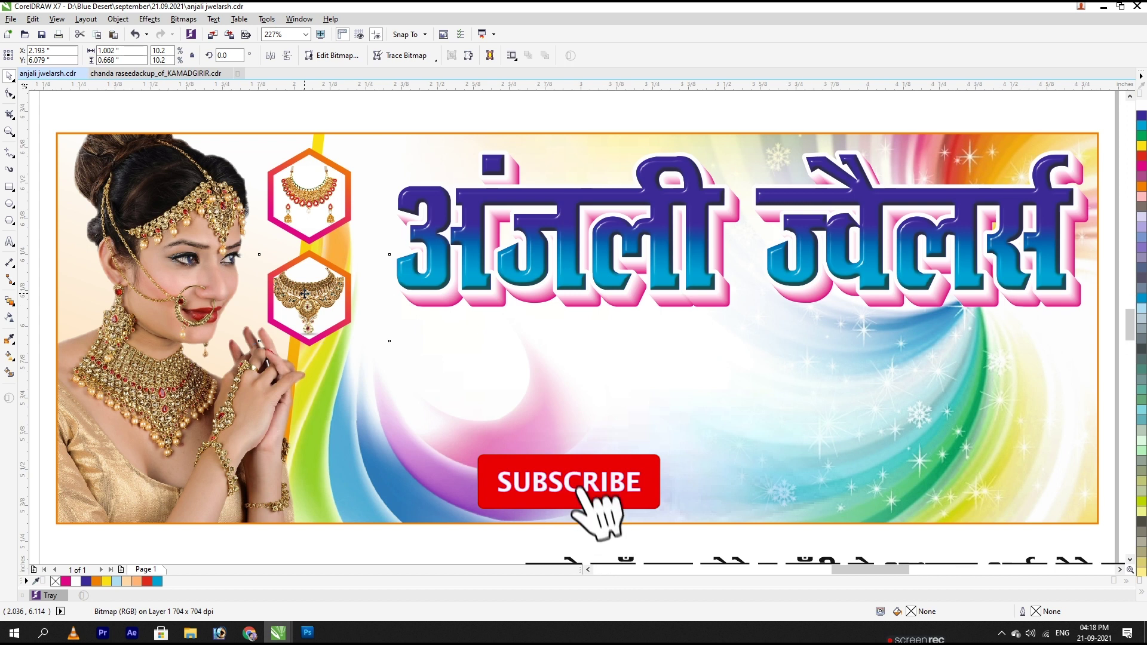
pyautogui.scroll(2, 304, 294)
pyautogui.moveTo(494, 213); pyautogui.dragTo(481, 214)
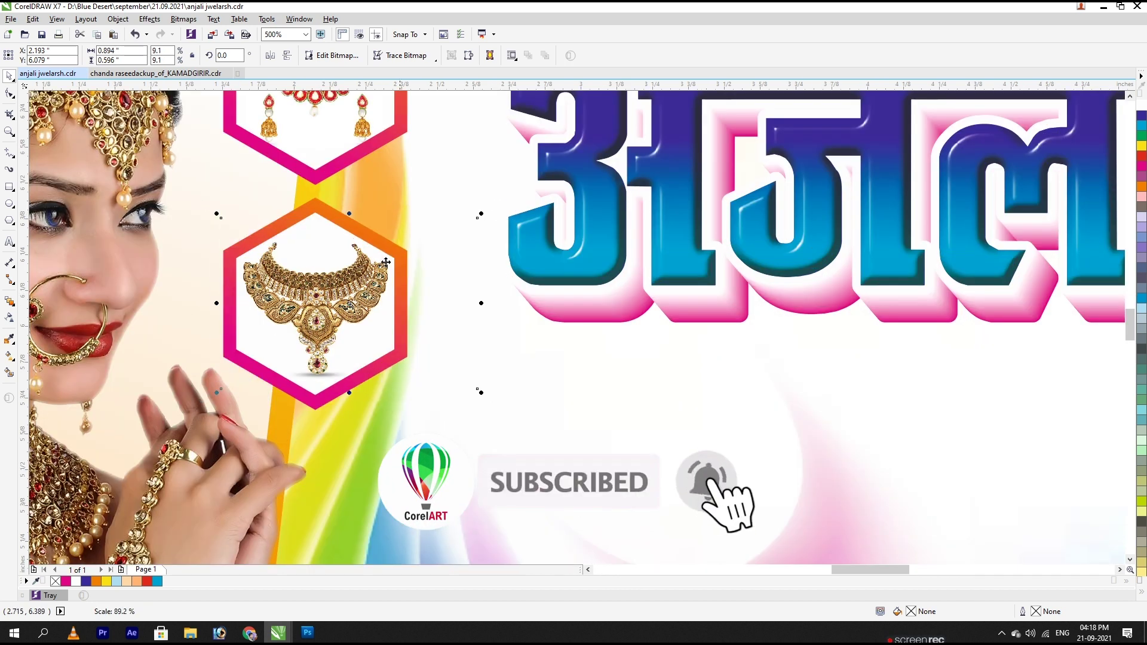
pyautogui.click(402, 205)
# Step: Apply a vertical fountain fill to the lower inner hexagon, from pale yellow at its bottom to white at its top
pyautogui.click(329, 353)
pyautogui.press('g')
pyautogui.moveTo(317, 364); pyautogui.dragTo(316, 245)
pyautogui.click(316, 364)
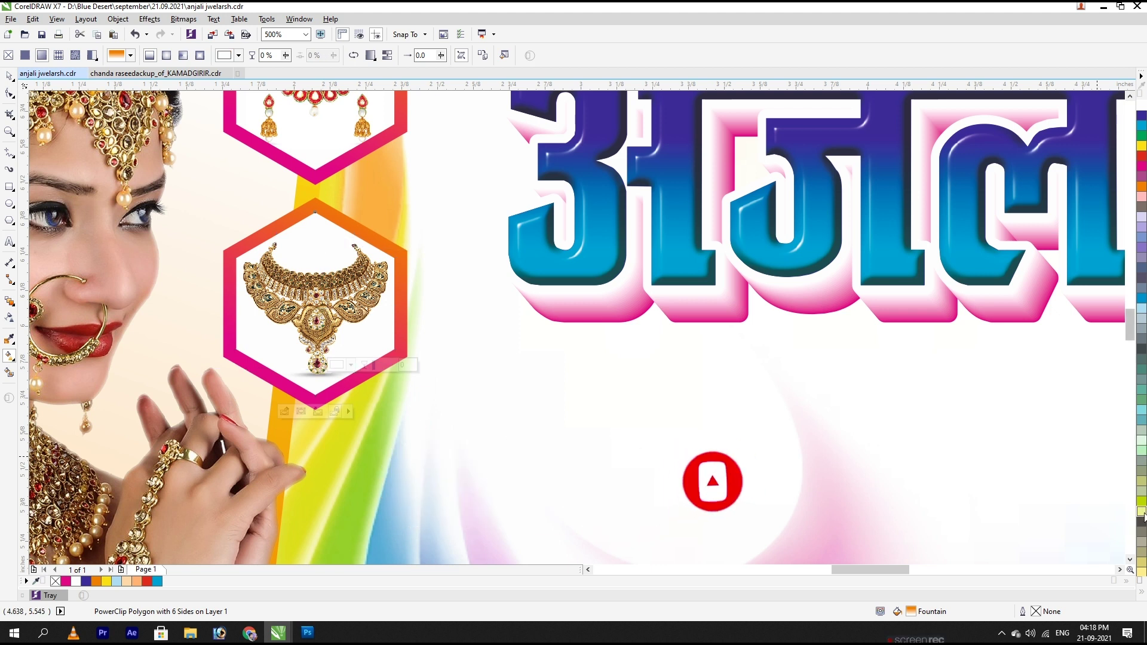
pyautogui.click(1141, 512)
pyautogui.press('space')
# Step: Try a vertical fountain fill on the upper inner hexagon behind the red-stone necklace
pyautogui.click(327, 167)
pyautogui.scroll(-2, 329, 173)
pyautogui.press('g')
pyautogui.moveTo(335, 205); pyautogui.dragTo(337, 130)
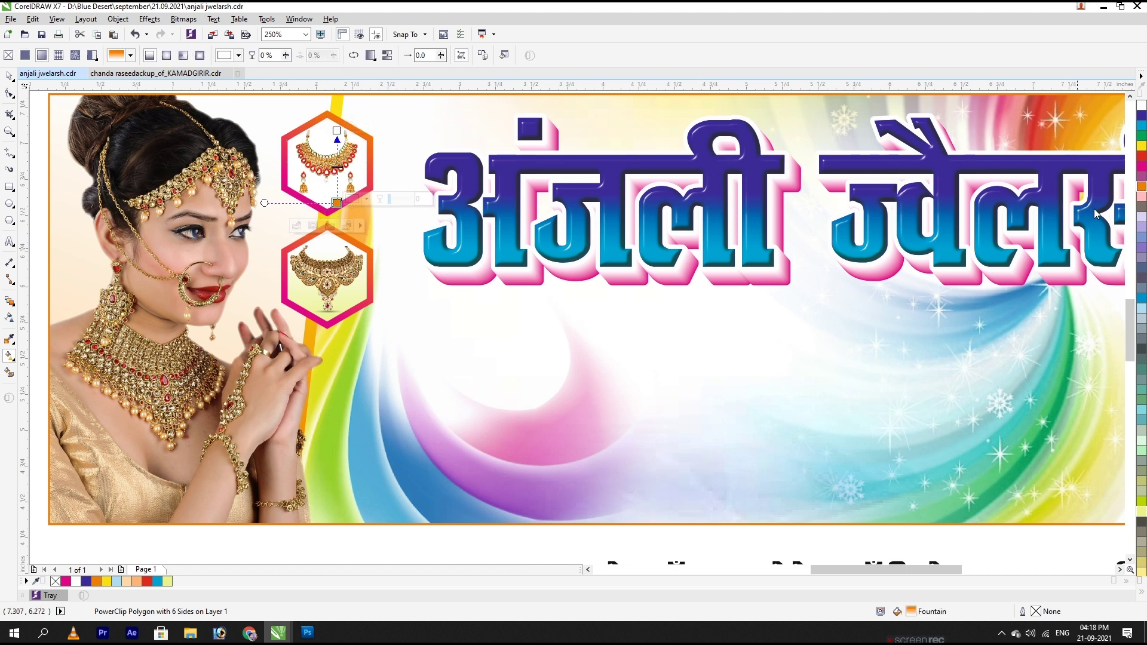
pyautogui.hotkey('ctrl', 'z')
pyautogui.press('space')
pyautogui.click(411, 399)
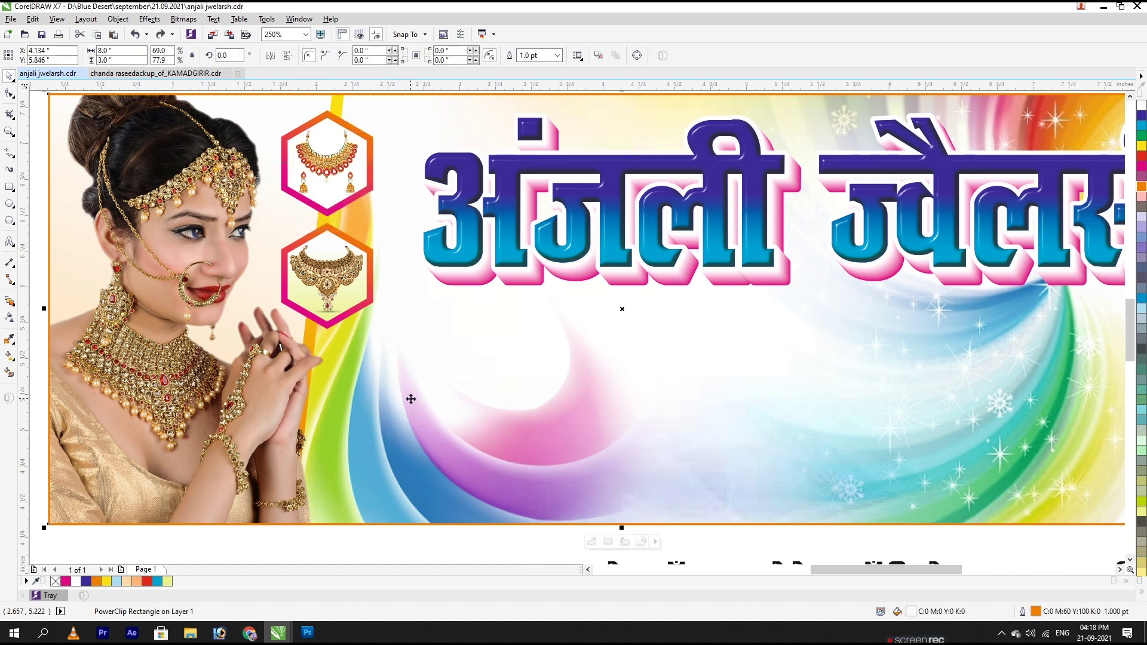
# Step: Stretch the complete layered shop name towards the hexagons, making it about 5.48 inches wide, and save the design
pyautogui.press('F4')
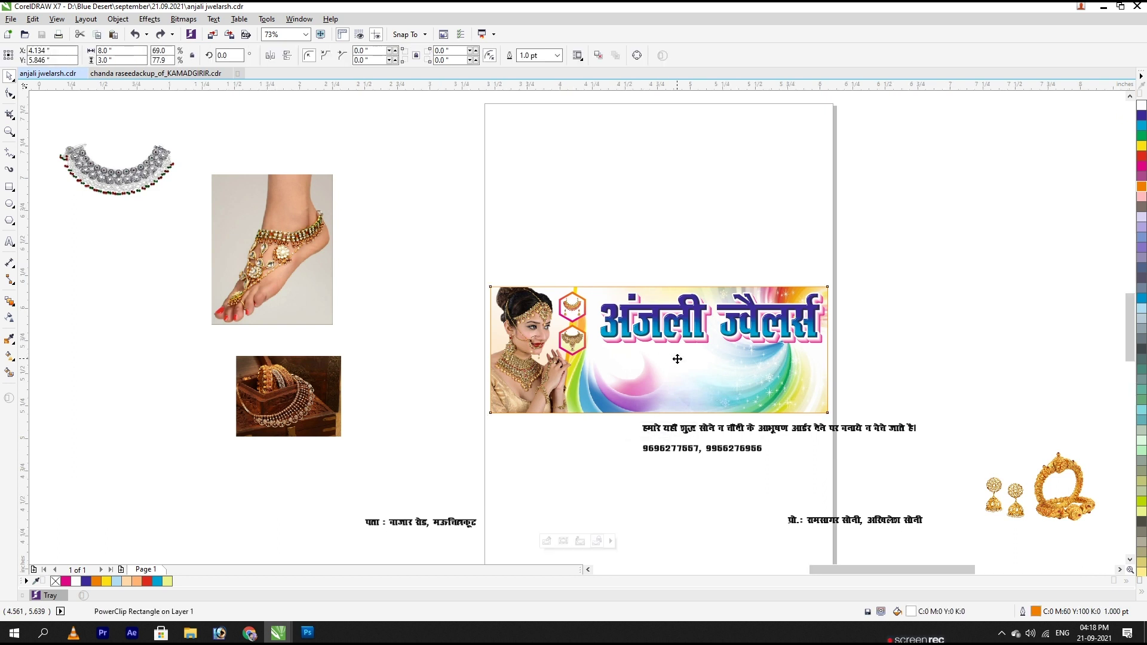
pyautogui.hotkey('shift', 'F2')
pyautogui.moveTo(389, 114); pyautogui.dragTo(1023, 376)
pyautogui.moveTo(281, 229); pyautogui.dragTo(249, 226)
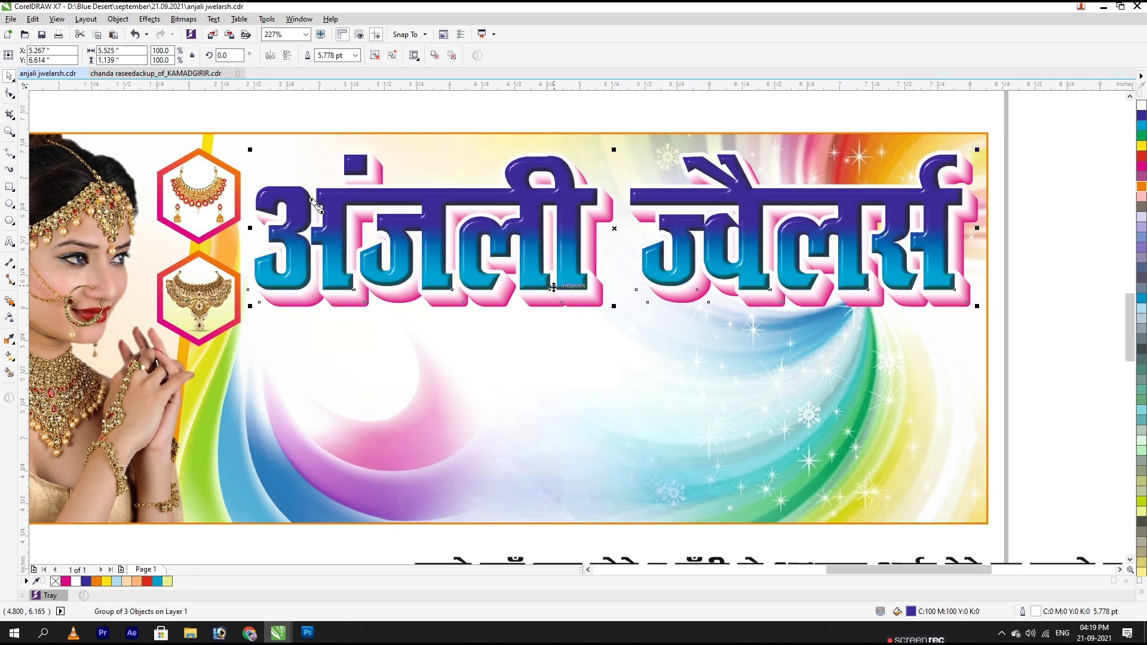
pyautogui.moveTo(975, 229); pyautogui.dragTo(973, 229)
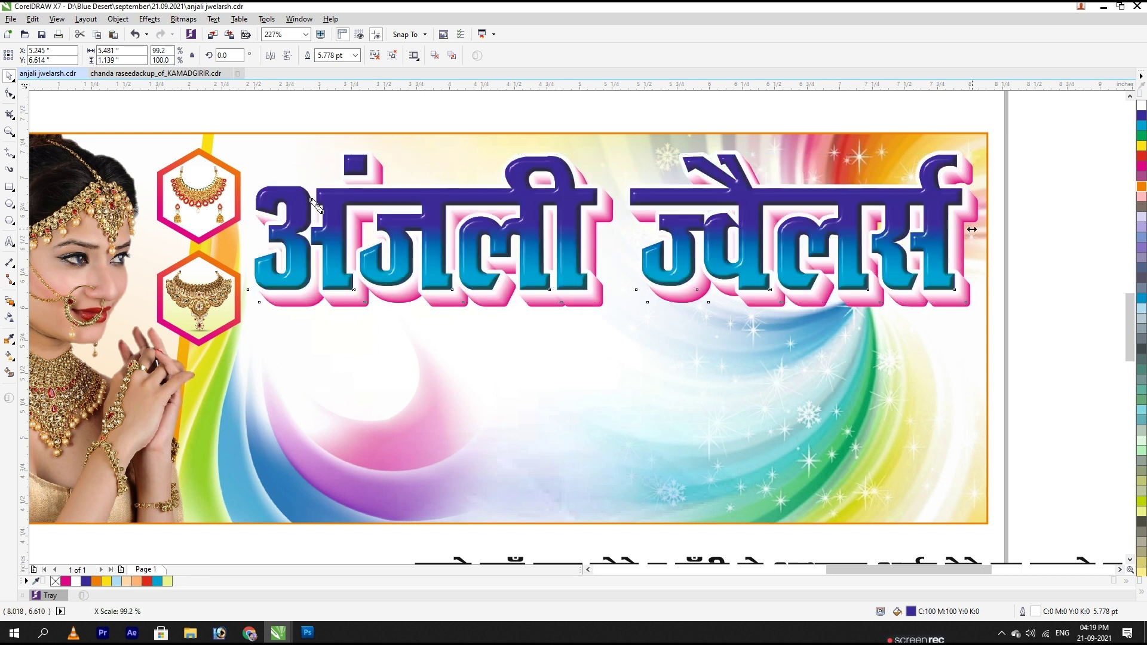
pyautogui.click(942, 378)
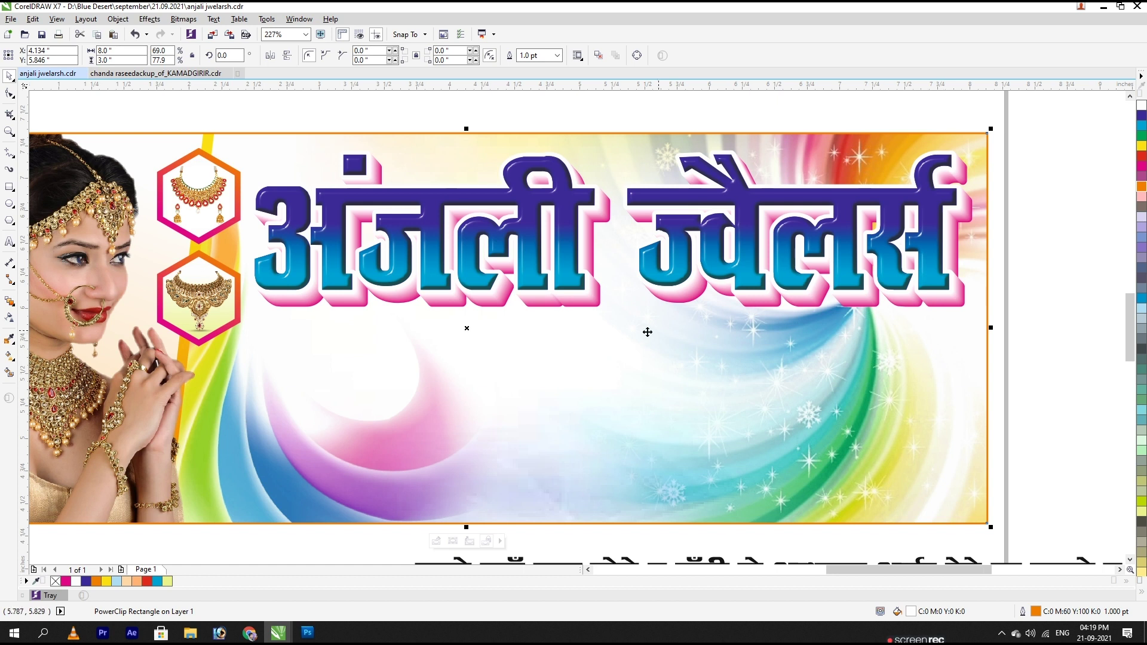
pyautogui.press('F4')
pyautogui.click(600, 213)
pyautogui.hotkey('ctrl', 's')
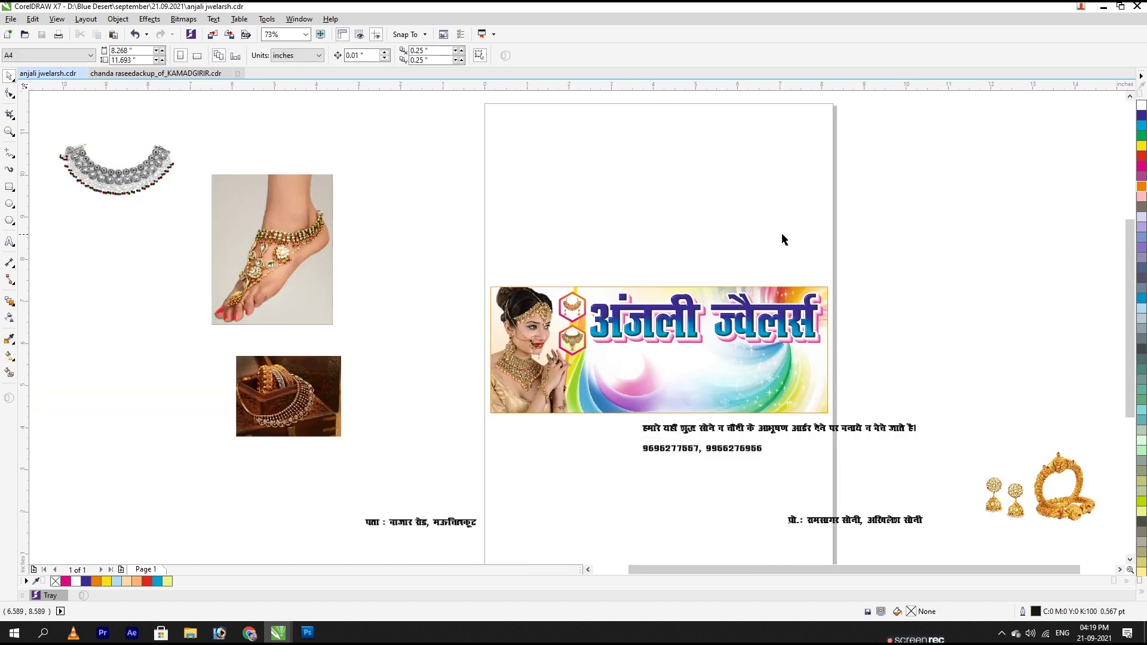
# Step: Place the Hindi slogan line beneath the shop name and resize it to about 5.42 by 0.27 inches
pyautogui.click(867, 430)
pyautogui.moveTo(867, 430); pyautogui.dragTo(841, 353)
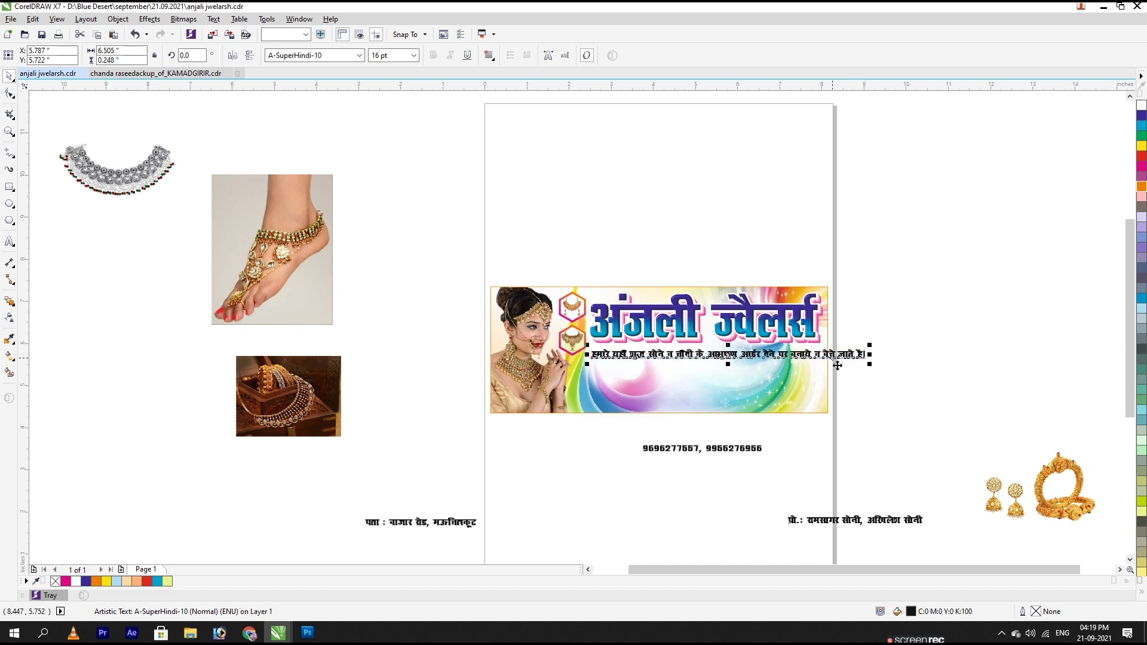
pyautogui.scroll(2, 840, 368)
pyautogui.press('F8')
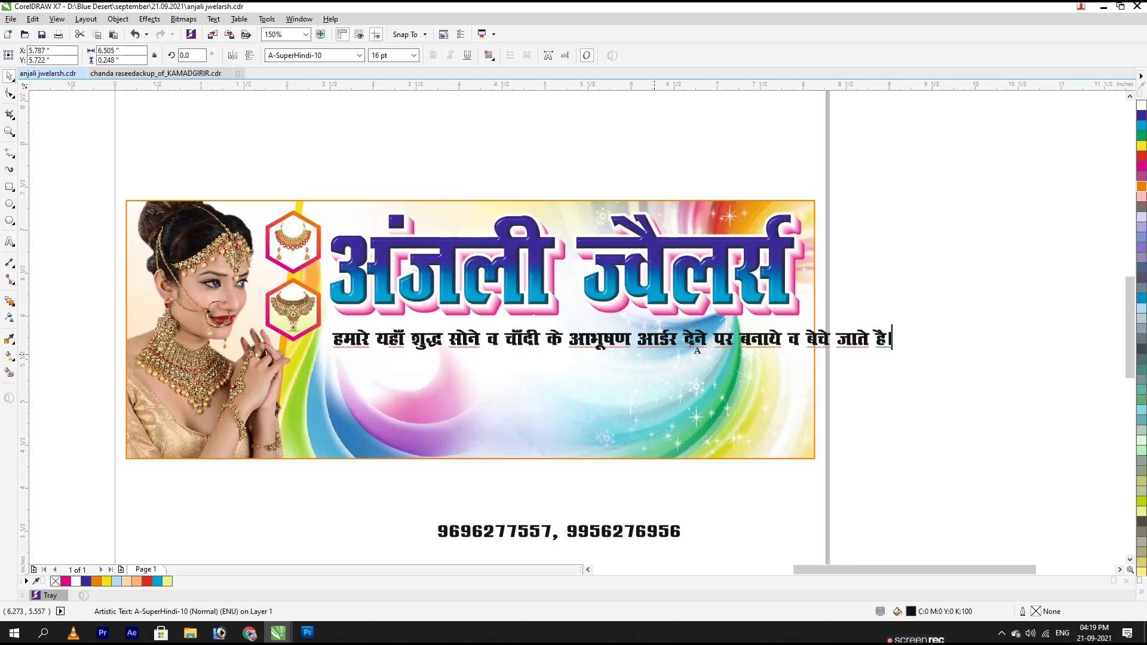
pyautogui.hotkey('ctrl', 'space')
pyautogui.moveTo(896, 339); pyautogui.dragTo(803, 342)
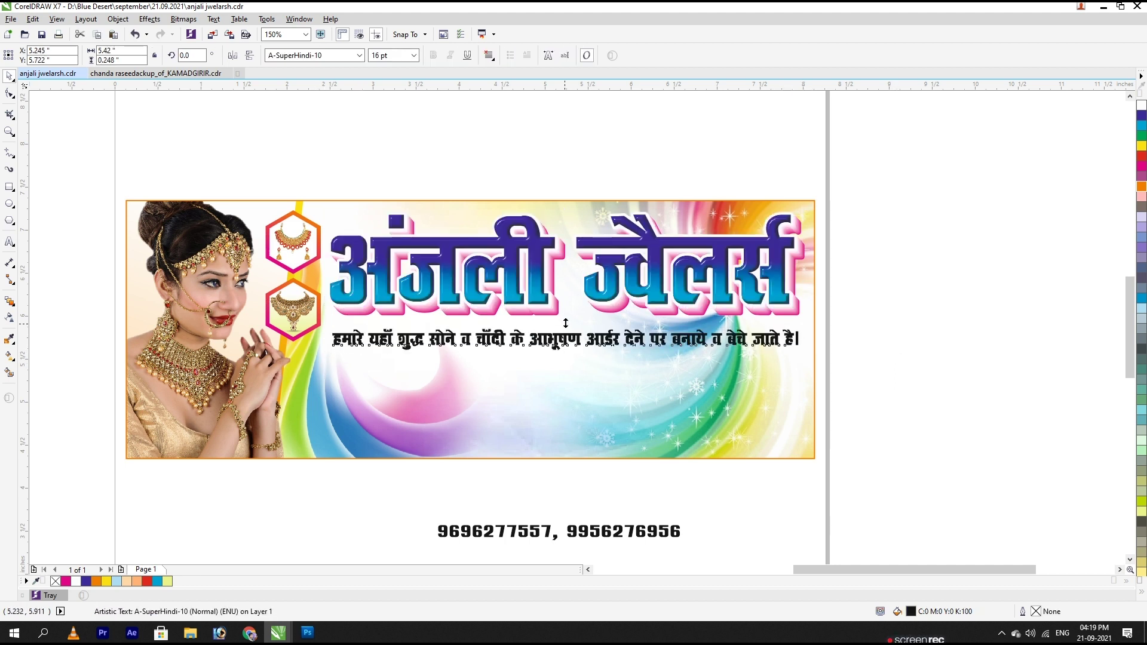
pyautogui.moveTo(566, 323); pyautogui.dragTo(568, 322)
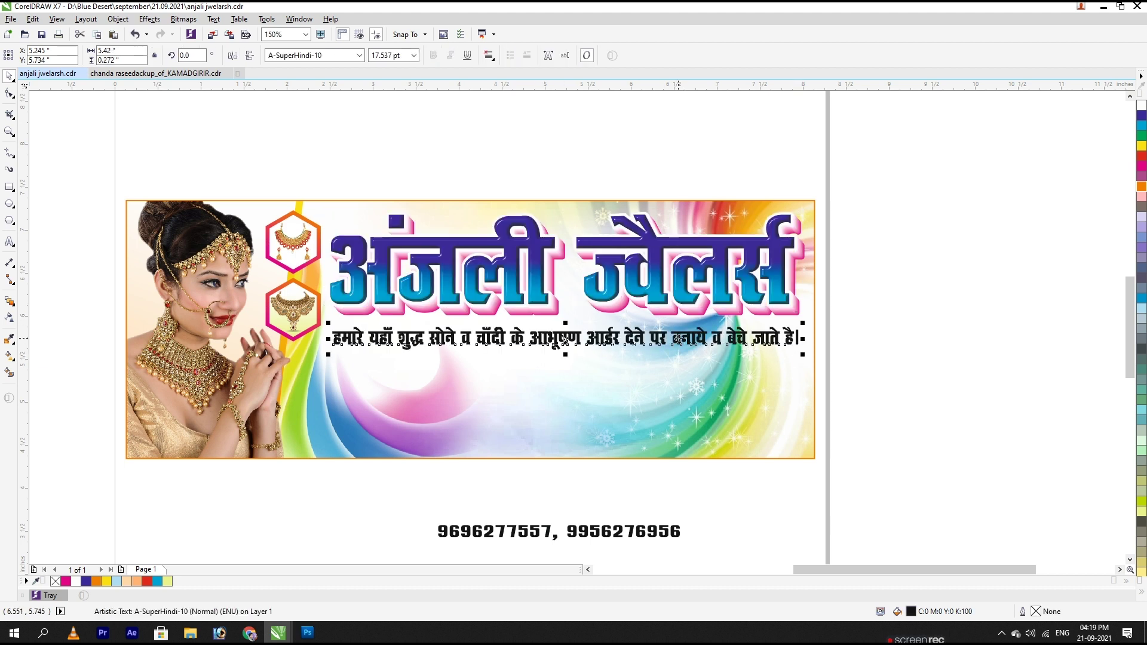
# Step: Colour the slogan red with a white 2.5 pt outline, rounded corners and caps, placed behind the fill and scaling with the object
pyautogui.click(1140, 154)
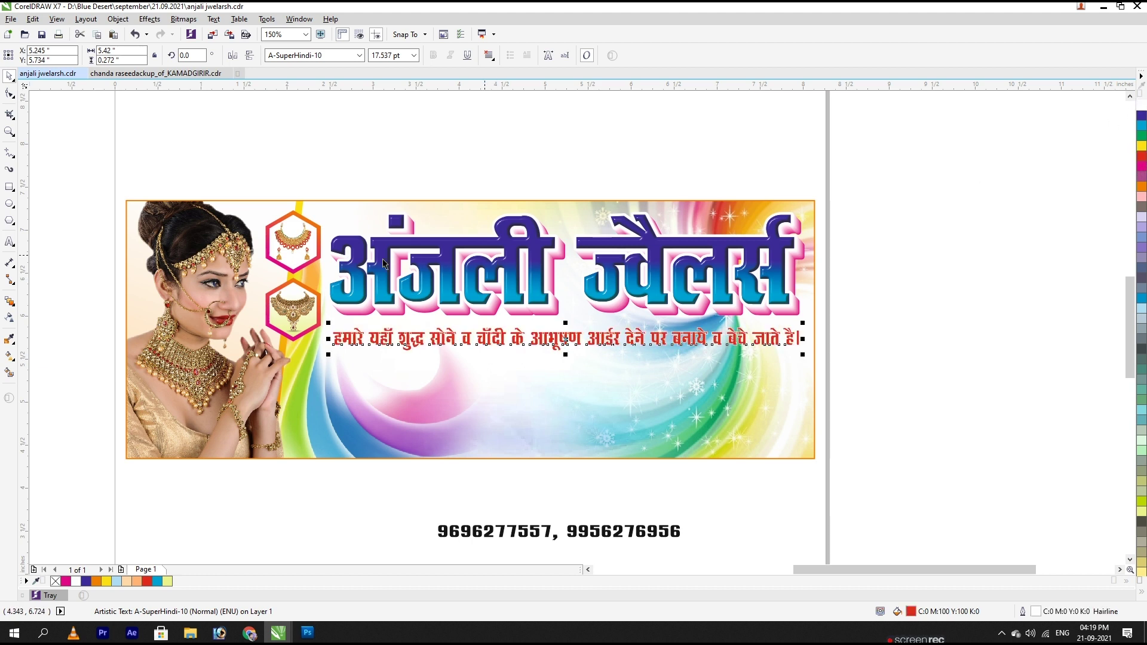
pyautogui.press('F12')
pyautogui.doubleClick(468, 238)
pyautogui.write('2.')
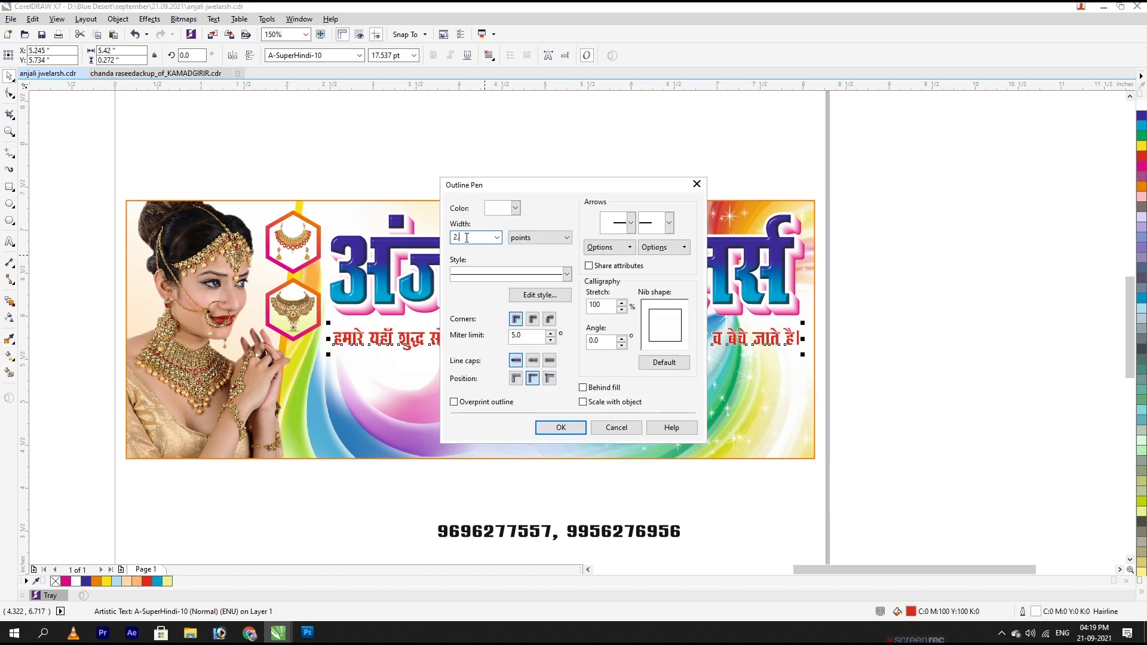
pyautogui.write('5')
pyautogui.press('Return')
pyautogui.press('F12')
pyautogui.click(532, 319)
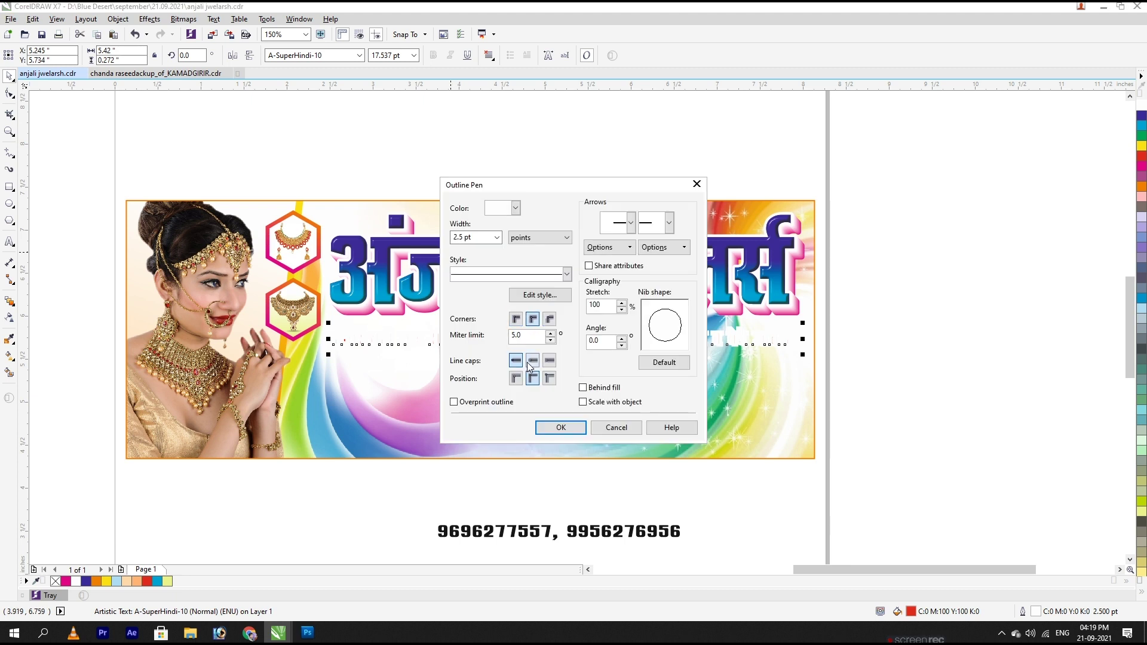
pyautogui.click(560, 428)
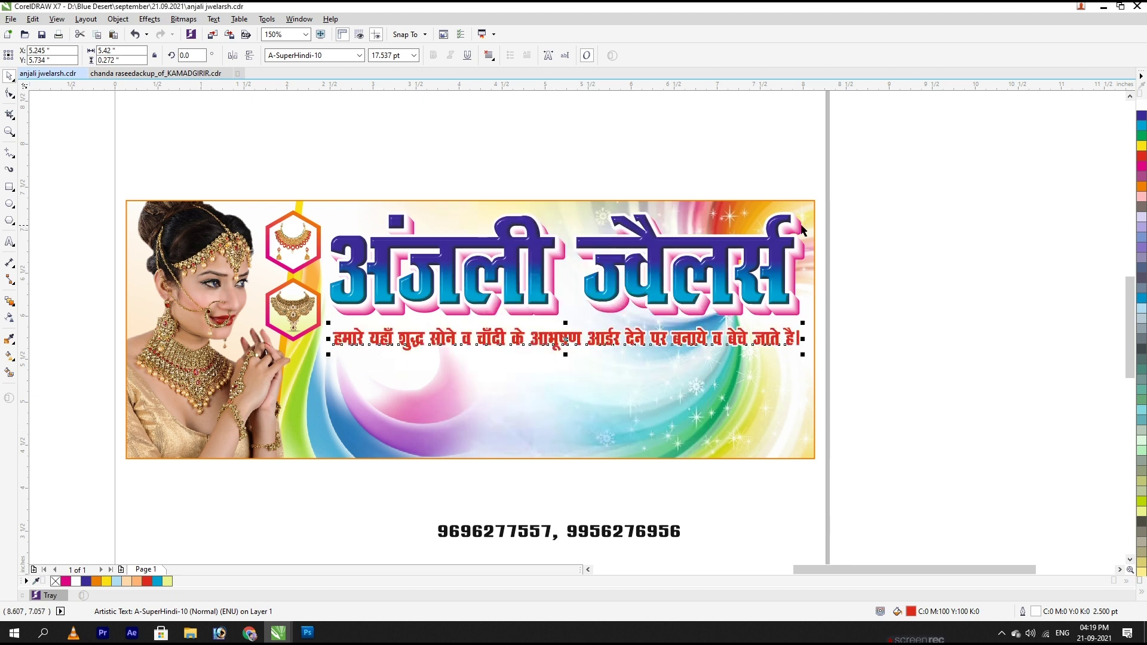
# Step: Darken the slogan's fill to C0 M100 Y100 K25
pyautogui.doubleClick(915, 615)
pyautogui.doubleClick(863, 327)
pyautogui.press('Return')
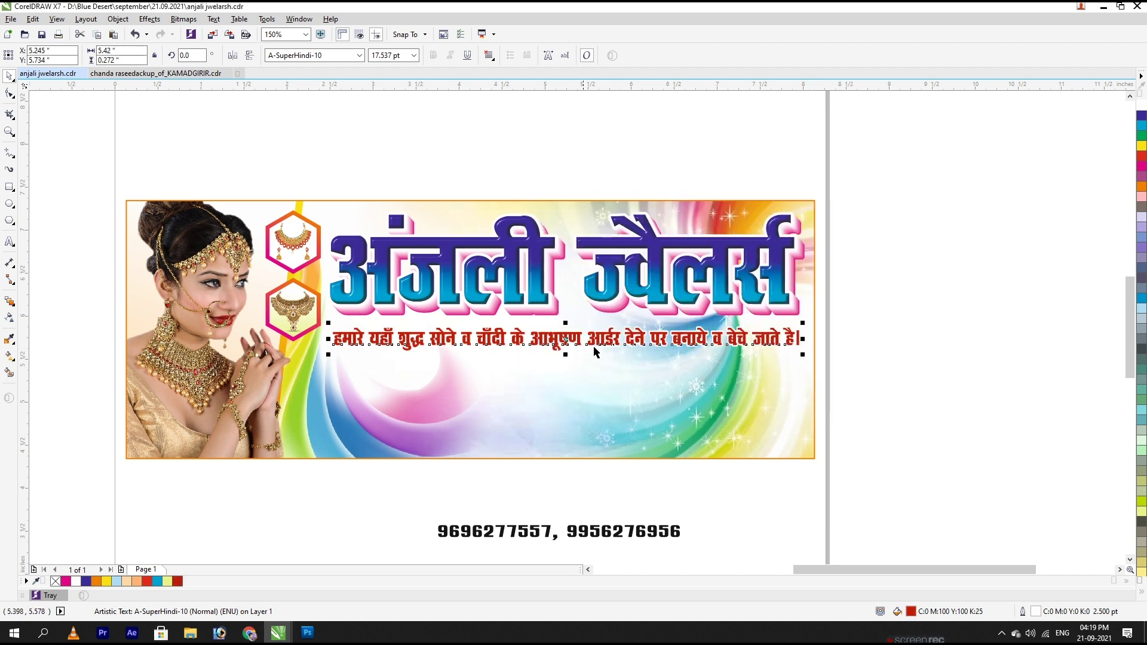
# Step: Nudge the slogan slightly up towards the shop name and thicken its white outline to about 2.63 pt
pyautogui.press('F12')
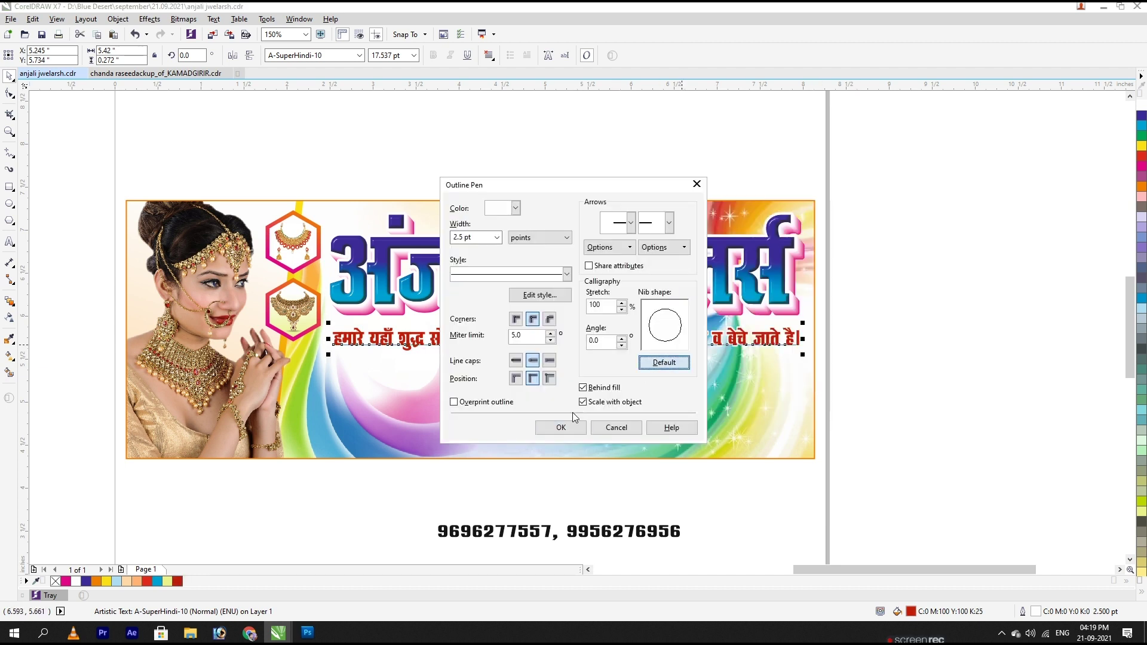
pyautogui.click(561, 429)
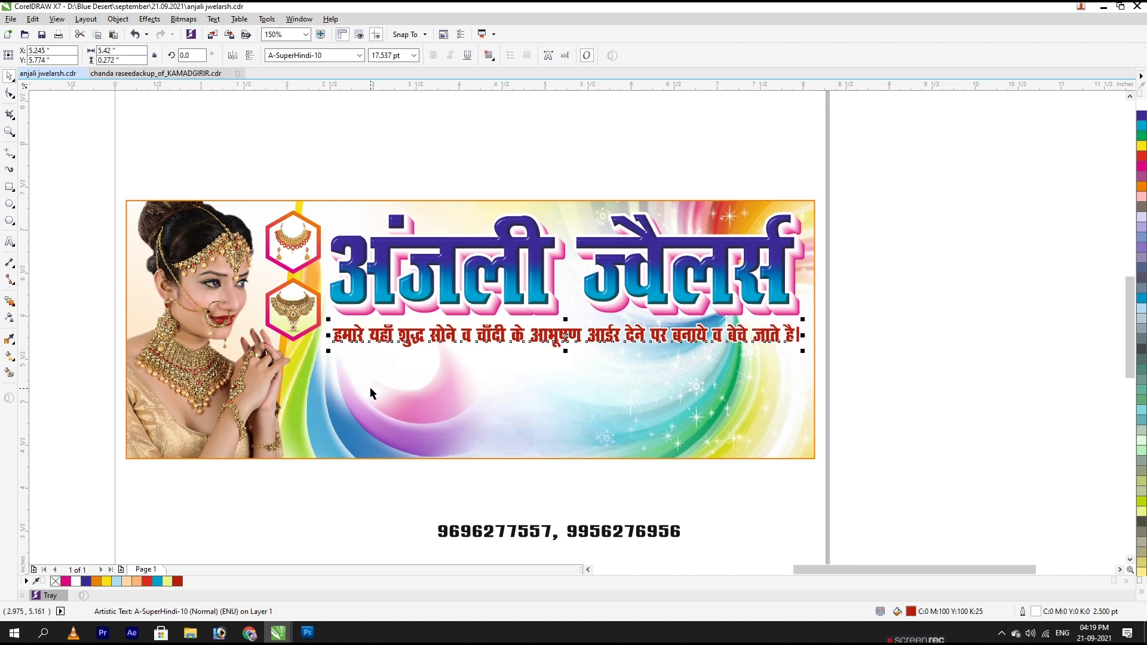
pyautogui.press('F12')
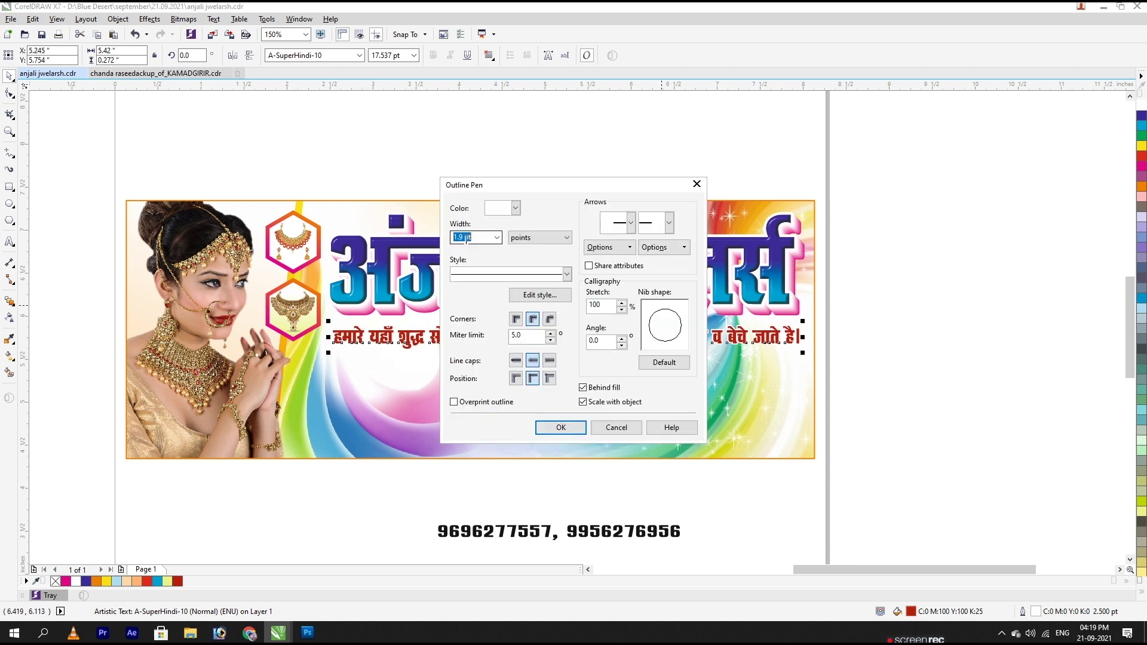
pyautogui.press('Return')
# Step: Return the slogan's fill to bright red
pyautogui.click(906, 370)
pyautogui.click(761, 414)
pyautogui.hotkey('shift', 'F2')
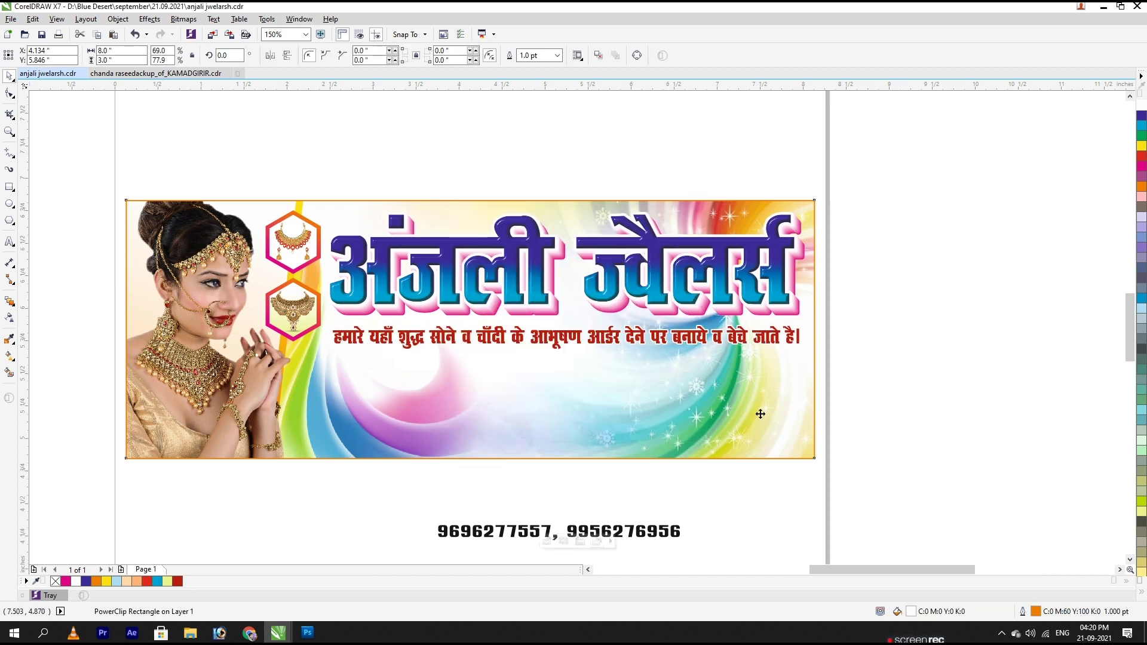
pyautogui.scroll(2, 711, 357)
pyautogui.click(774, 336)
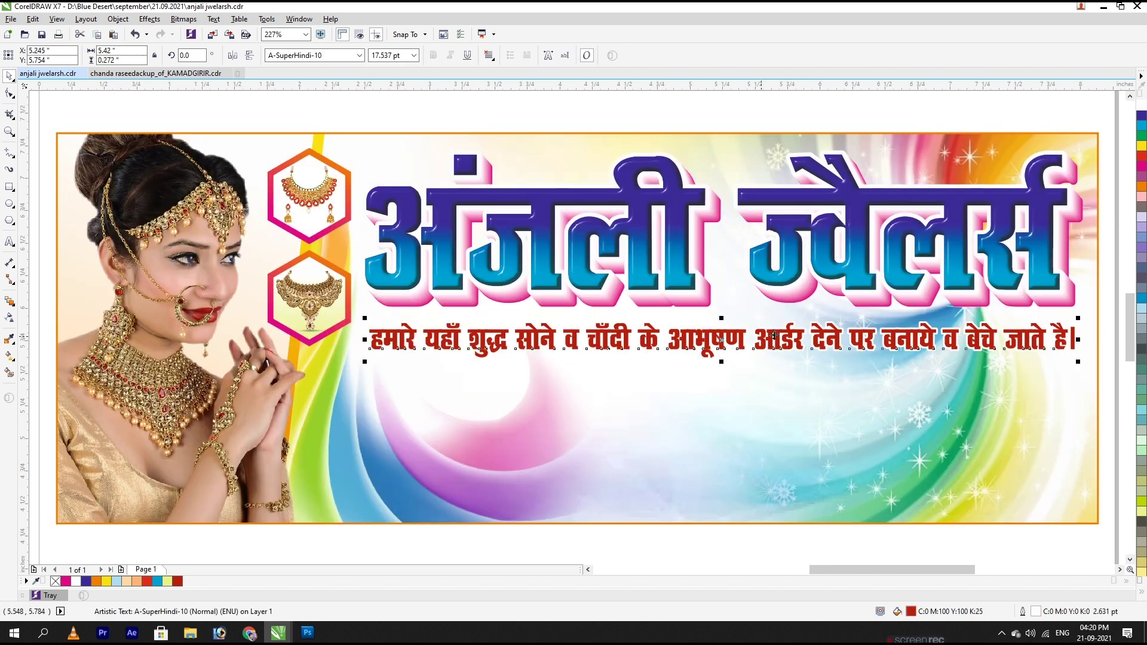
pyautogui.click(1142, 158)
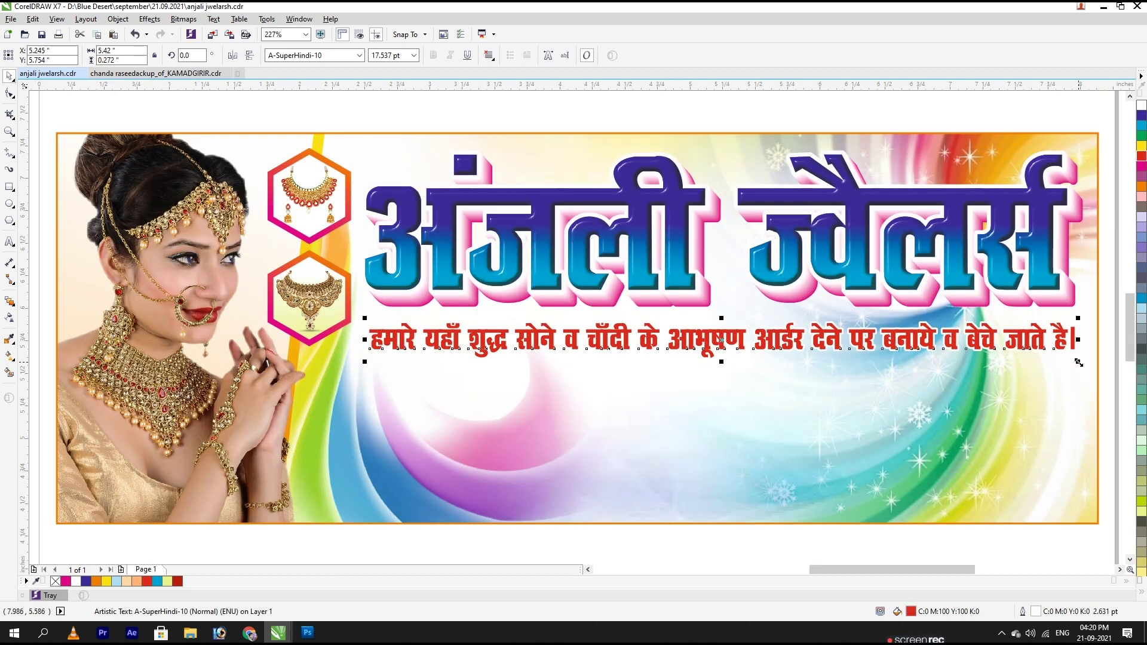
pyautogui.press('Escape')
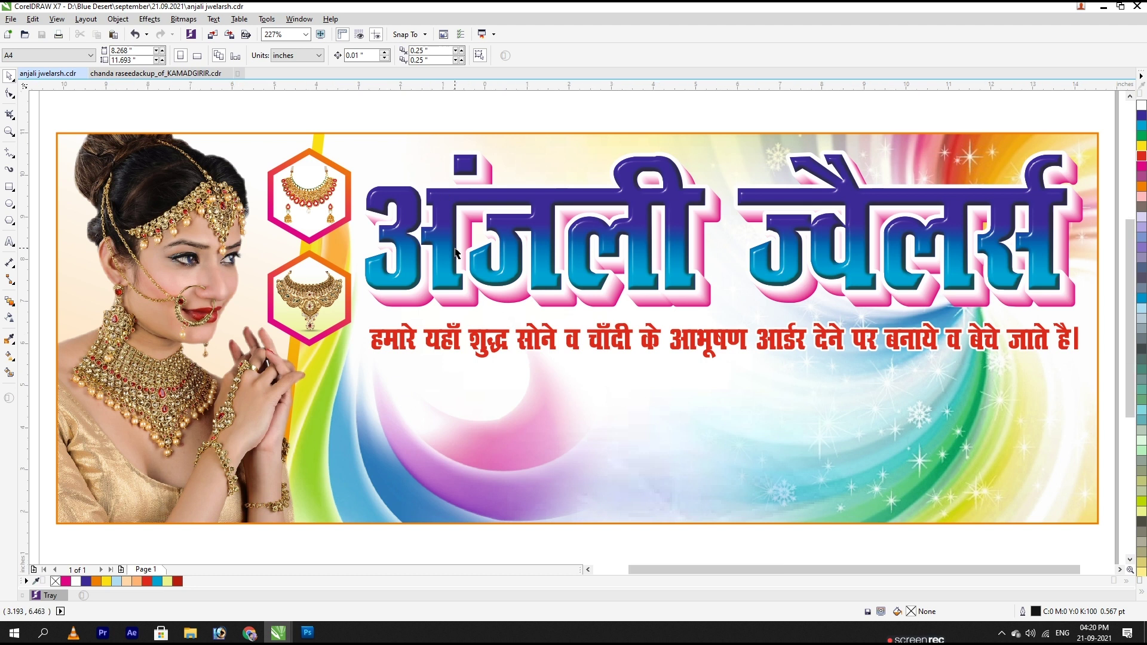
# Step: Brighten the bride photo with an RGB tone curve raised at X 115, Y 136, and save the design
pyautogui.press('F4')
pyautogui.click(525, 355)
pyautogui.hotkey('alt', 'c')
pyautogui.press('a')
pyautogui.press('t')
pyautogui.moveTo(631, 174); pyautogui.dragTo(850, 185)
pyautogui.moveTo(716, 297); pyautogui.dragTo(707, 292)
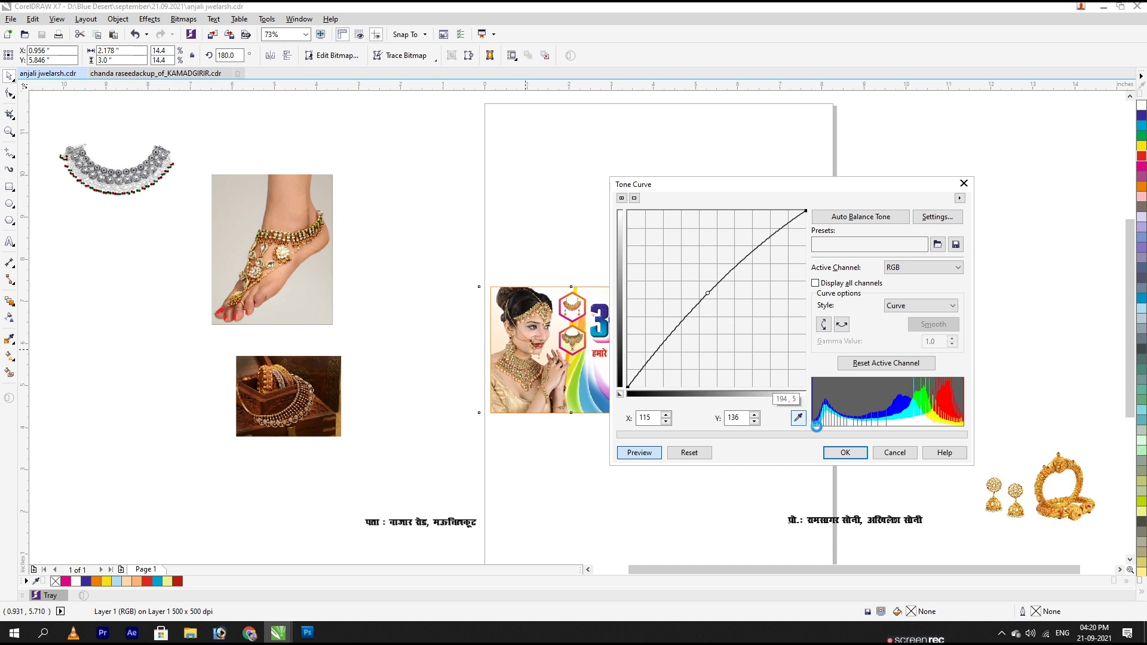
pyautogui.click(846, 452)
pyautogui.click(768, 381)
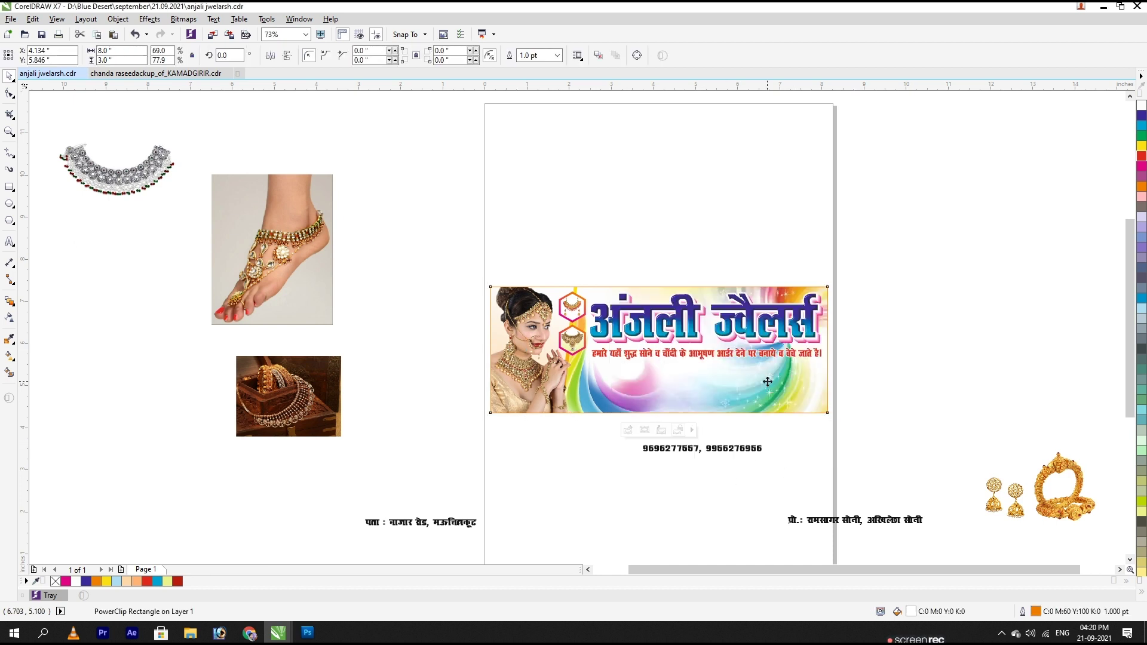
pyautogui.hotkey('ctrl', 's')
# Step: Bring the gold bangles picture closer to the banner and move the address line onto the banner's lower edge
pyautogui.click(927, 383)
pyautogui.moveTo(1071, 526); pyautogui.dragTo(934, 415)
pyautogui.click(382, 311)
pyautogui.moveTo(457, 525); pyautogui.dragTo(649, 411)
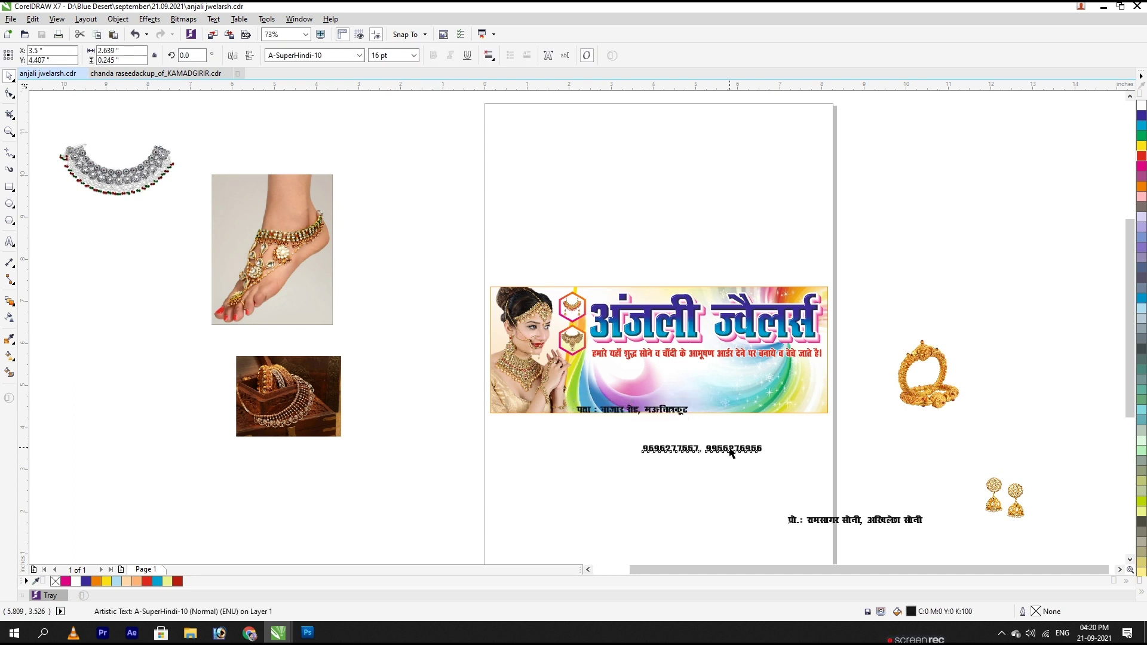
# Step: Prefix the phone numbers with "मो.:" and place them beside the address, and move the proprietor line just above the banner
pyautogui.write('मो.:')
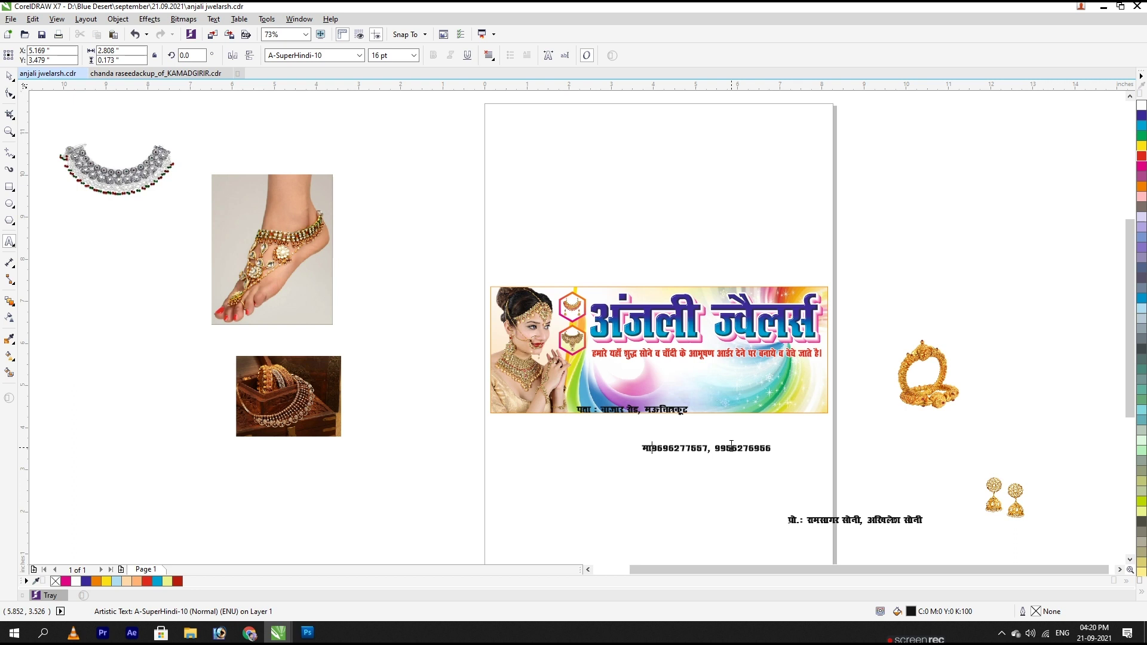
pyautogui.moveTo(755, 441); pyautogui.dragTo(809, 406)
pyautogui.click(901, 522)
pyautogui.moveTo(901, 522); pyautogui.dragTo(725, 279)
pyautogui.click(750, 379)
pyautogui.click(784, 259)
# Step: Scale down the foot anklet photo and the dark jewellery-box photo and place them side by side below the banner
pyautogui.moveTo(286, 210); pyautogui.dragTo(608, 457)
pyautogui.keyDown('shift'); pyautogui.moveTo(656, 421); pyautogui.dragTo(669, 473); pyautogui.keyUp('shift')
pyautogui.click(255, 403)
pyautogui.hotkey('ctrl', 'r')
pyautogui.moveTo(298, 403); pyautogui.dragTo(645, 511)
# Step: Shrink the silver necklace and the gold bangles slightly and line them up after the jewellery-box photo below the banner
pyautogui.moveTo(142, 173); pyautogui.dragTo(741, 507)
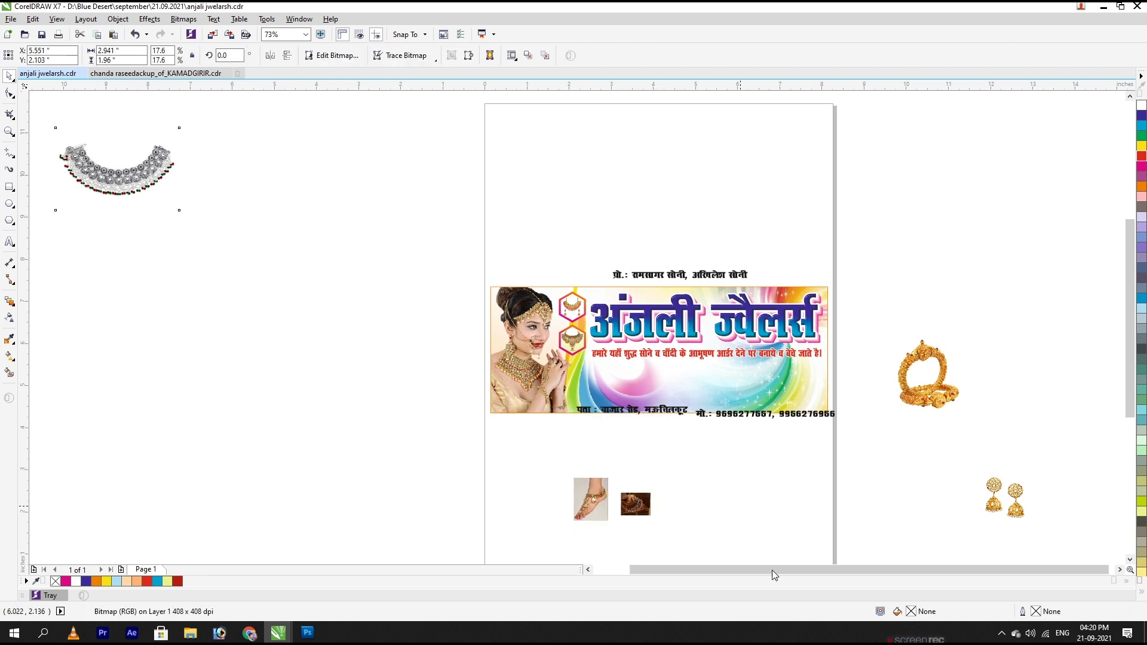
pyautogui.keyDown('shift'); pyautogui.moveTo(780, 549); pyautogui.dragTo(748, 543); pyautogui.keyUp('shift')
pyautogui.moveTo(719, 507); pyautogui.dragTo(691, 500)
pyautogui.moveTo(938, 380); pyautogui.dragTo(758, 512)
pyautogui.keyDown('shift'); pyautogui.moveTo(787, 548); pyautogui.dragTo(776, 546); pyautogui.keyUp('shift')
pyautogui.moveTo(756, 510); pyautogui.dragTo(748, 501)
# Step: Add the earrings at the end of the row and move all five jewellery pictures up beneath the banner
pyautogui.moveTo(1015, 496); pyautogui.dragTo(800, 502)
pyautogui.moveTo(899, 450); pyautogui.dragTo(384, 569)
pyautogui.moveTo(702, 494); pyautogui.dragTo(698, 440)
pyautogui.scroll(2, 731, 372)
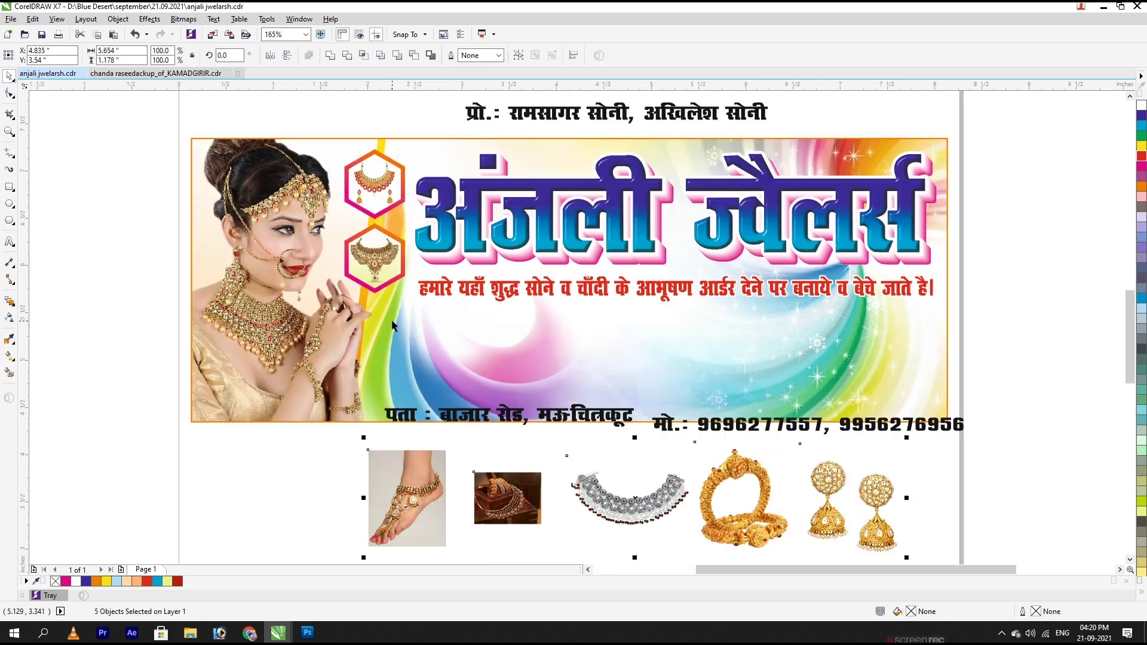
pyautogui.click(967, 353)
# Step: Change the address line's font to RAJ 05
pyautogui.click(609, 419)
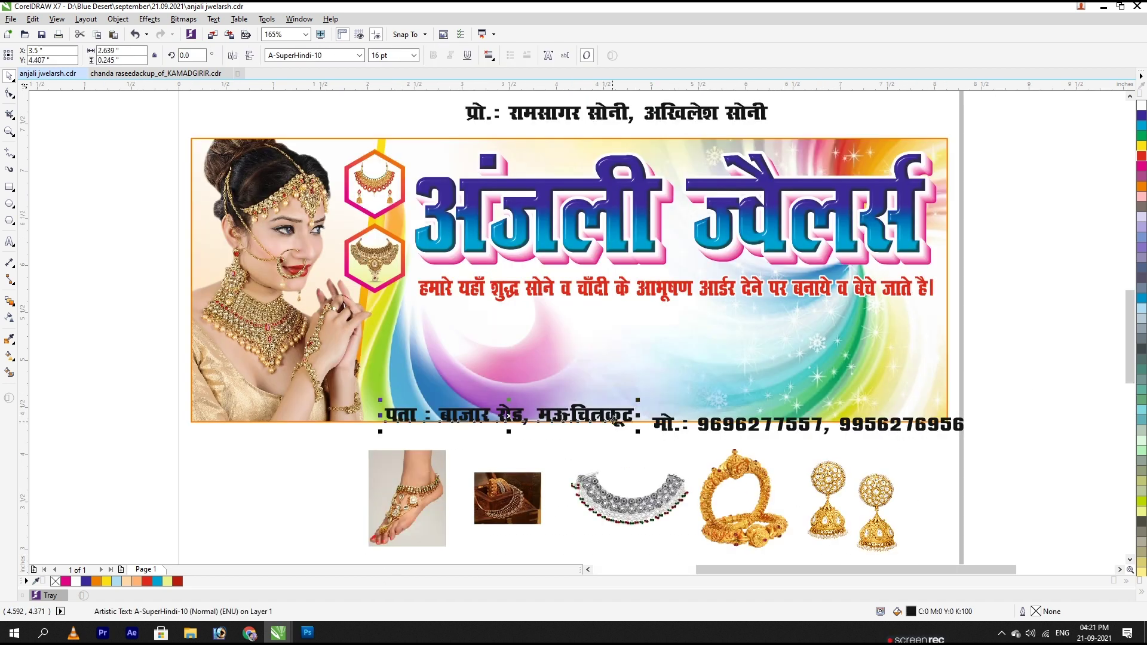
pyautogui.click(360, 55)
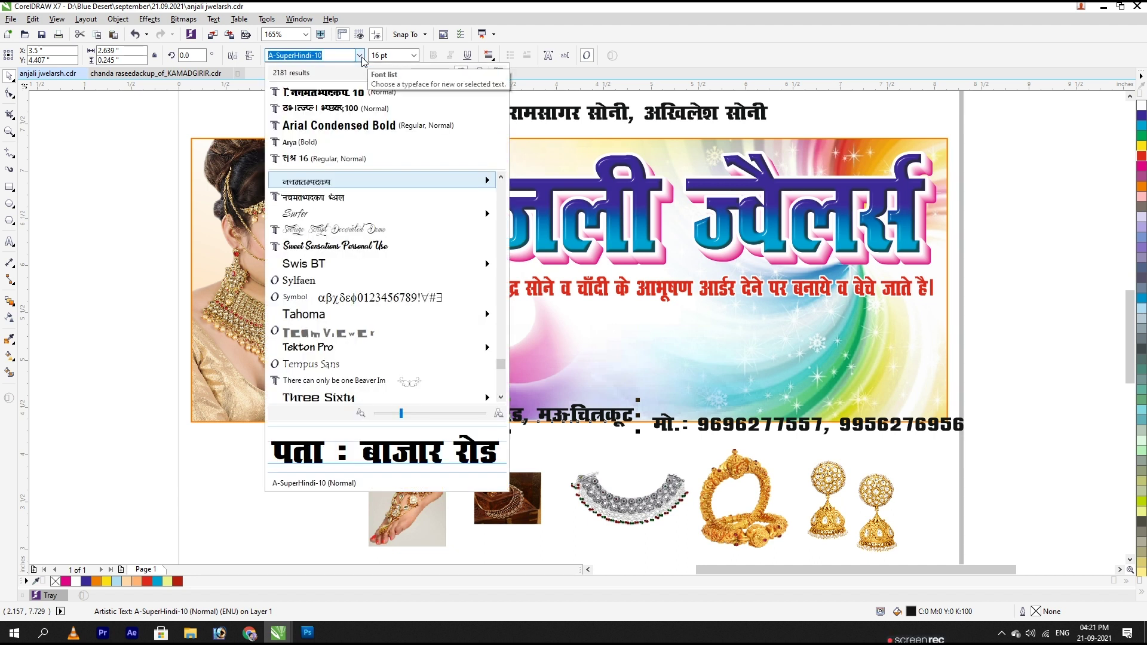
pyautogui.write('raj')
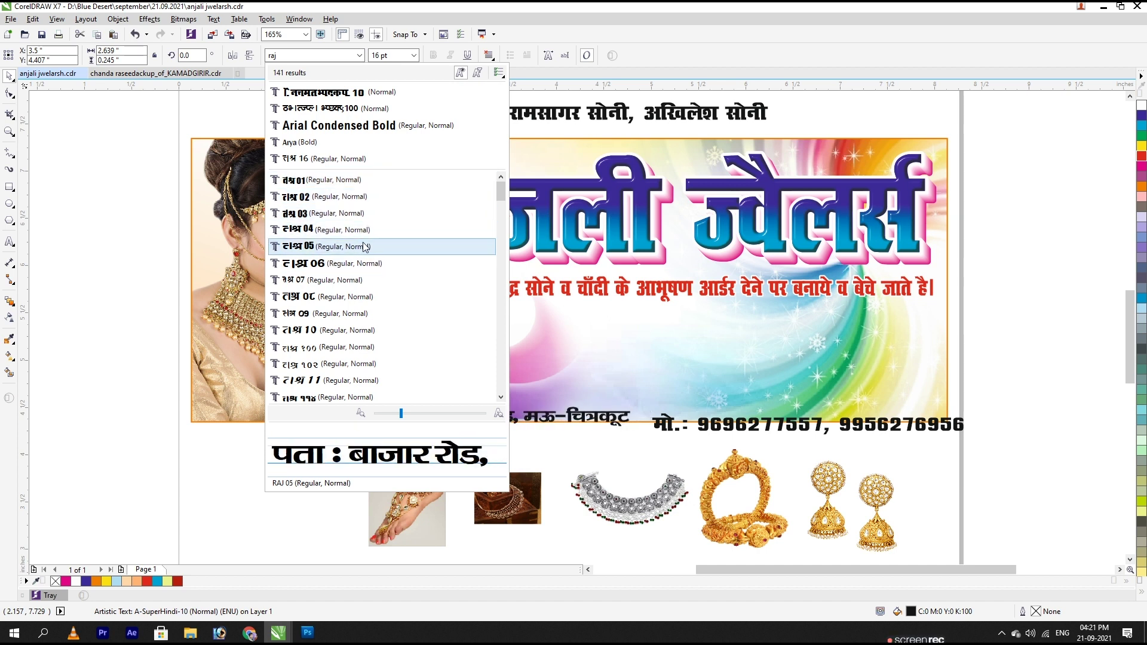
pyautogui.press('Escape')
# Step: Move the phone number line above the banner and change the proprietor line's font to RAJ 05
pyautogui.click(726, 424)
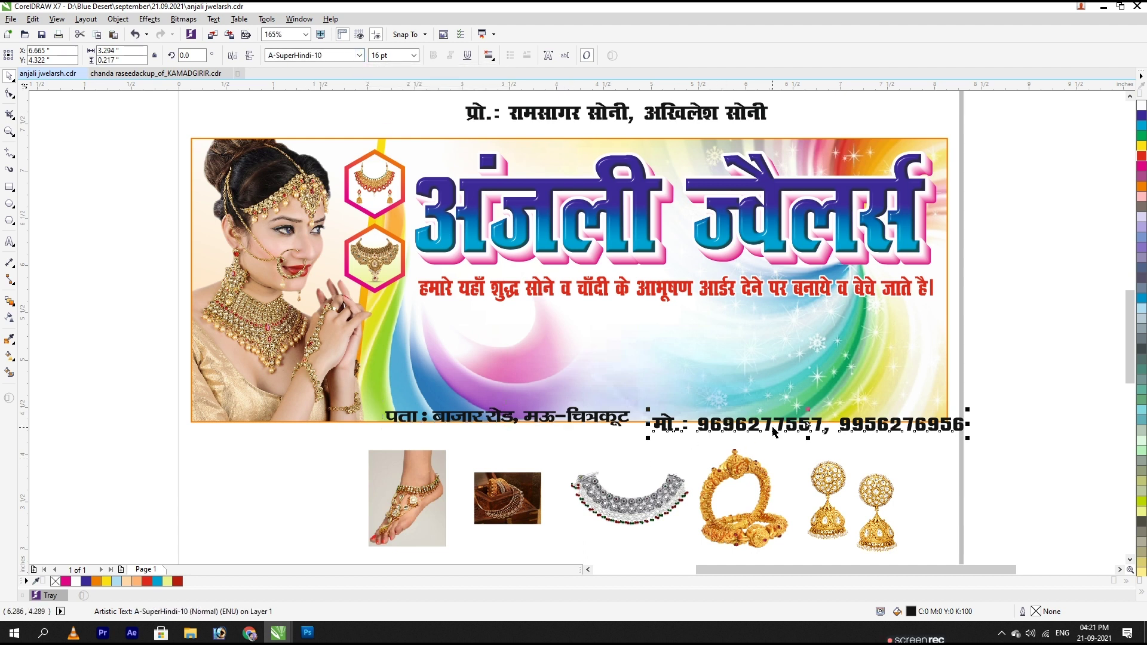
pyautogui.moveTo(773, 429); pyautogui.dragTo(913, 122)
pyautogui.click(700, 117)
pyautogui.click(359, 55)
pyautogui.click(311, 92)
# Step: Place the proprietor line beside the address, group the two lines and shift them just inside the banner's lower edge
pyautogui.moveTo(553, 116); pyautogui.dragTo(619, 422)
pyautogui.keyDown('shift'); pyautogui.click(618, 422); pyautogui.keyUp('shift')
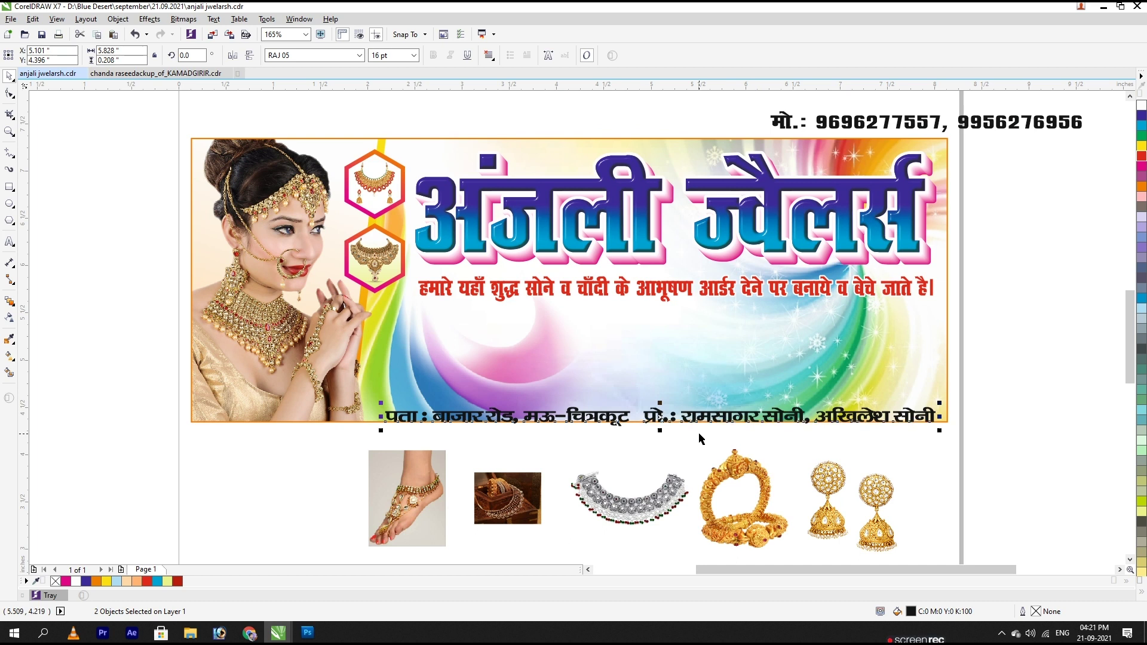
pyautogui.hotkey('ctrl', 'g')
pyautogui.moveTo(658, 417)
pyautogui.mouseDown()
pyautogui.moveTo(638, 412)
pyautogui.moveTo(643, 404)
pyautogui.mouseUp()
pyautogui.click(927, 469)
# Step: Draw a rectangle about 6.58 by 0.42 inches around the address and proprietor text and shift it slightly up
pyautogui.click(9, 186)
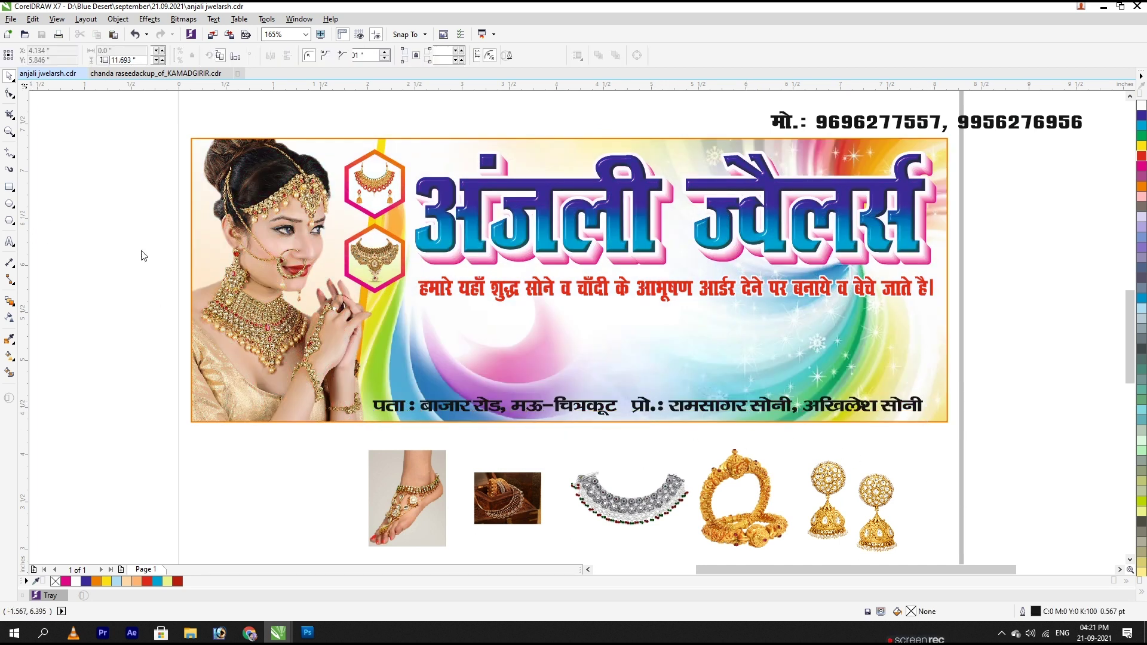
pyautogui.moveTo(348, 395); pyautogui.dragTo(969, 434)
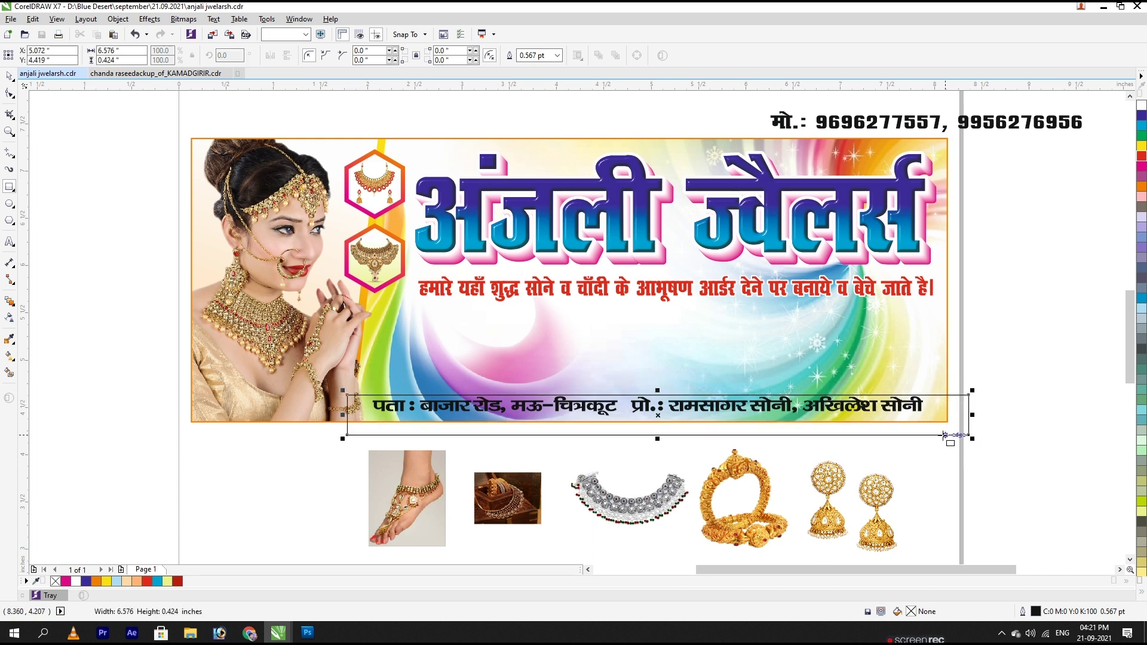
pyautogui.press('space')
pyautogui.moveTo(723, 425); pyautogui.dragTo(722, 420)
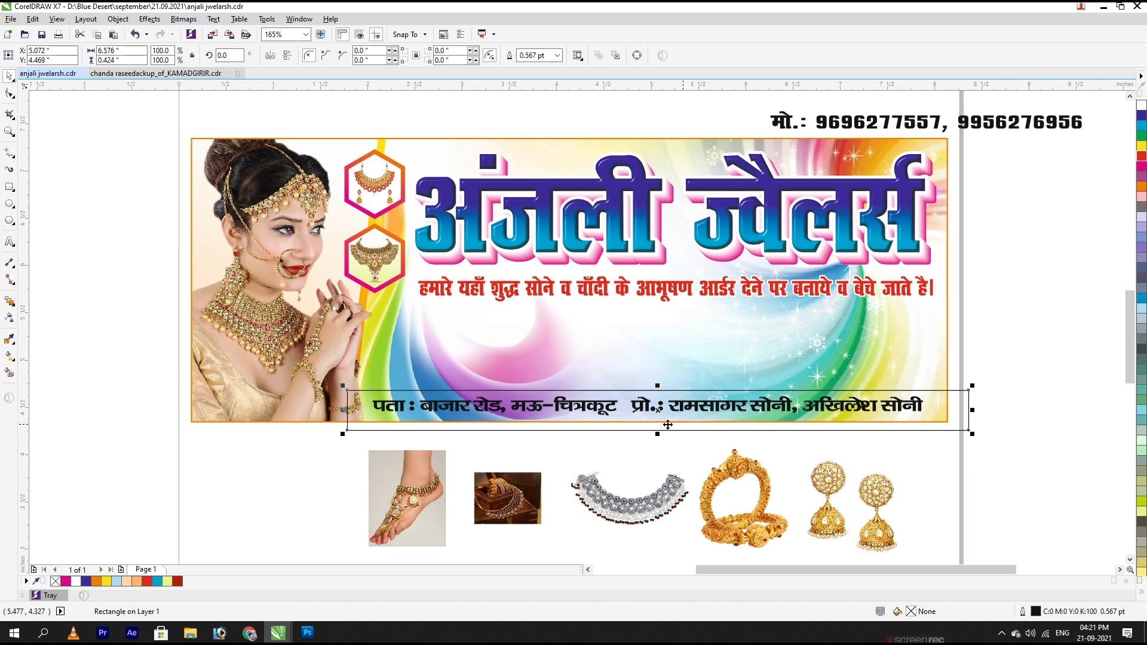
# Step: Skew the rectangle to the right into a slanted strip about 6.71 inches wide and nudge it slightly right and down
pyautogui.moveTo(657, 386); pyautogui.dragTo(670, 387)
pyautogui.press('Down')
pyautogui.press('Right')
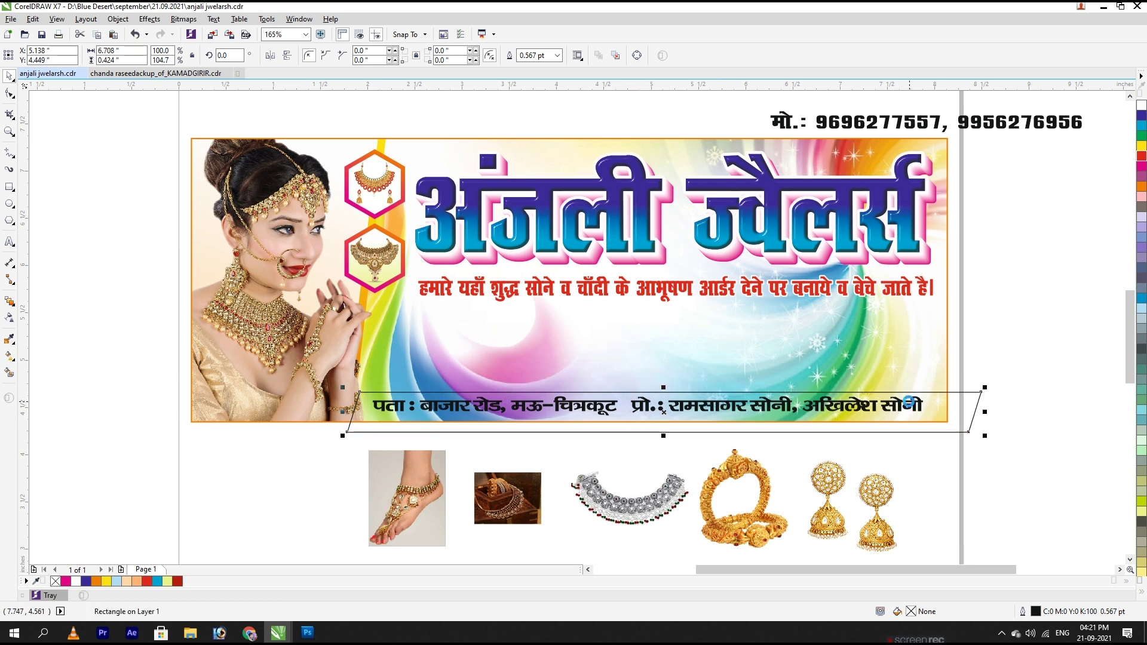
pyautogui.moveTo(907, 408); pyautogui.dragTo(908, 409)
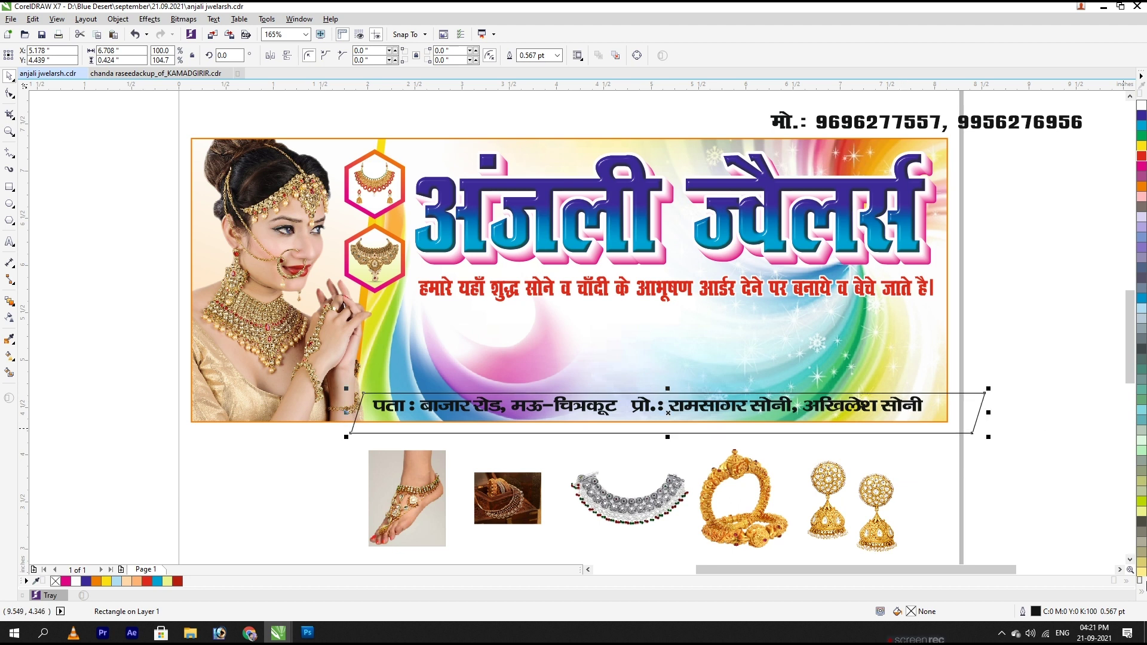
# Step: Fill the slanted strip with blue, C100 M85 Y0 K0, and place it inside the banner frame behind the contact text
pyautogui.click(1142, 581)
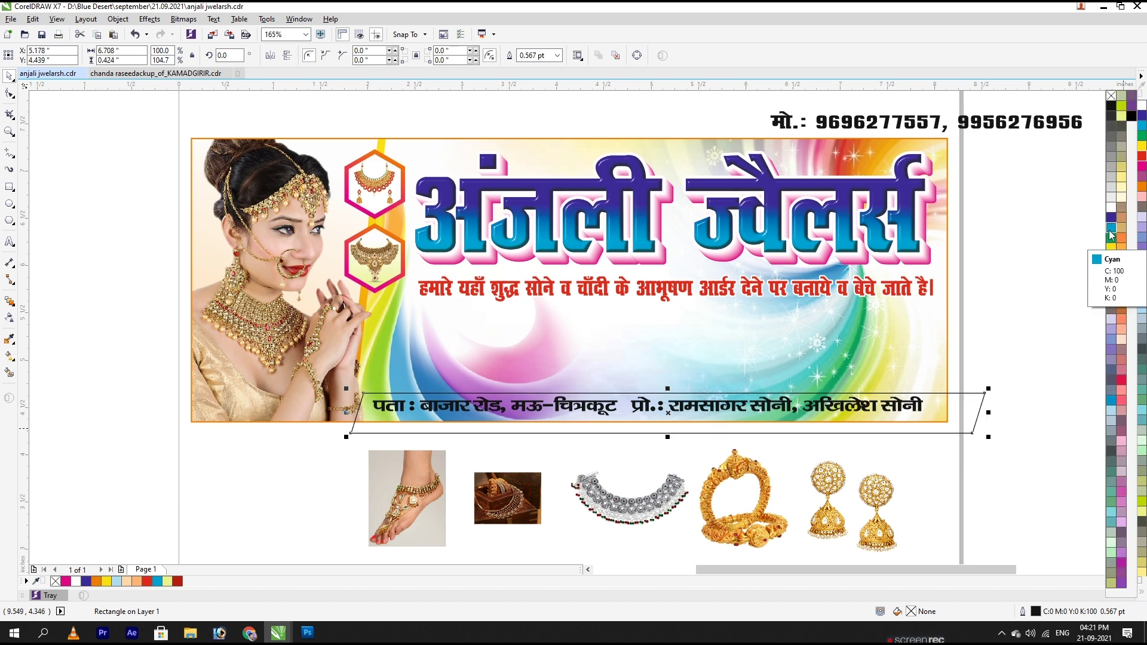
pyautogui.click(1111, 218)
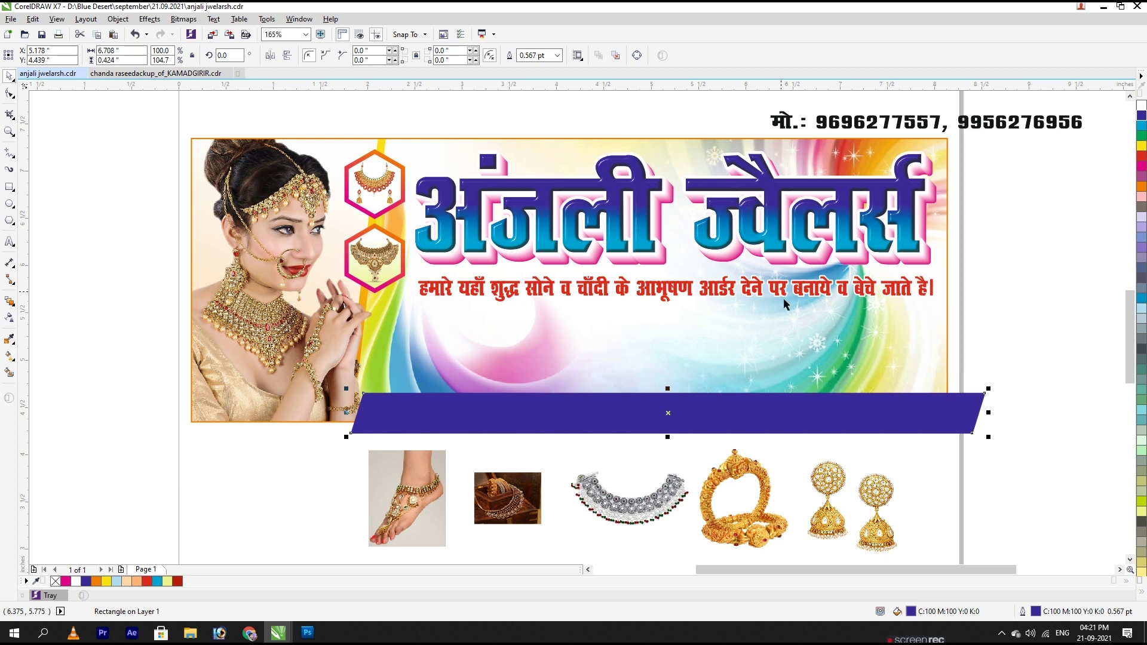
pyautogui.doubleClick(912, 615)
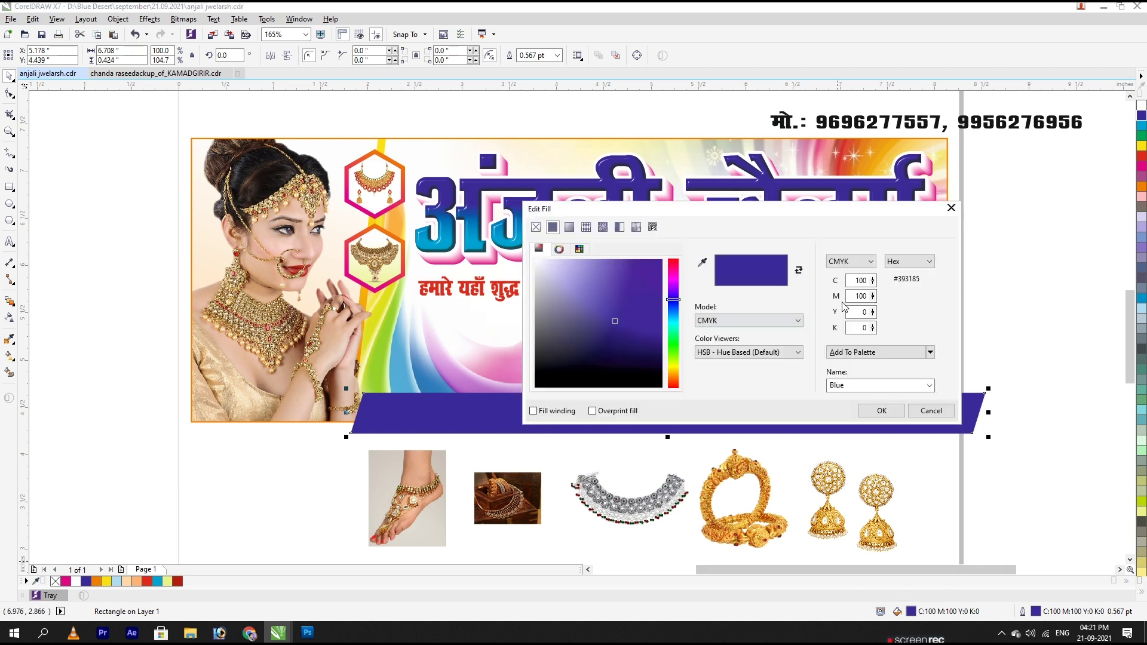
pyautogui.press('Escape')
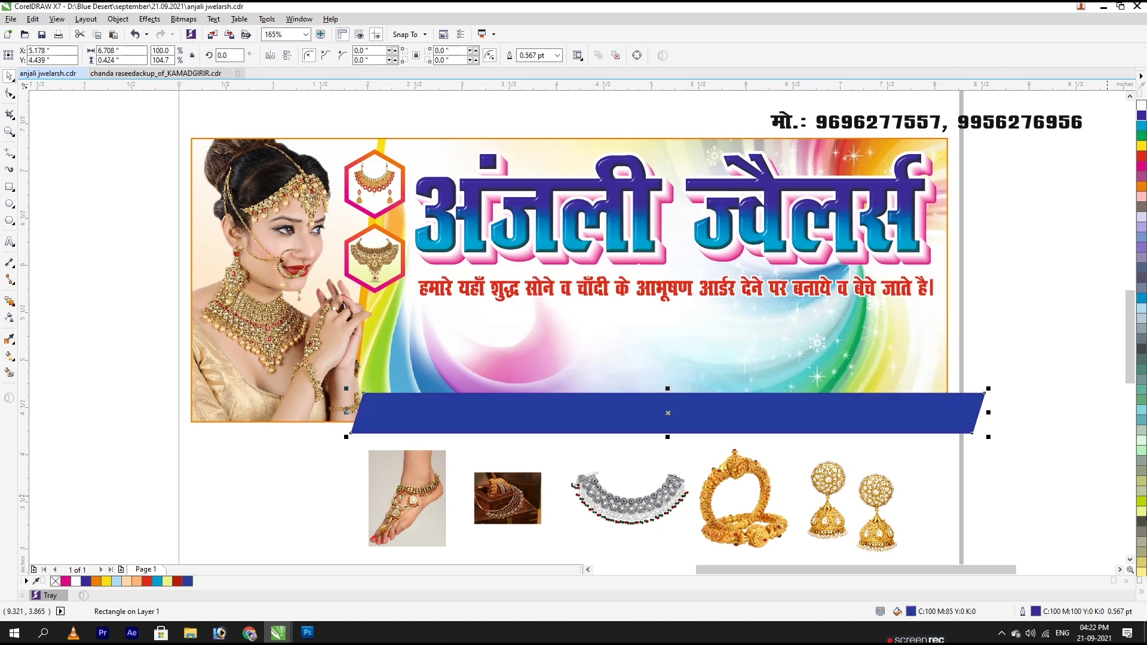
pyautogui.press('Delete')
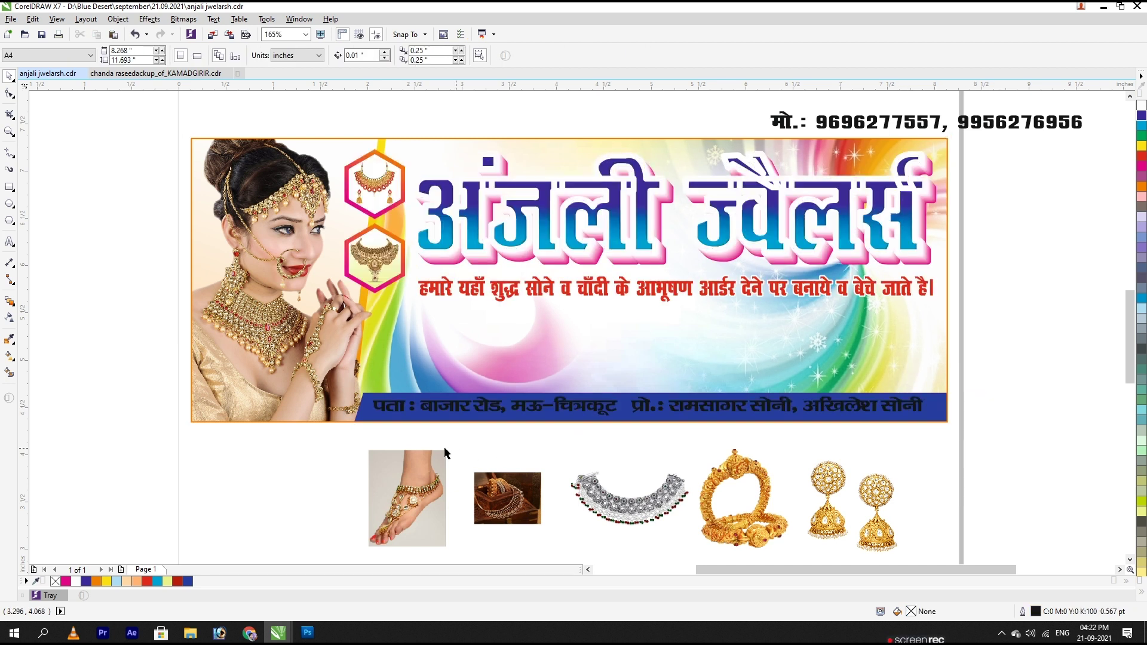
# Step: Colour the grouped address and proprietor text white and select the banner's PowerClip frame
pyautogui.click(632, 411)
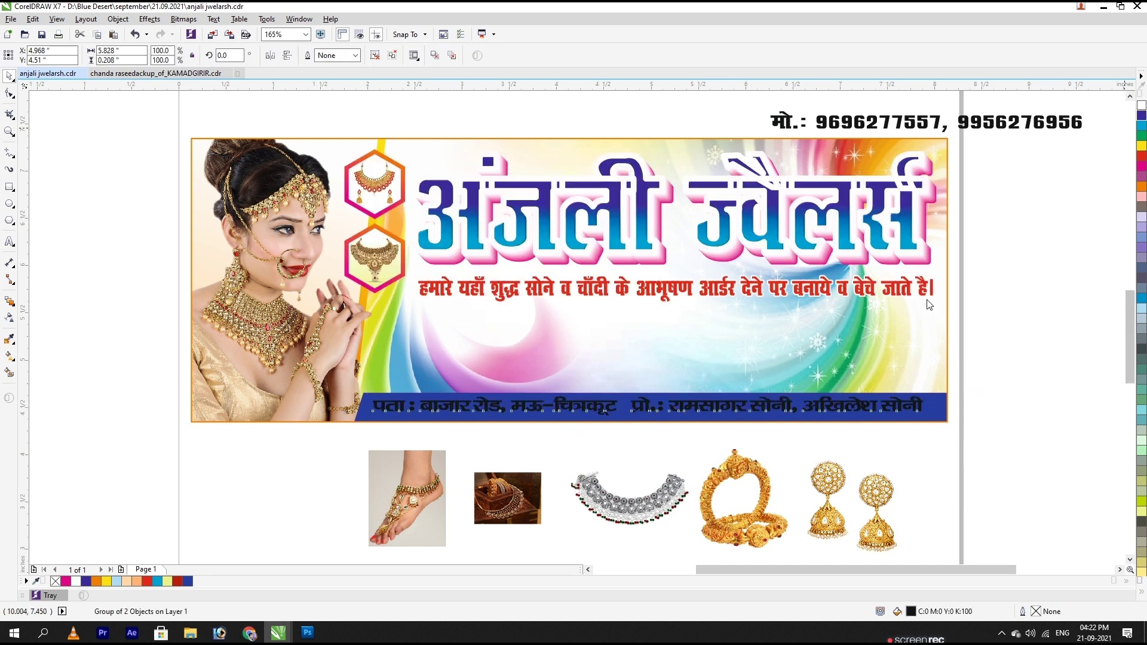
pyautogui.click(1012, 410)
pyautogui.keyDown('ctrl'); pyautogui.click(940, 400); pyautogui.keyUp('ctrl')
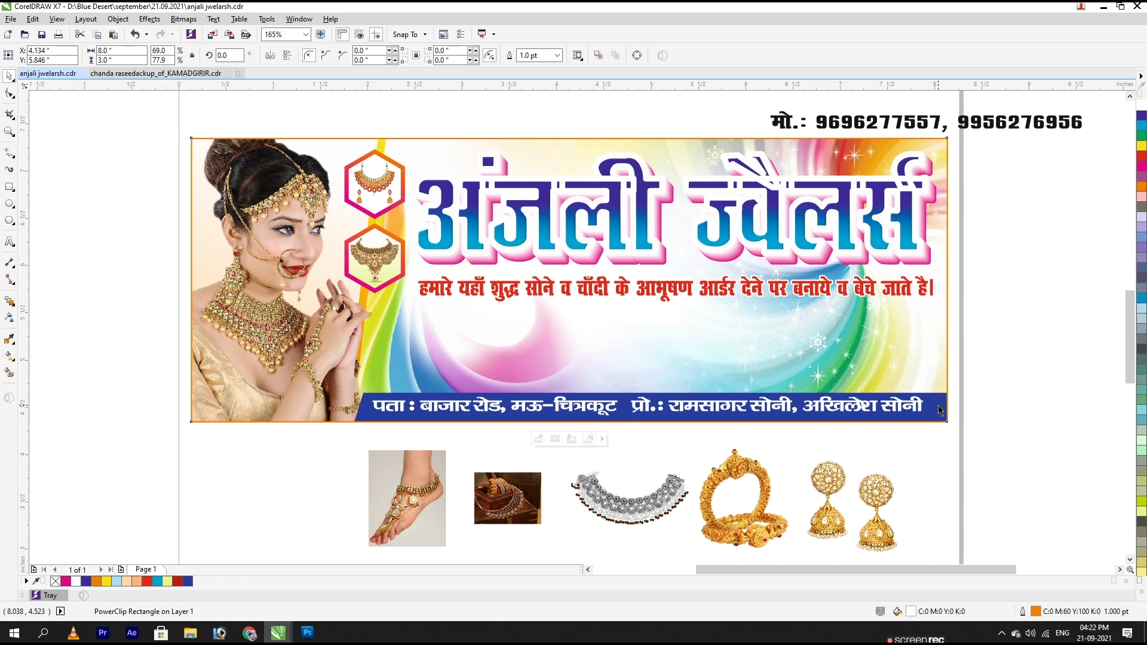
# Step: Duplicate the blue strip to the right behind the proprietor text and fill the copy with magenta 85 and yellow 100
pyautogui.moveTo(626, 403); pyautogui.dragTo(974, 444)
pyautogui.click(1142, 188)
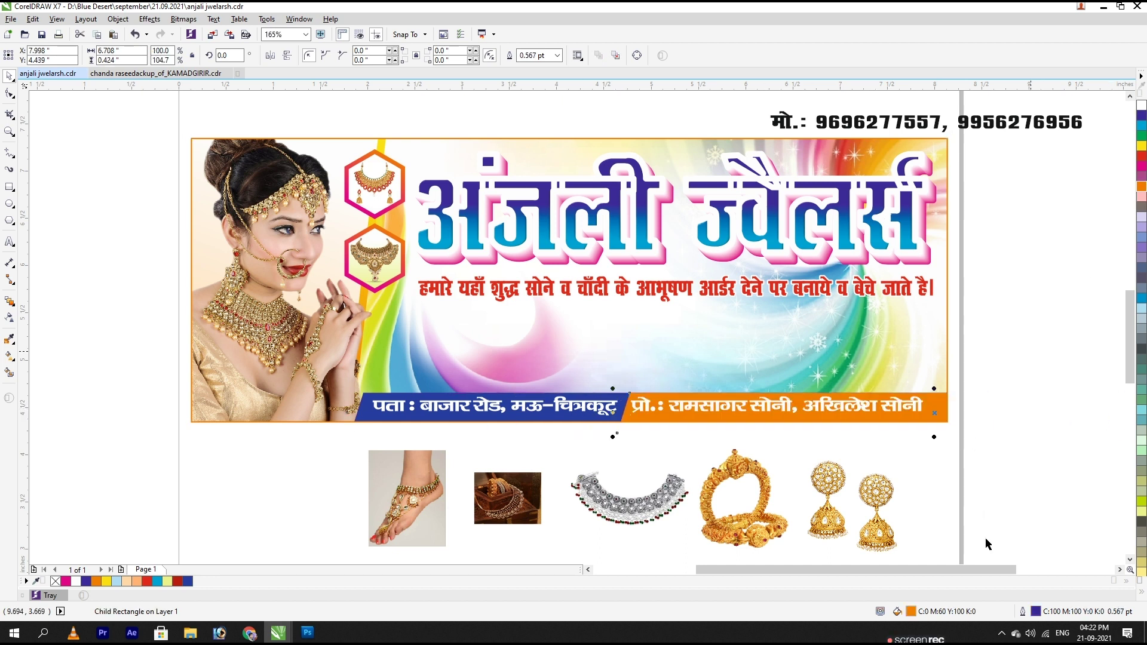
pyautogui.hotkey('shift', 'F11')
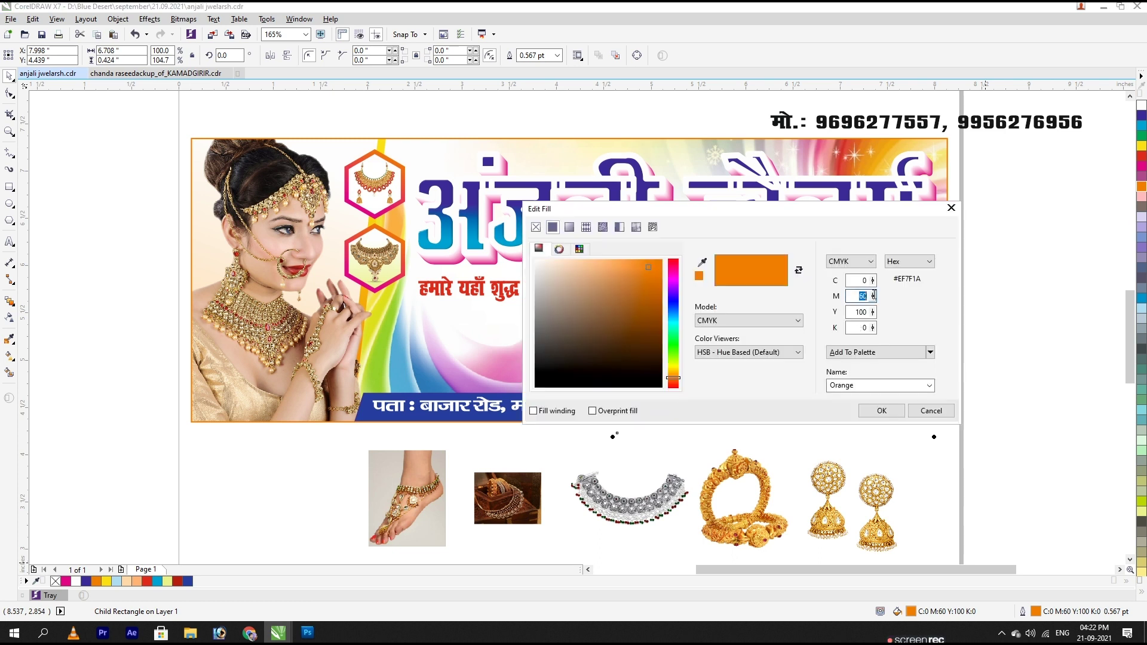
pyautogui.write('85')
pyautogui.press('Return')
# Step: Remove the outlines from both slanted strips inside the banner's PowerClip and finish editing its contents
pyautogui.click(627, 406)
pyautogui.keyDown('ctrl'); pyautogui.click(625, 404); pyautogui.keyUp('ctrl')
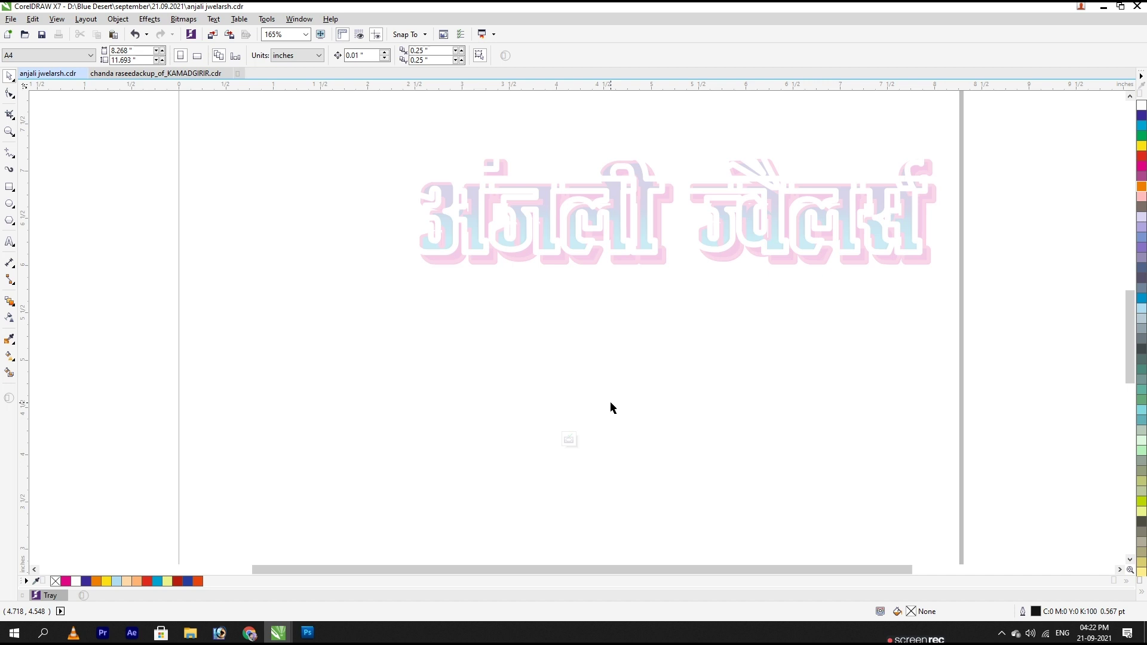
pyautogui.click(613, 413)
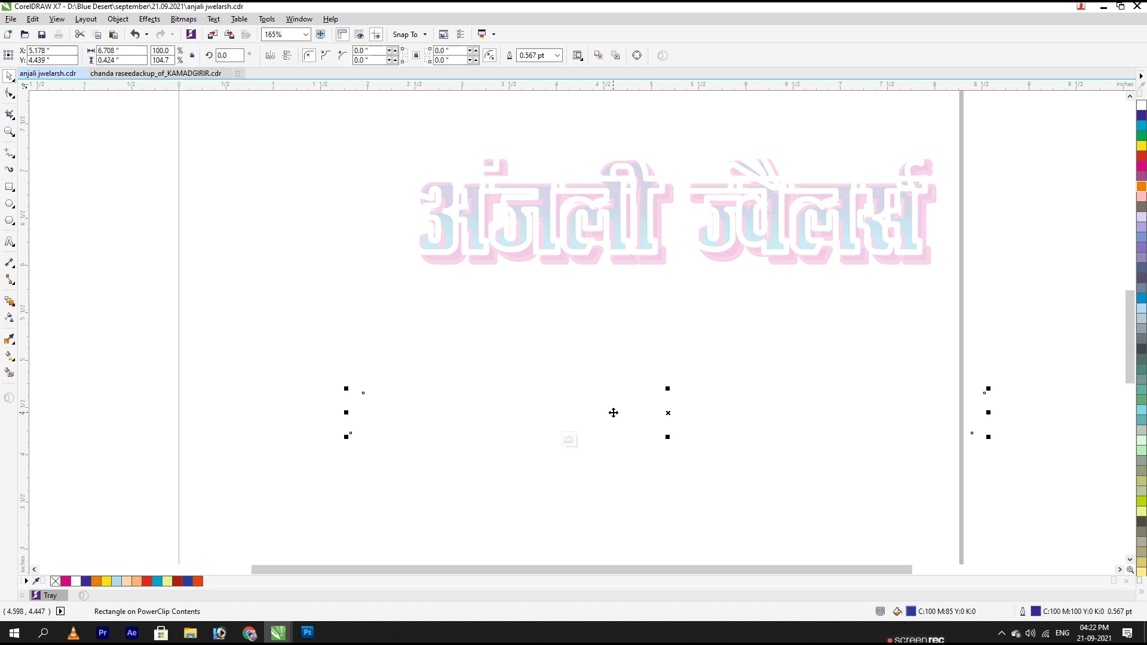
pyautogui.keyDown('shift'); pyautogui.click(742, 407); pyautogui.keyUp('shift')
pyautogui.click(1143, 593)
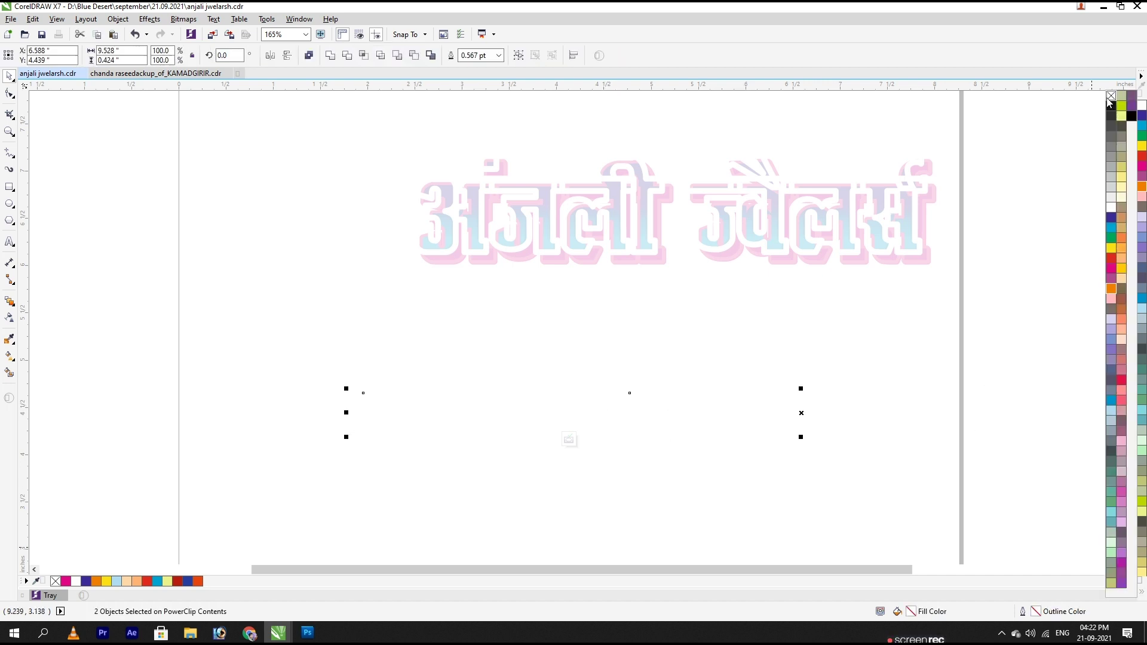
pyautogui.rightClick(1112, 103)
pyautogui.keyDown('ctrl'); pyautogui.click(1013, 232); pyautogui.keyUp('ctrl')
pyautogui.click(1017, 482)
pyautogui.click(908, 327)
pyautogui.click(1009, 367)
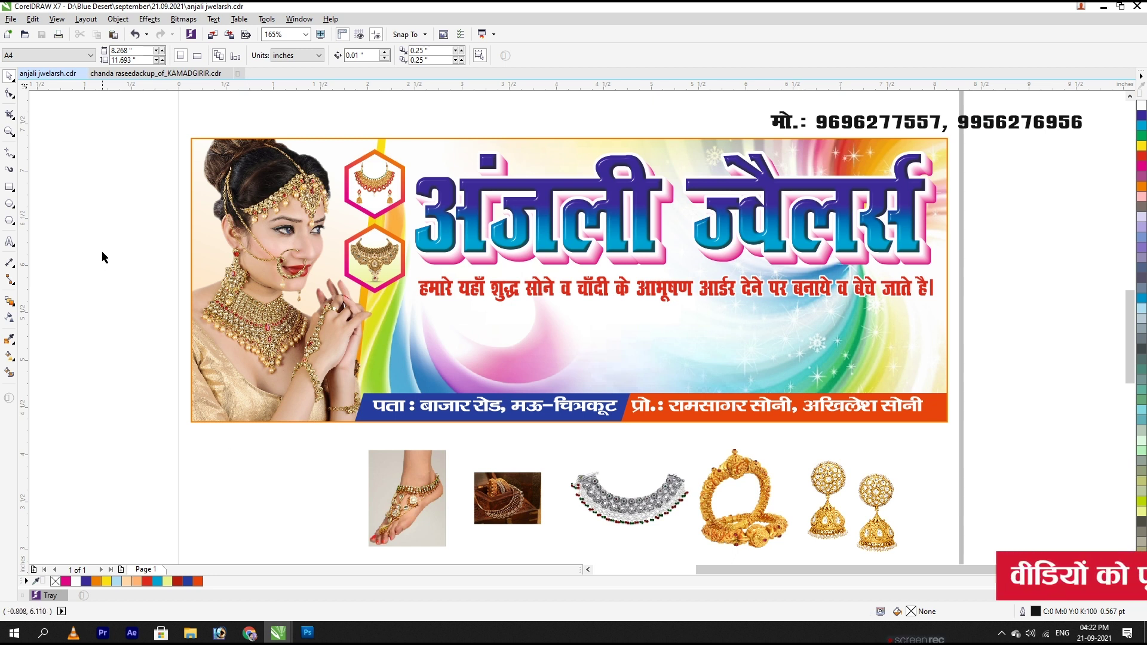
# Step: Draw a rounded rectangle about 1.02 by 0.61 inches below the slogan and duplicate it into an evenly spaced row of five
pyautogui.click(9, 186)
pyautogui.moveTo(414, 307); pyautogui.dragTo(537, 323)
pyautogui.press('space')
pyautogui.press('F10')
pyautogui.press('space')
pyautogui.rightClick(537, 323)
pyautogui.hotkey('ctrl', 'd')
pyautogui.hotkey('ctrl', 'd')
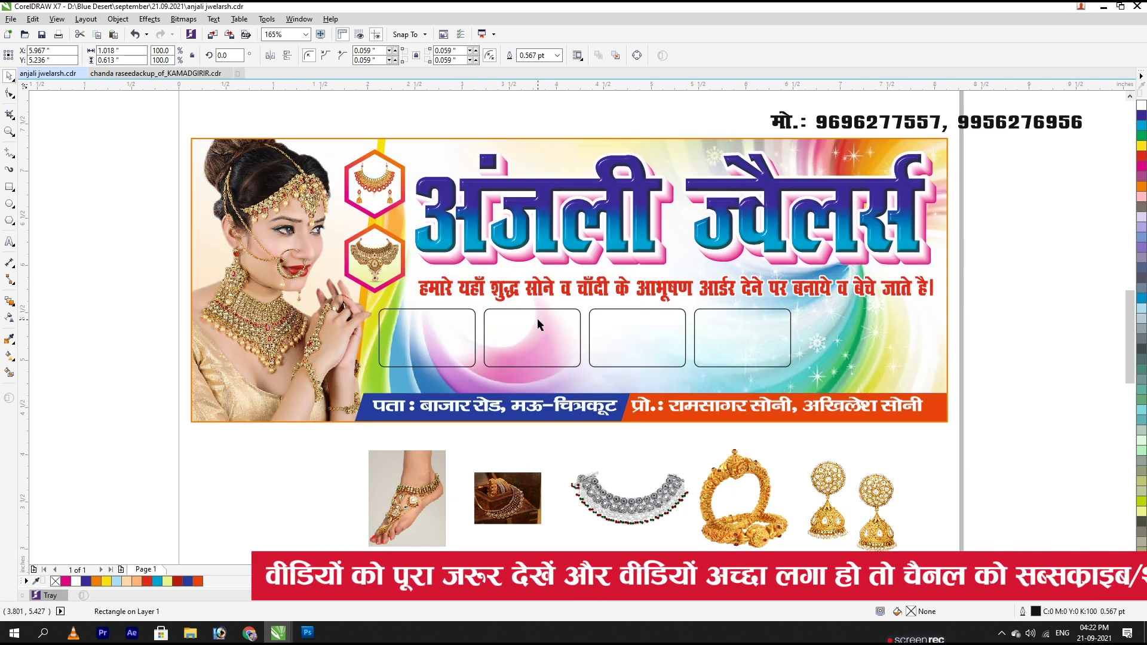
pyautogui.hotkey('ctrl', 'd')
# Step: Move the five frames just above the contact strip, enlarge the row to about 5.74 by 0.64 inches and nudge it down
pyautogui.click(1013, 308)
pyautogui.moveTo(558, 389); pyautogui.dragTo(361, 381)
pyautogui.moveTo(440, 345); pyautogui.dragTo(454, 363)
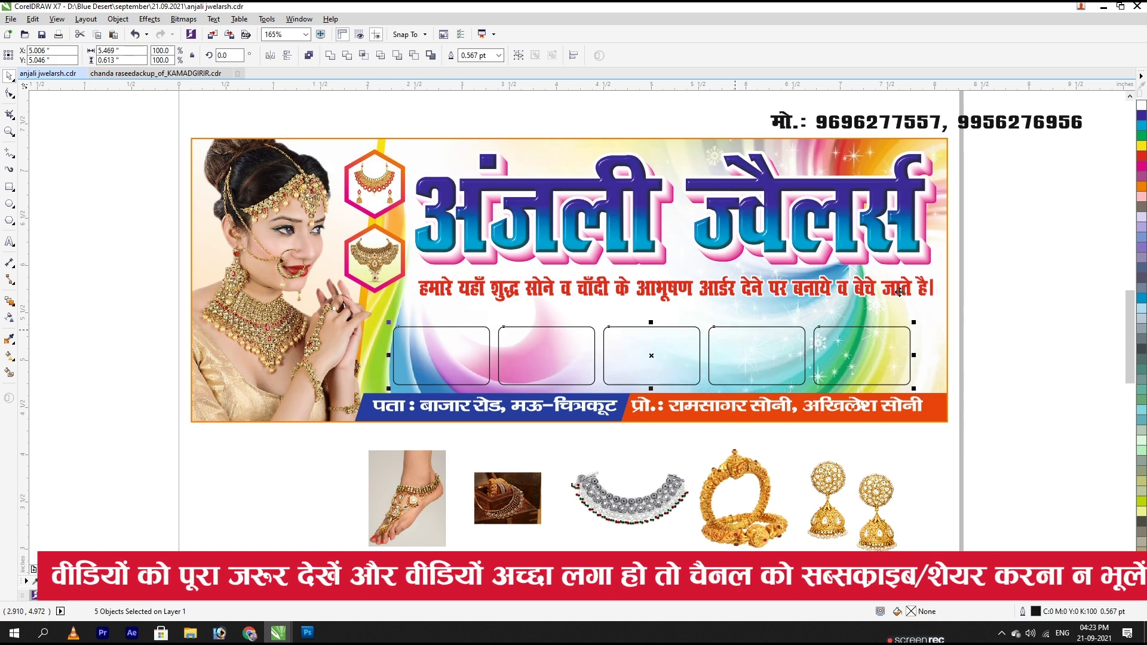
pyautogui.moveTo(913, 324); pyautogui.dragTo(942, 315)
pyautogui.press('Down')
pyautogui.press('Down')
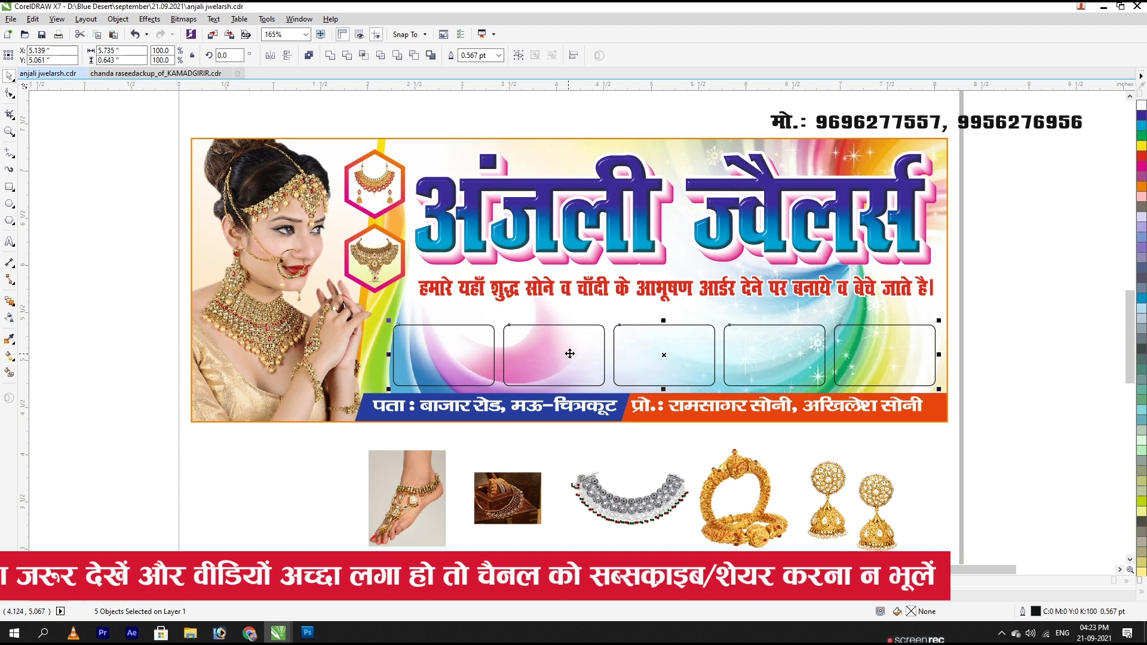
# Step: Fill the five frames with white and give them a 0.75 pt blue outline, C100 M100
pyautogui.click(1141, 106)
pyautogui.rightClick(1141, 116)
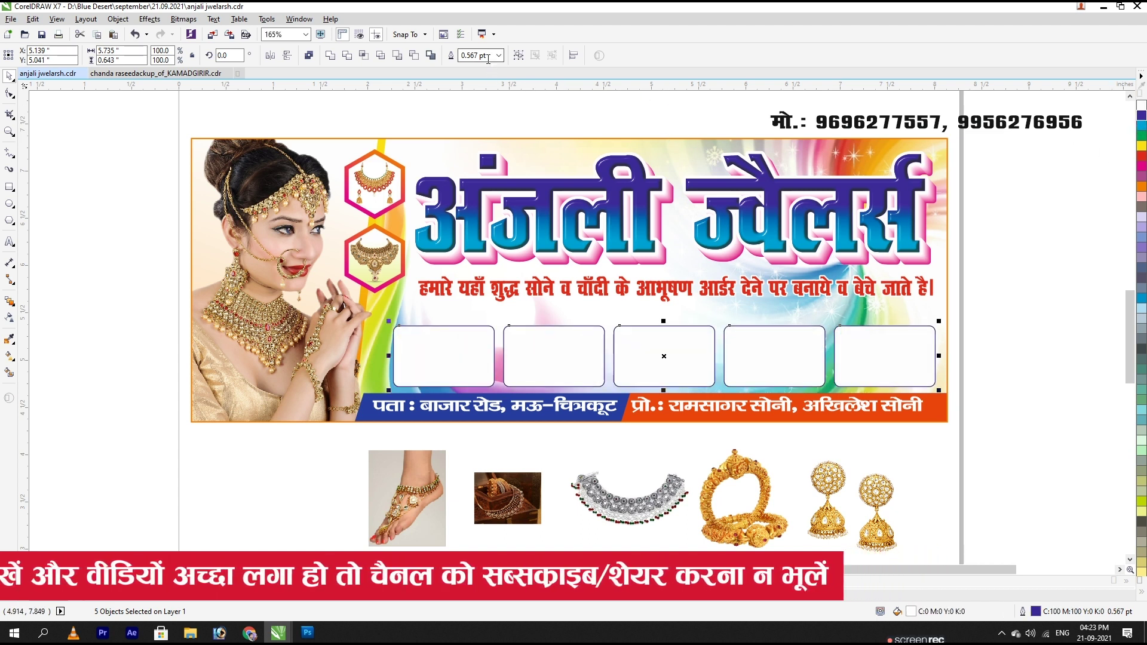
pyautogui.press('Return')
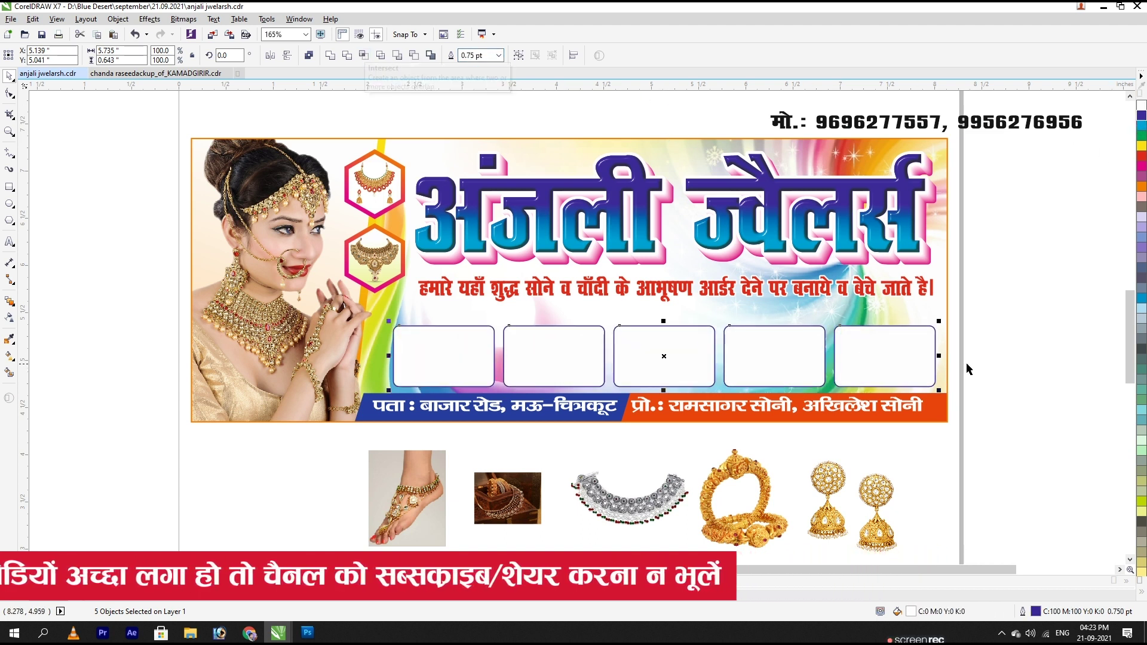
# Step: Move the red slogan down above the frames, widen it to about 5.83 inches and nudge it left to centre it over them
pyautogui.moveTo(889, 286); pyautogui.dragTo(890, 303)
pyautogui.moveTo(417, 288); pyautogui.dragTo(384, 288)
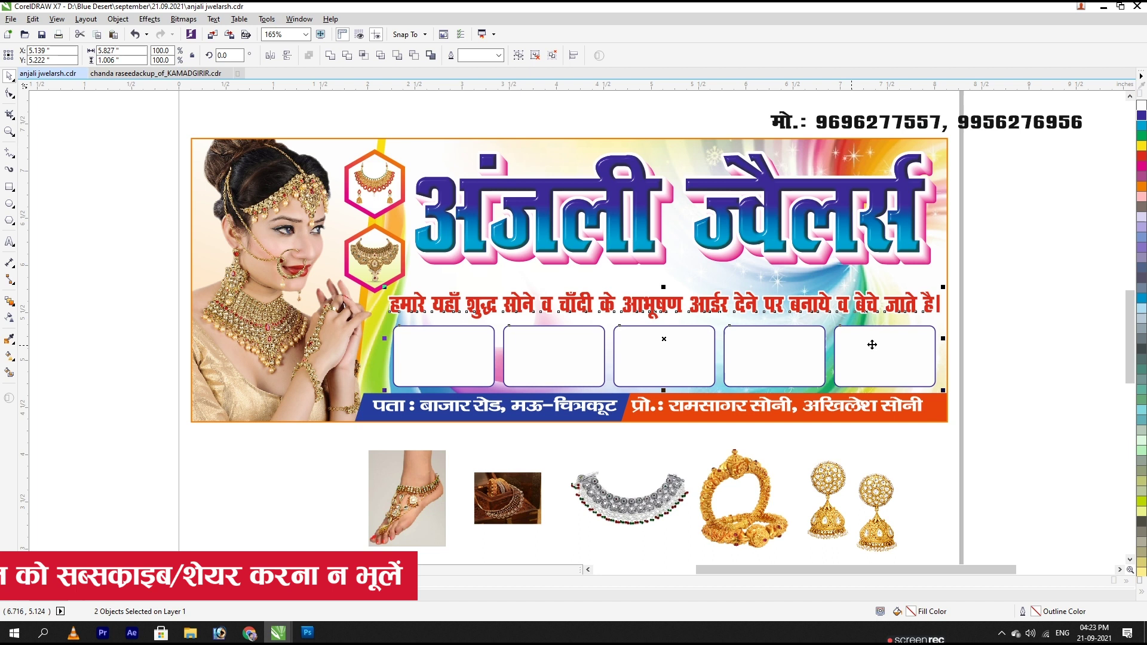
pyautogui.press('Left')
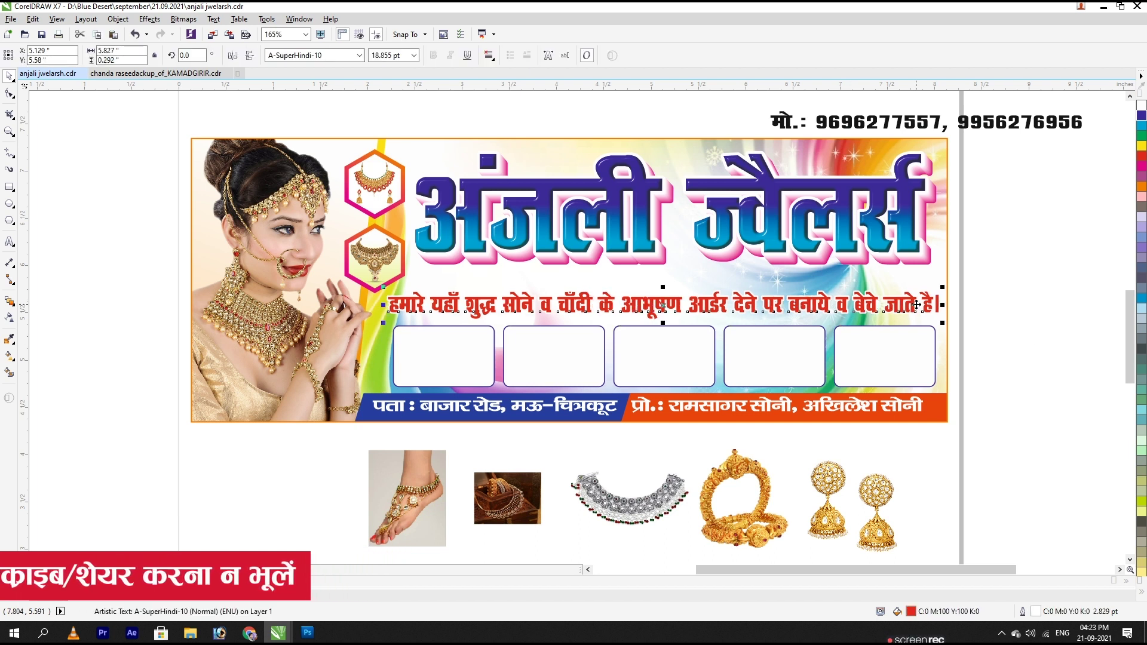
pyautogui.press('Left')
pyautogui.press('Left')
pyautogui.press('Left')
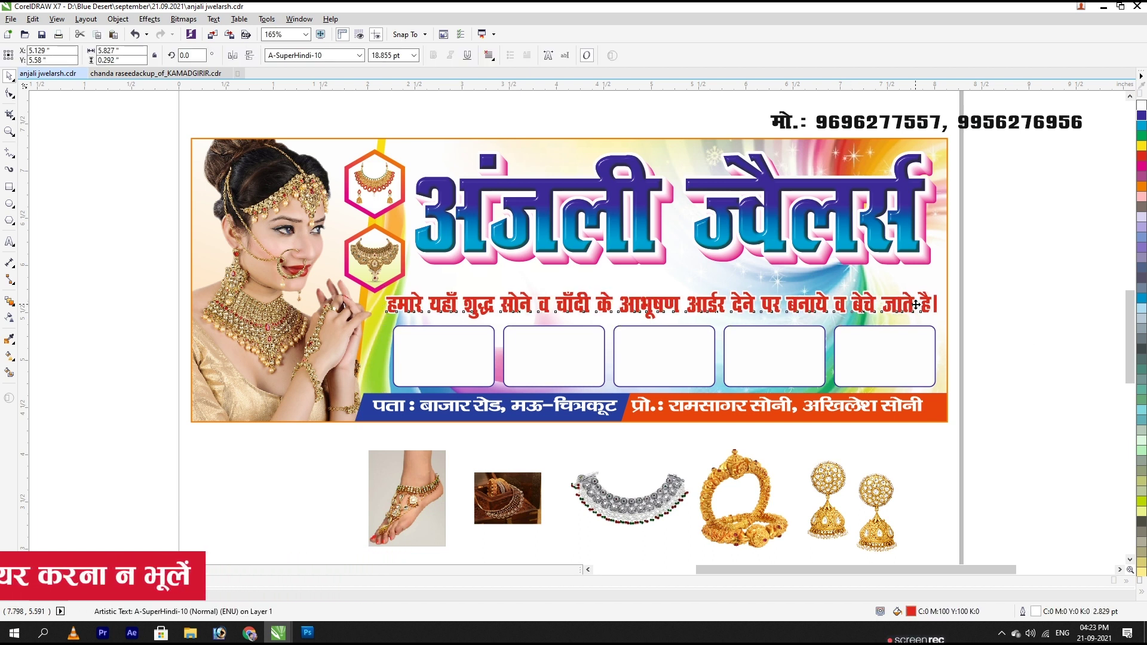
pyautogui.click(1016, 342)
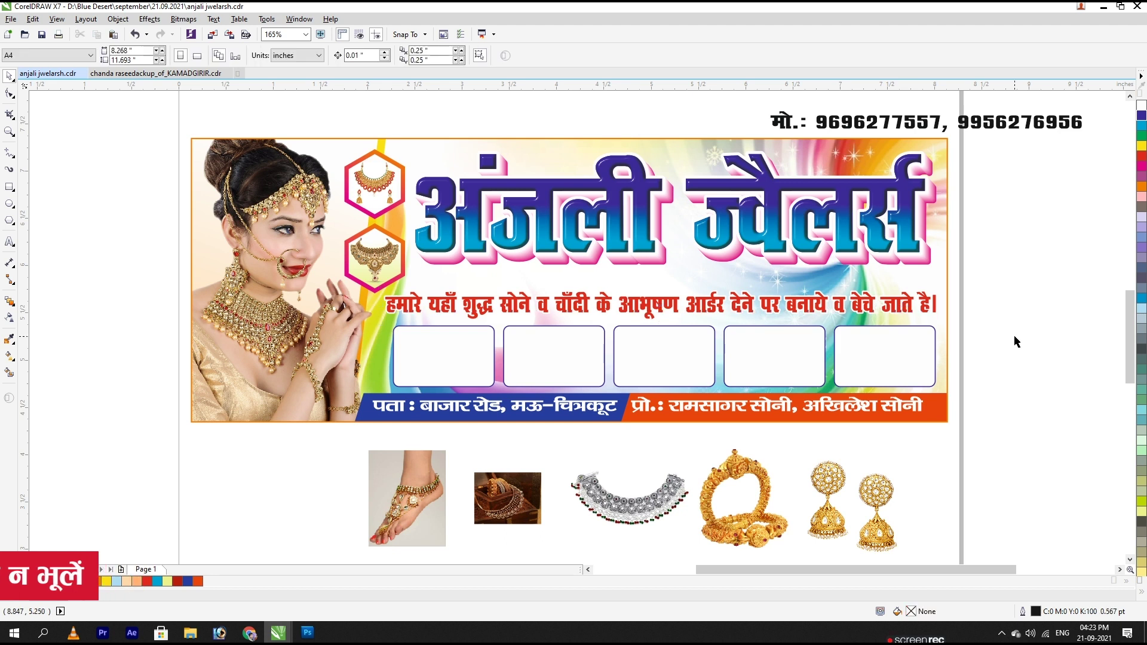
# Step: Move the shop name group down and nudge it so it sits just above the slogan
pyautogui.click(905, 211)
pyautogui.moveTo(909, 199); pyautogui.dragTo(909, 226)
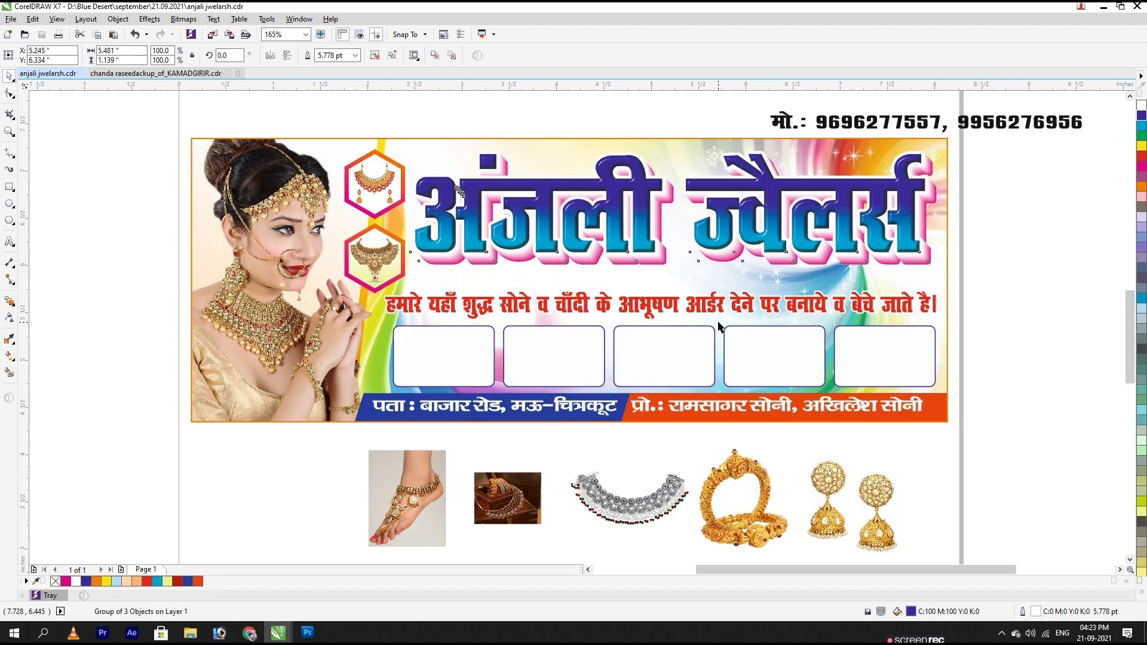
pyautogui.click(768, 311)
pyautogui.press('Down')
pyautogui.click(737, 282)
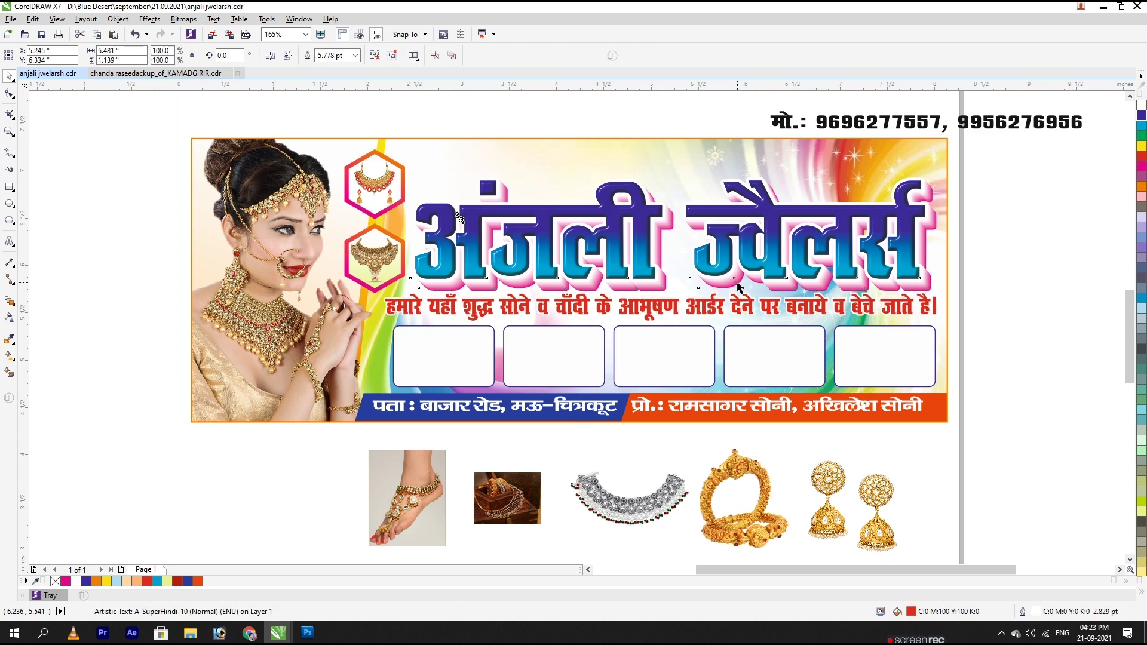
pyautogui.press('Up')
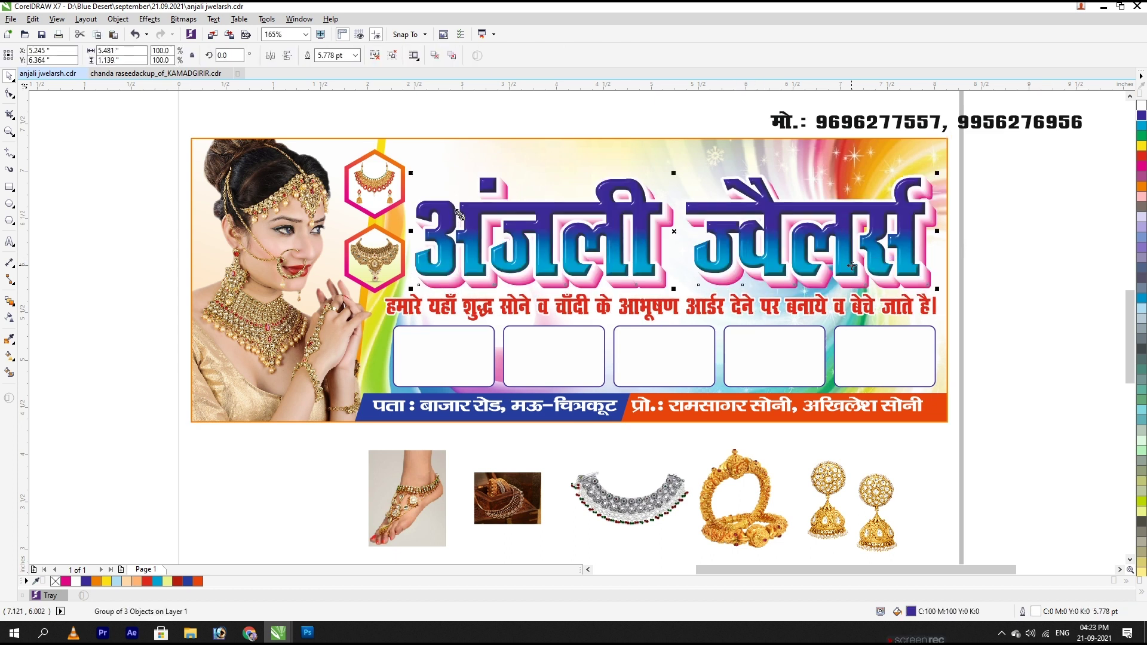
# Step: Move the phone number line into the banner's upper right corner and narrow it to about 2.85 inches
pyautogui.click(925, 123)
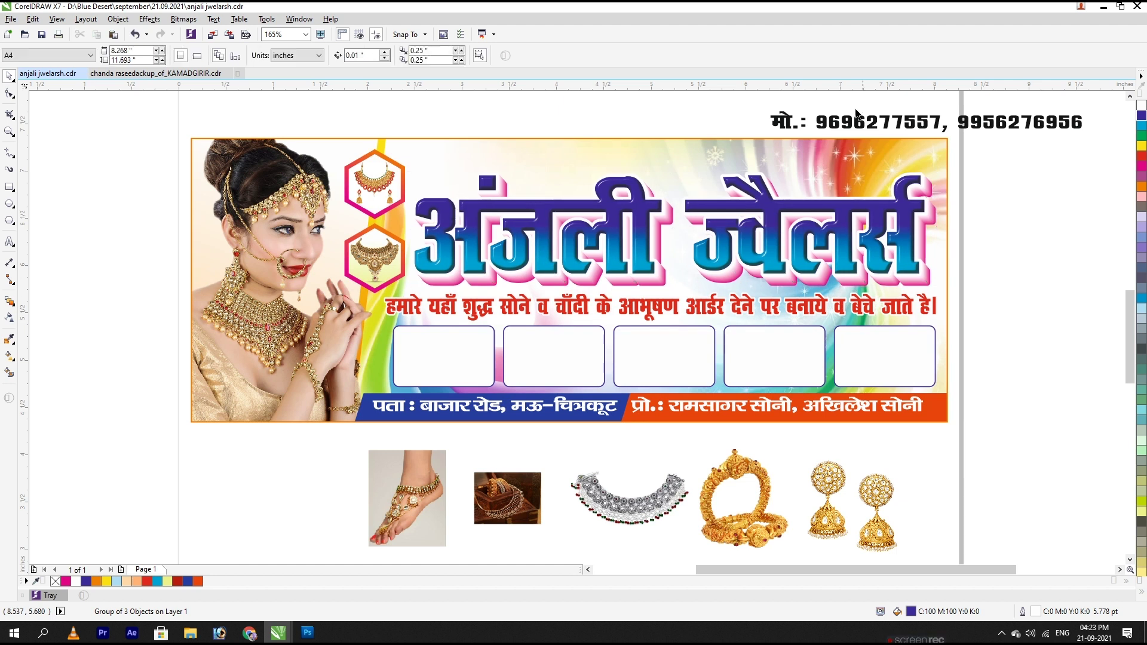
pyautogui.moveTo(925, 123); pyautogui.dragTo(773, 156)
pyautogui.moveTo(614, 156); pyautogui.dragTo(636, 157)
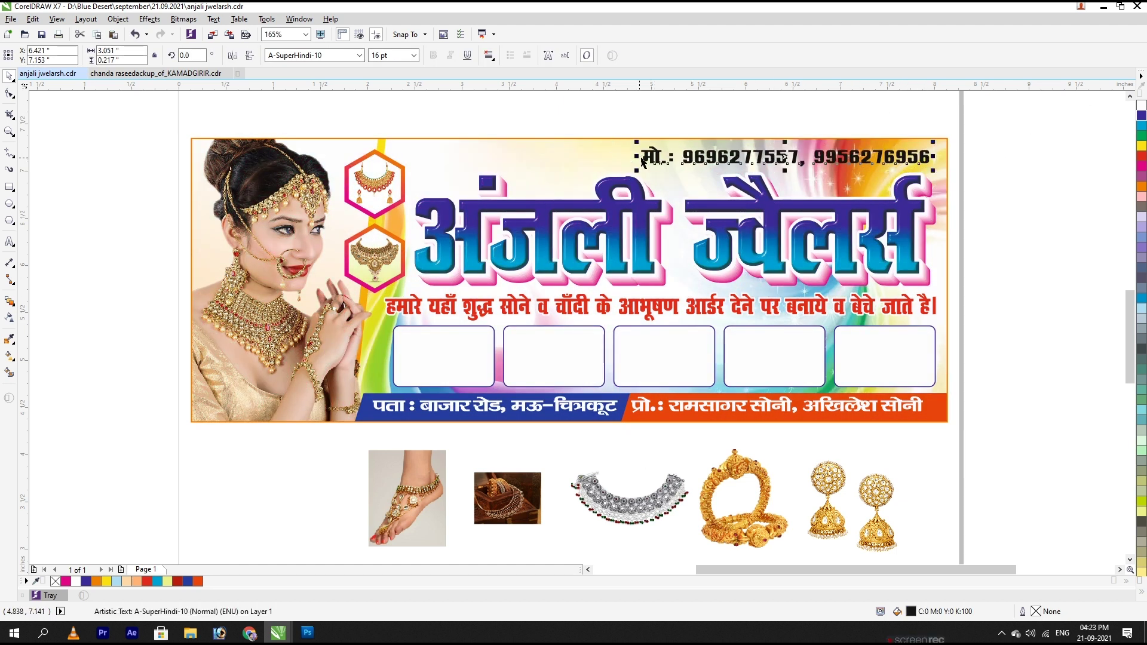
pyautogui.click(992, 154)
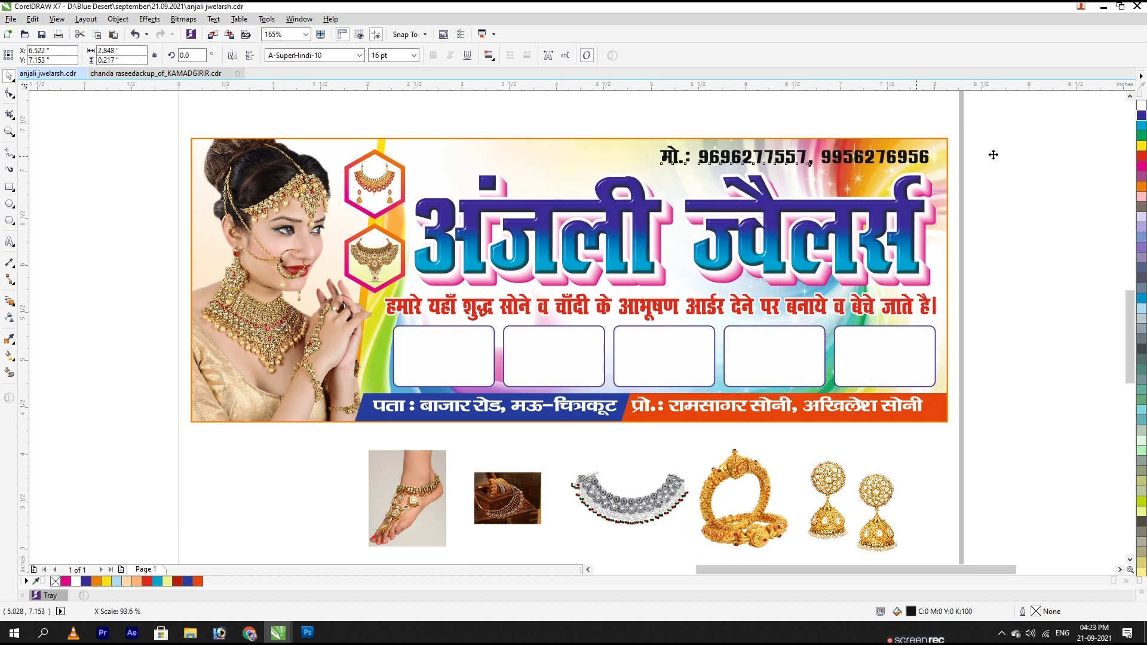
# Step: Draw a rectangle about 3.35 by 0.43 inches over the phone number line and colour it purple, C40 M100 Y0 K0
pyautogui.click(8, 187)
pyautogui.moveTo(648, 130); pyautogui.dragTo(964, 171)
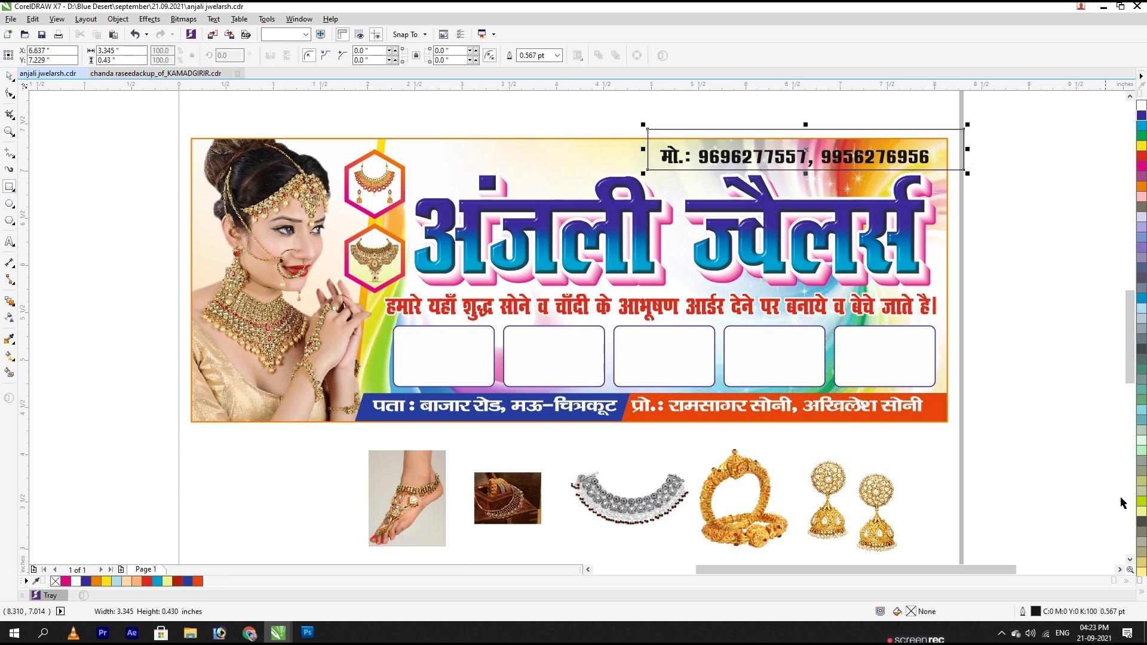
pyautogui.click(1143, 594)
pyautogui.click(1122, 562)
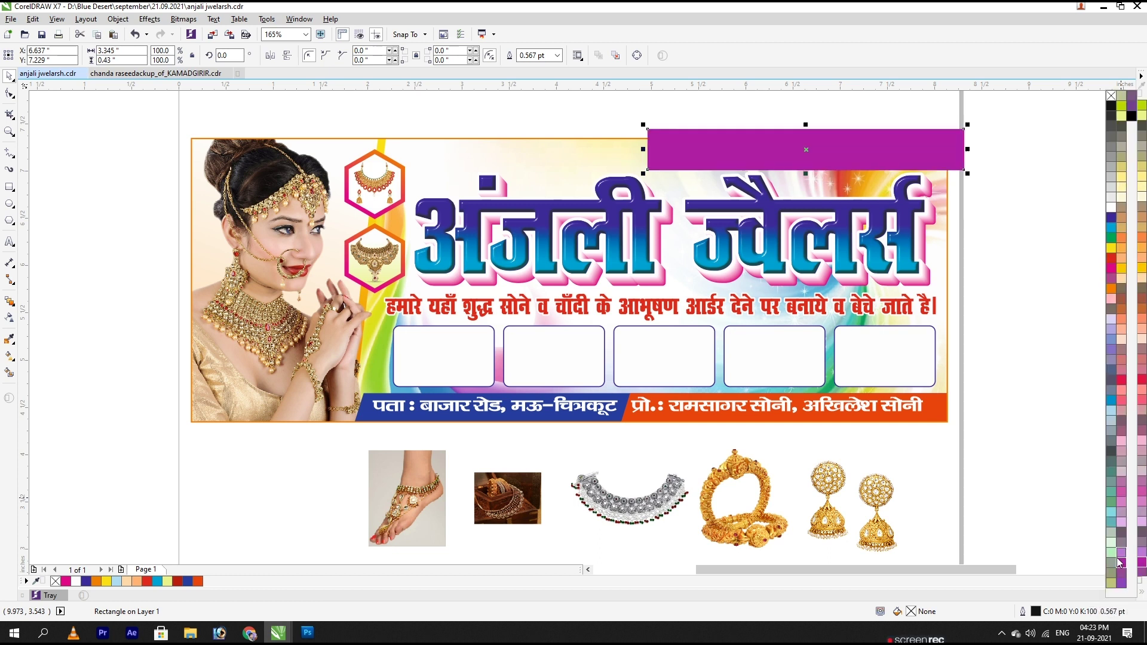
pyautogui.click(1120, 554)
pyautogui.click(1121, 563)
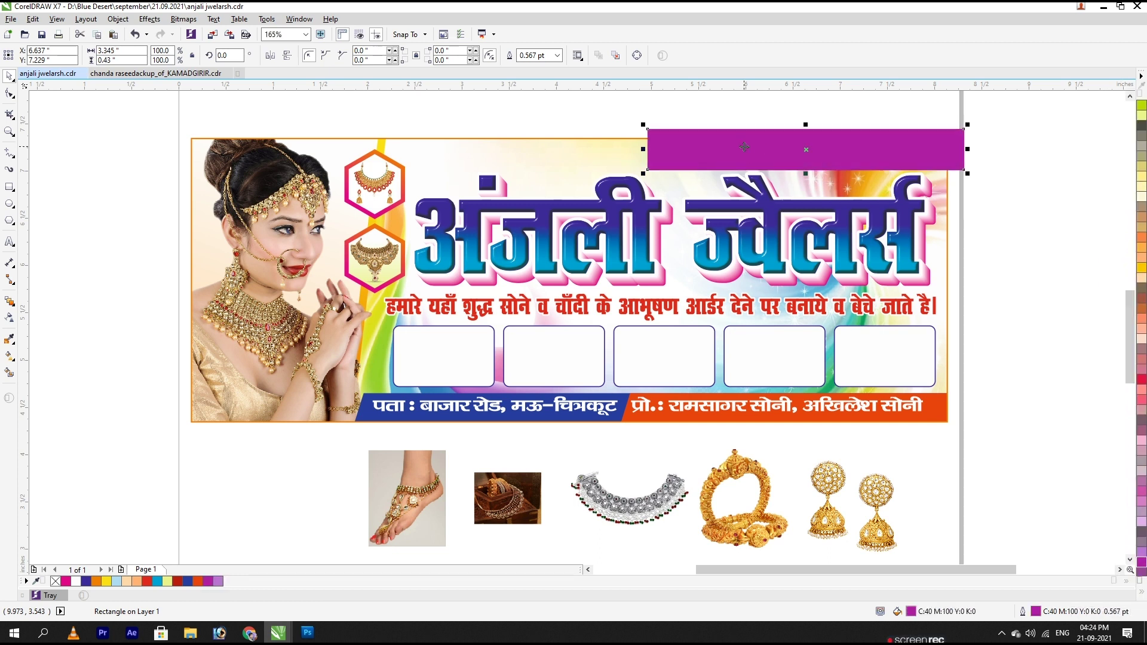
# Step: Skew the purple rectangle into a slanted strip, stretch it slightly left and place it inside the banner frame behind the phone number
pyautogui.moveTo(804, 174); pyautogui.dragTo(828, 175)
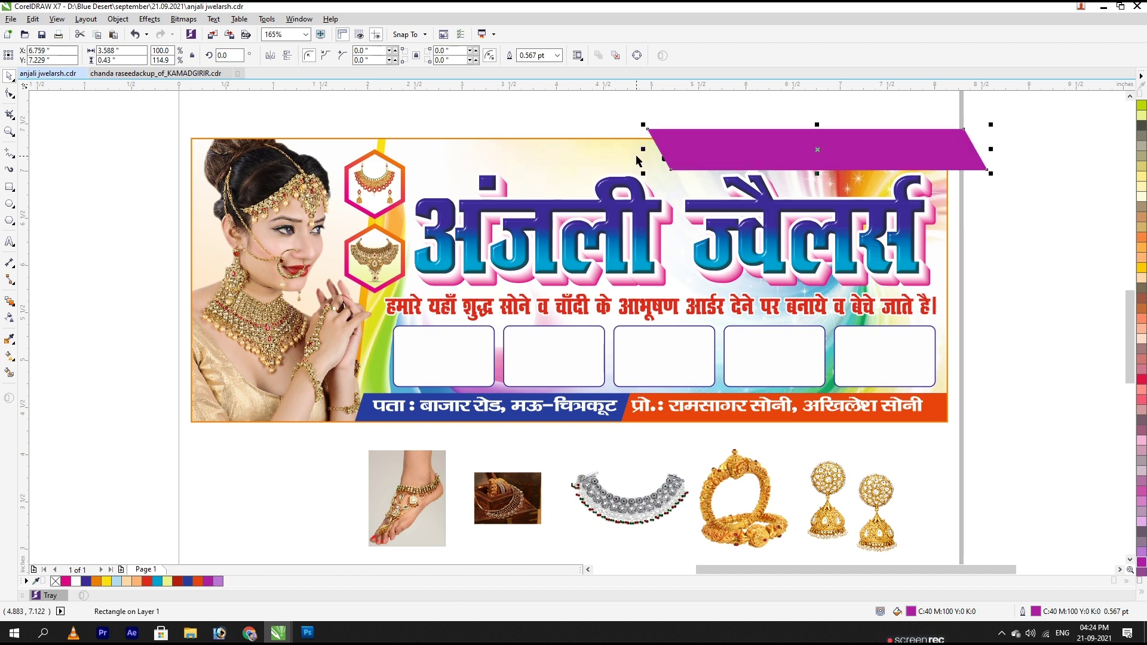
pyautogui.moveTo(643, 151); pyautogui.dragTo(626, 153)
pyautogui.hotkey('ctrl', '1')
pyautogui.click(620, 153)
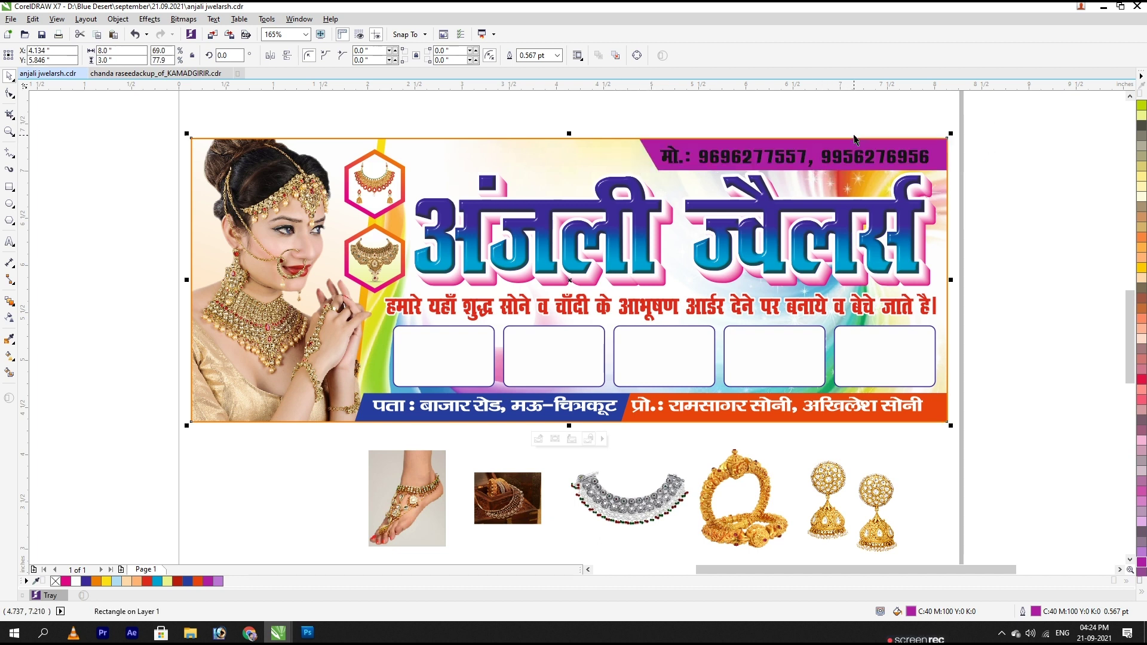
# Step: Increase the phone number text's height to about 0.25 inches and colour it white
pyautogui.keyDown('ctrl'); pyautogui.click(842, 153); pyautogui.keyUp('ctrl')
pyautogui.moveTo(799, 138); pyautogui.dragTo(798, 140)
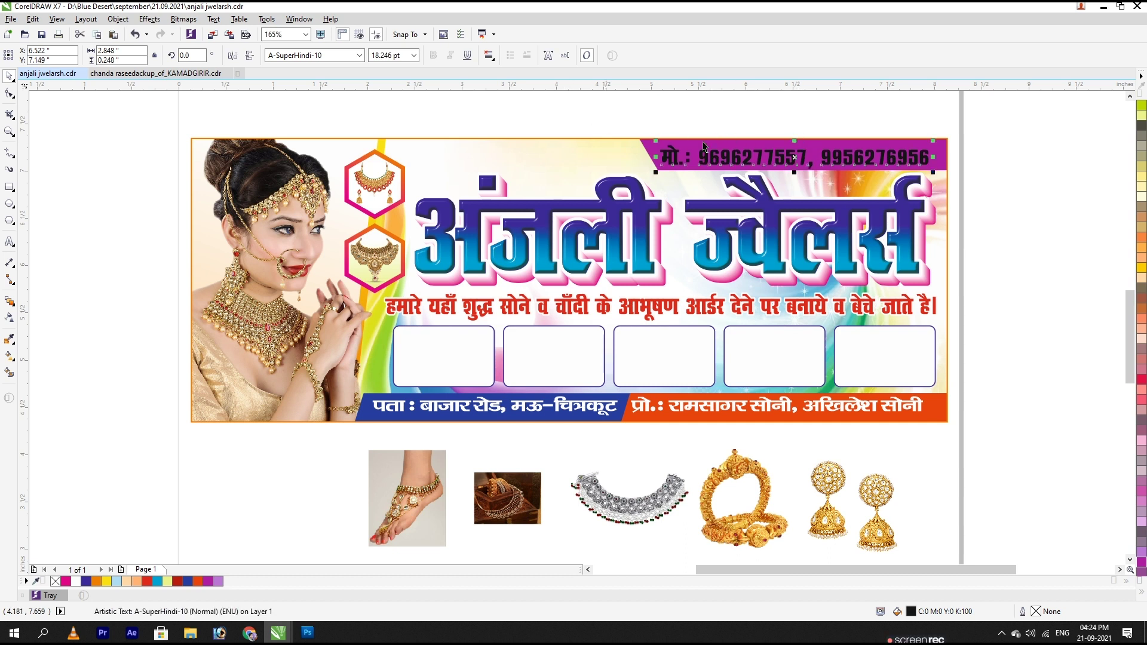
pyautogui.click(1143, 592)
pyautogui.click(1113, 213)
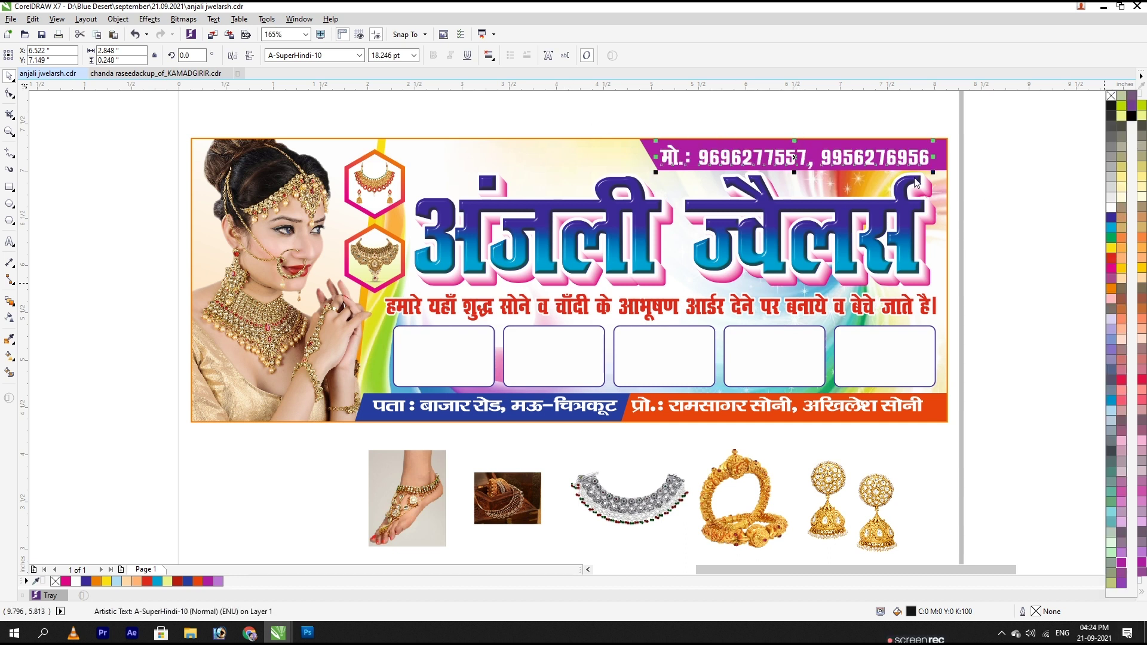
# Step: Try to PowerClip the jewellery box photo into the first rounded frame, and undo it
pyautogui.click(997, 180)
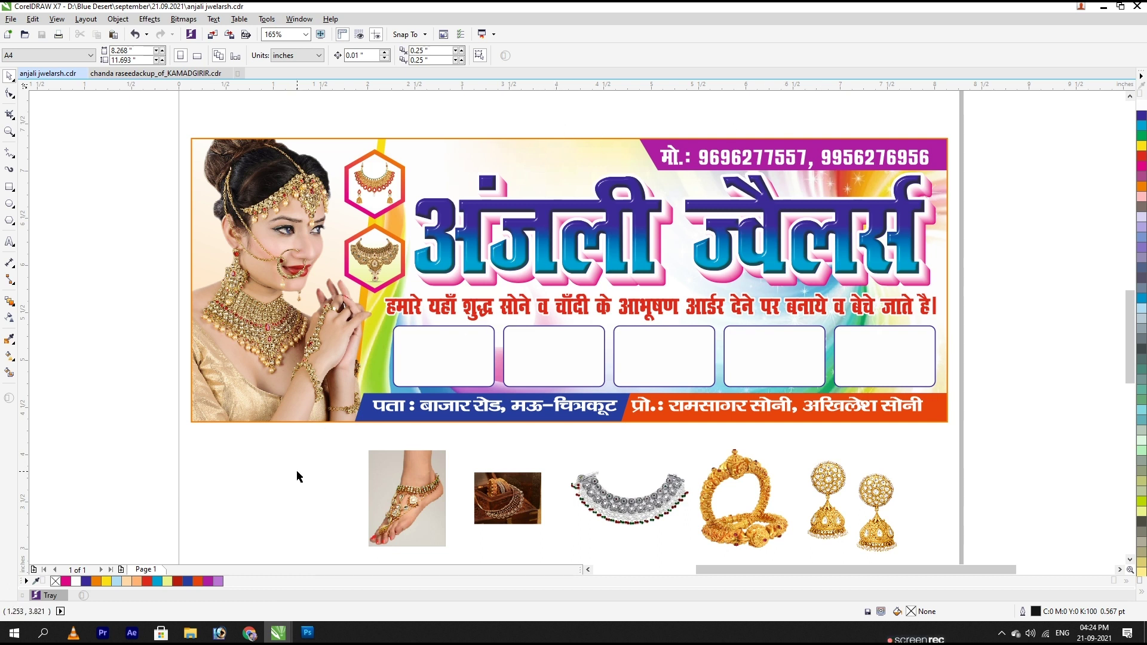
pyautogui.click(404, 496)
pyautogui.click(508, 498)
pyautogui.hotkey('ctrl', '1')
pyautogui.click(461, 347)
pyautogui.hotkey('ctrl', 'z')
# Step: Ungroup the five rounded frames, place the jewellery box photo inside the first one and enlarge it to about 1.07 by 0.82 inches
pyautogui.click(974, 482)
pyautogui.click(856, 351)
pyautogui.hotkey('ctrl', 'u')
pyautogui.click(970, 394)
pyautogui.moveTo(520, 502); pyautogui.dragTo(456, 360)
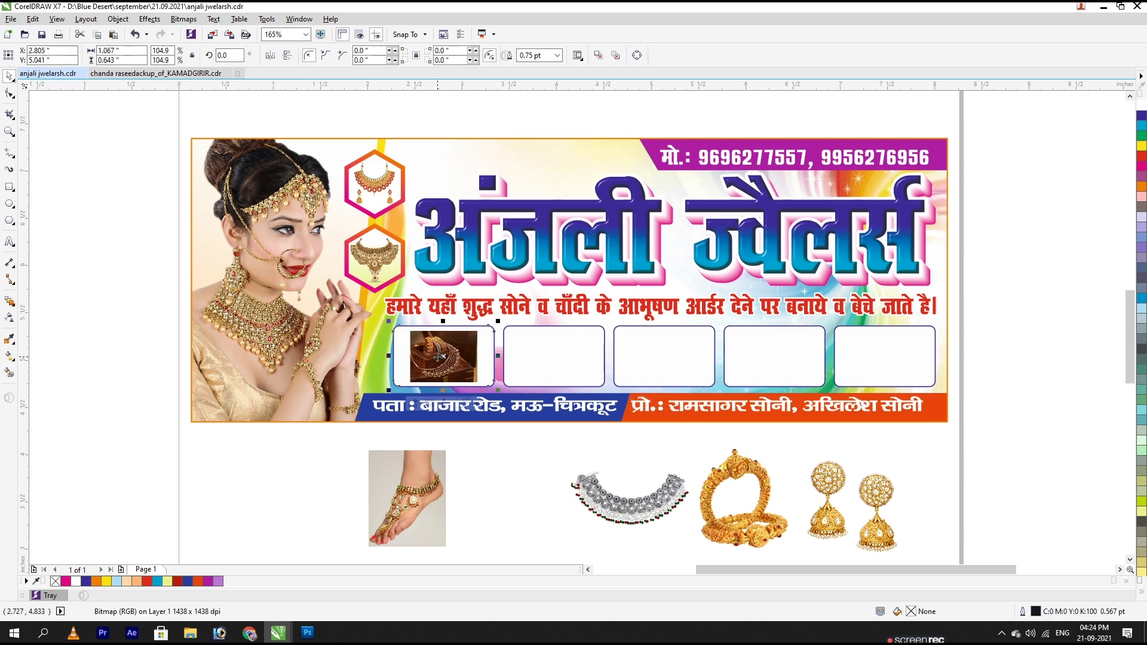
pyautogui.moveTo(484, 325); pyautogui.dragTo(495, 322)
pyautogui.scroll(2, 456, 395)
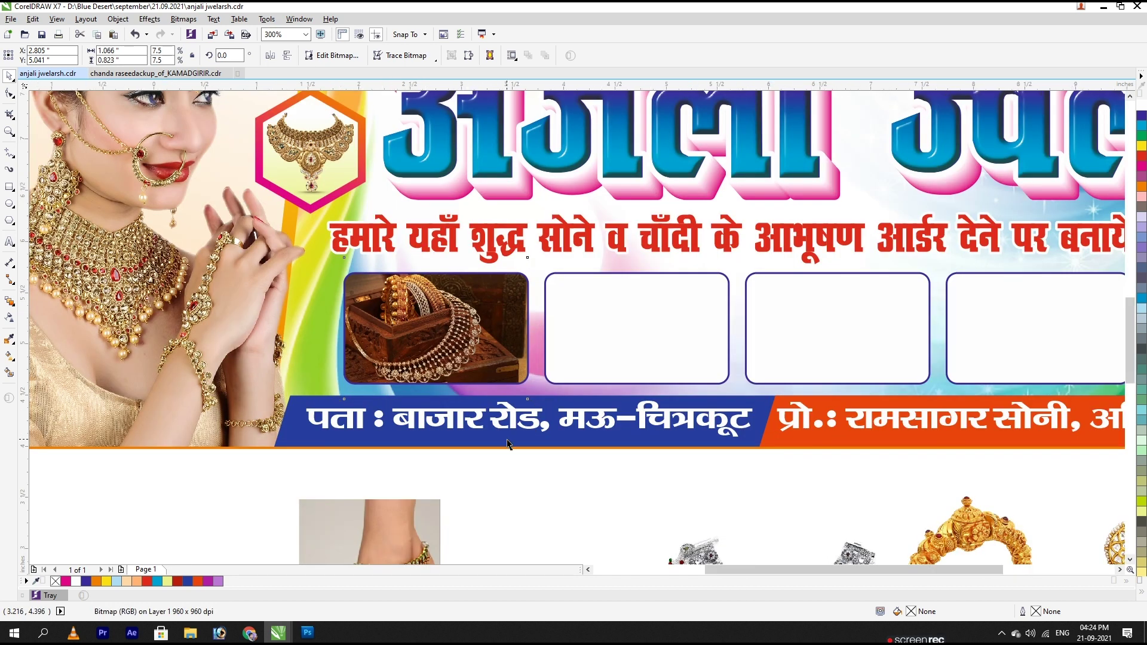
# Step: Move the anklet photo and the silver necklace into the second rounded frame, side by side, and scale the necklace down
pyautogui.scroll(-2, 506, 467)
pyautogui.moveTo(399, 492); pyautogui.dragTo(587, 307)
pyautogui.moveTo(561, 339); pyautogui.dragTo(533, 339)
pyautogui.moveTo(658, 502); pyautogui.dragTo(600, 327)
pyautogui.keyDown('shift'); pyautogui.moveTo(649, 367); pyautogui.dragTo(615, 344); pyautogui.keyUp('shift')
# Step: Crop the silver necklace image, stack a duplicate below it and fit both beside the anklet photo in the second frame
pyautogui.scroll(2, 602, 334)
pyautogui.press('F10')
pyautogui.moveTo(484, 346); pyautogui.dragTo(755, 400)
pyautogui.press('space')
pyautogui.keyDown('shift'); pyautogui.moveTo(636, 339); pyautogui.dragTo(589, 358); pyautogui.keyUp('shift')
pyautogui.rightClick(589, 358)
pyautogui.keyDown('shift'); pyautogui.click(574, 305); pyautogui.keyUp('shift')
pyautogui.moveTo(566, 389); pyautogui.dragTo(566, 417)
pyautogui.moveTo(509, 347); pyautogui.dragTo(501, 347)
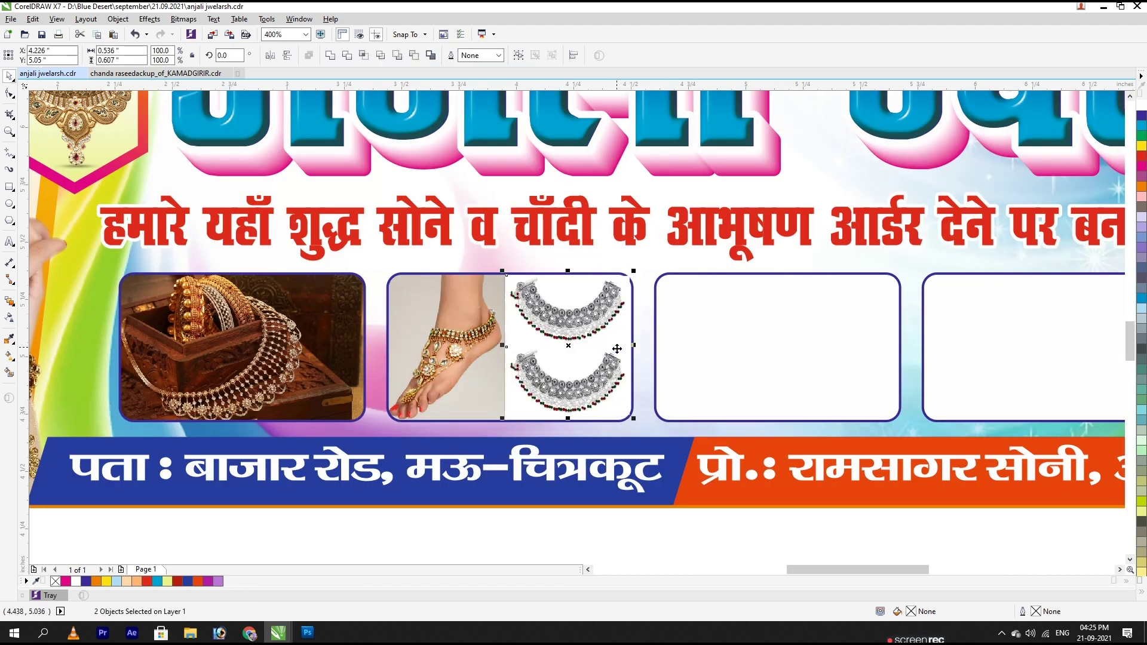
# Step: Scale the gold bangles and place them with the earrings side by side in the third rounded frame, and save the file
pyautogui.press('Escape')
pyautogui.press('F4')
pyautogui.moveTo(639, 336); pyautogui.dragTo(657, 340)
pyautogui.keyDown('shift'); pyautogui.moveTo(706, 286); pyautogui.dragTo(686, 314); pyautogui.keyUp('shift')
pyautogui.moveTo(859, 496); pyautogui.dragTo(693, 353)
pyautogui.scroll(2, 712, 342)
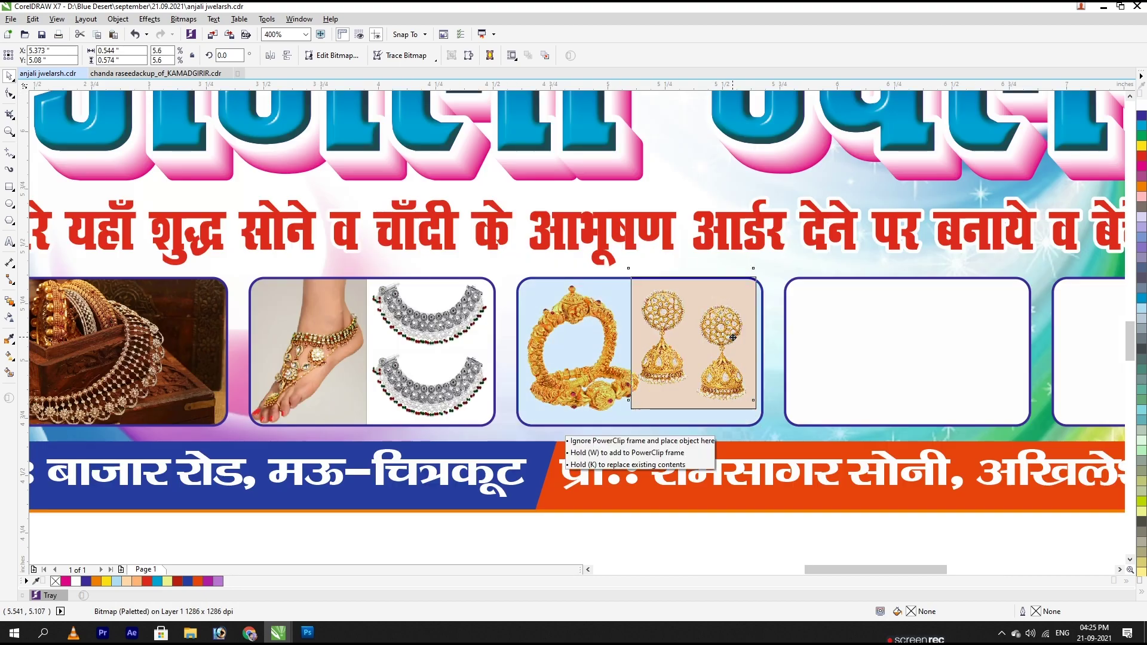
pyautogui.press('F4')
pyautogui.hotkey('ctrl', 's')
# Step: Switch to Chrome, search Google Images for "jewellery design" and copy a suitable jewellery picture from the results
pyautogui.click(250, 633)
pyautogui.click(325, 32)
pyautogui.write('jewellery design')
pyautogui.press('Return')
pyautogui.click(155, 311)
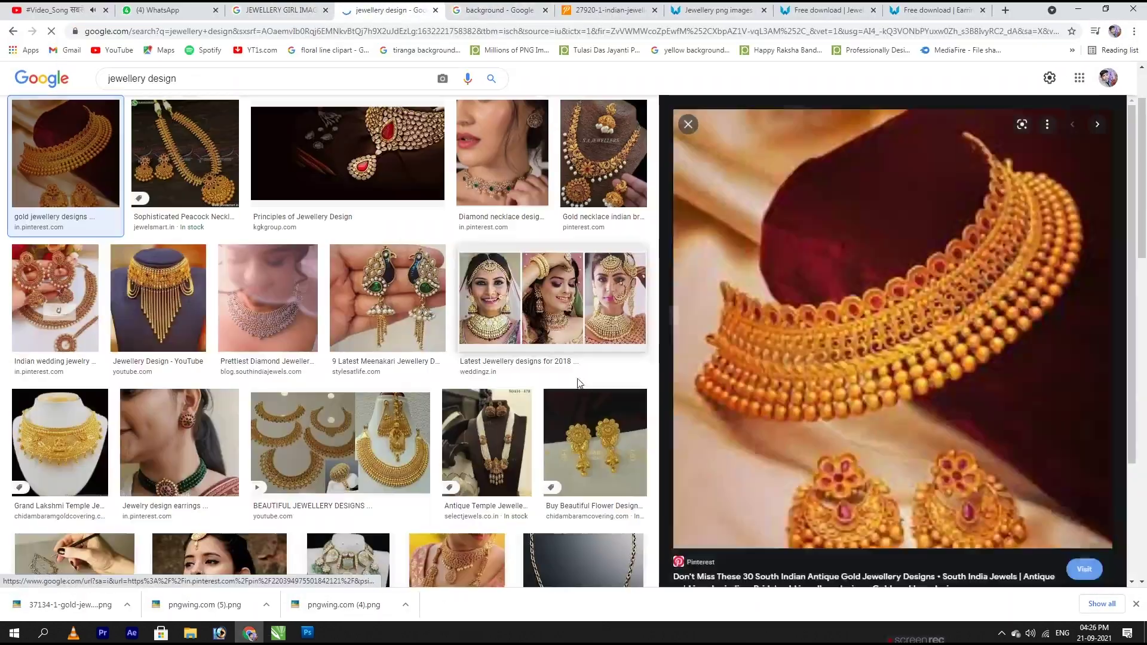
pyautogui.scroll(-3, 893, 359)
pyautogui.click(893, 382)
pyautogui.rightClick(923, 242)
pyautogui.click(977, 385)
# Step: Look further through the jewellery design image results and copy another jewellery picture for the banner
pyautogui.scroll(-3, 864, 399)
pyautogui.click(388, 297)
pyautogui.scroll(-8, 886, 415)
pyautogui.scroll(-16, 474, 482)
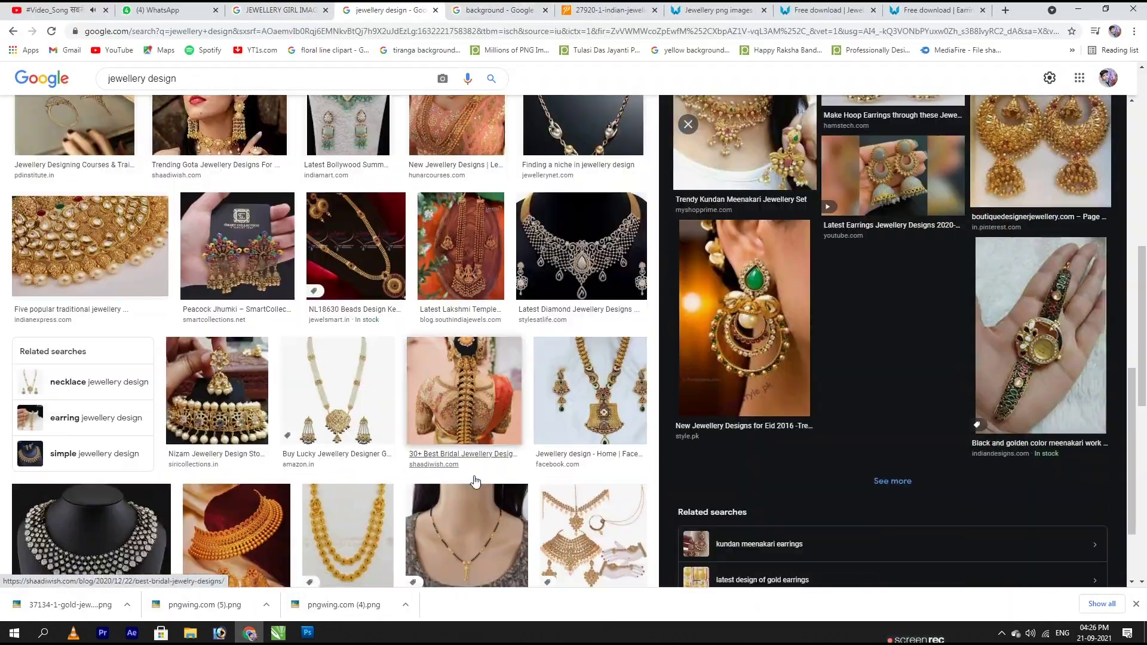
pyautogui.click(421, 483)
pyautogui.rightClick(918, 276)
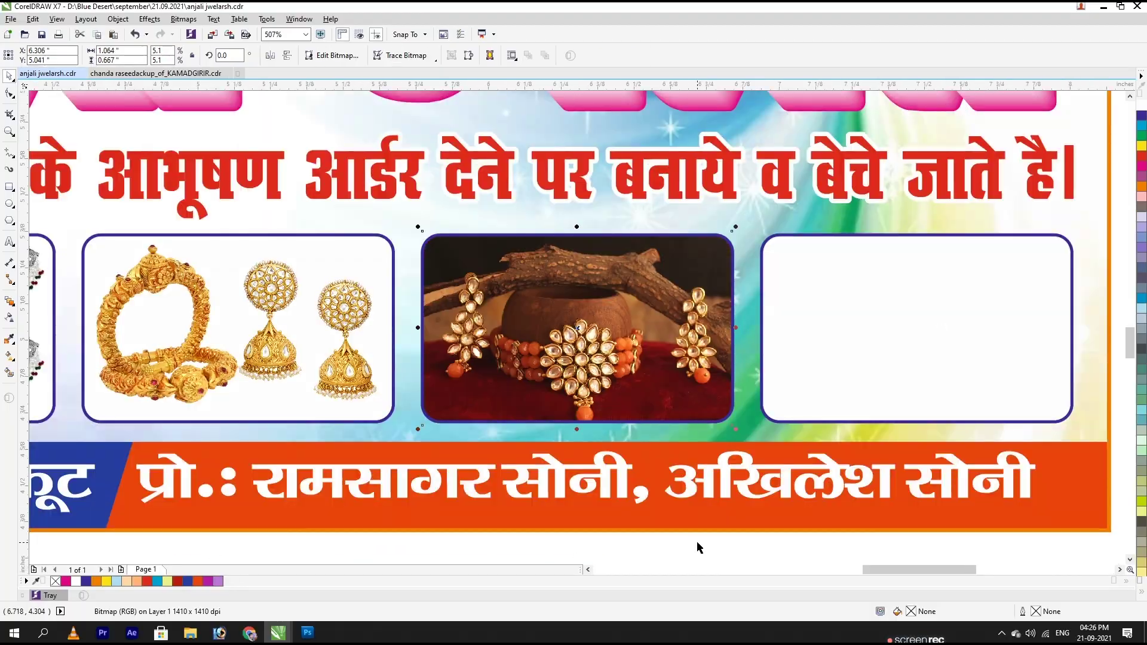
# Step: Return to CorelDRAW, paste the copied necklace photos and place them inside the second and fifth rounded frames
pyautogui.press('F4')
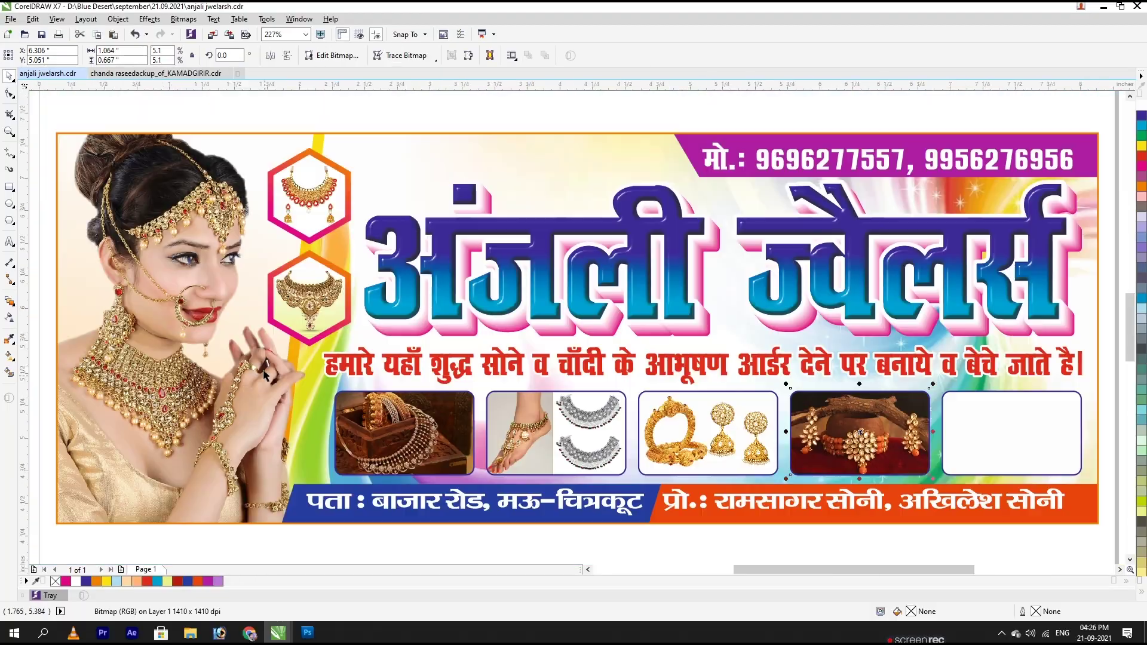
pyautogui.hotkey('alt', 'Tab')
pyautogui.hotkey('alt', 'Tab')
pyautogui.hotkey('ctrl', 'v')
pyautogui.press('F4')
pyautogui.moveTo(803, 103); pyautogui.dragTo(819, 297)
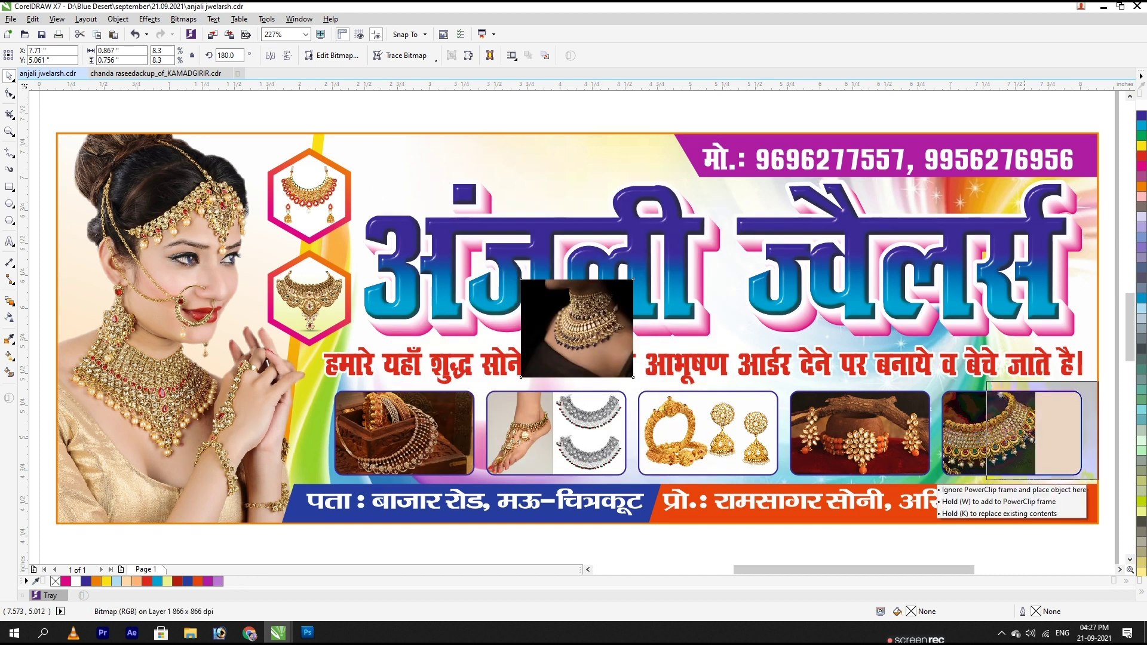
pyautogui.hotkey('alt', 'Tab')
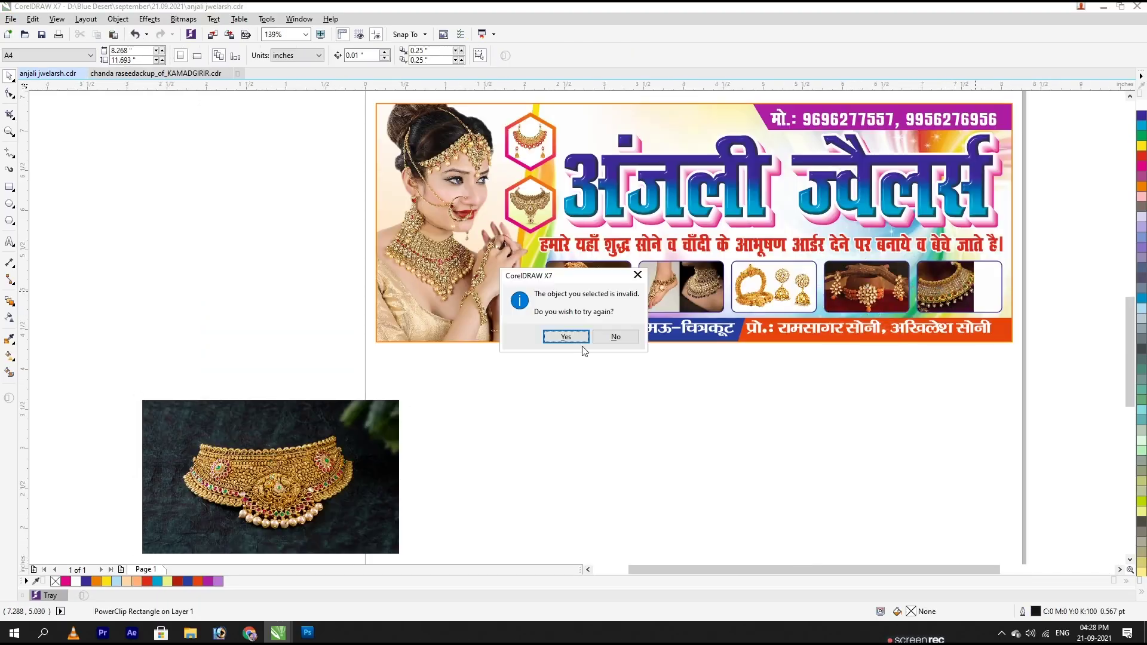
pyautogui.click(584, 341)
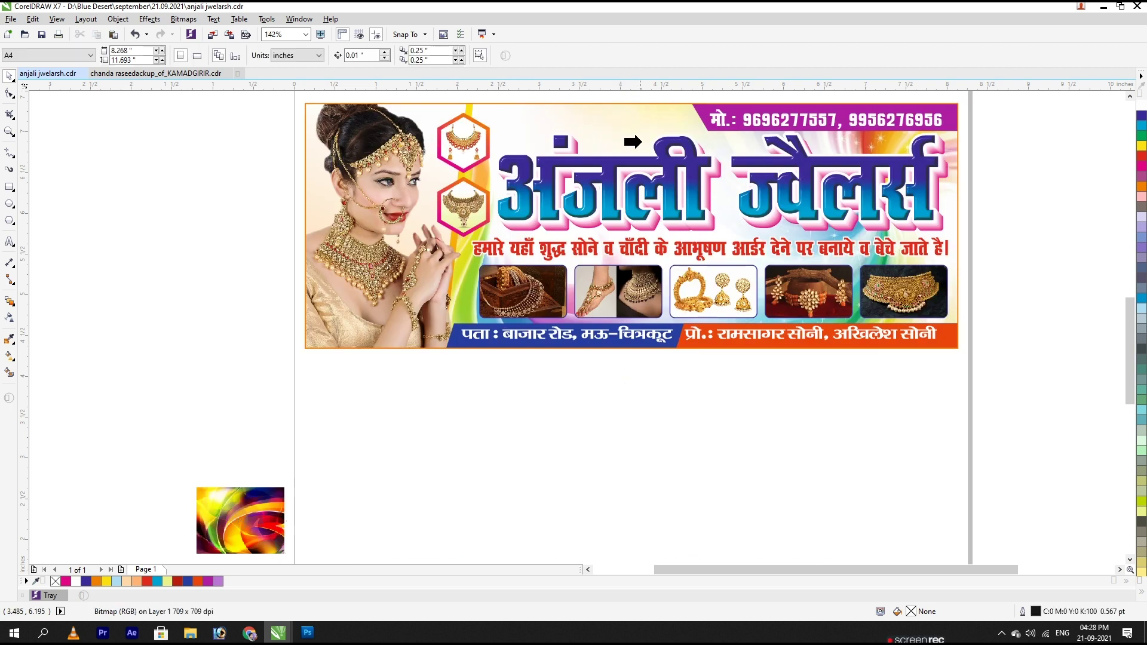
# Step: Place the colourful abstract background inside the banner frame and stretch it to about 6.97 by 3.81 inches behind the other contents
pyautogui.click(639, 142)
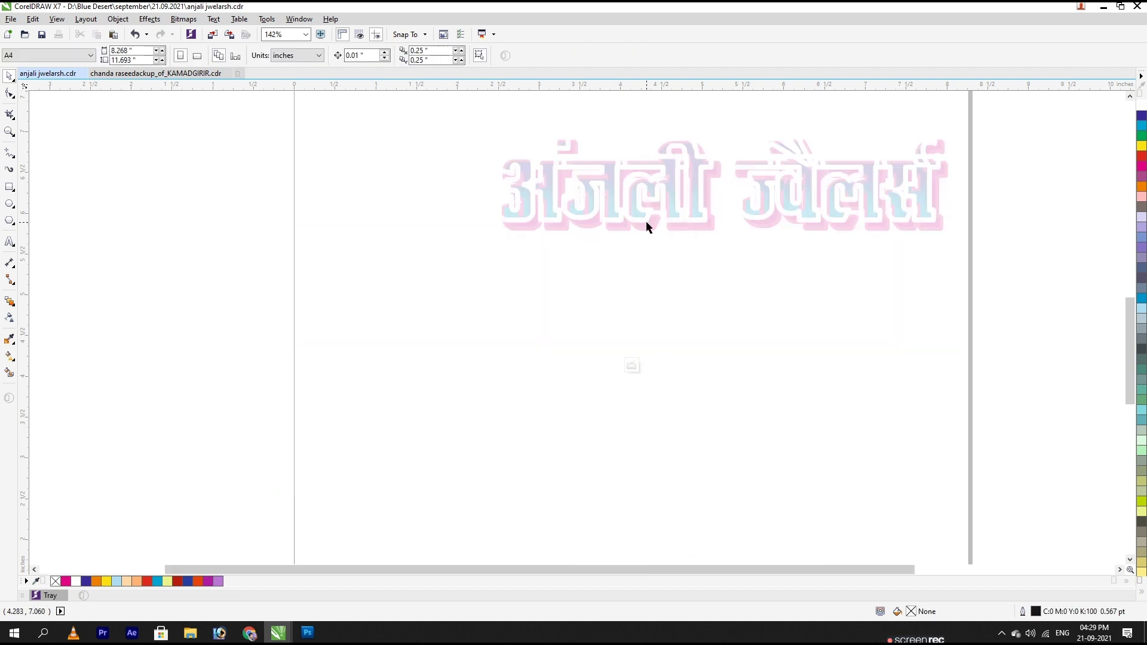
pyautogui.click(646, 226)
pyautogui.moveTo(680, 261); pyautogui.dragTo(803, 396)
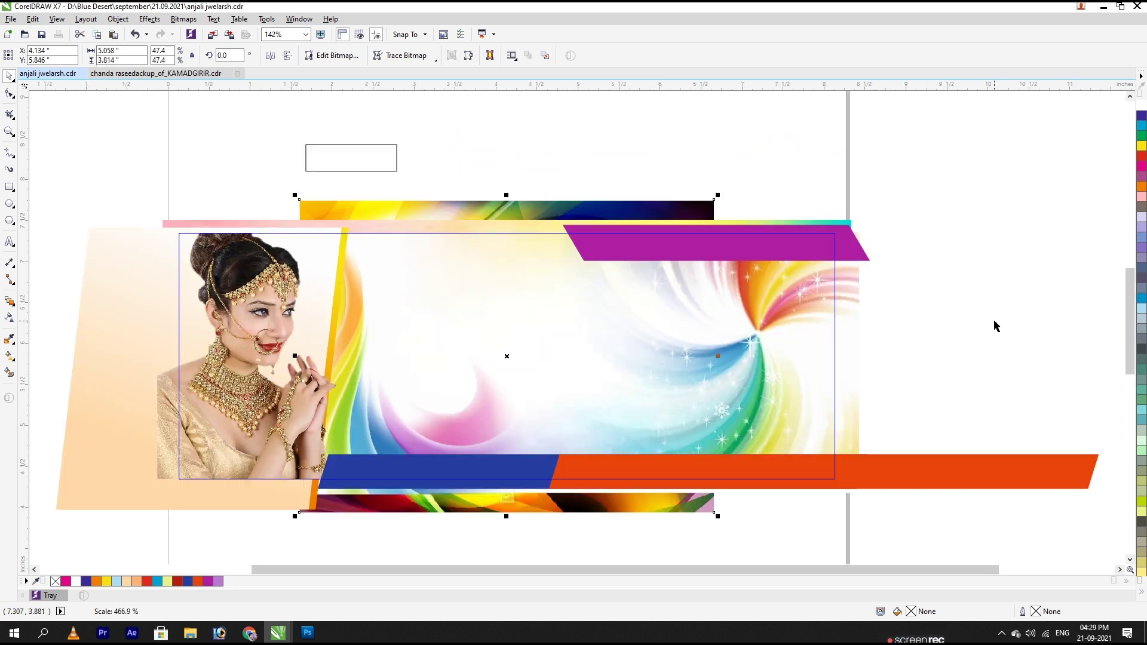
pyautogui.click(502, 226)
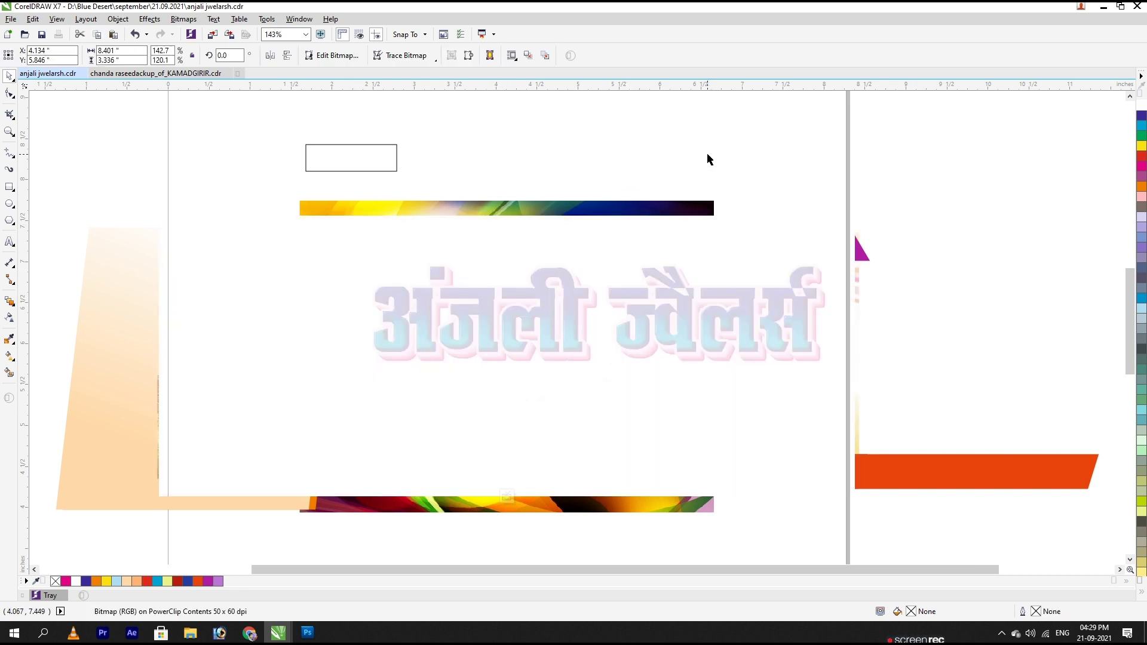
pyautogui.click(710, 155)
pyautogui.click(686, 215)
pyautogui.moveTo(714, 356); pyautogui.dragTo(874, 387)
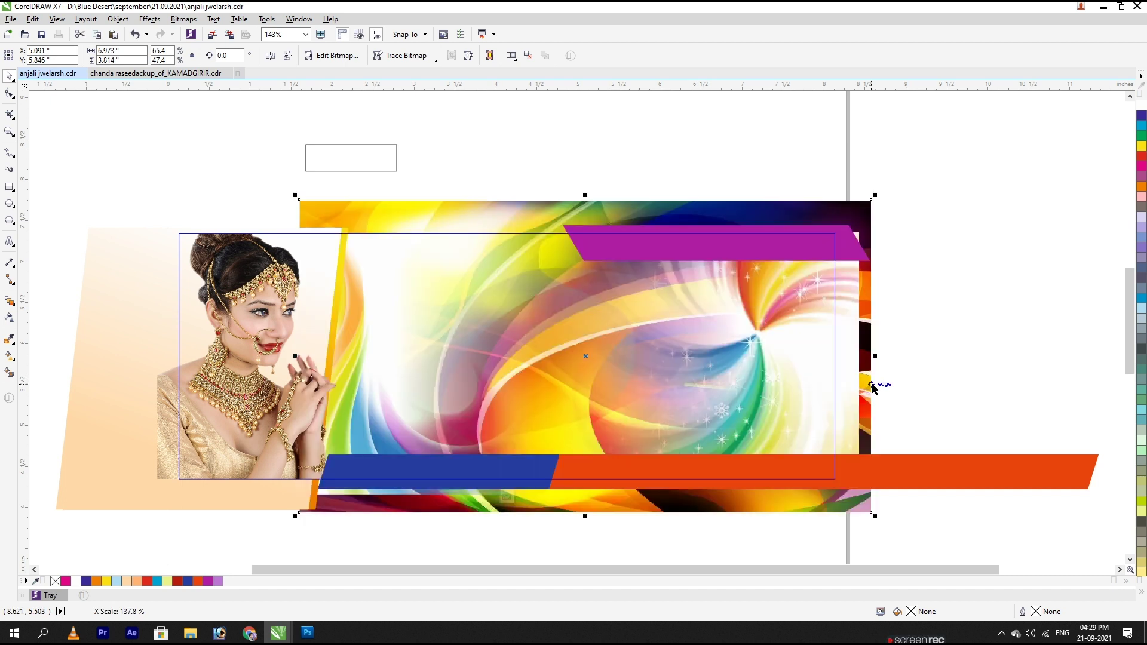
# Step: Delete the old rainbow swirl image from the banner frame's contents and finish editing the frame
pyautogui.click(881, 304)
pyautogui.moveTo(759, 307); pyautogui.dragTo(957, 309)
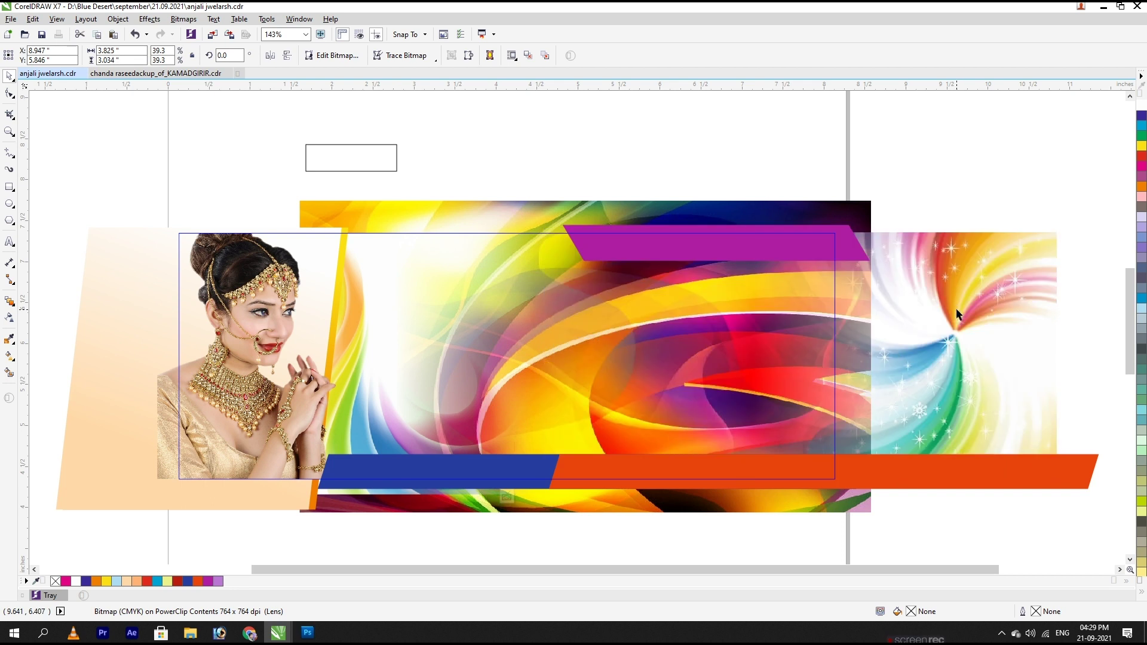
pyautogui.press('Delete')
pyautogui.keyDown('ctrl'); pyautogui.click(978, 235); pyautogui.keyUp('ctrl')
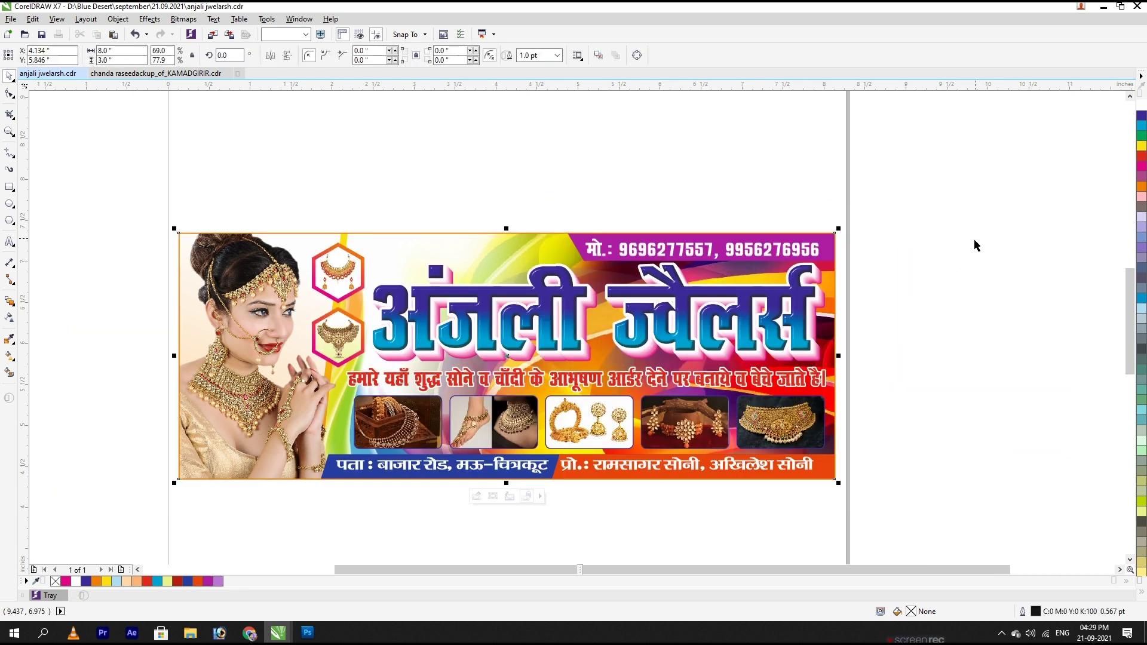
pyautogui.click(980, 265)
pyautogui.click(485, 250)
pyautogui.hotkey('shift', 'F2')
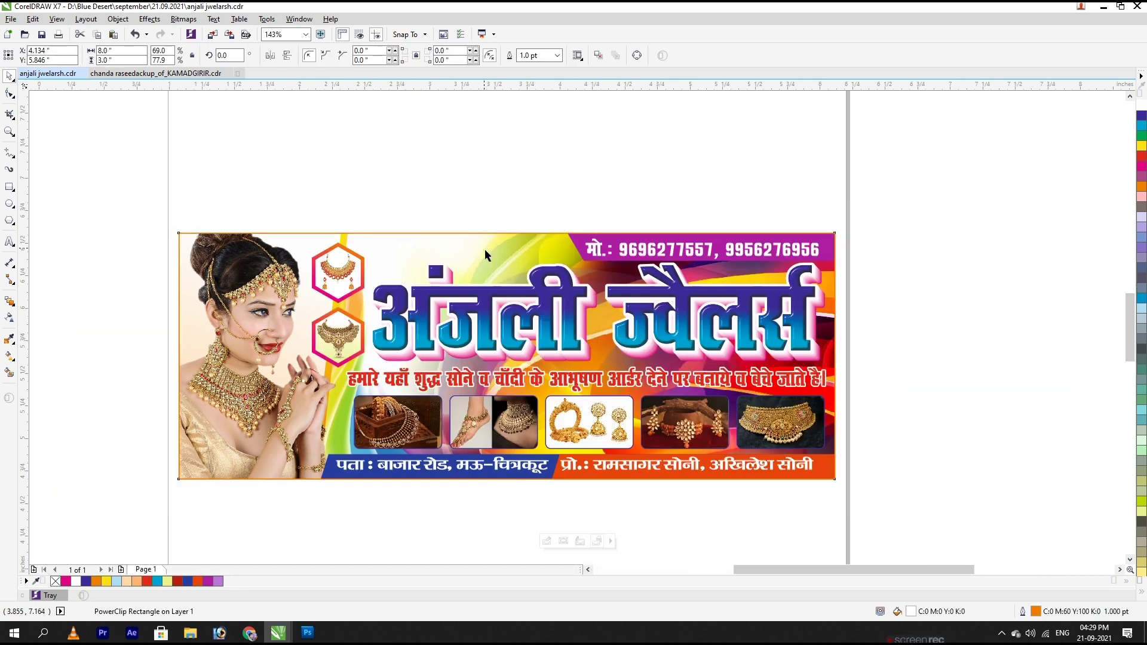
pyautogui.press('F4')
pyautogui.click(863, 106)
# Step: Colour the slogan text yellow, C0 M0 Y100 K0, with a black outline
pyautogui.click(903, 359)
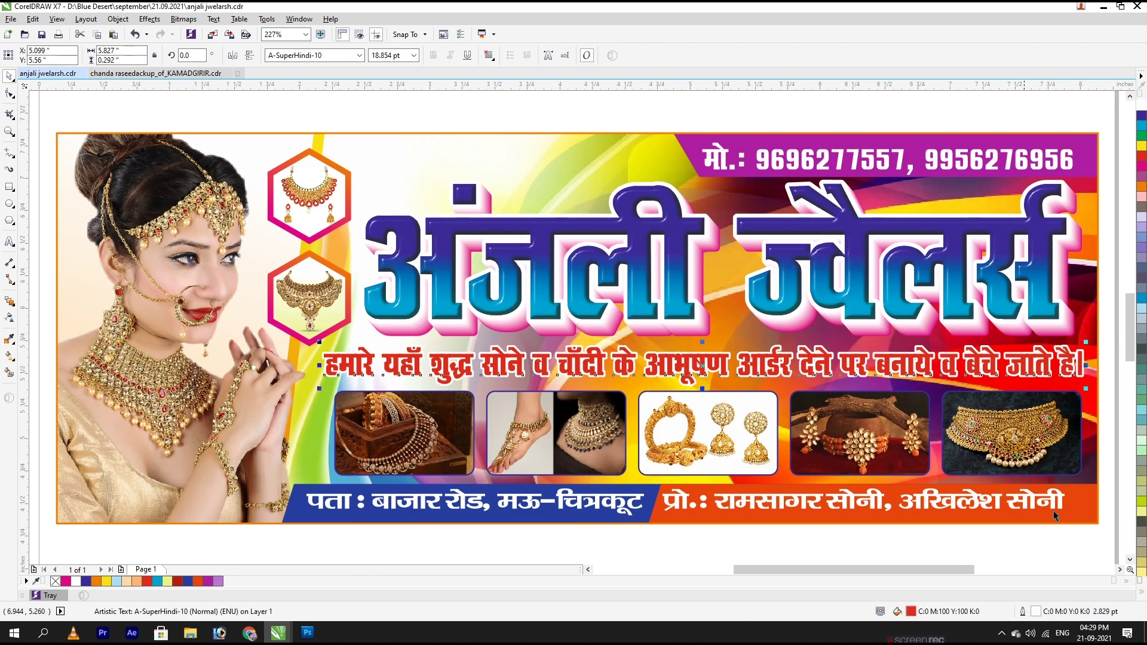
pyautogui.click(1142, 595)
pyautogui.click(1111, 248)
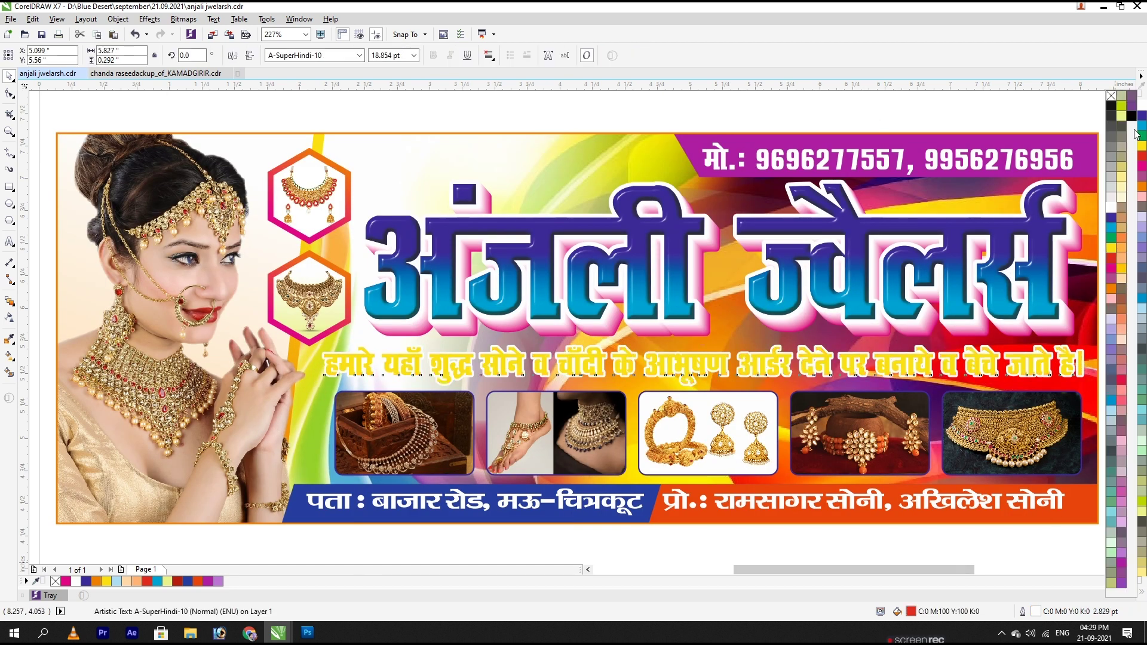
pyautogui.rightClick(1132, 116)
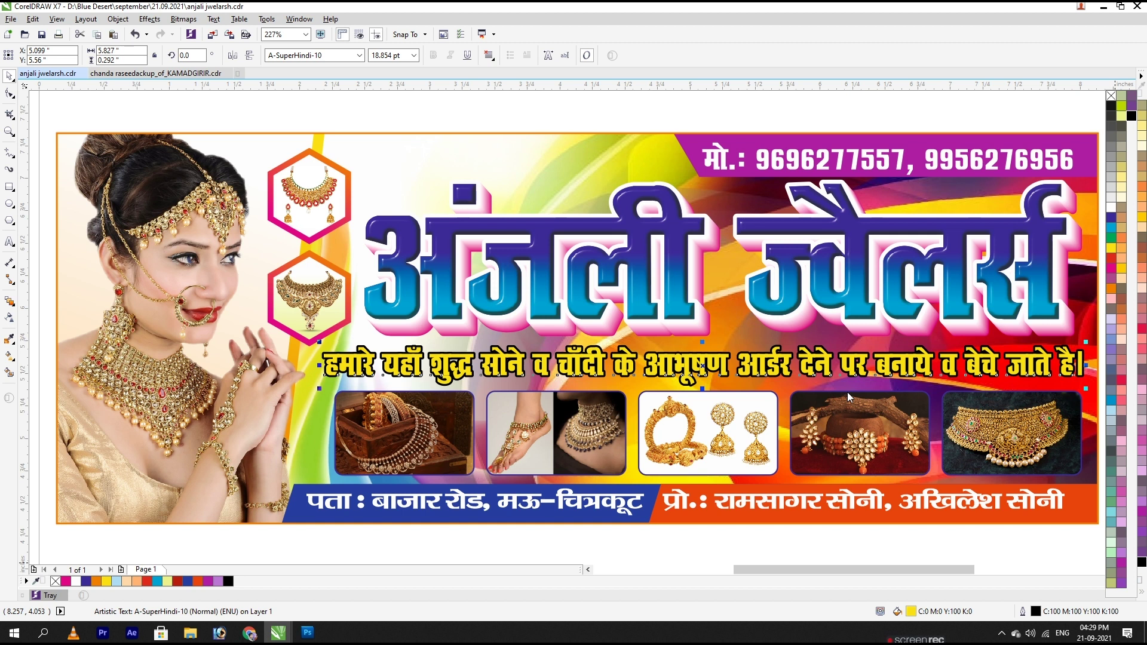
# Step: Set the slogan's outline width to 1 pt
pyautogui.press('F12')
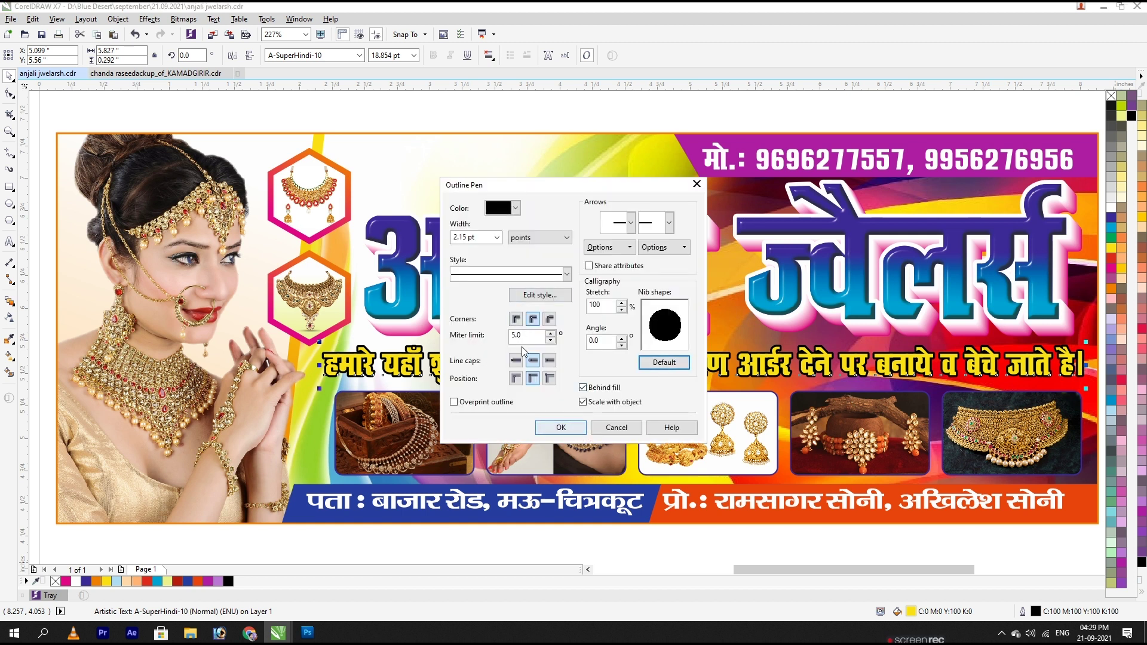
pyautogui.click(579, 433)
pyautogui.press('F12')
pyautogui.doubleClick(465, 237)
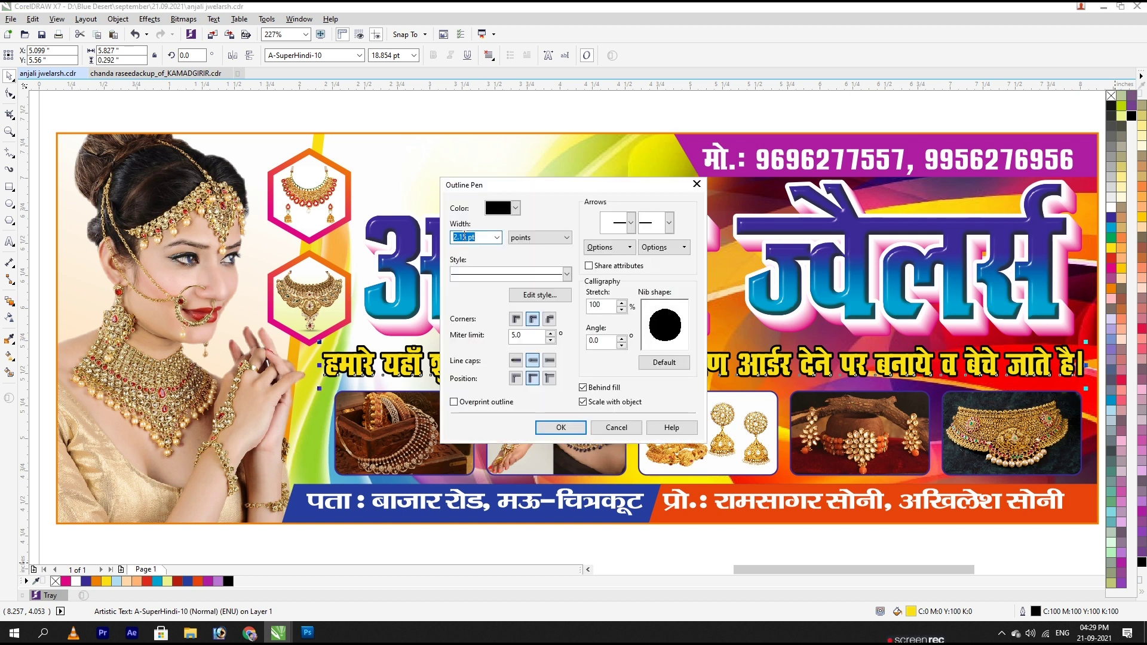
pyautogui.write('1')
pyautogui.press('Return')
# Step: Select the five rounded photo frames together and make their outlines white
pyautogui.click(848, 406)
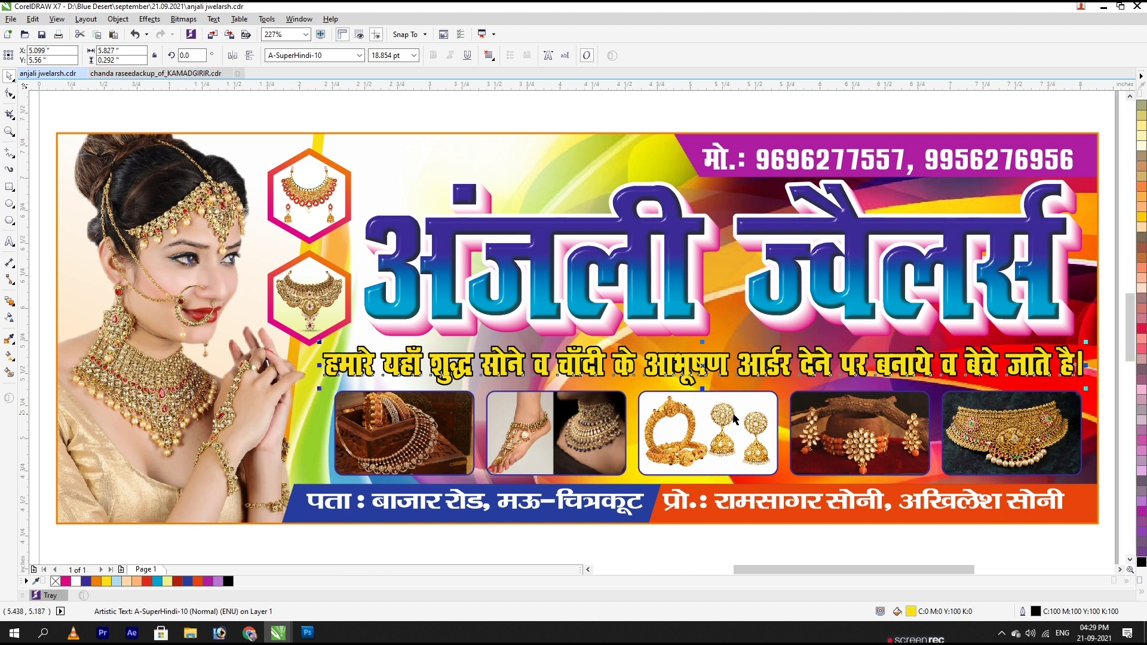
pyautogui.keyDown('shift'); pyautogui.click(735, 414); pyautogui.keyUp('shift')
pyautogui.keyDown('shift'); pyautogui.click(1031, 436); pyautogui.keyUp('shift')
pyautogui.keyDown('shift'); pyautogui.click(590, 434); pyautogui.keyUp('shift')
pyautogui.keyDown('shift'); pyautogui.click(449, 442); pyautogui.keyUp('shift')
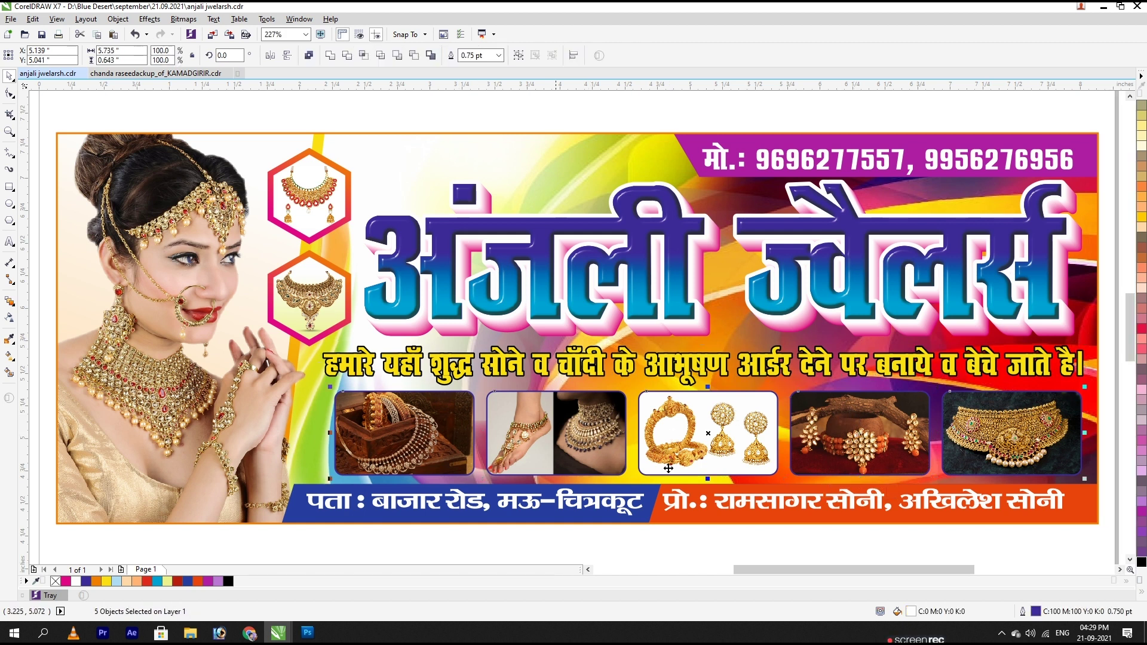
pyautogui.click(1141, 591)
pyautogui.rightClick(1111, 207)
# Step: Try a 1.2 pt outline on the five photo frames and settle on 1 pt
pyautogui.moveTo(492, 57); pyautogui.dragTo(364, 55)
pyautogui.write('1.2')
pyautogui.press('Return')
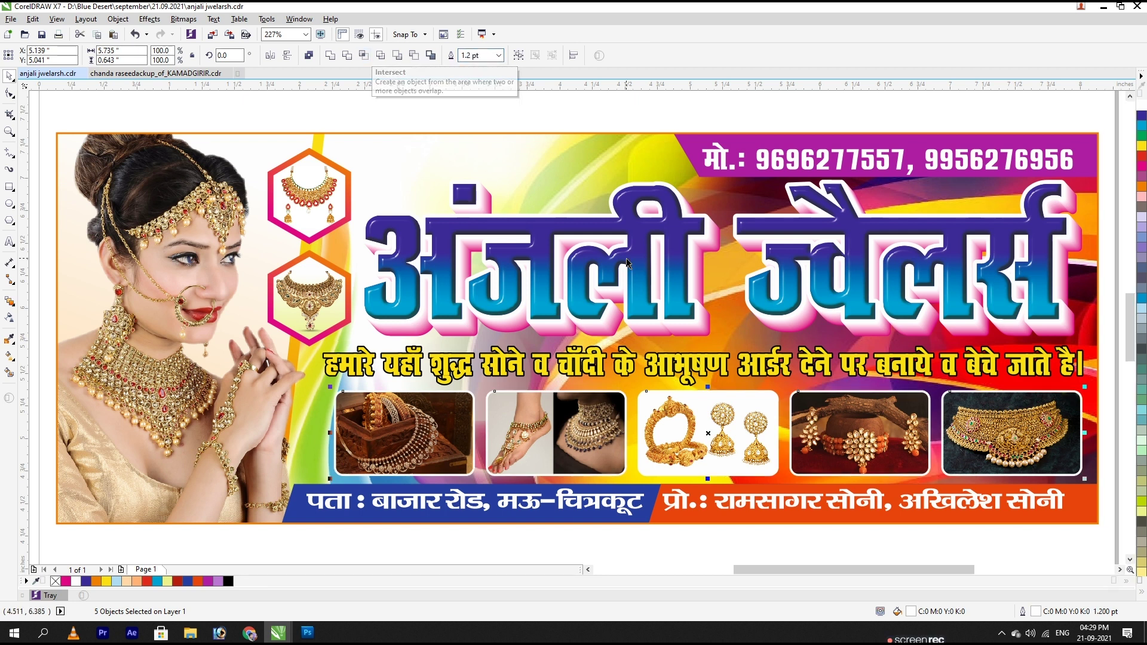
pyautogui.moveTo(486, 56); pyautogui.dragTo(398, 56)
pyautogui.write('1')
pyautogui.press('Return')
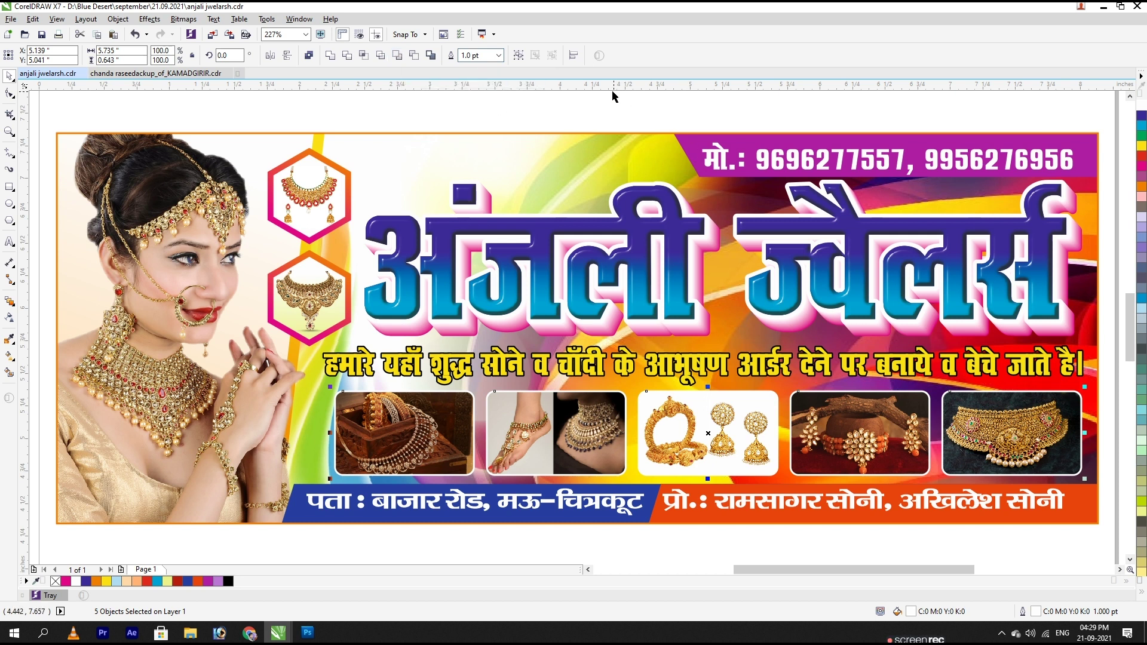
pyautogui.click(611, 109)
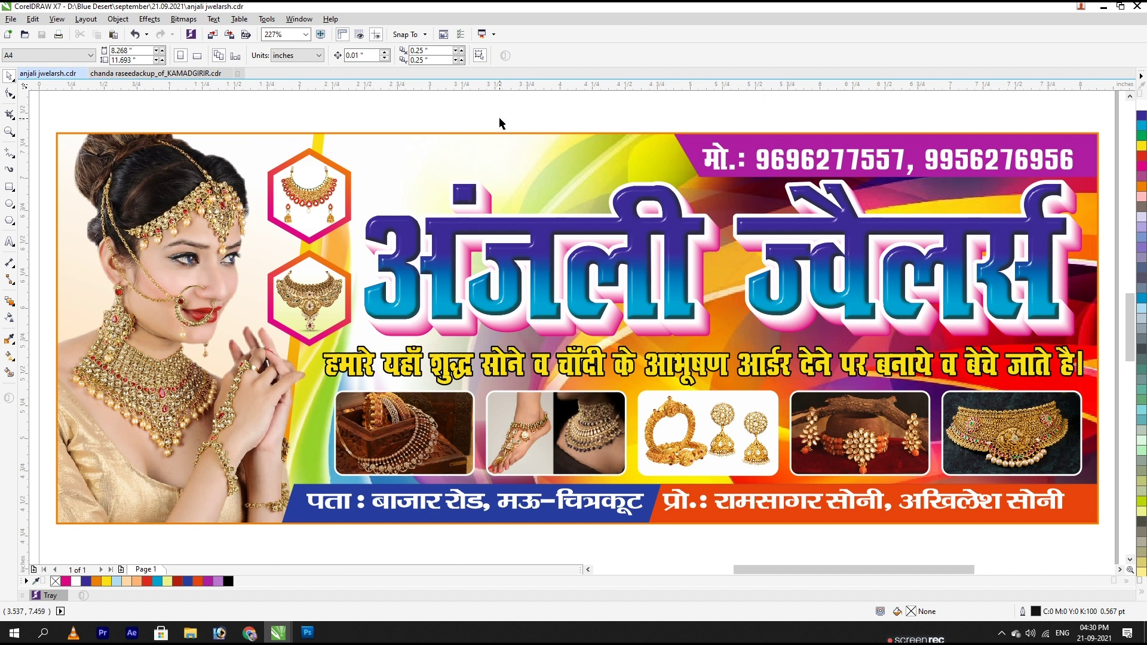
# Step: Try dark blue, C100 M100 Y0 K0, and purple, C40 M100 Y0 K0, as the orange proprietor strip's fill and outline
pyautogui.click(1046, 515)
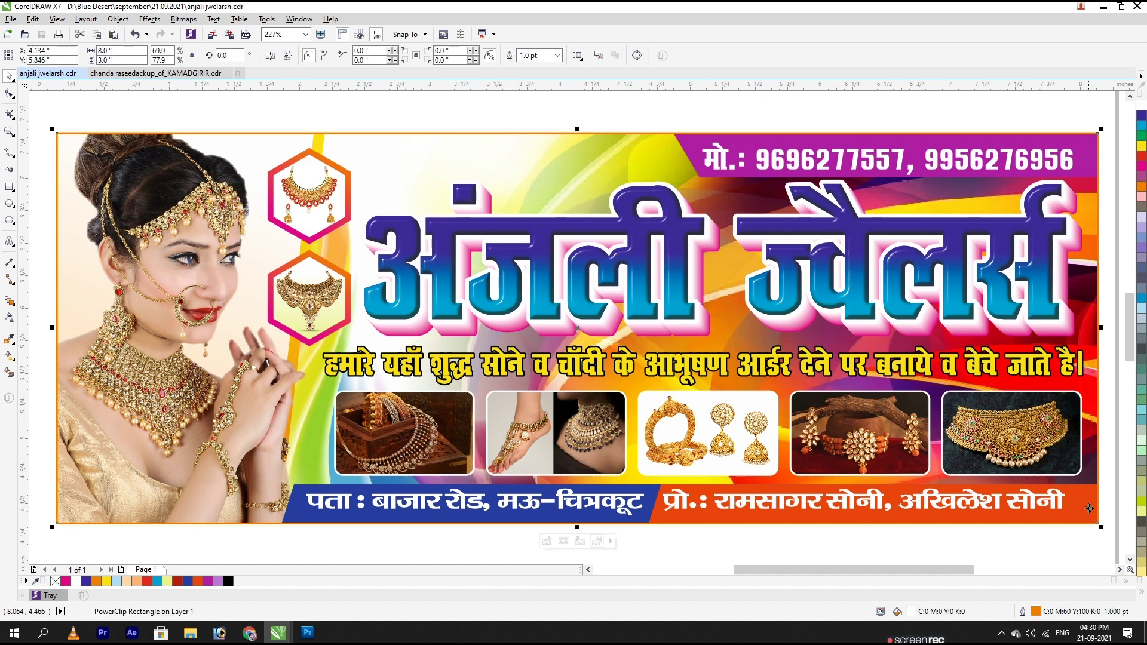
pyautogui.click(1143, 592)
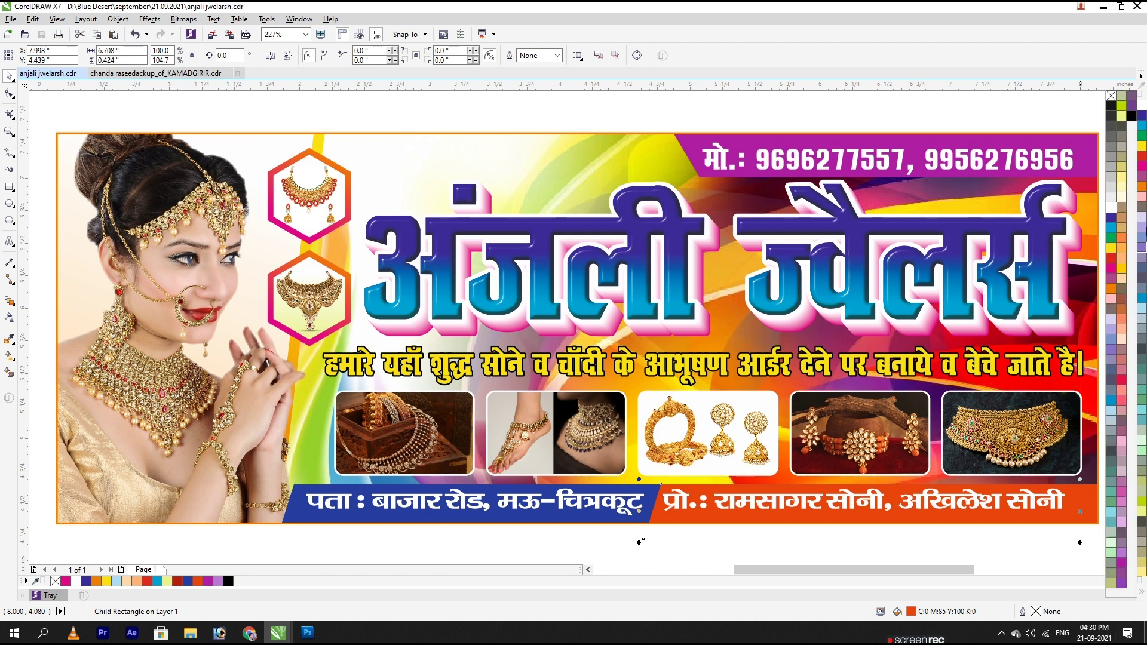
pyautogui.click(1112, 220)
pyautogui.rightClick(1112, 220)
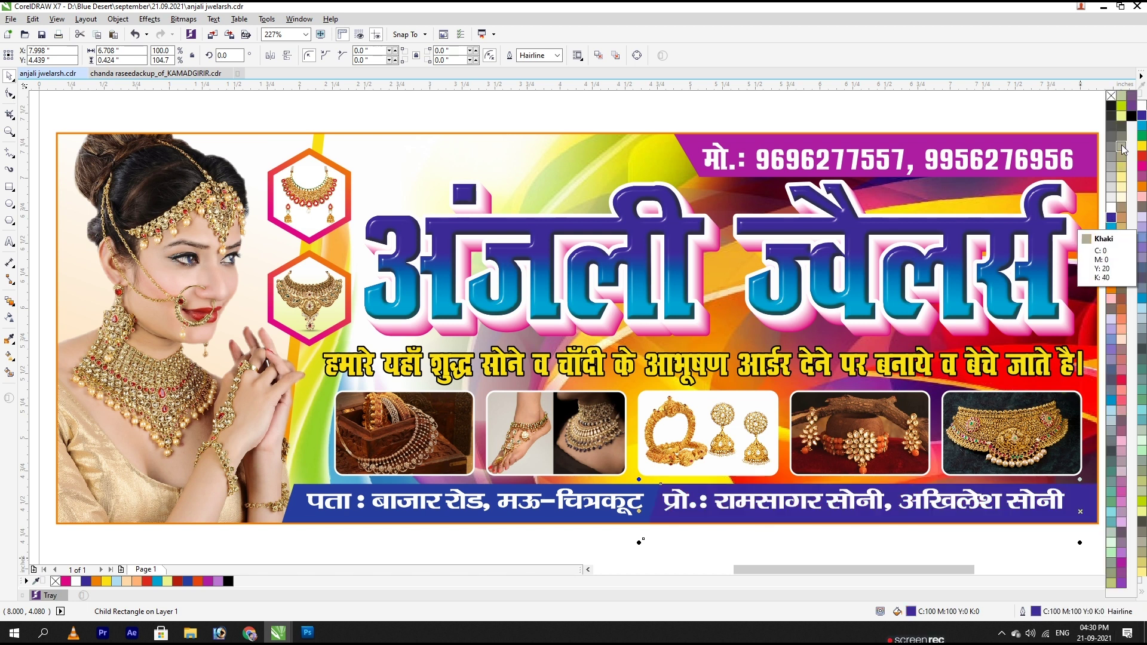
pyautogui.click(1144, 168)
pyautogui.rightClick(1143, 168)
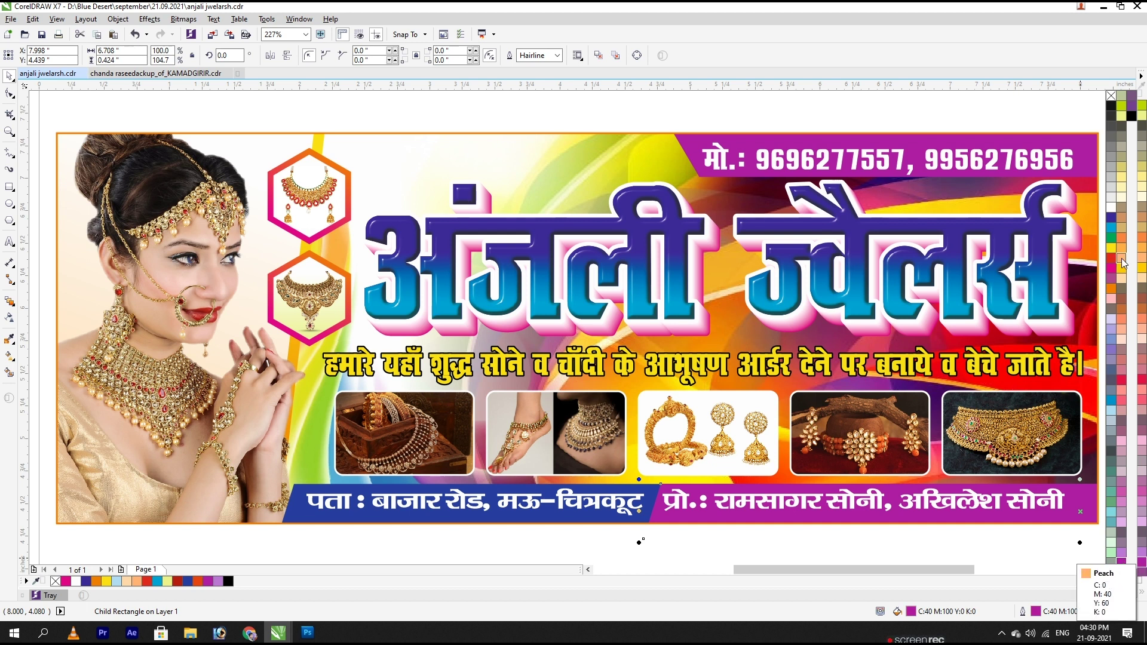
# Step: Fill the proprietor strip with dark green, C100 M0 Y100 K25, and remove its outline
pyautogui.click(1112, 239)
pyautogui.rightClick(1113, 240)
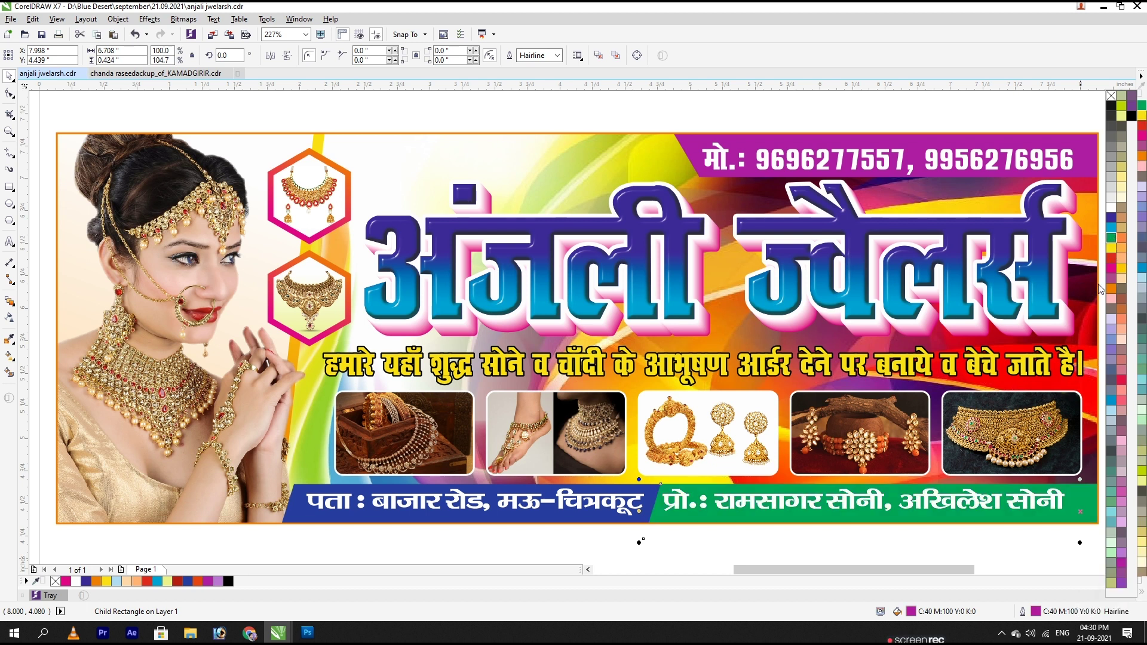
pyautogui.doubleClick(911, 611)
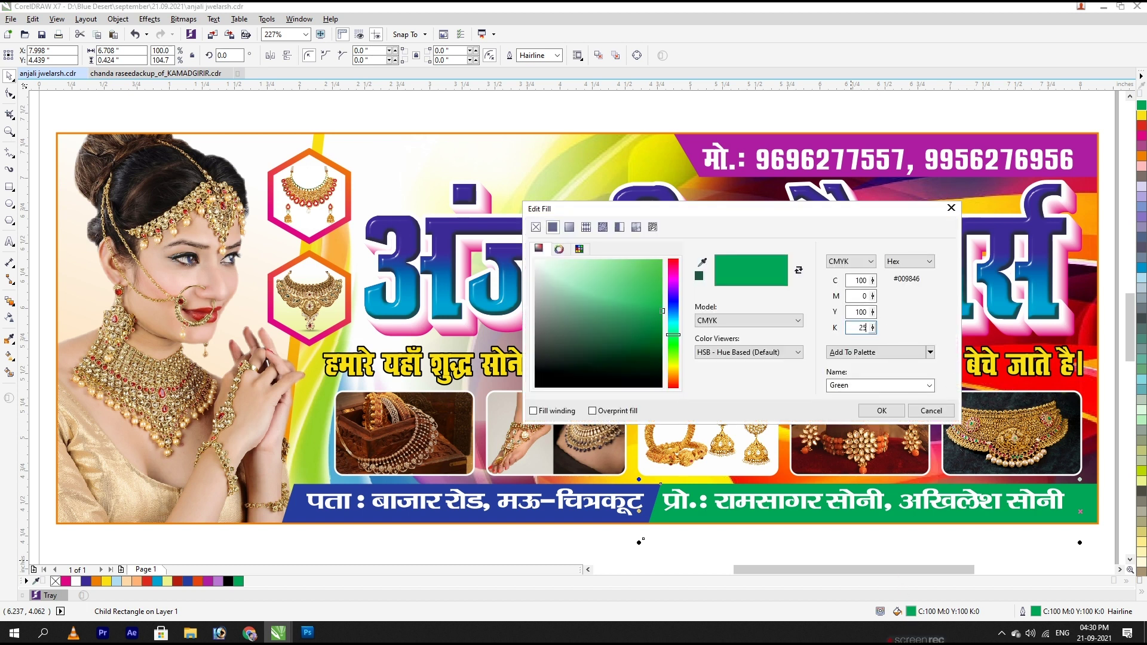
pyautogui.press('Return')
pyautogui.click(1141, 592)
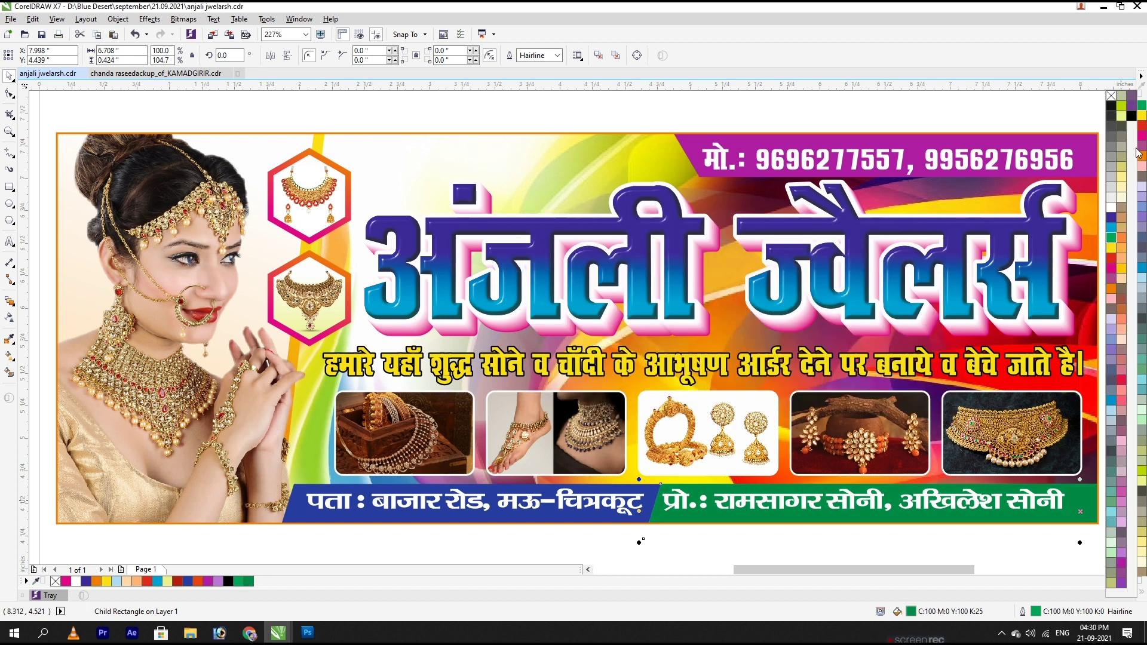
pyautogui.rightClick(1111, 95)
pyautogui.click(654, 106)
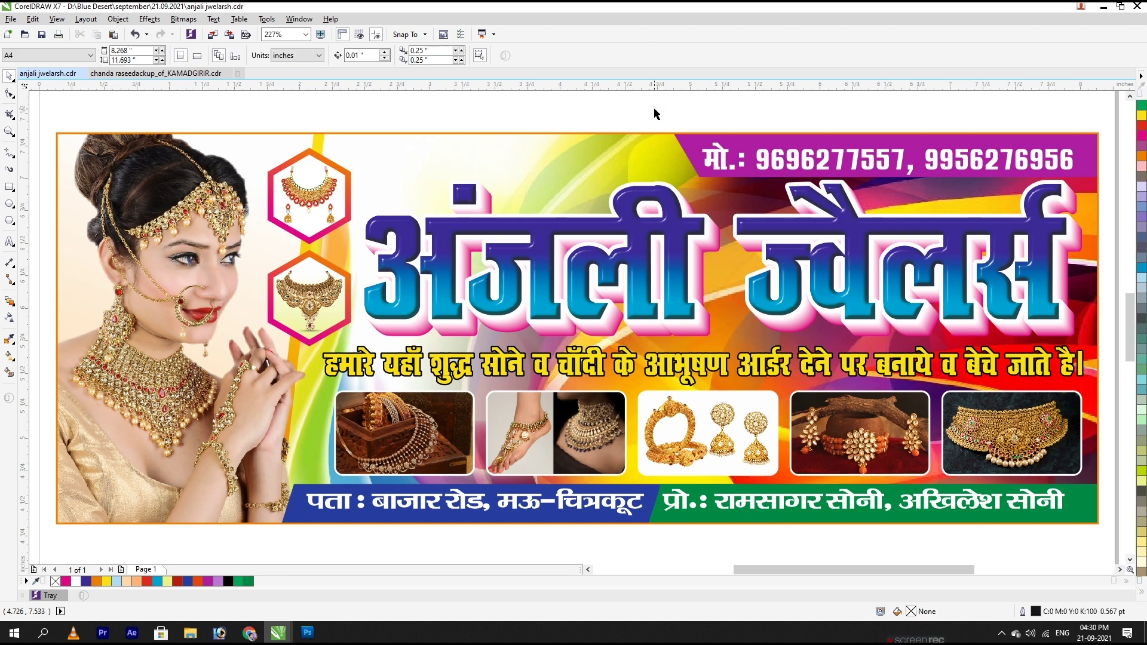
# Step: Ungroup the proprietor text and shift it about 0.1 inch right on the green strip
pyautogui.keyDown('ctrl'); pyautogui.click(642, 491); pyautogui.keyUp('ctrl')
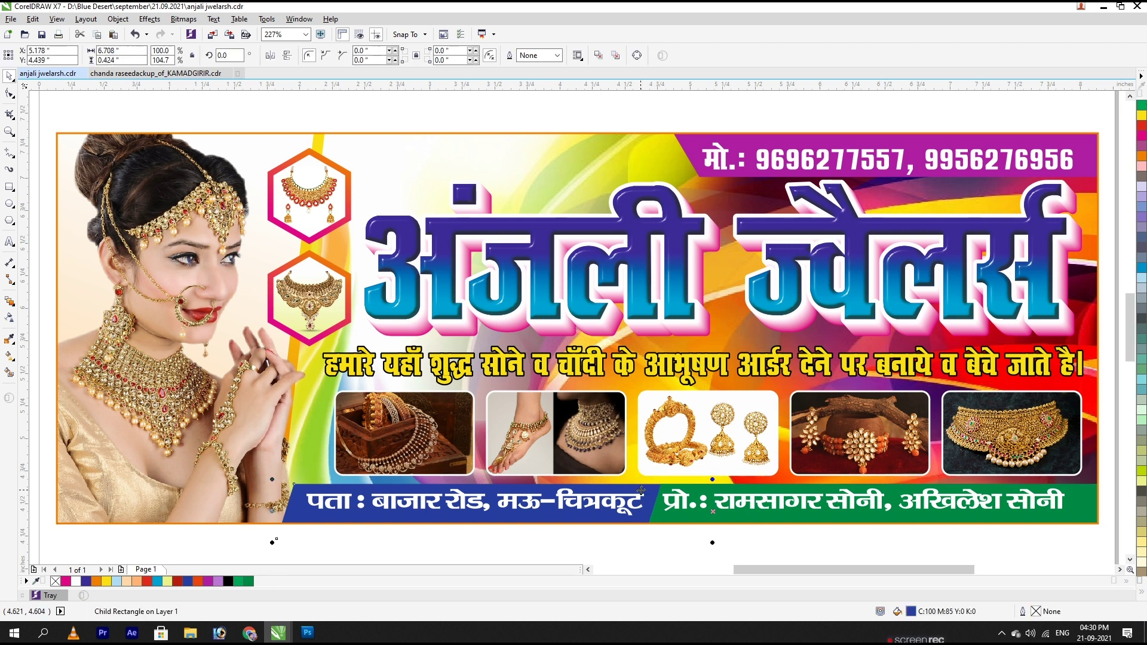
pyautogui.click(803, 506)
pyautogui.hotkey('ctrl', 'u')
pyautogui.click(832, 529)
pyautogui.moveTo(857, 500); pyautogui.dragTo(870, 500)
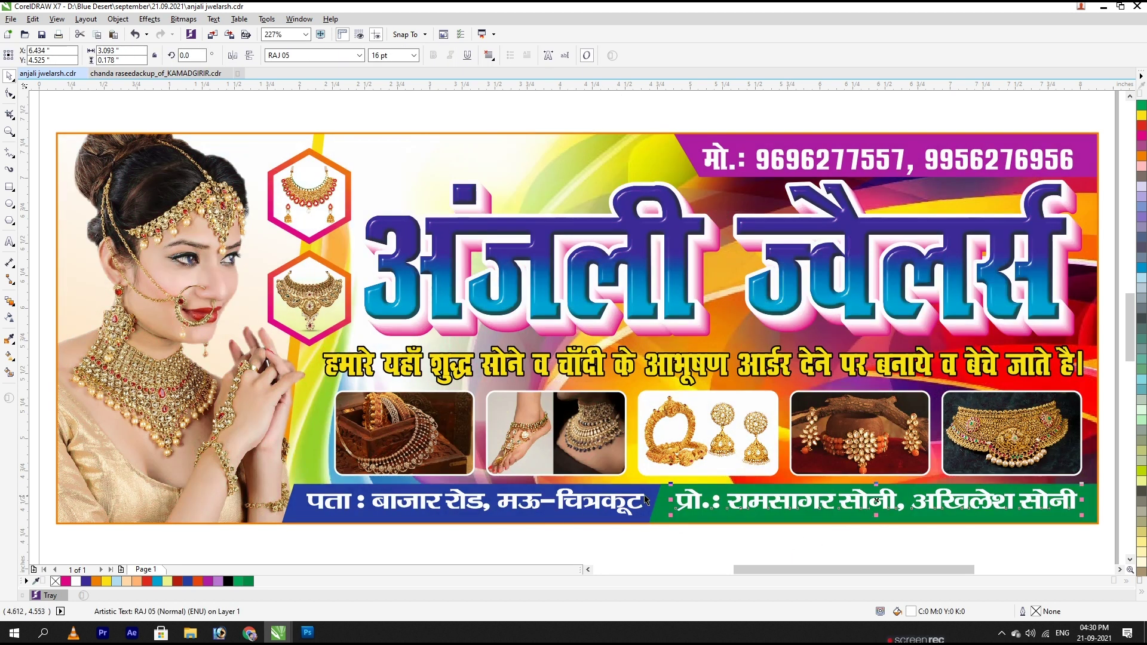
# Step: Widen the address text to 100.6% and the green proprietor strip to about 6.79 inches
pyautogui.click(666, 495)
pyautogui.click(615, 503)
pyautogui.moveTo(647, 502); pyautogui.dragTo(651, 502)
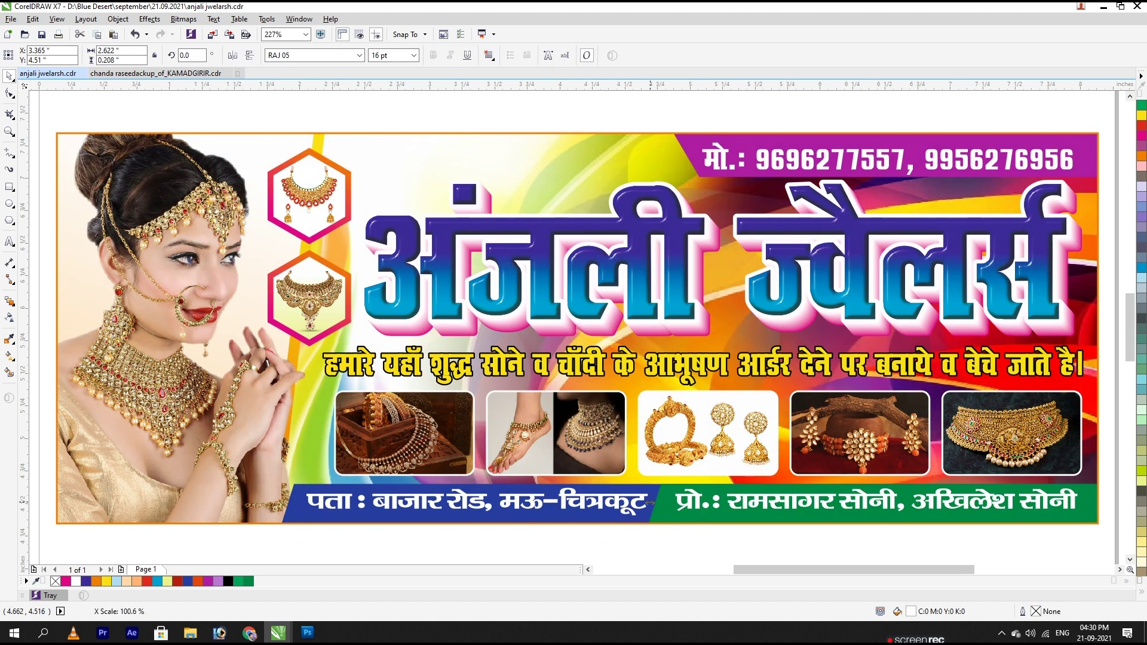
pyautogui.click(668, 494)
pyautogui.keyDown('ctrl'); pyautogui.click(668, 495); pyautogui.keyUp('ctrl')
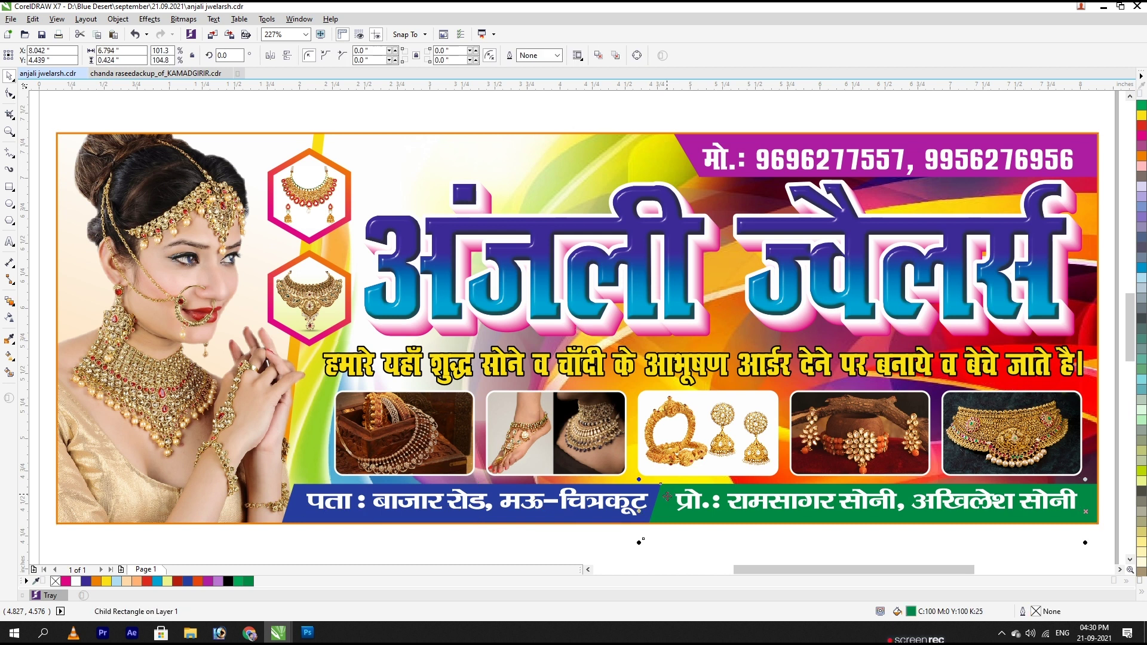
# Step: Stretch the proprietor and address texts taller, to about 16.6 pt, and fine-tune their widths to fit the strips
pyautogui.keyDown('ctrl'); pyautogui.click(709, 508); pyautogui.keyUp('ctrl')
pyautogui.moveTo(878, 515); pyautogui.dragTo(873, 518)
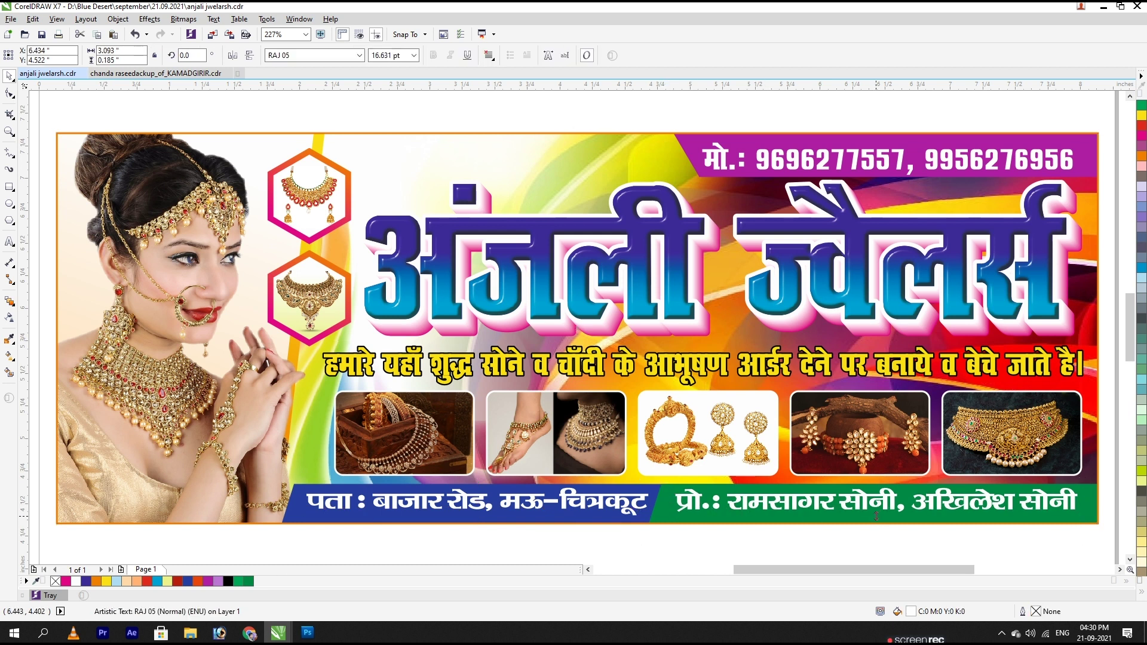
pyautogui.keyDown('ctrl'); pyautogui.click(644, 504); pyautogui.keyUp('ctrl')
pyautogui.hotkey('ctrl', 'r')
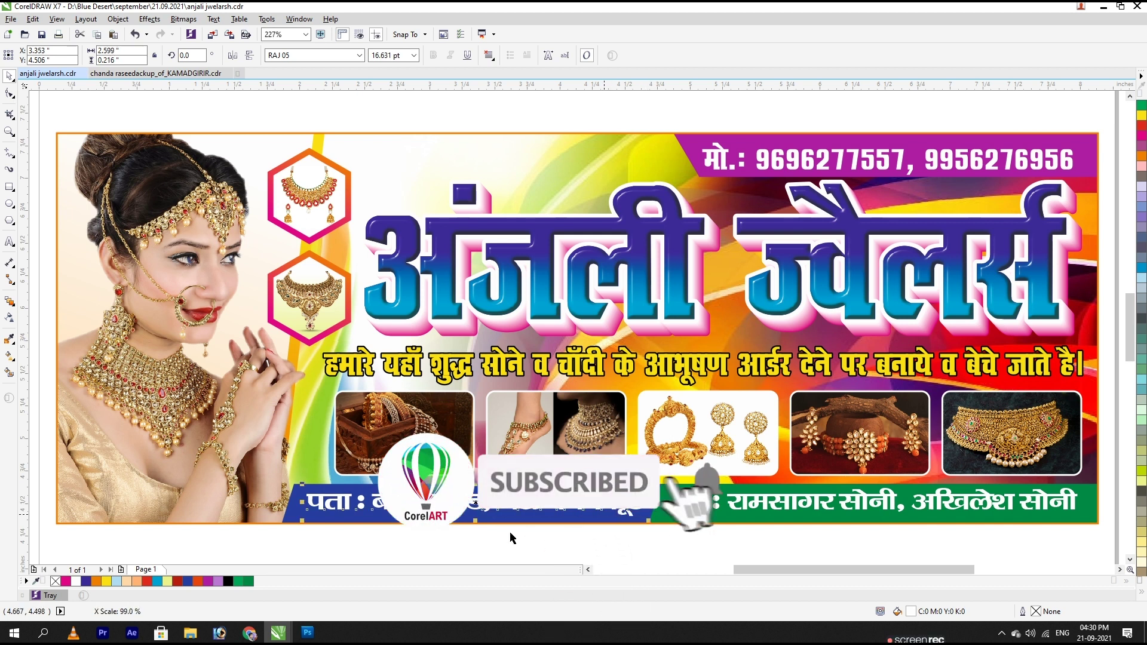
pyautogui.click(528, 549)
pyautogui.click(681, 504)
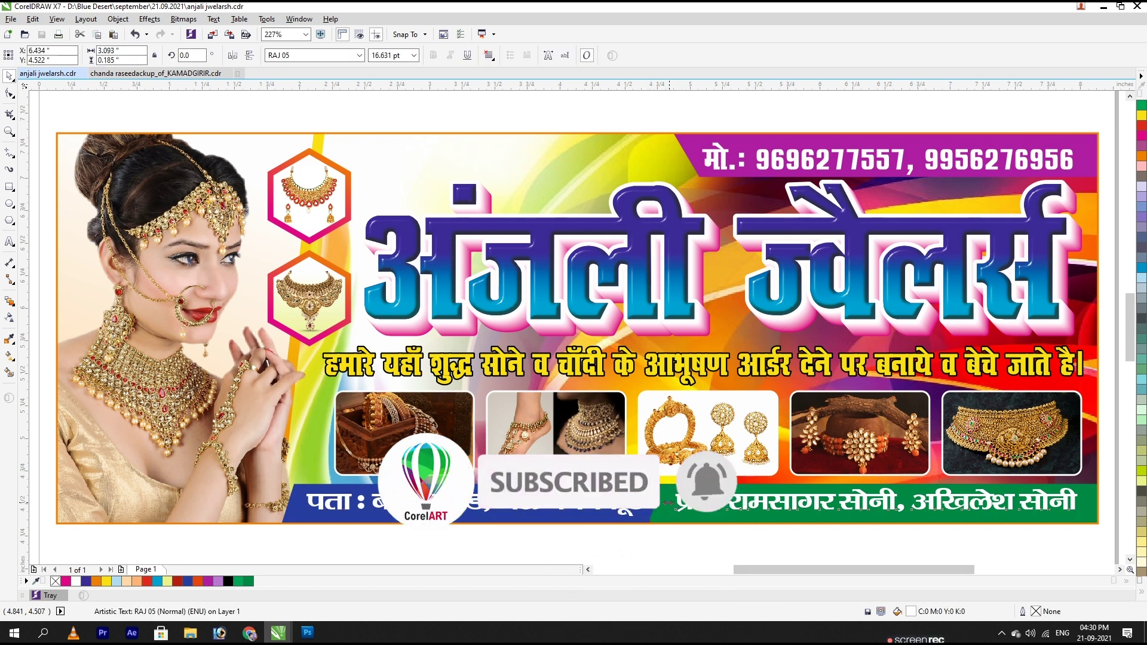
pyautogui.moveTo(675, 503); pyautogui.dragTo(670, 503)
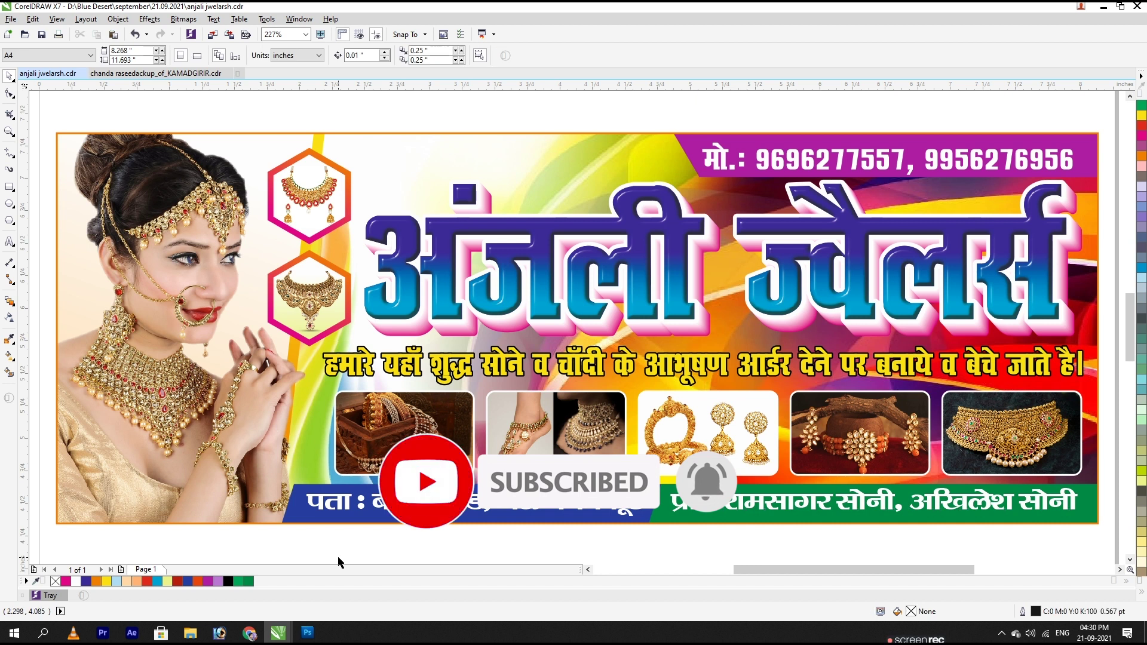
# Step: Extend the blue address strip leftward to about 6.79 inches wide and bring the bride photo in front of it
pyautogui.click(296, 508)
pyautogui.keyDown('ctrl'); pyautogui.click(289, 509); pyautogui.keyUp('ctrl')
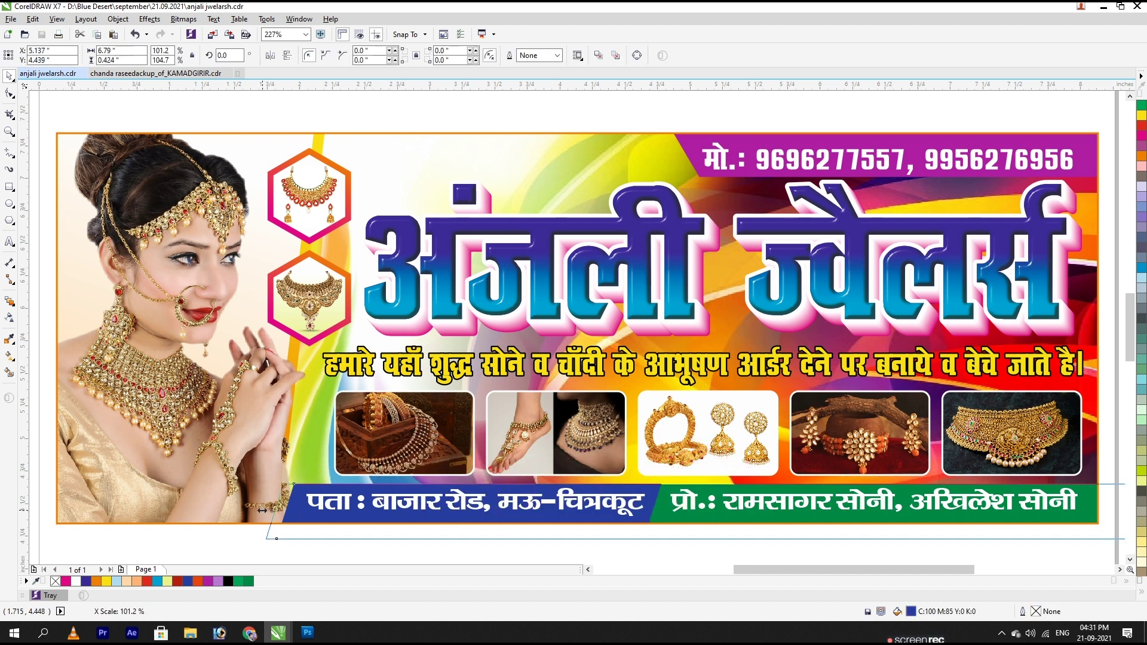
pyautogui.keyDown('ctrl'); pyautogui.click(233, 472); pyautogui.keyUp('ctrl')
pyautogui.hotkey('shift', 'pageup')
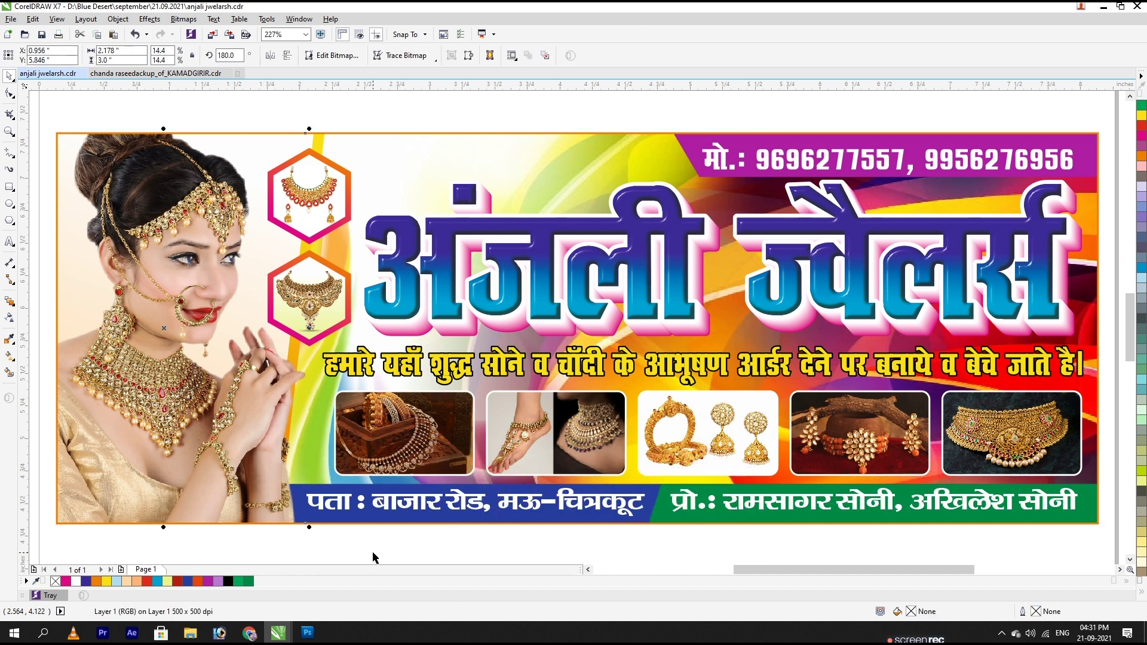
pyautogui.click(374, 556)
# Step: Edit the banner's PowerClip contents and recolour the gradient panel behind the bride with orange
pyautogui.click(227, 164)
pyautogui.press('Delete')
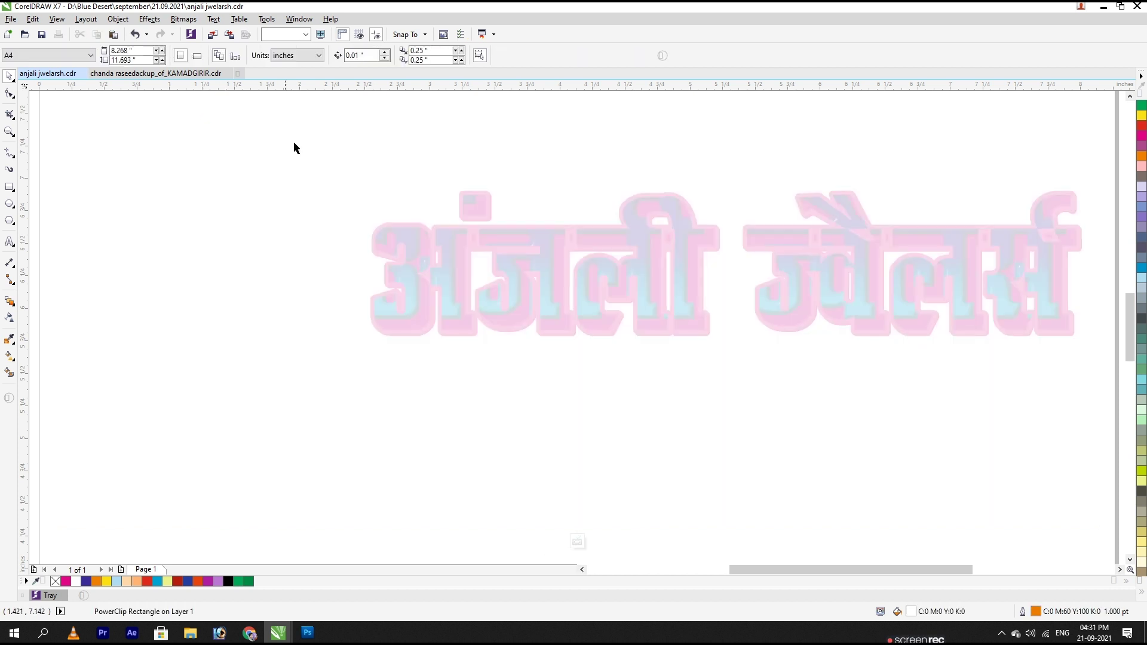
pyautogui.click(310, 136)
pyautogui.scroll(-4, 374, 192)
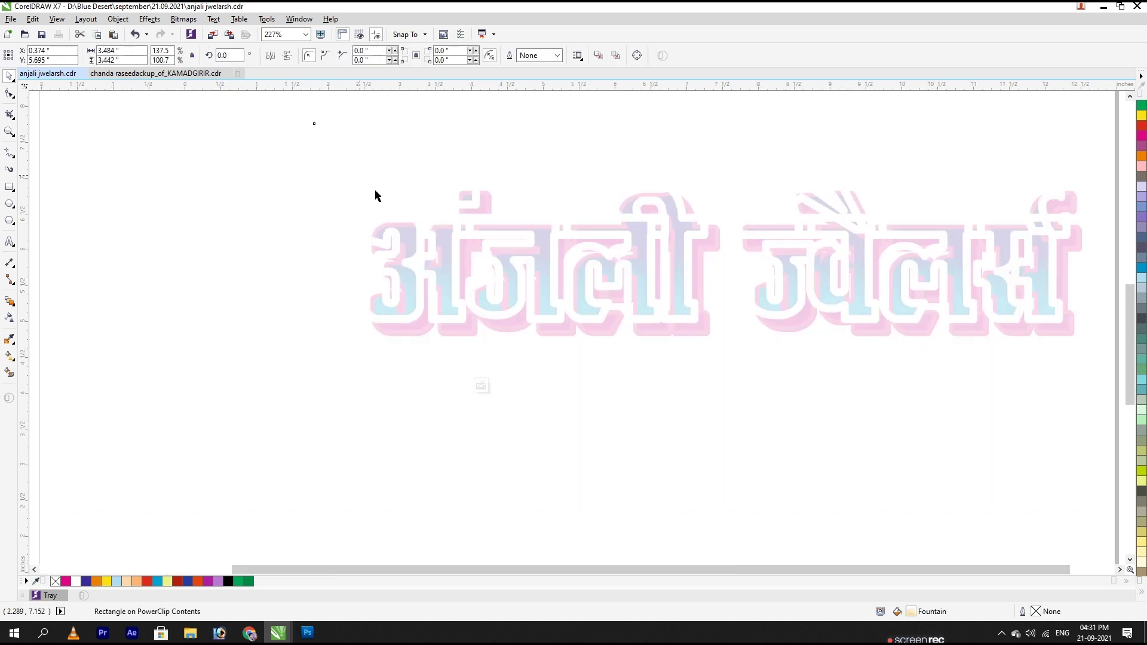
pyautogui.hotkey('ctrl', 'z')
pyautogui.press('g')
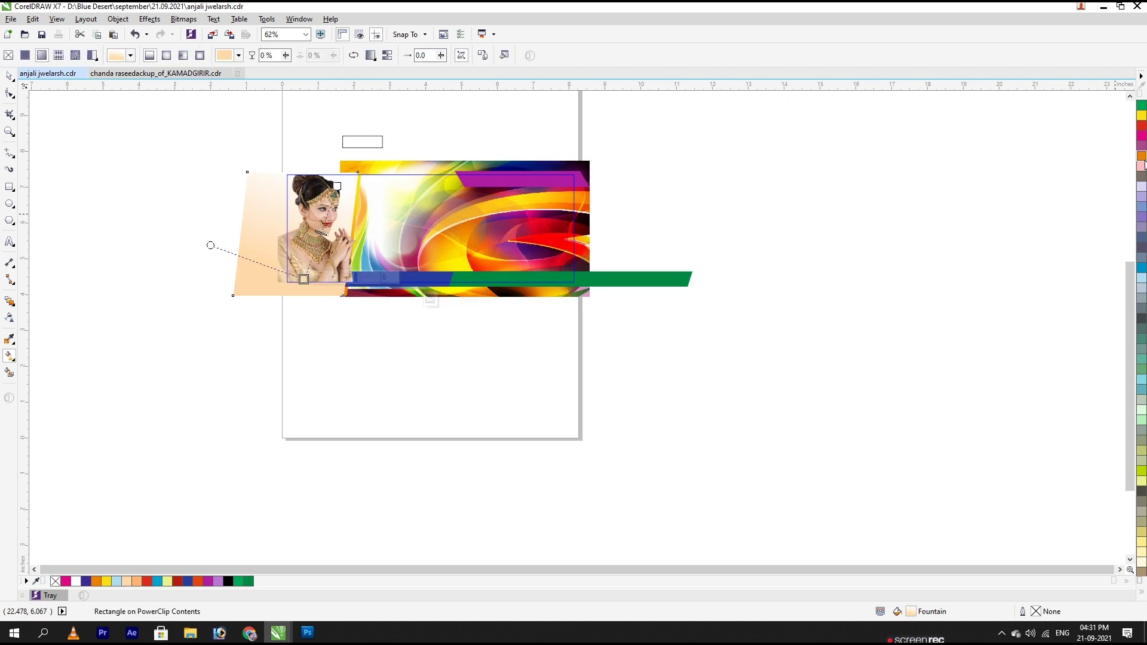
pyautogui.click(1141, 157)
pyautogui.press('space')
pyautogui.keyDown('ctrl'); pyautogui.click(506, 390); pyautogui.keyUp('ctrl')
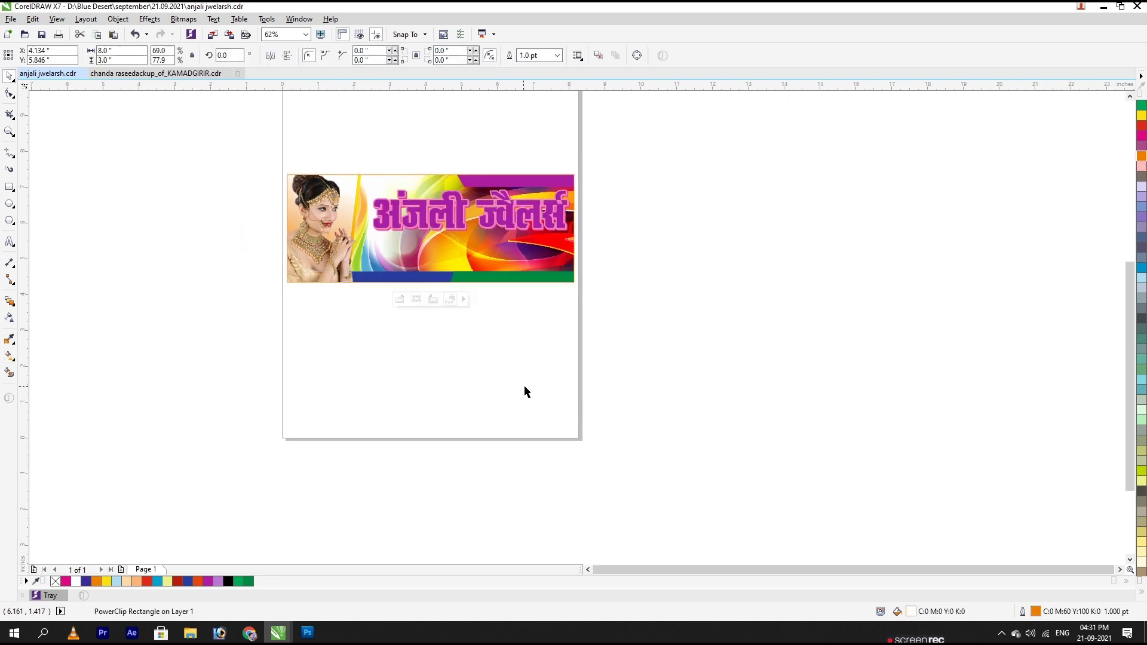
# Step: Select all the banner objects and group them
pyautogui.click(706, 200)
pyautogui.moveTo(728, 137); pyautogui.dragTo(237, 334)
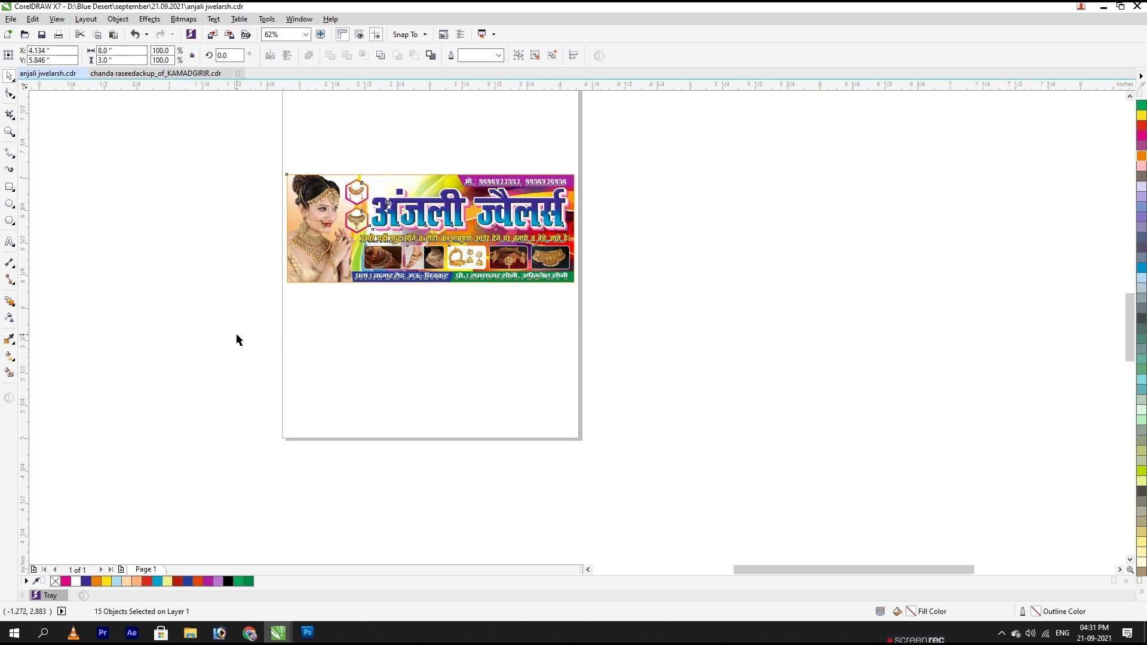
pyautogui.hotkey('shift', 'F2')
pyautogui.hotkey('ctrl', 'g')
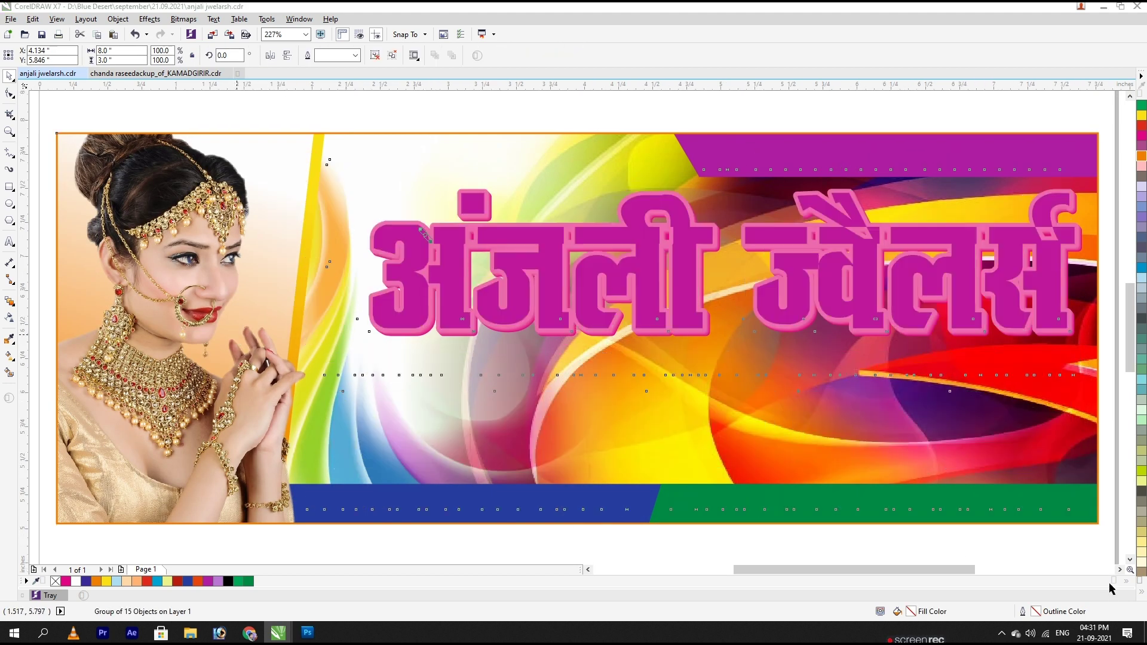
# Step: Preview the grouped banner full screen and check the whole design on the page
pyautogui.press('F9')
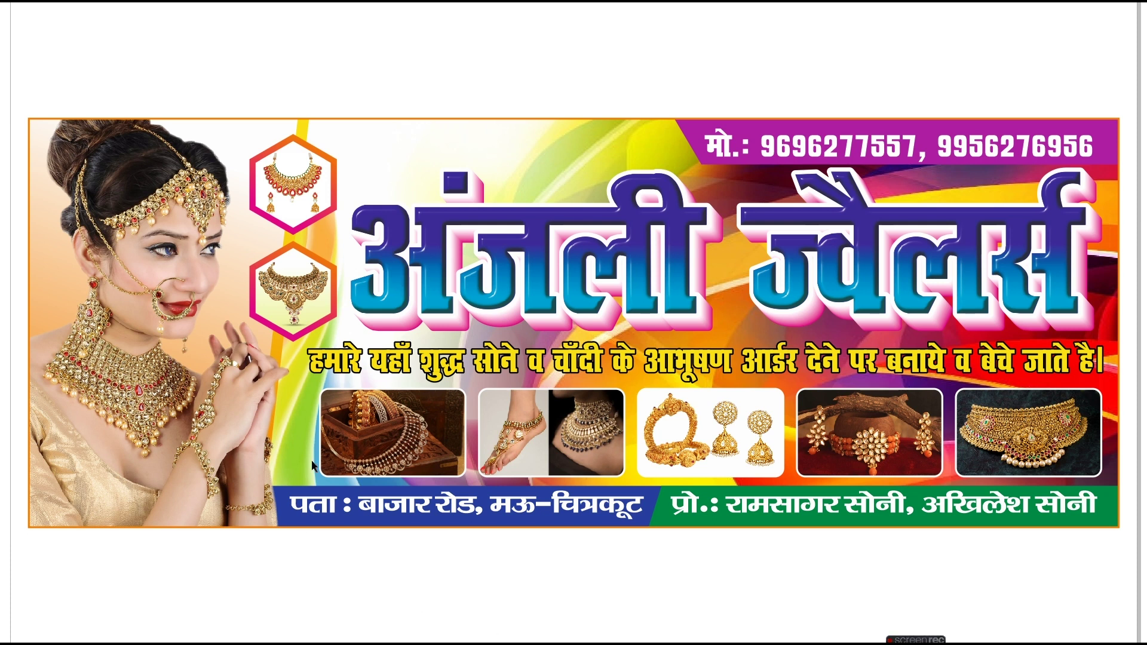
pyautogui.click(363, 405)
pyautogui.click(443, 110)
pyautogui.click(403, 280)
pyautogui.scroll(-2, 401, 342)
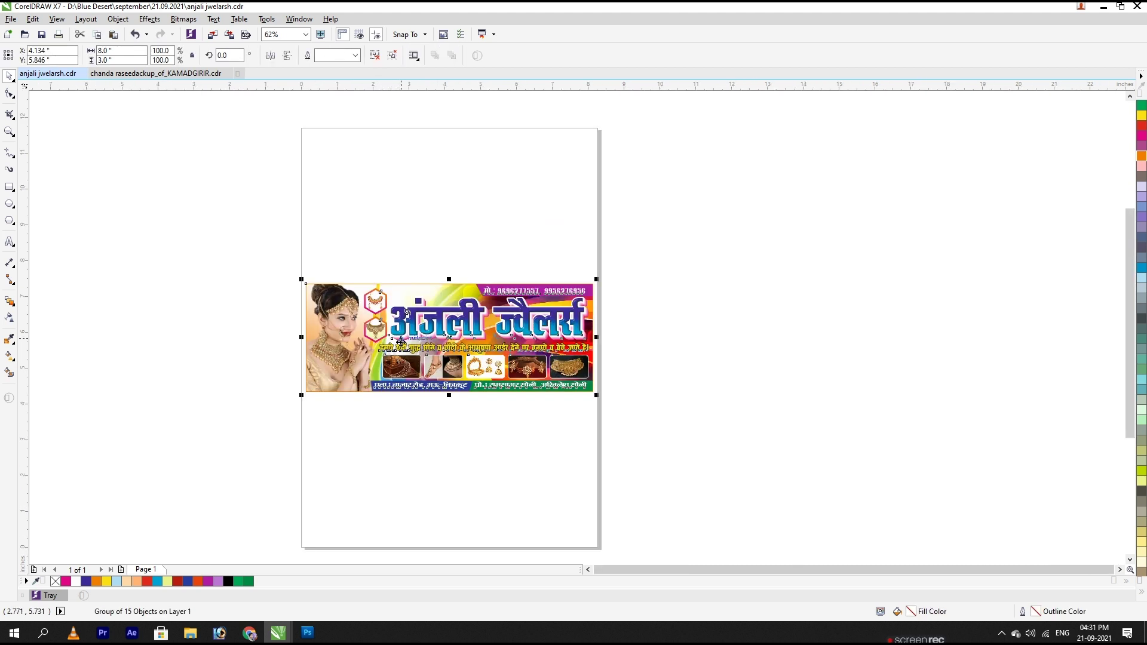
pyautogui.press('F4')
pyautogui.click(142, 109)
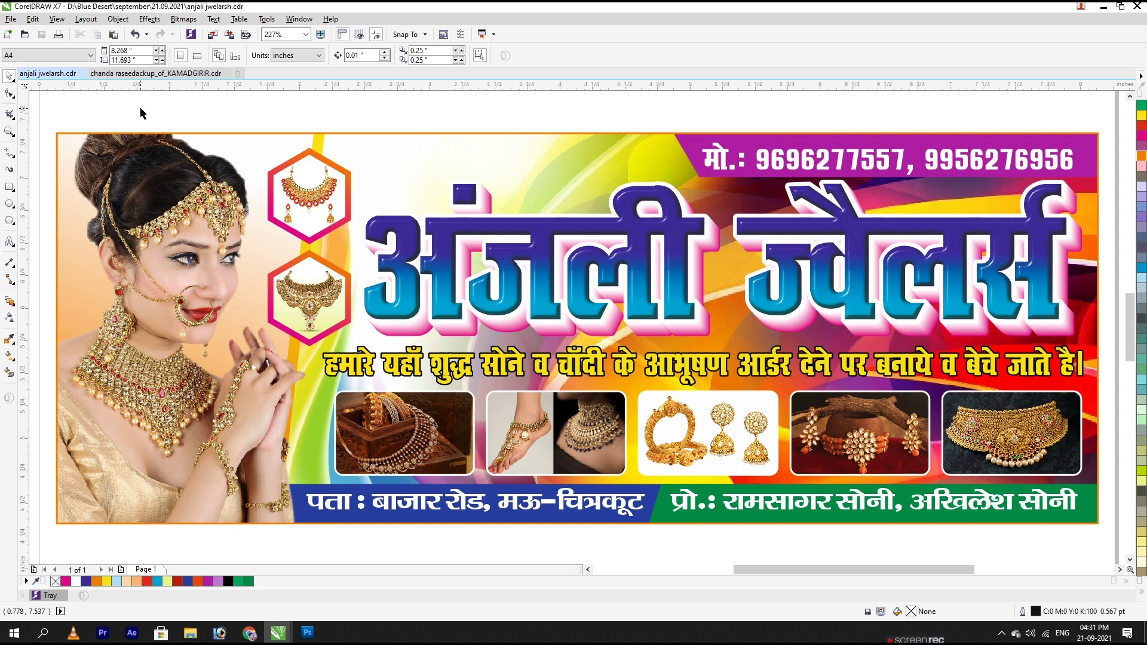
pyautogui.click(425, 234)
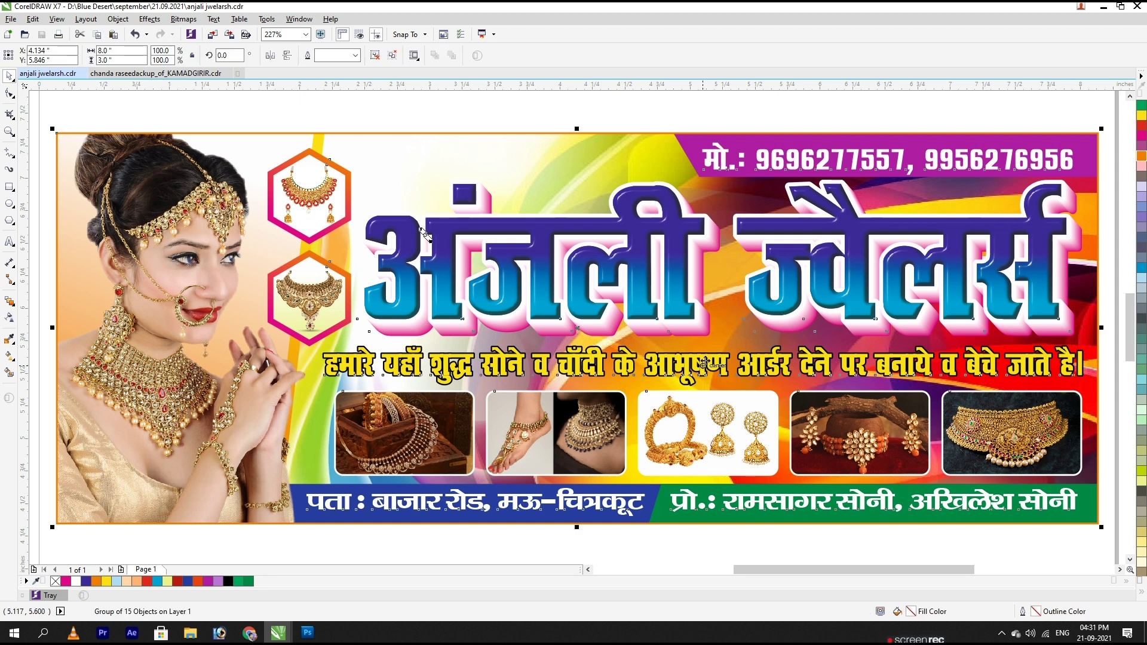
pyautogui.click(484, 113)
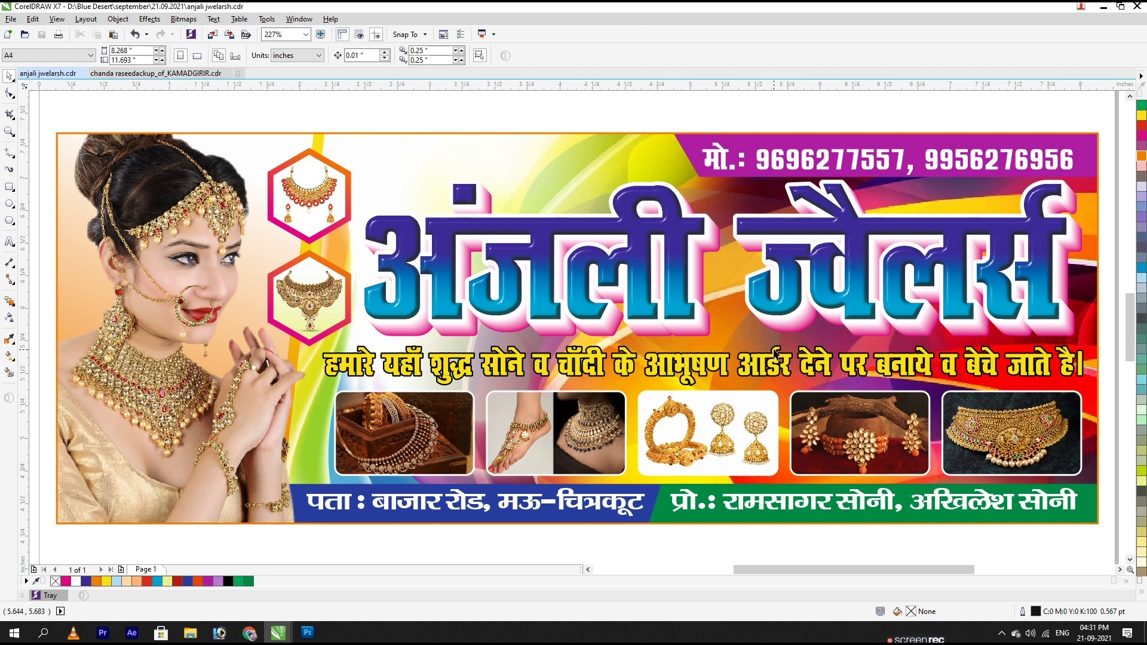
# Step: Adjust the black outline width of the yellow slogan within the group
pyautogui.click(775, 354)
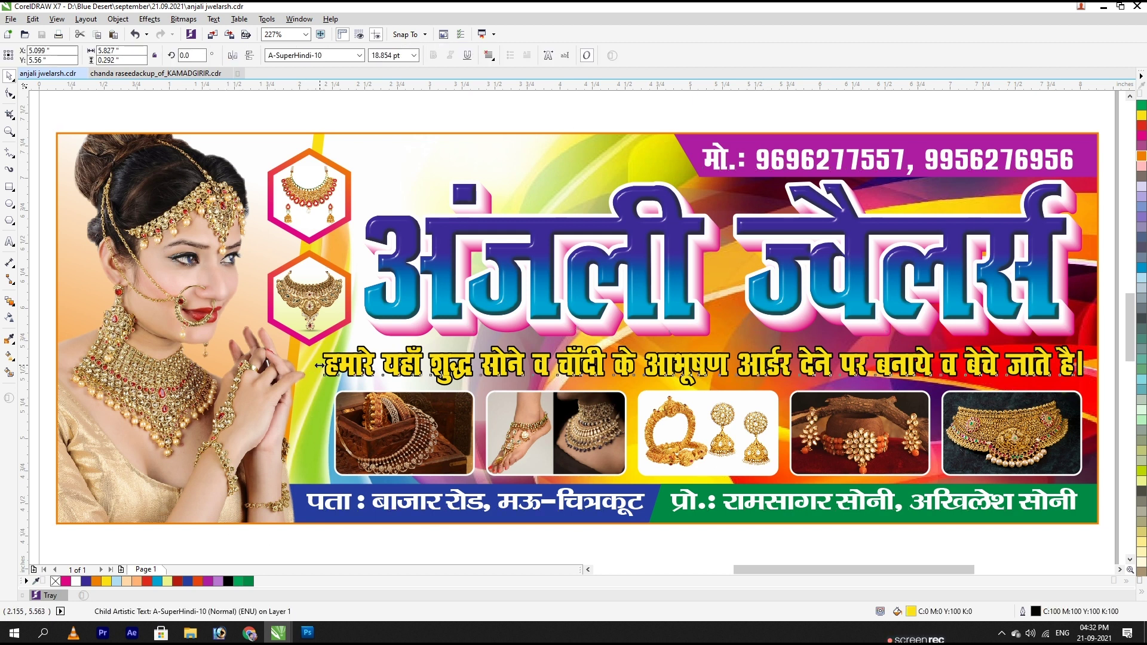
pyautogui.press('F12')
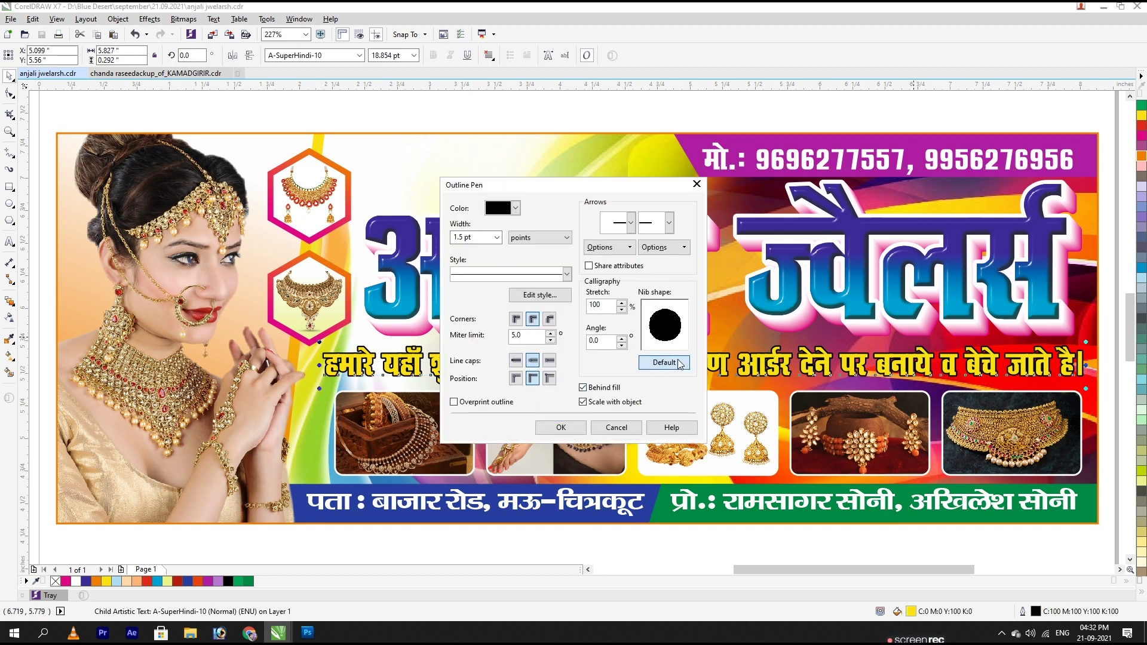
pyautogui.click(476, 239)
pyautogui.write('1')
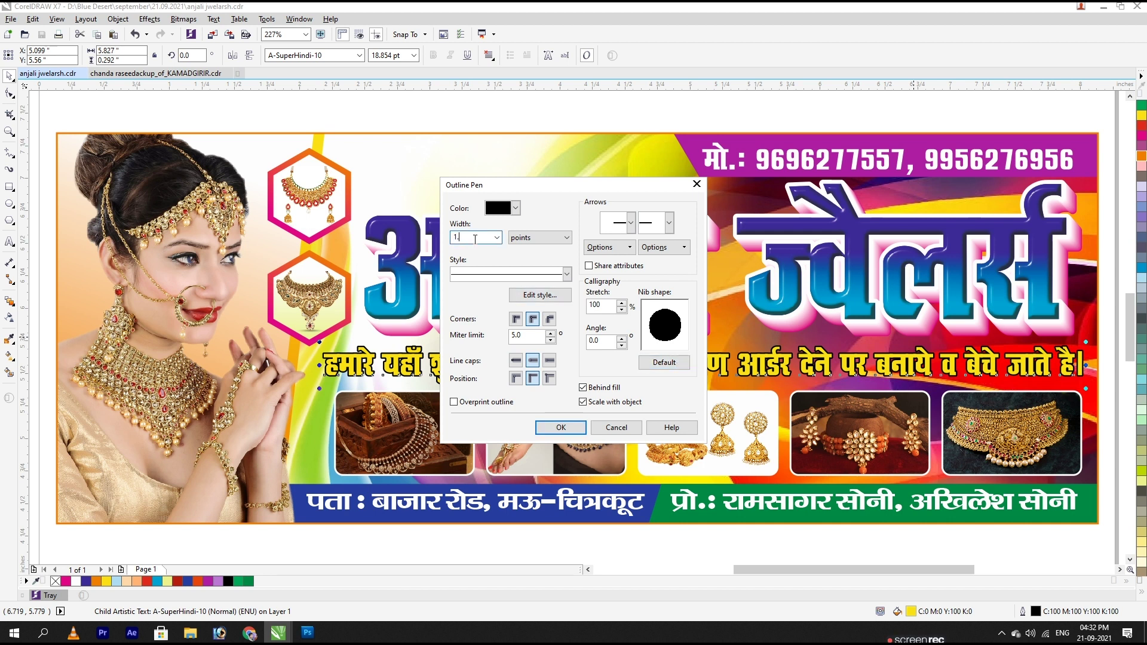
pyautogui.write('8.85')
pyautogui.press('Return')
pyautogui.click(491, 117)
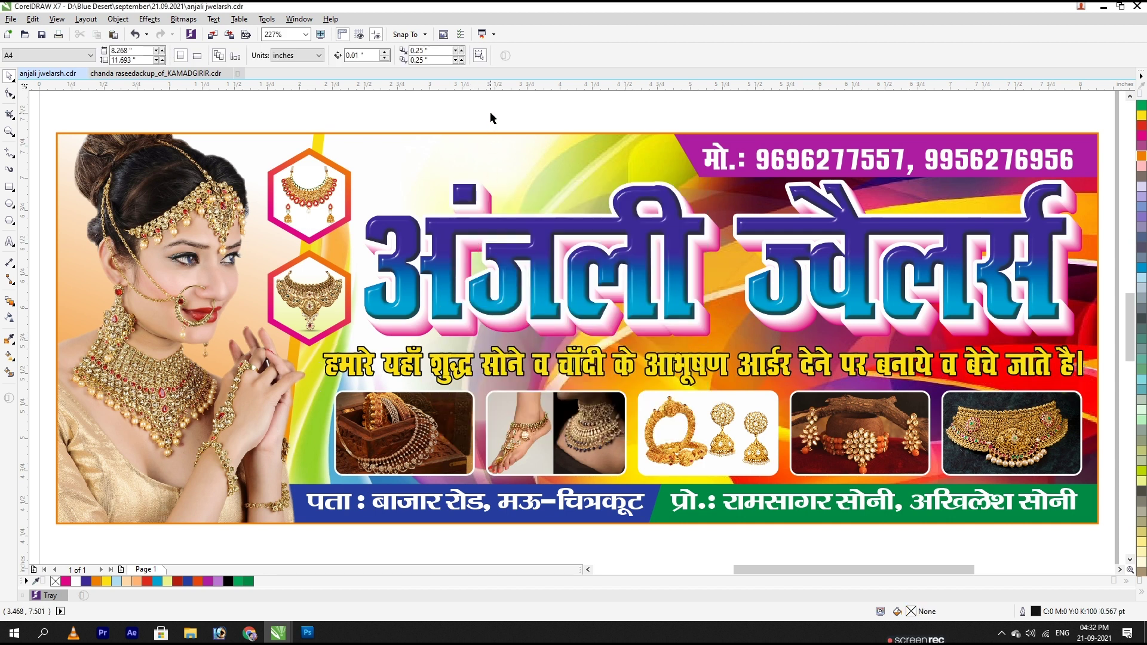
# Step: Move the faded swirl background bitmap about 1 inch left, then try repeating the move and undo the repeat
pyautogui.click(395, 160)
pyautogui.click(375, 56)
pyautogui.click(382, 169)
pyautogui.keyDown('ctrl'); pyautogui.click(381, 169); pyautogui.keyUp('ctrl')
pyautogui.moveTo(382, 168); pyautogui.dragTo(254, 157)
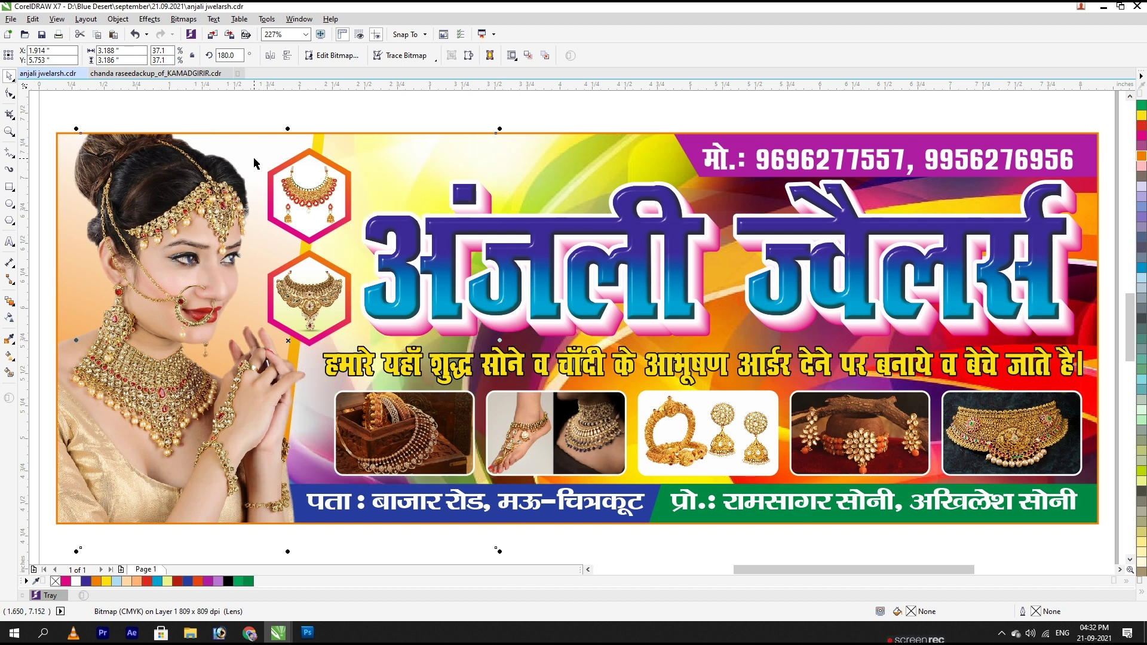
pyautogui.hotkey('ctrl', 'r')
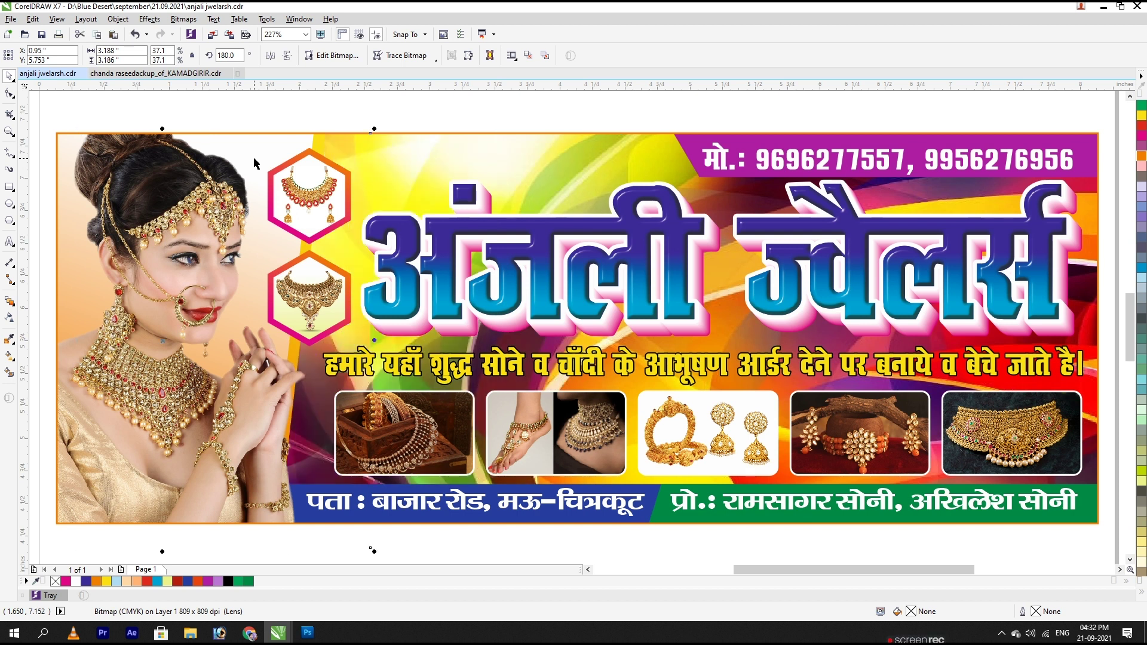
pyautogui.hotkey('ctrl', 'z')
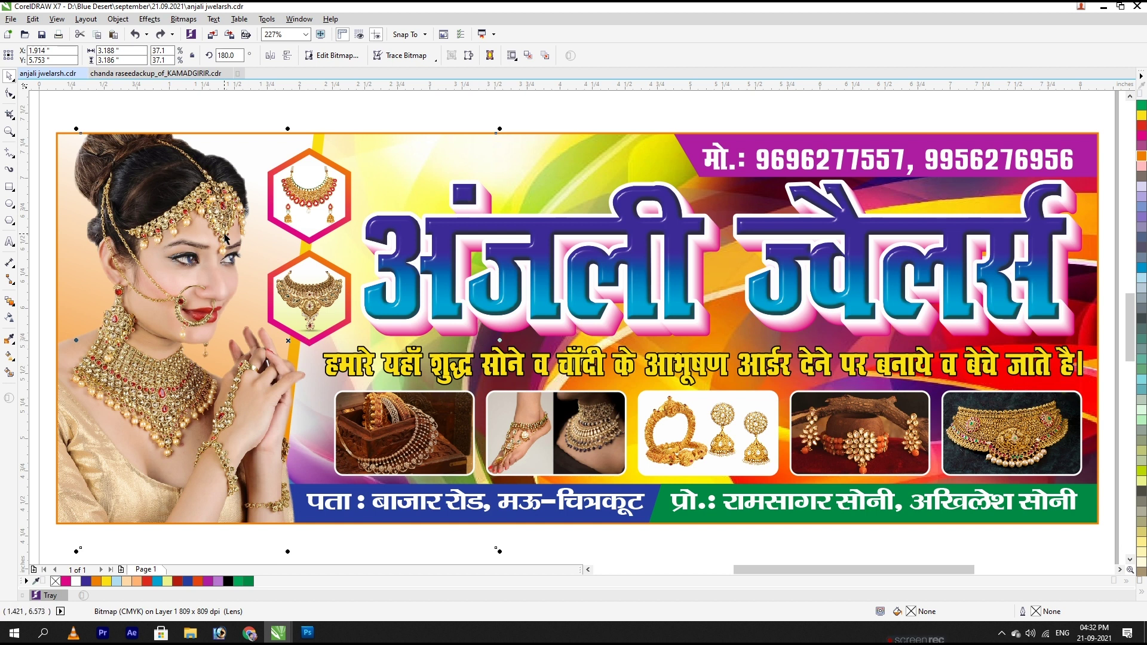
# Step: Cut the faded swirl bitmap out of the banner frame, paste it on the page, and send it behind the banner
pyautogui.hotkey('ctrl', 'x')
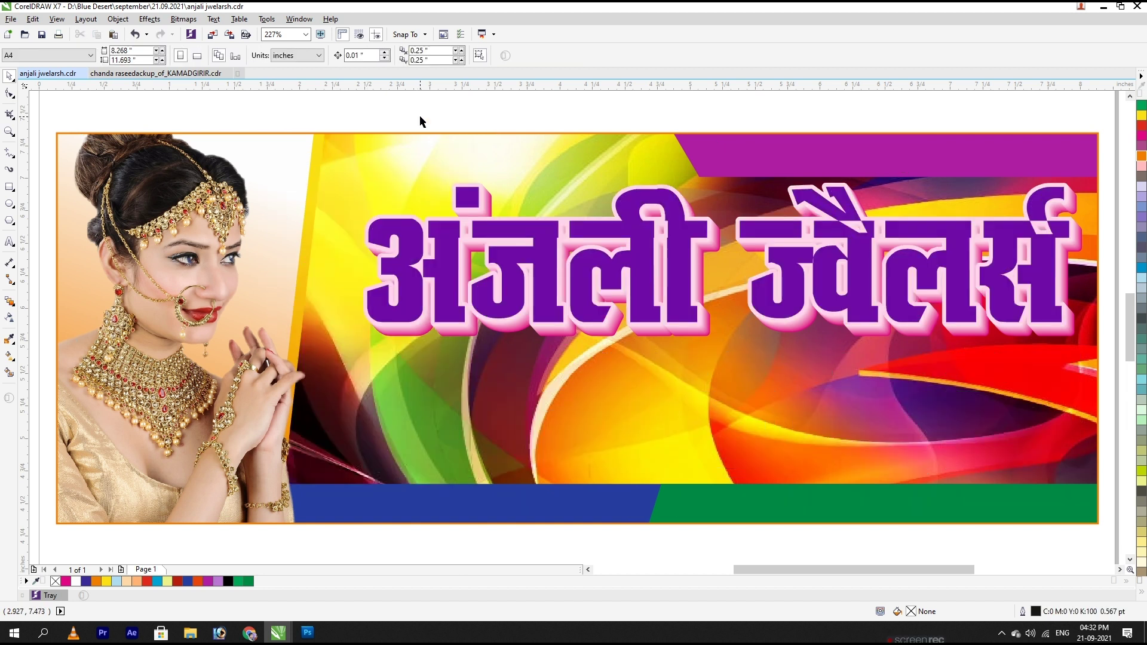
pyautogui.hotkey('ctrl', 'v')
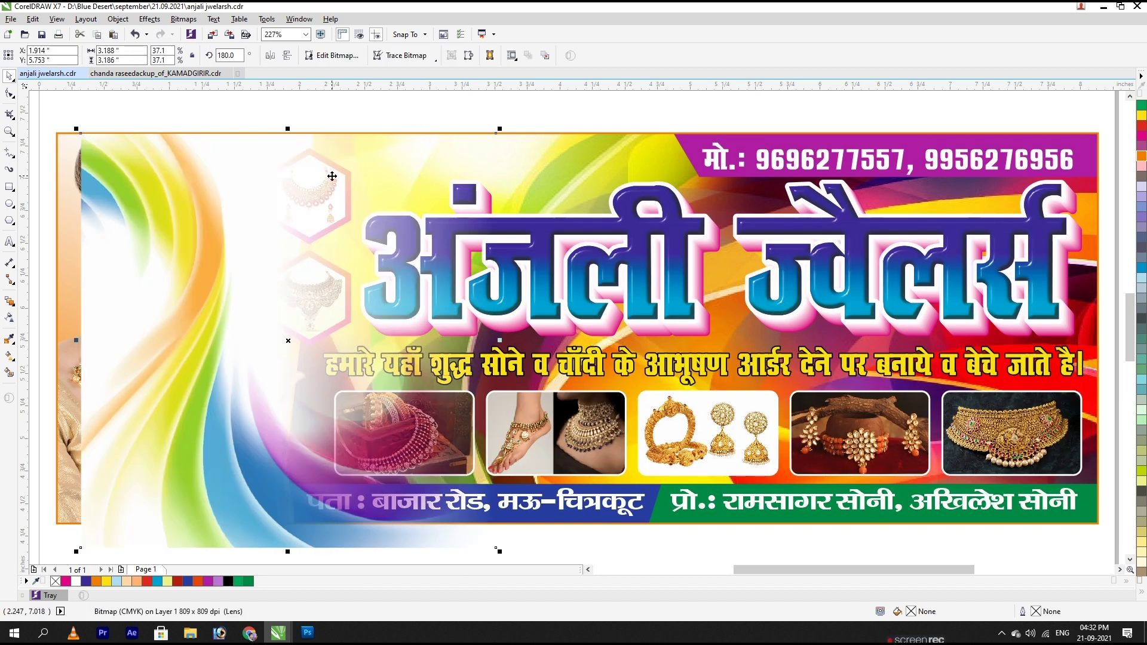
pyautogui.hotkey('shift', 'pagedown')
pyautogui.click(358, 159)
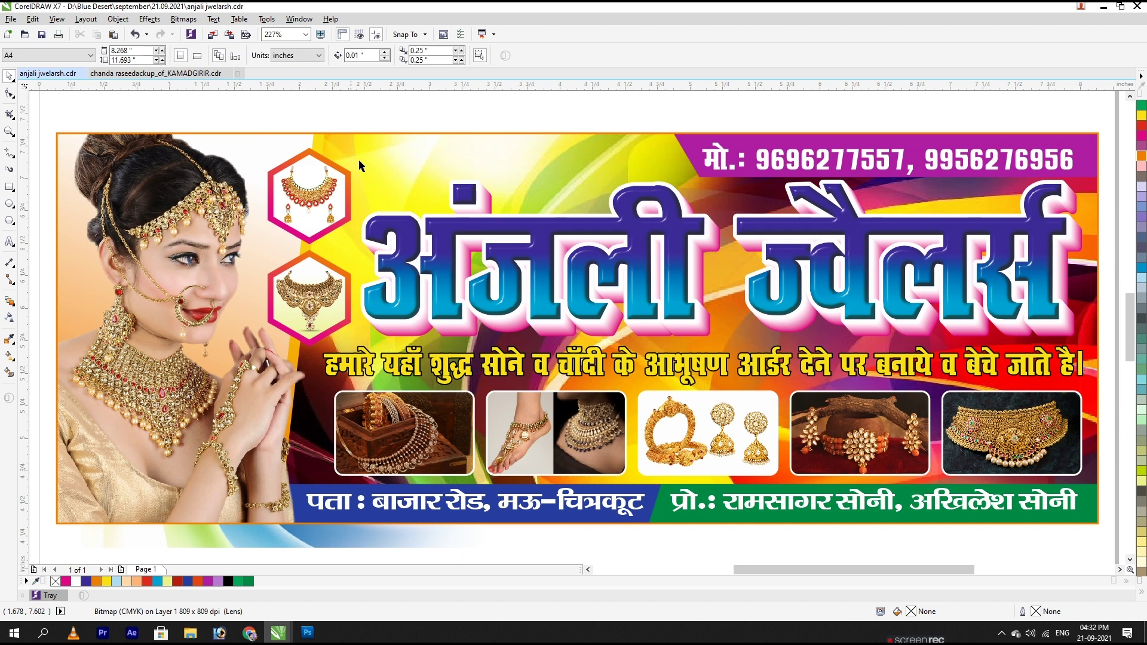
# Step: Move the swirl bitmap off the left side of the page, then cut it and paste it inside the banner frame
pyautogui.keyDown('ctrl'); pyautogui.click(386, 159); pyautogui.keyUp('ctrl')
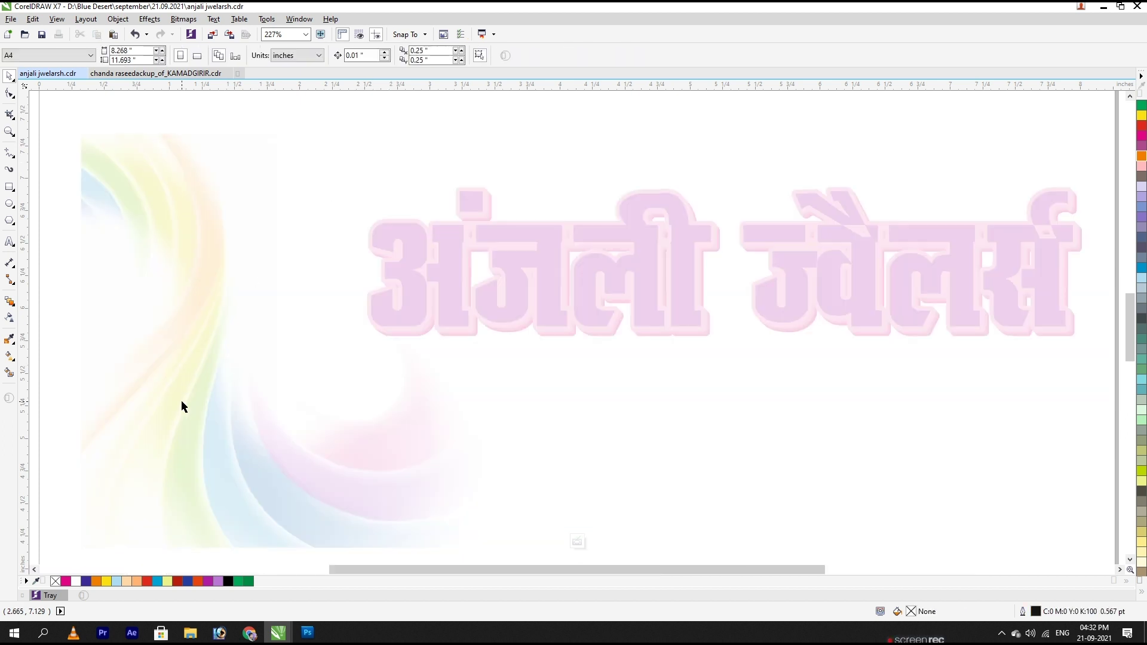
pyautogui.hotkey('ctrl', 'z')
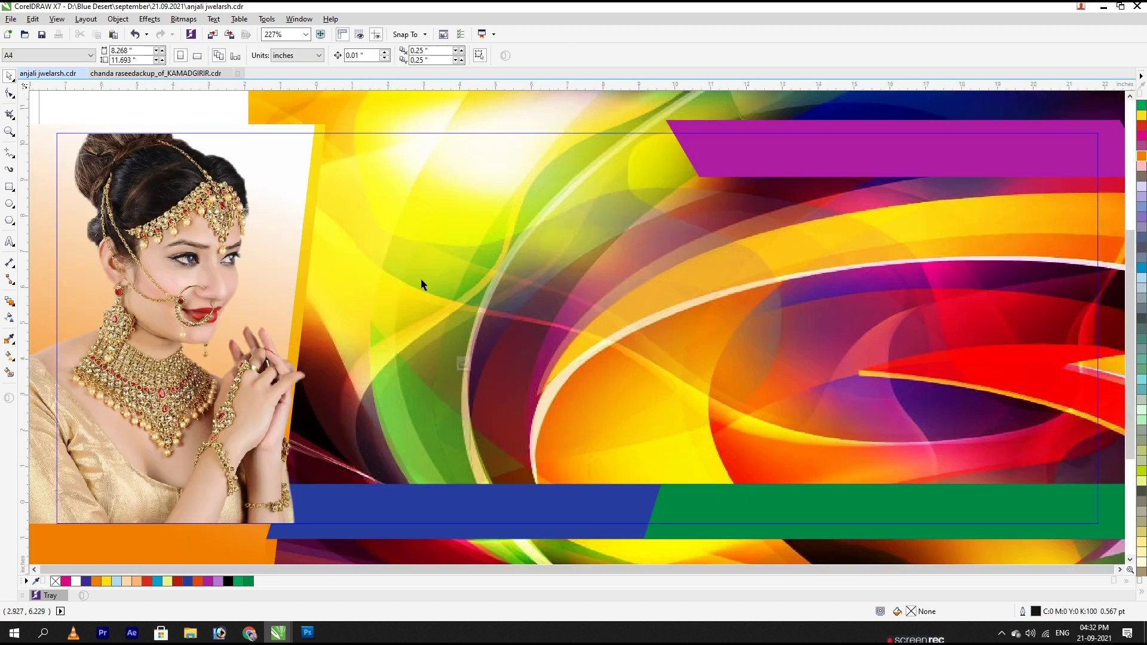
pyautogui.scroll(-3, 421, 279)
pyautogui.click(385, 352)
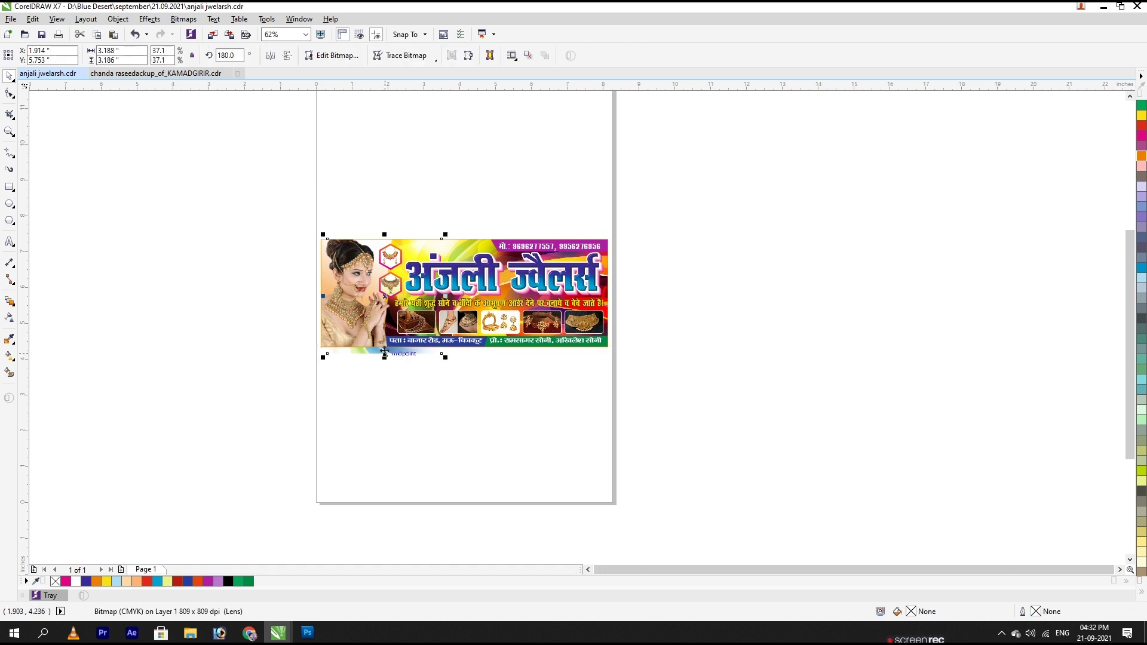
pyautogui.moveTo(384, 352); pyautogui.dragTo(239, 372)
pyautogui.click(342, 329)
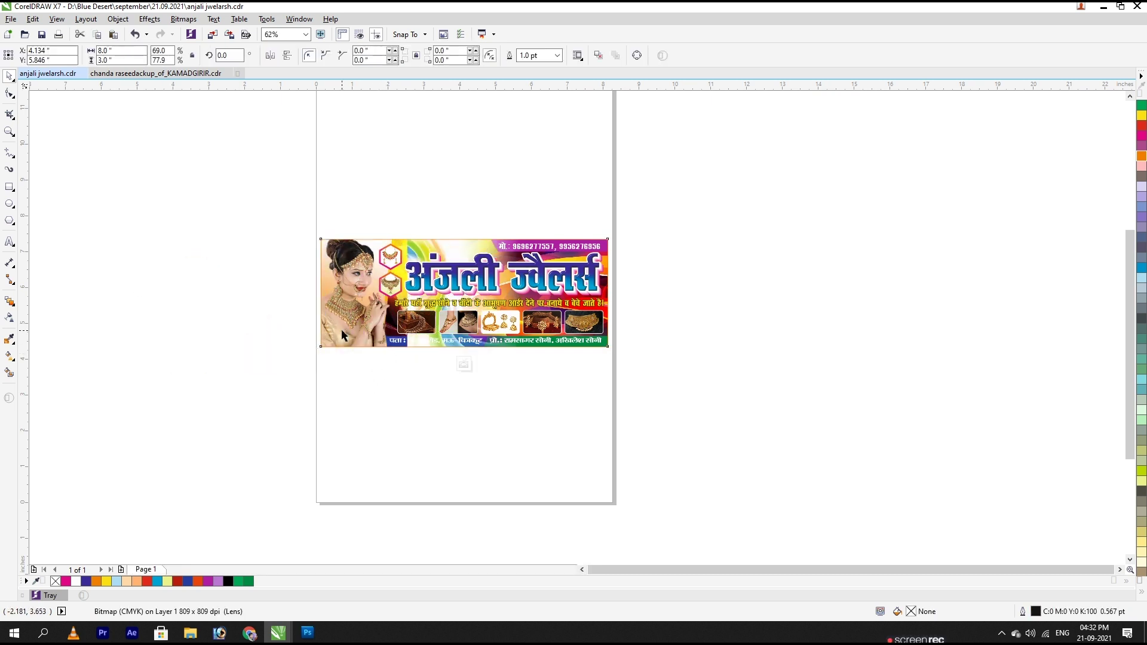
# Step: Within the banner frame's contents, send the bride photo behind the gradient panel and cut the swirl bitmap
pyautogui.doubleClick(342, 329)
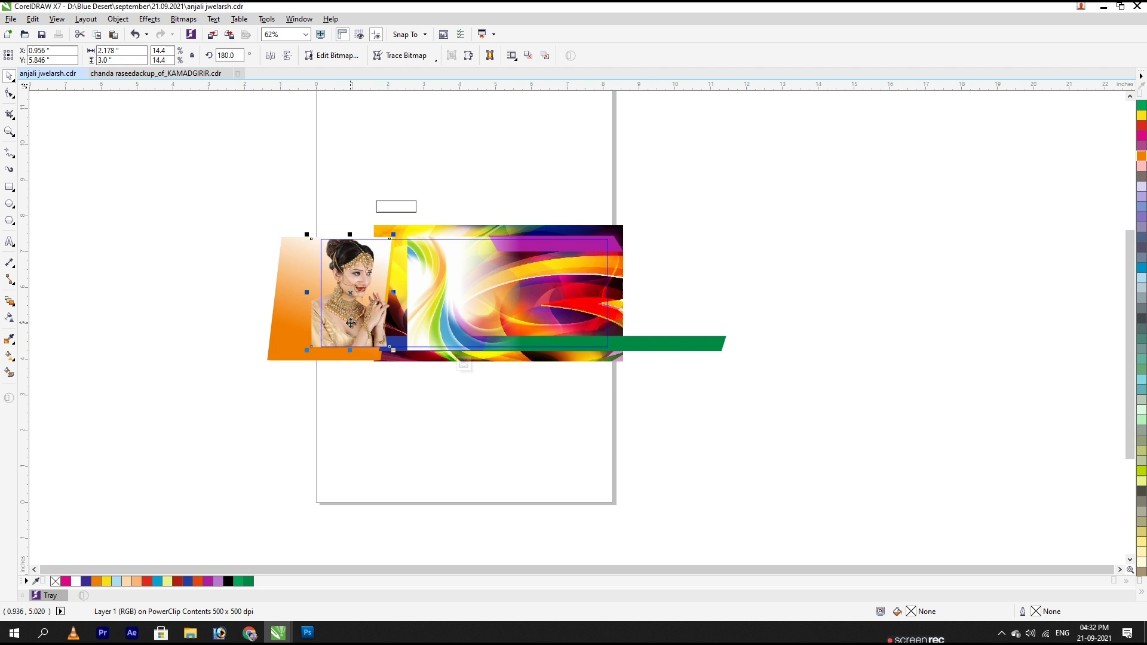
pyautogui.press('Delete')
pyautogui.click(413, 307)
pyautogui.press('Delete')
# Step: Paste the swirl bitmap inside the white-to-orange gradient panel and shift it about 0.8 inch right
pyautogui.click(344, 298)
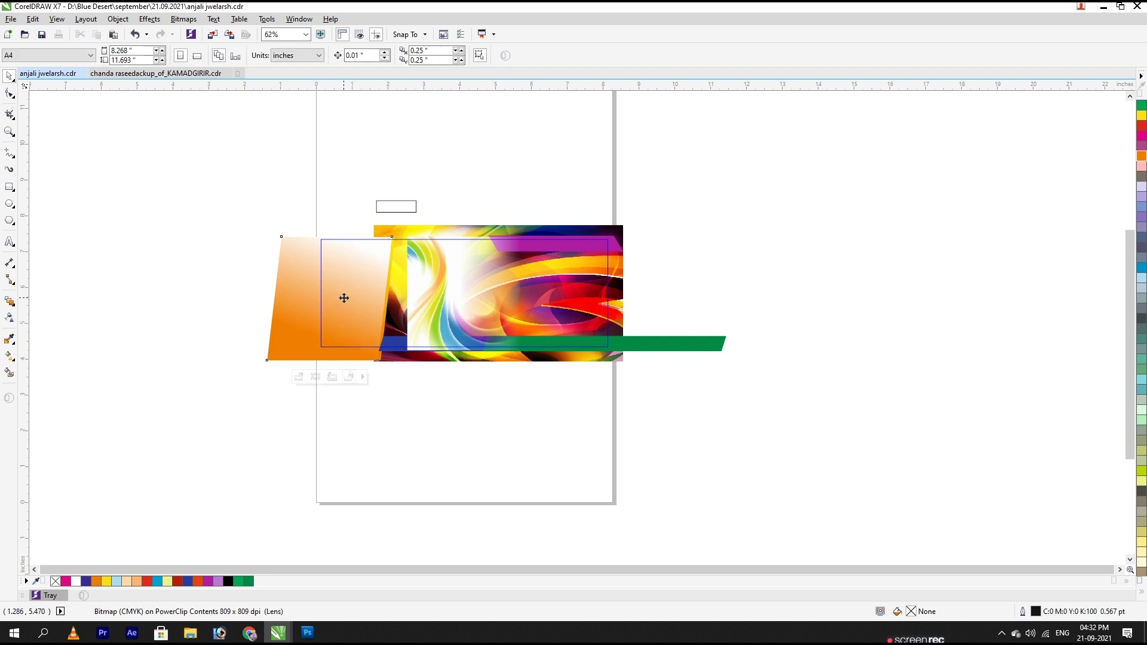
pyautogui.keyDown('alt'); pyautogui.click(344, 298); pyautogui.keyUp('alt')
pyautogui.moveTo(344, 299); pyautogui.dragTo(374, 297)
pyautogui.keyDown('ctrl'); pyautogui.click(404, 418); pyautogui.keyUp('ctrl')
pyautogui.click(400, 418)
pyautogui.click(350, 299)
pyautogui.keyDown('alt'); pyautogui.click(339, 286); pyautogui.keyUp('alt')
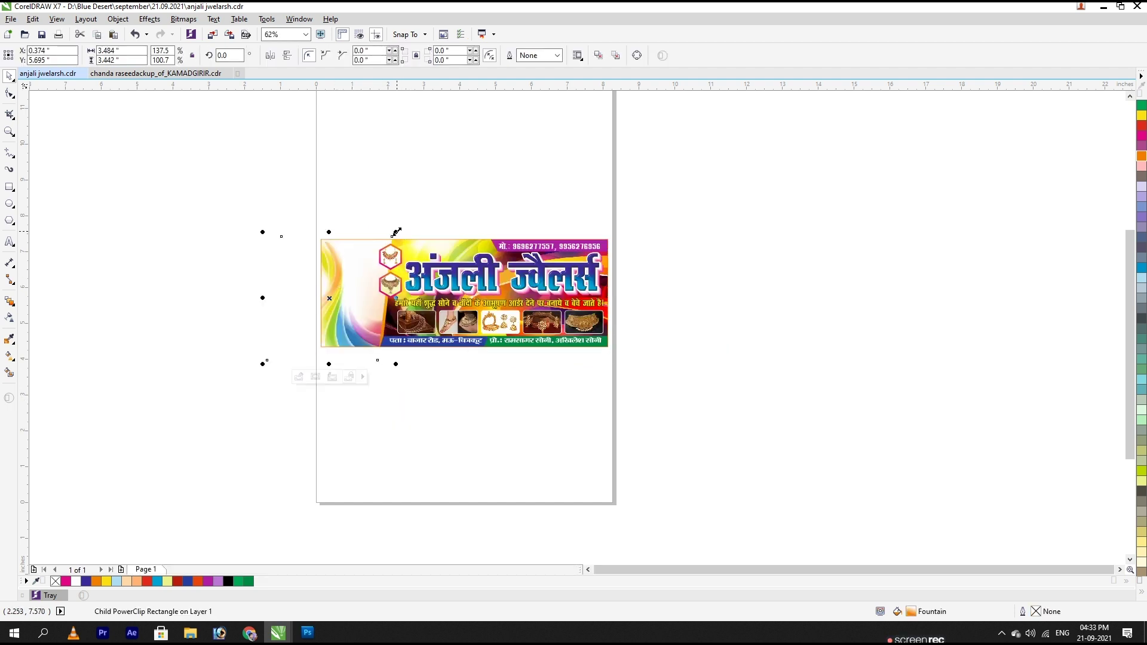
# Step: Enlarge the swirl bitmap inside the gradient panel proportionally to about 3.39 inches wide
pyautogui.keyDown('alt'); pyautogui.click(390, 250); pyautogui.keyUp('alt')
pyautogui.moveTo(420, 238); pyautogui.dragTo(433, 231)
pyautogui.press('Escape')
pyautogui.press('Delete')
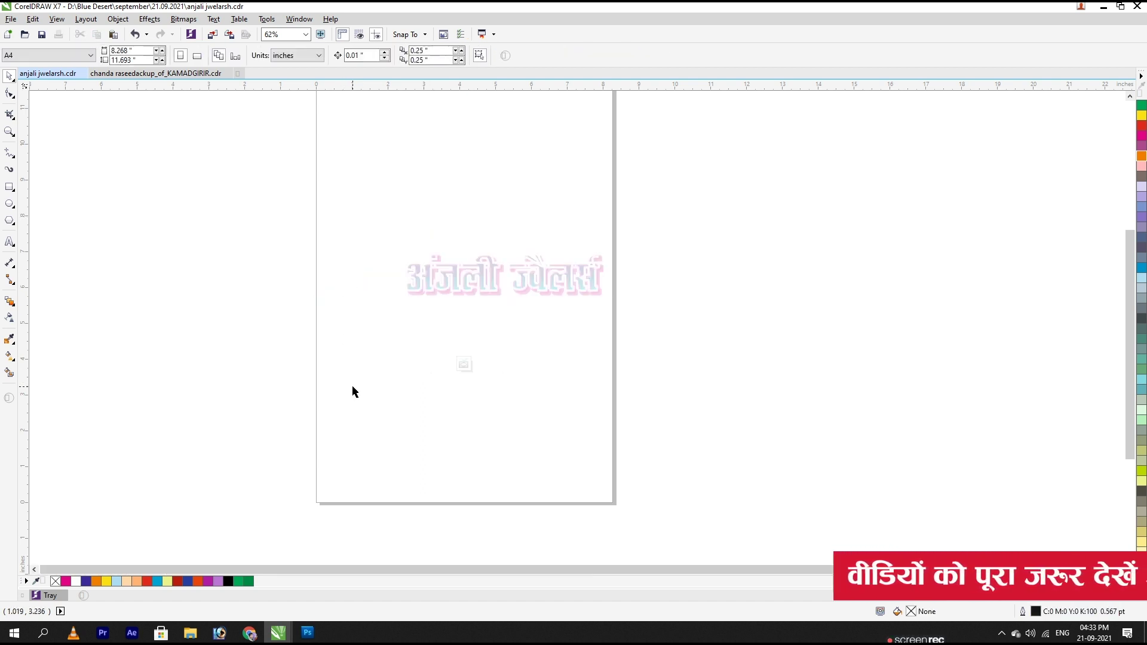
# Step: Inside the banner frame, move the swirl-filled panel and the yellow-orange panel about 2.8 inches left to uncover the bride photo
pyautogui.click(357, 307)
pyautogui.scroll(1, 335, 333)
pyautogui.scroll(2, 327, 343)
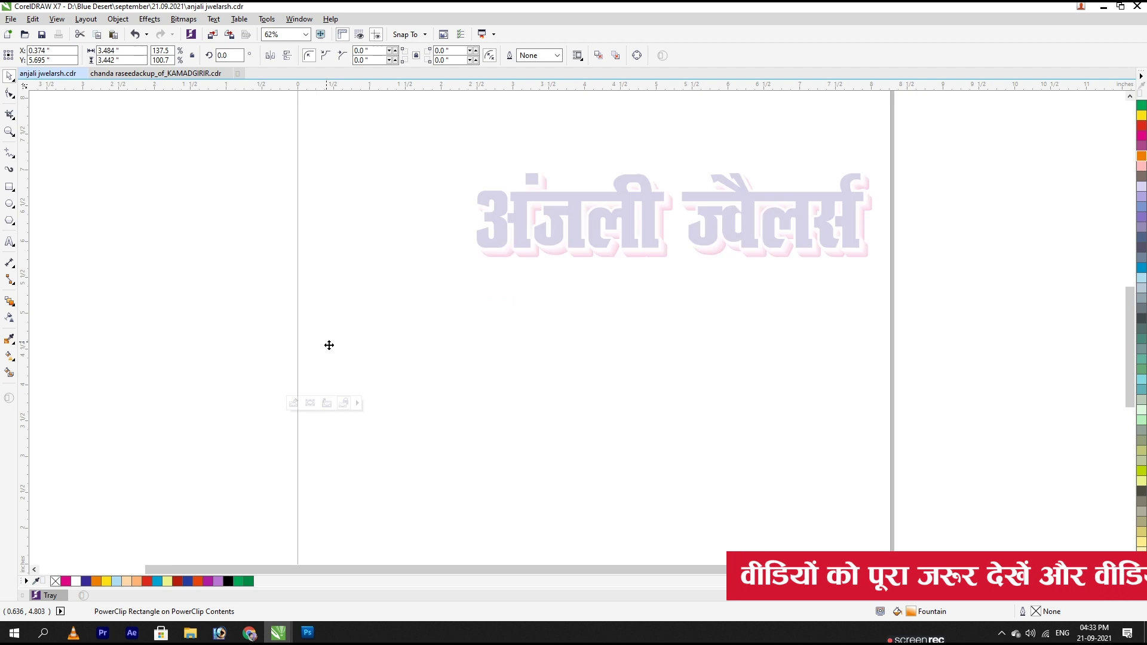
pyautogui.hotkey('ctrl', 'z')
pyautogui.click(472, 476)
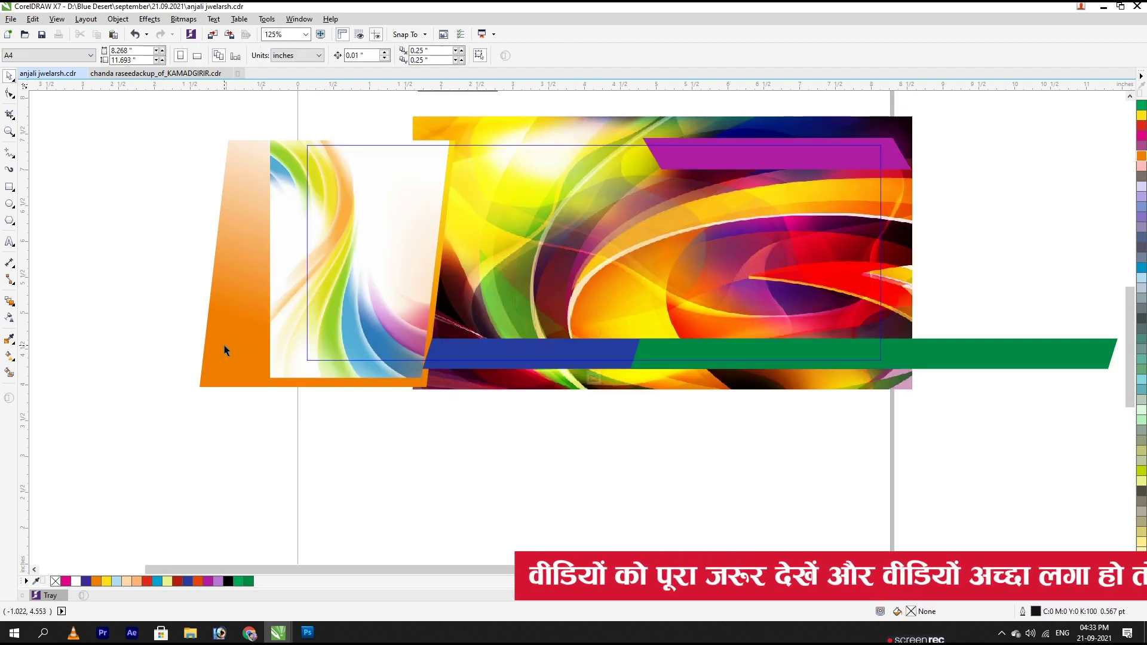
pyautogui.click(266, 165)
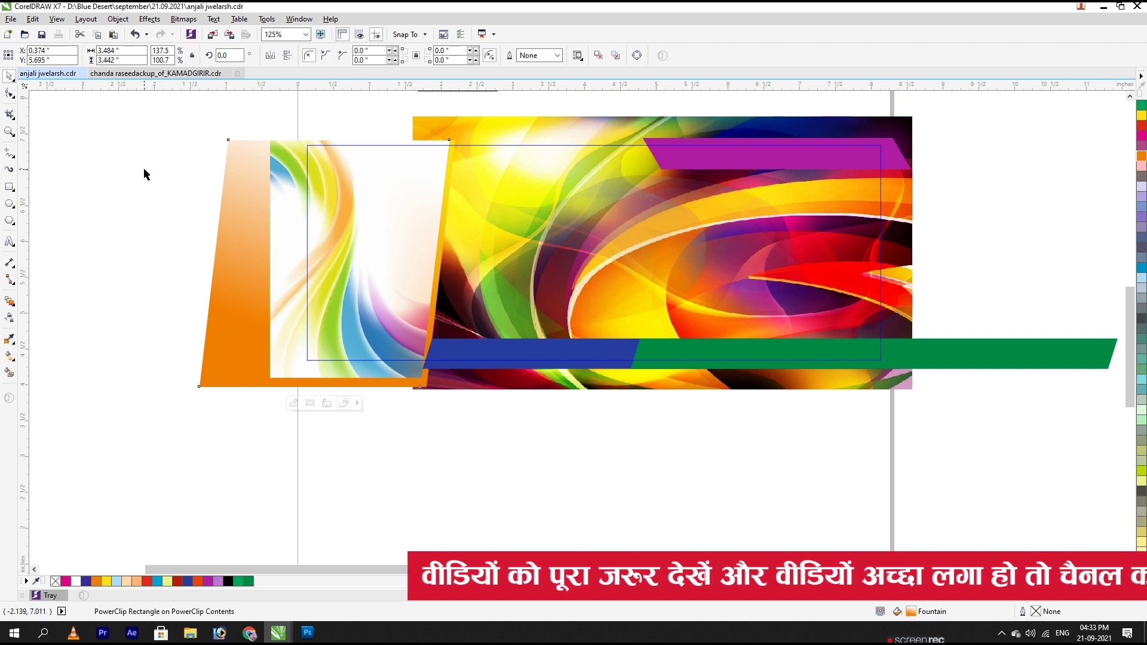
pyautogui.click(143, 167)
pyautogui.click(274, 159)
pyautogui.moveTo(371, 171); pyautogui.dragTo(170, 171)
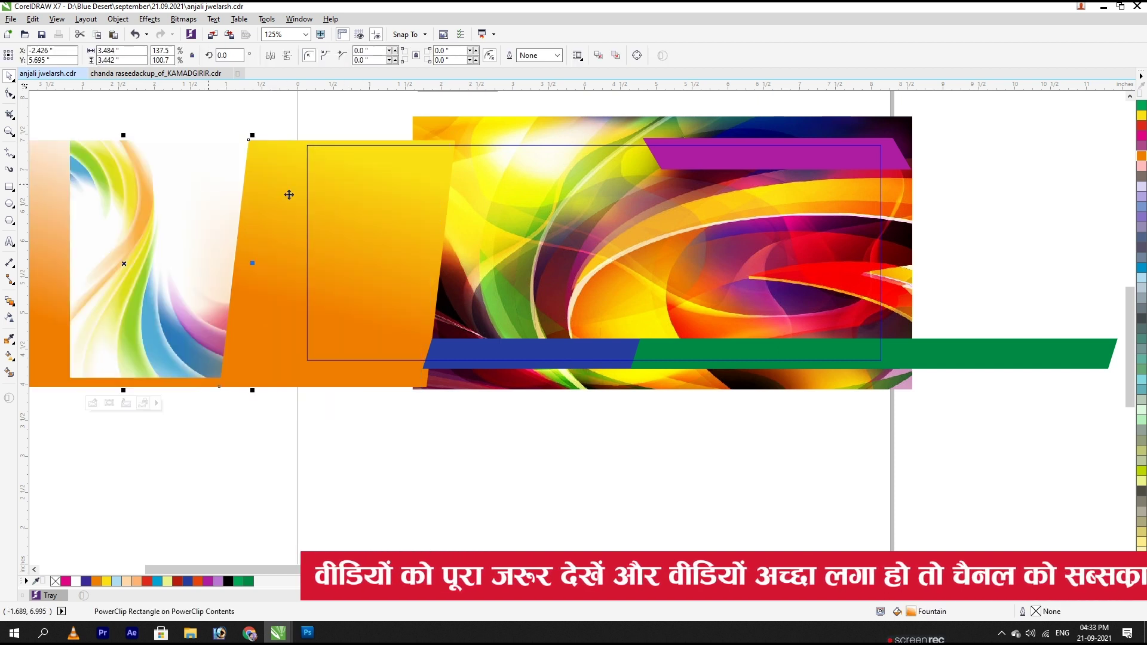
pyautogui.press('Delete')
# Step: Move both gradient panels back to the banner's left end together and layer them behind the bride photo
pyautogui.click(357, 210)
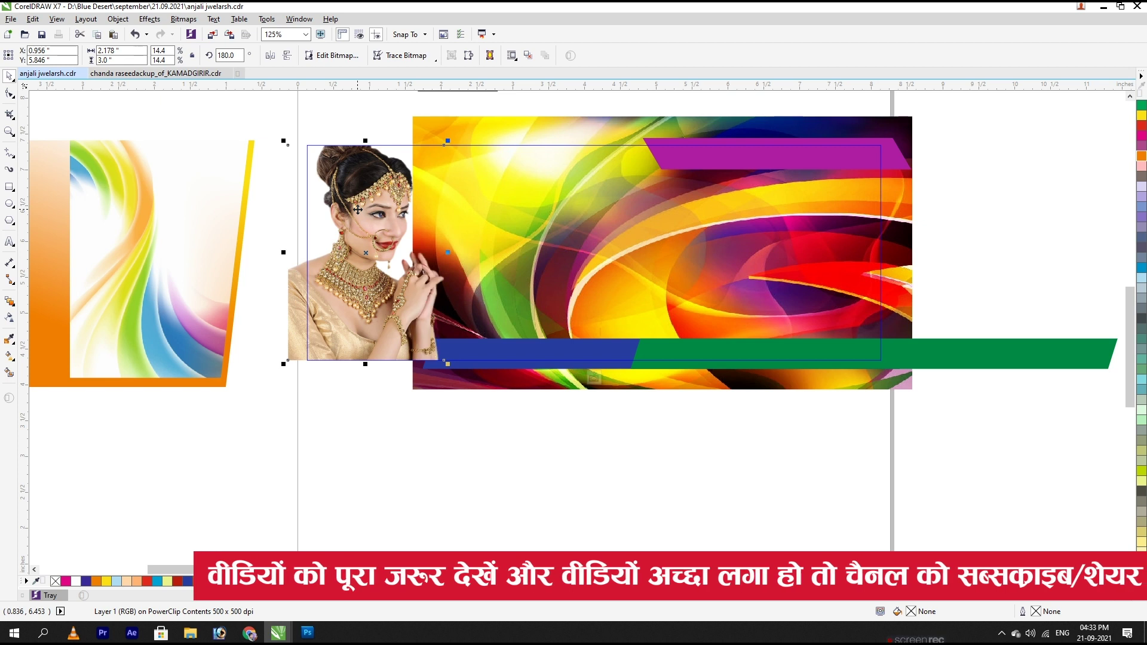
pyautogui.click(159, 205)
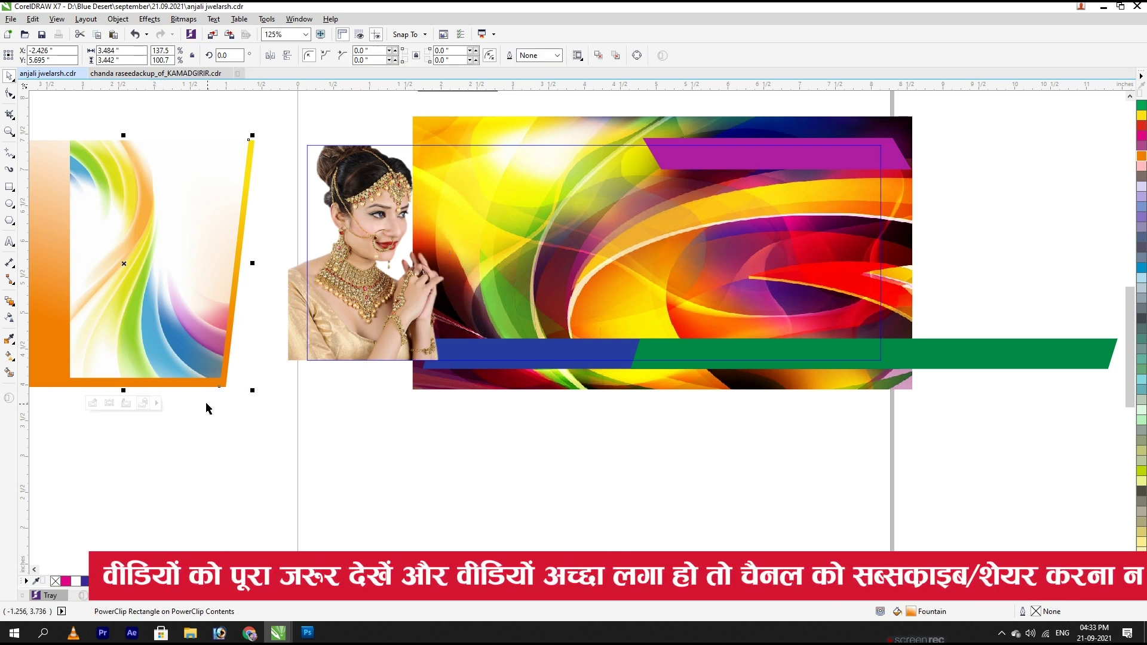
pyautogui.press('Escape')
pyautogui.moveTo(182, 430); pyautogui.dragTo(198, 291)
pyautogui.moveTo(190, 287); pyautogui.dragTo(397, 299)
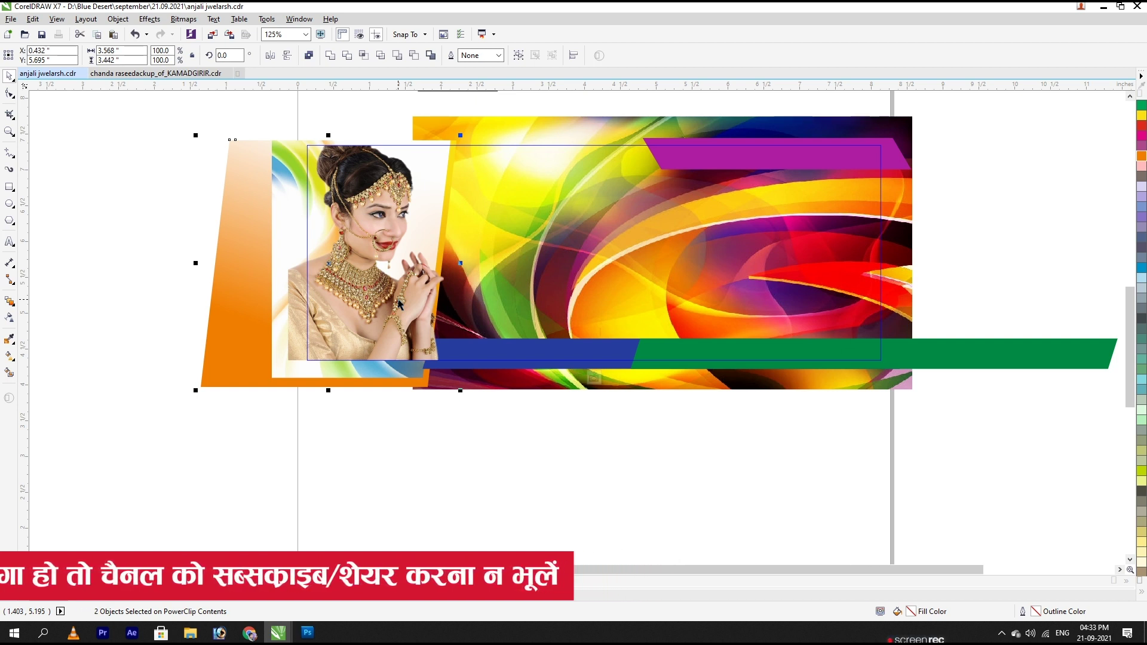
pyautogui.press('Right')
pyautogui.press('Right')
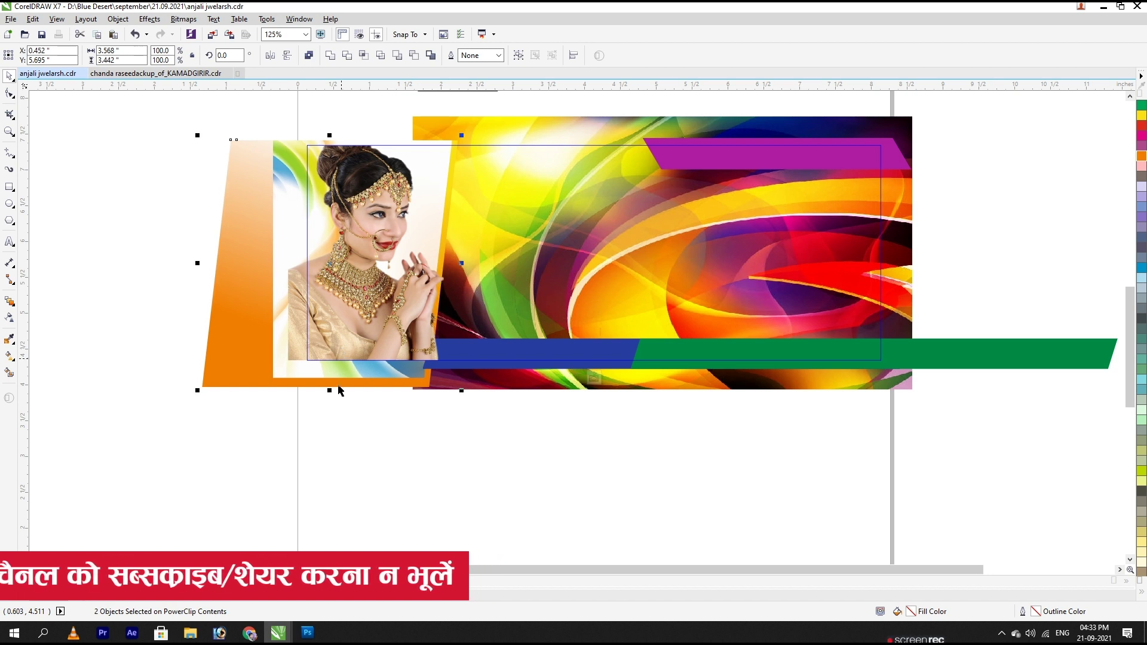
pyautogui.press('Left')
pyautogui.press('Left')
pyautogui.click(317, 405)
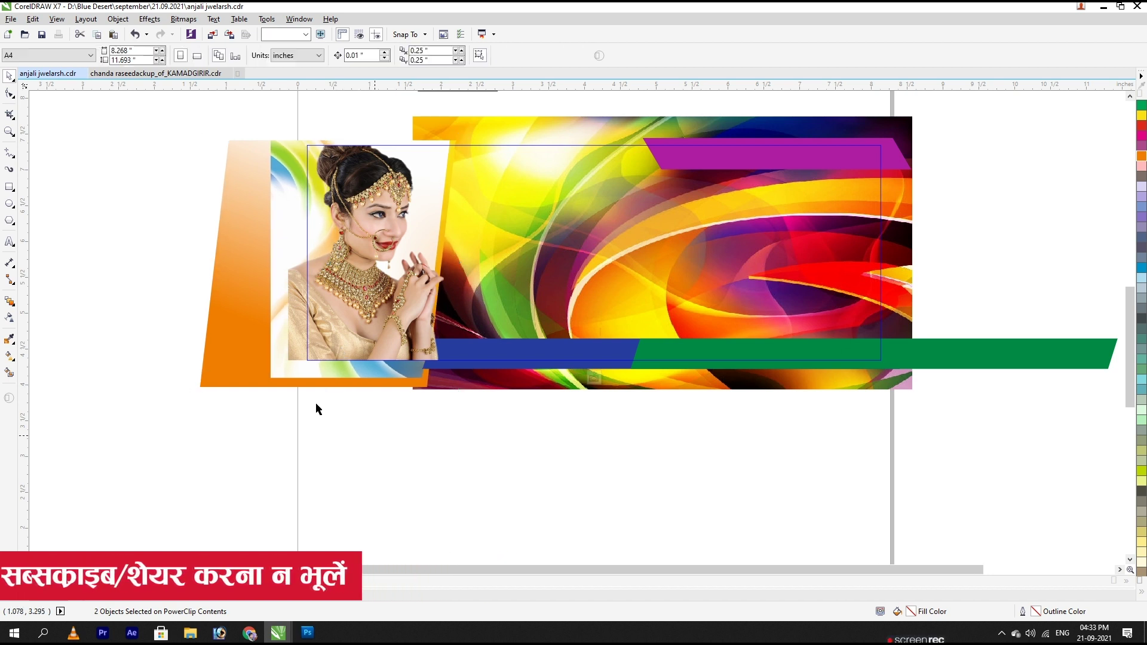
# Step: Shift the swirl bitmap about 0.5 inch right inside the panel, stretch its right side outward, and finish editing the frame contents
pyautogui.click(321, 380)
pyautogui.keyDown('ctrl'); pyautogui.click(324, 370); pyautogui.keyUp('ctrl')
pyautogui.moveTo(344, 371); pyautogui.dragTo(413, 371)
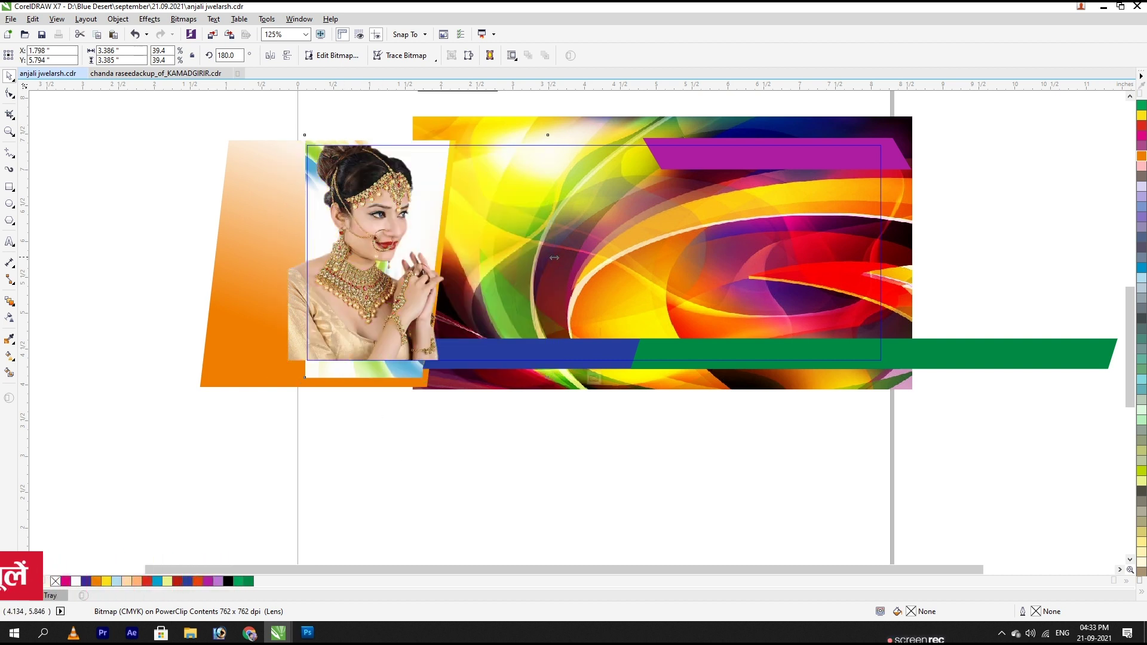
pyautogui.moveTo(551, 256); pyautogui.dragTo(586, 257)
pyautogui.keyDown('ctrl'); pyautogui.click(377, 464); pyautogui.keyUp('ctrl')
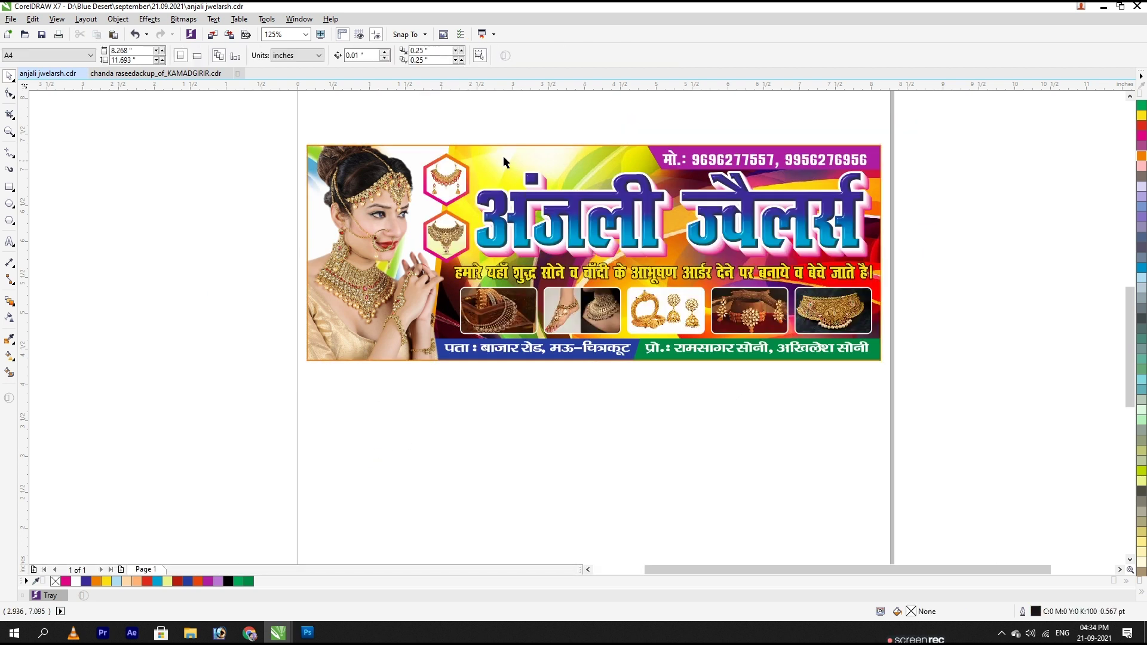
# Step: Change the slogan's fill from yellow to white and save the file
pyautogui.hotkey('shift', 'F2')
pyautogui.click(303, 114)
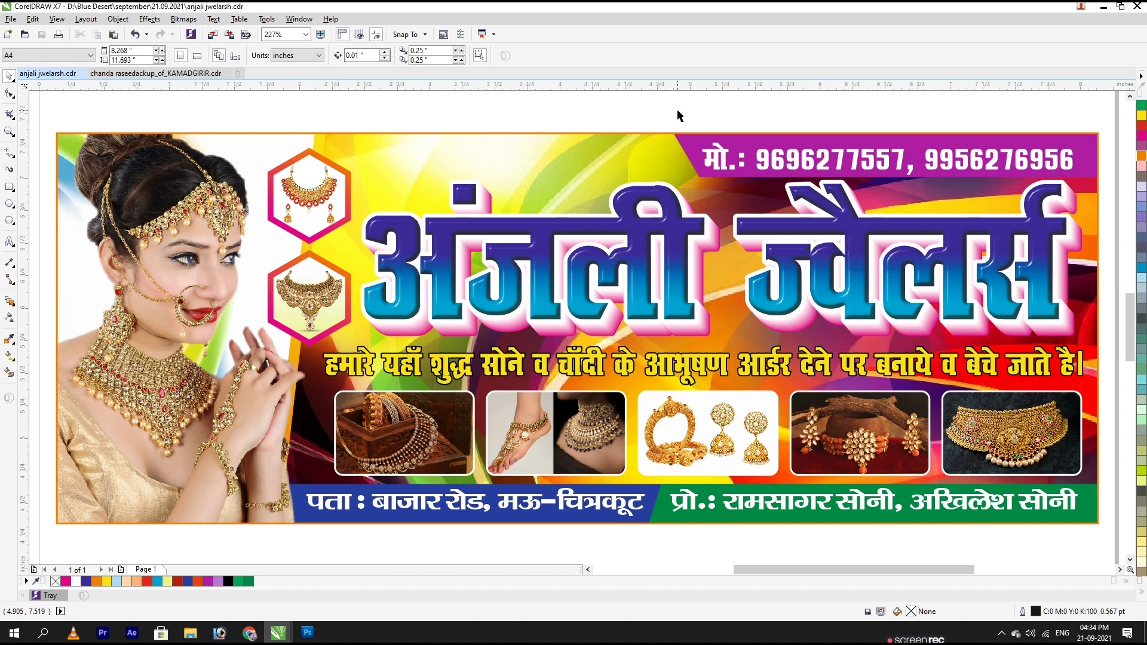
pyautogui.click(686, 375)
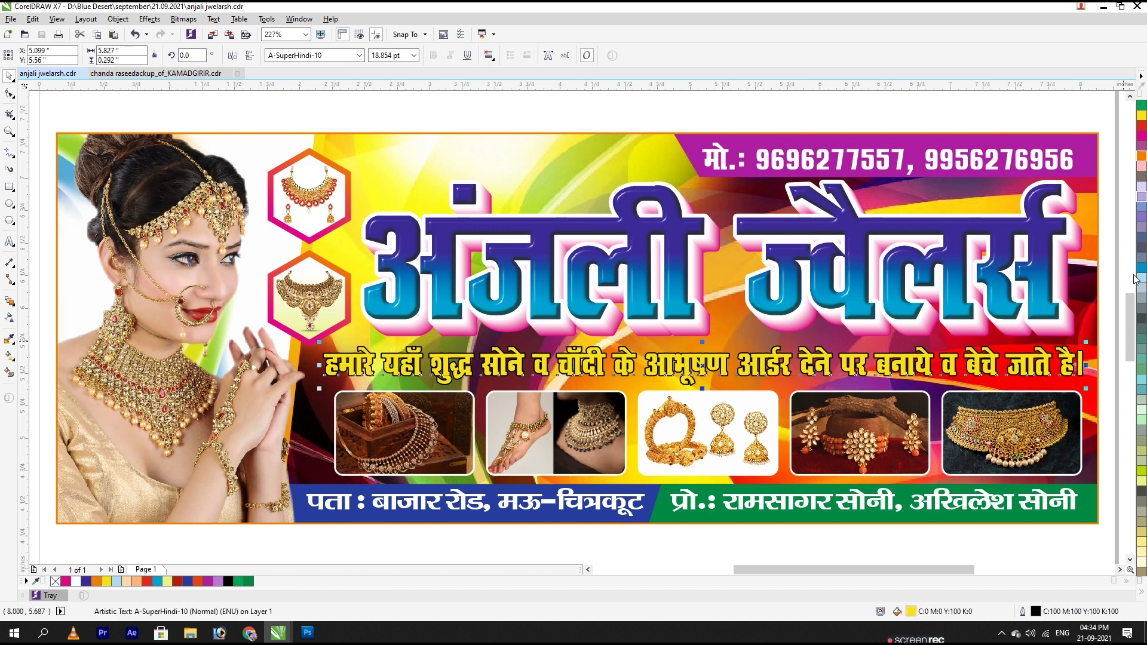
pyautogui.click(1142, 593)
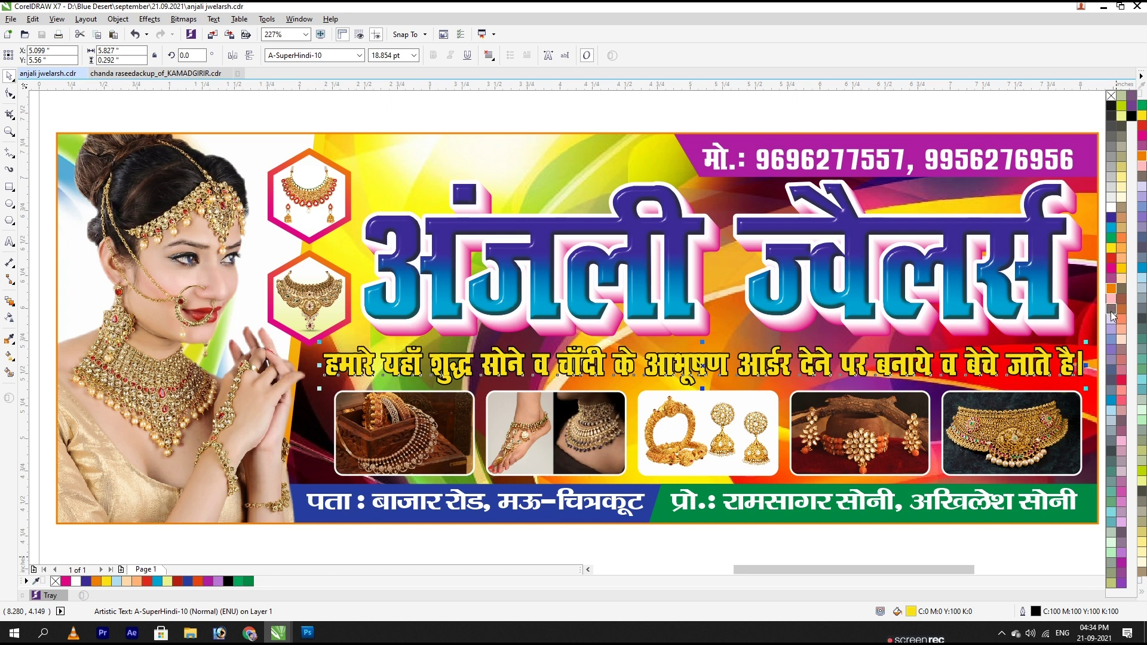
pyautogui.click(1113, 207)
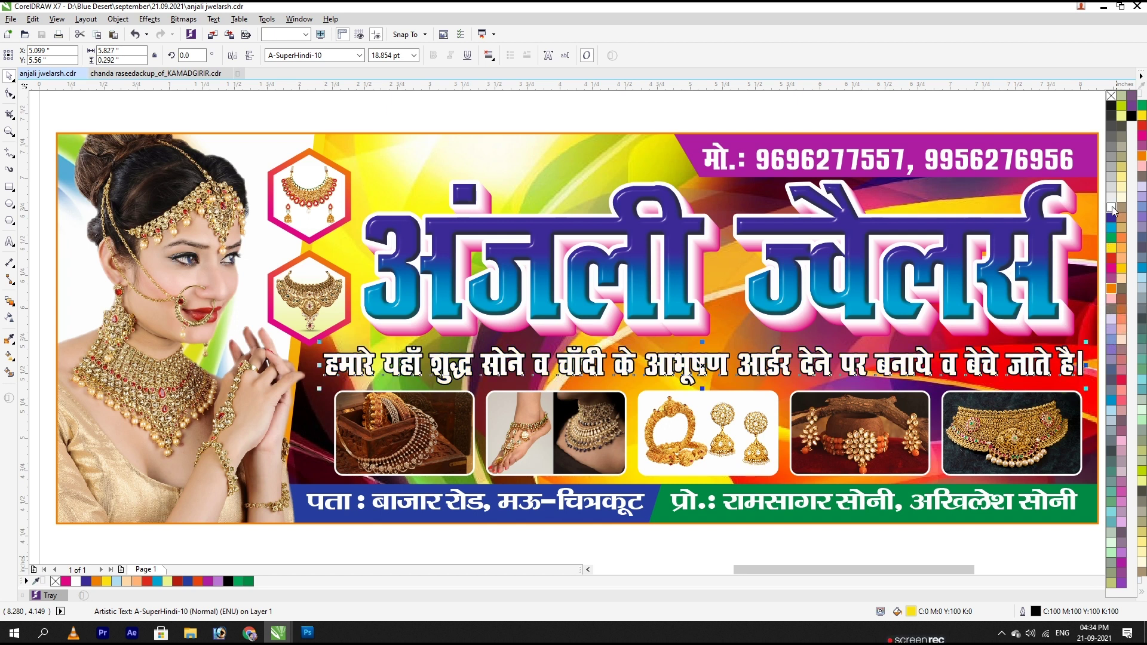
pyautogui.click(401, 125)
pyautogui.hotkey('ctrl', 's')
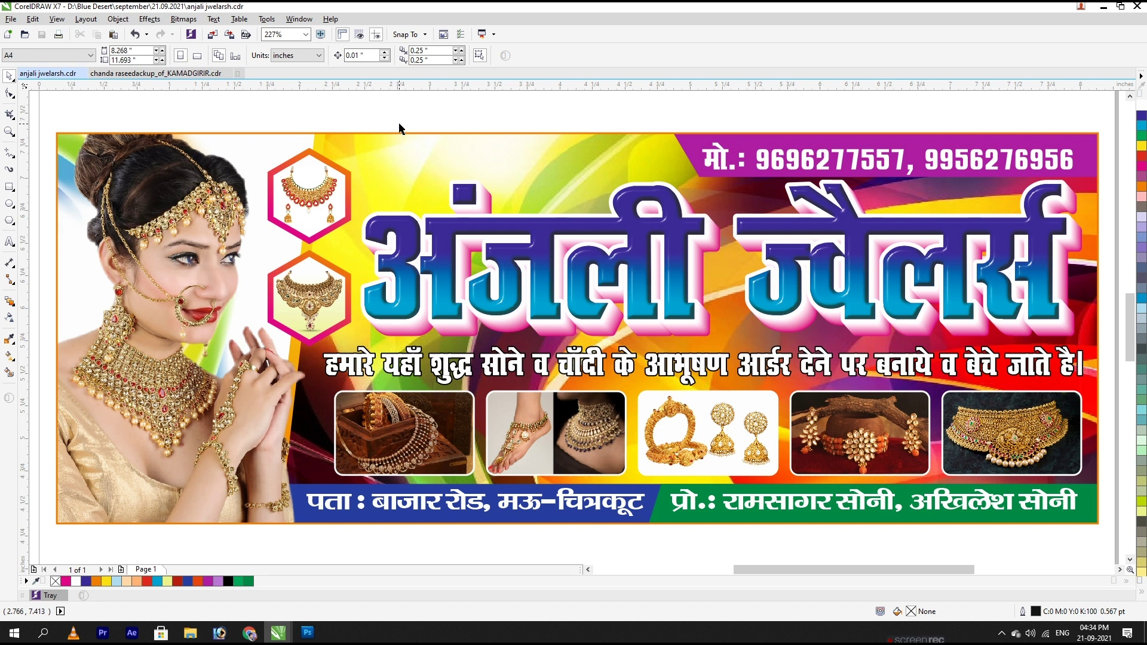
pyautogui.click(687, 365)
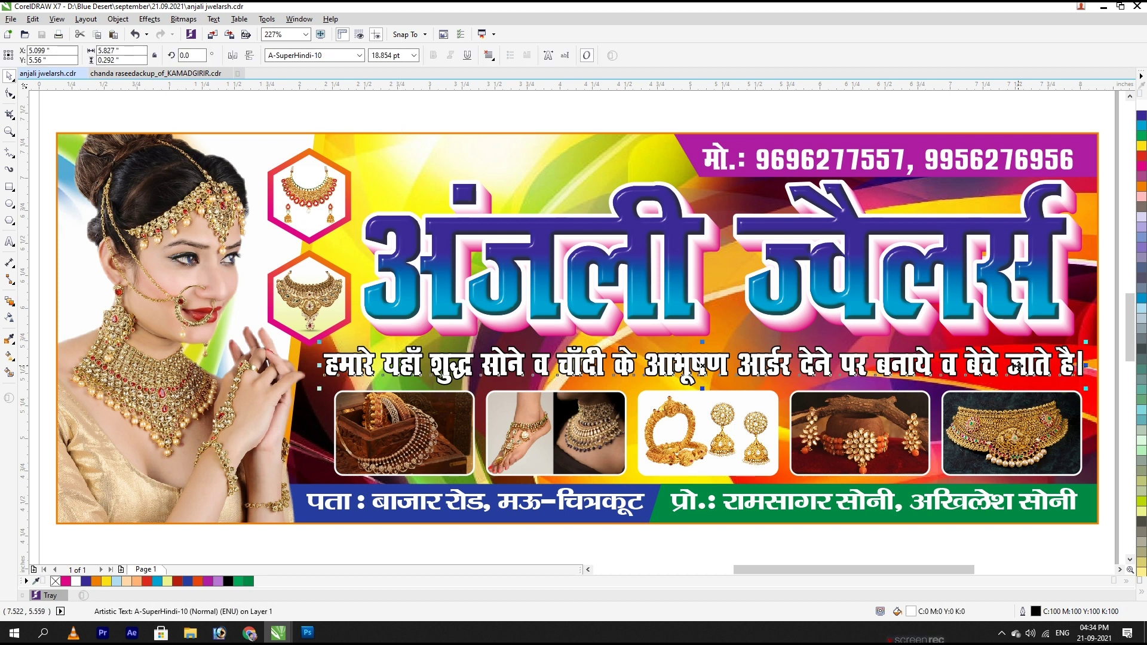
pyautogui.press('F12')
pyautogui.click(617, 427)
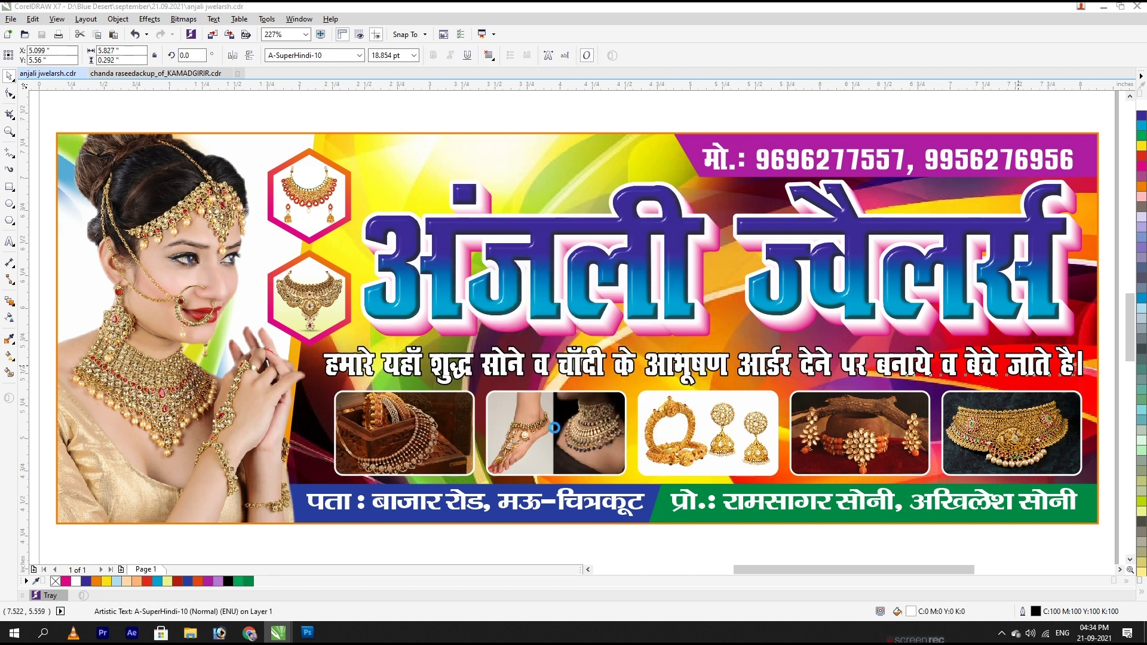
pyautogui.click(610, 109)
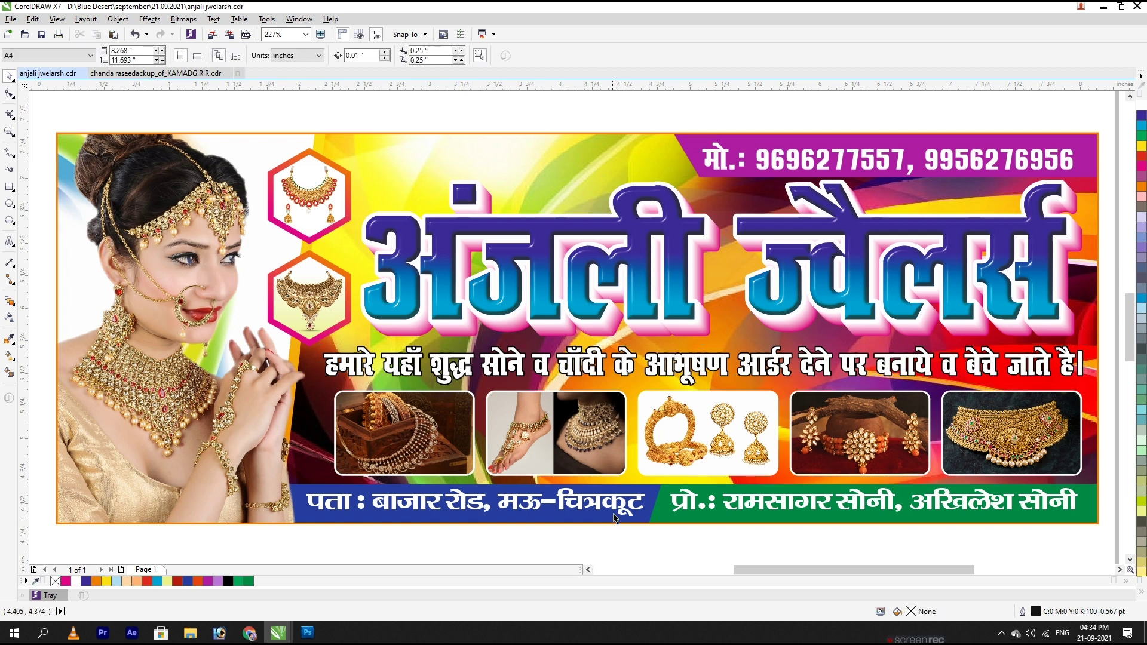
# Step: Fill the proprietor text on the green strip with yellow
pyautogui.click(765, 505)
pyautogui.click(764, 503)
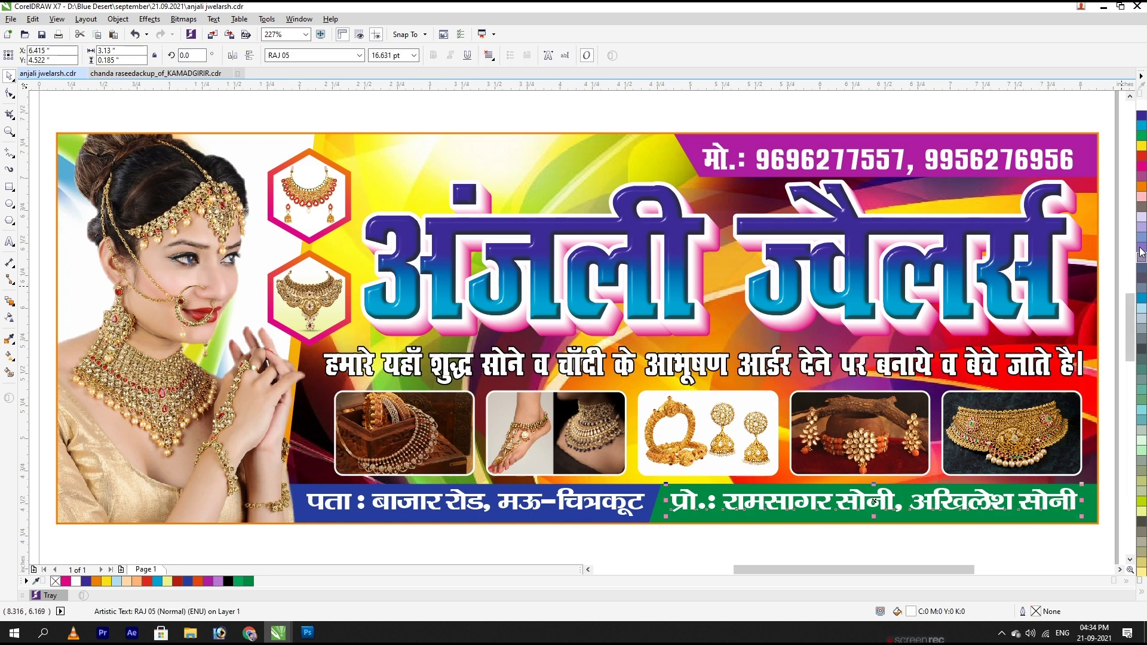
pyautogui.click(1141, 146)
# Step: Give the address and proprietor texts a 0.2 pt outline with round corners and caps, placed behind the fill and scaled with the object
pyautogui.keyDown('shift'); pyautogui.click(630, 513); pyautogui.keyUp('shift')
pyautogui.press('F12')
pyautogui.write('.2')
pyautogui.press('Return')
pyautogui.press('F12')
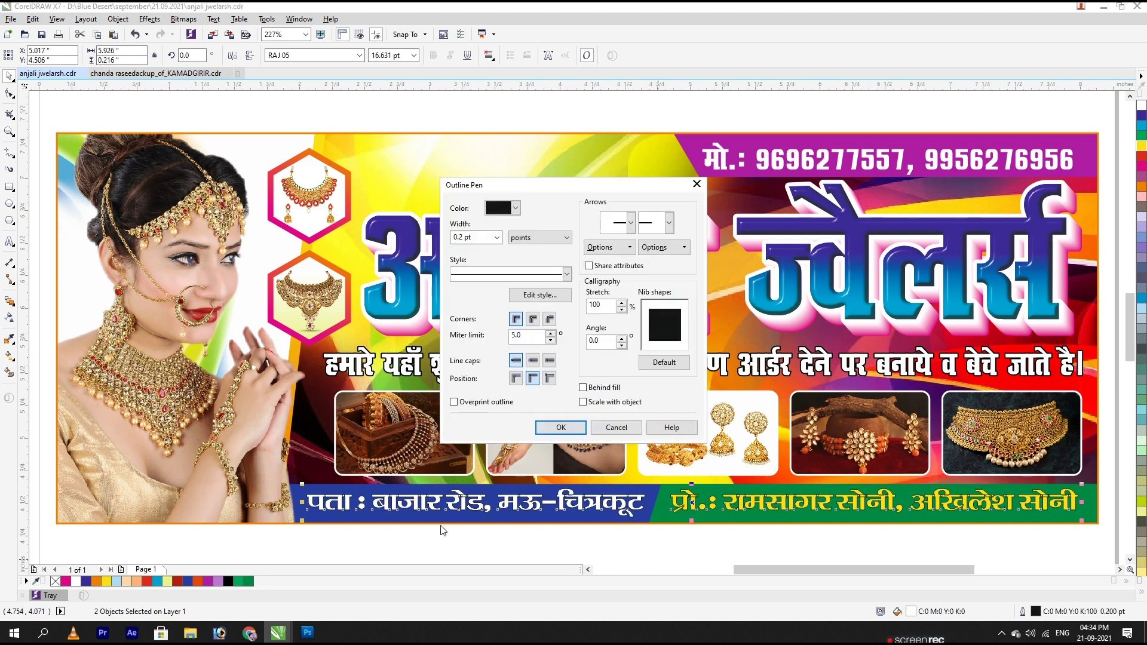
pyautogui.click(533, 318)
pyautogui.click(533, 361)
pyautogui.click(599, 388)
pyautogui.click(600, 402)
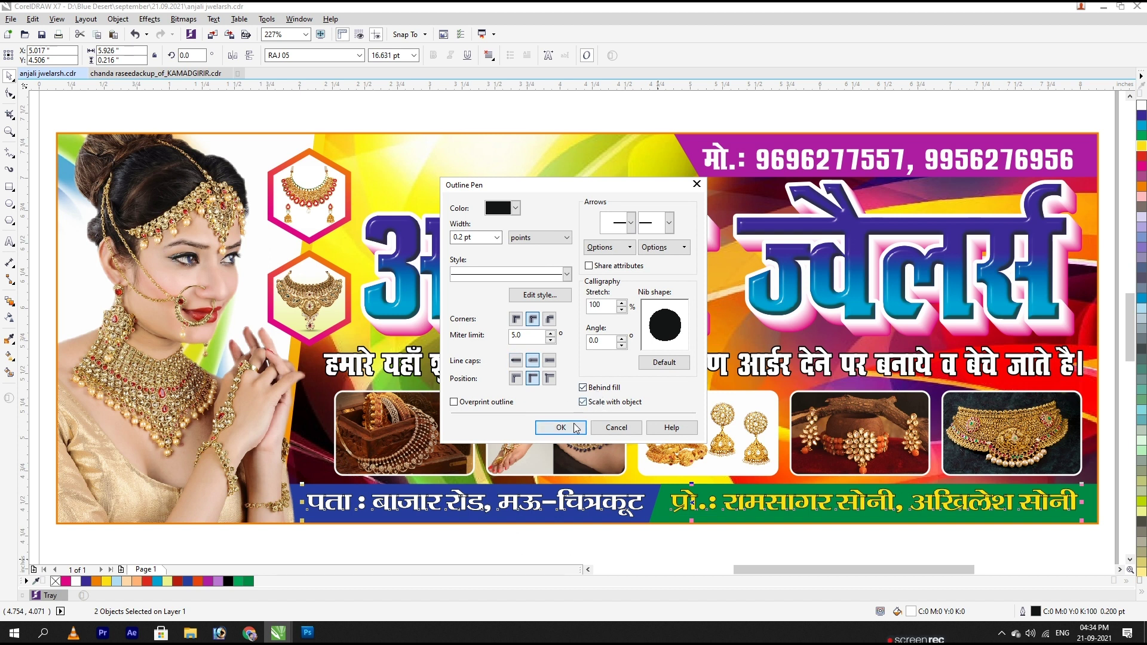
pyautogui.click(561, 428)
# Step: Colour the outline of both strip texts C100 M100 Y100 K100 black and set its width to 1 pt
pyautogui.click(1142, 579)
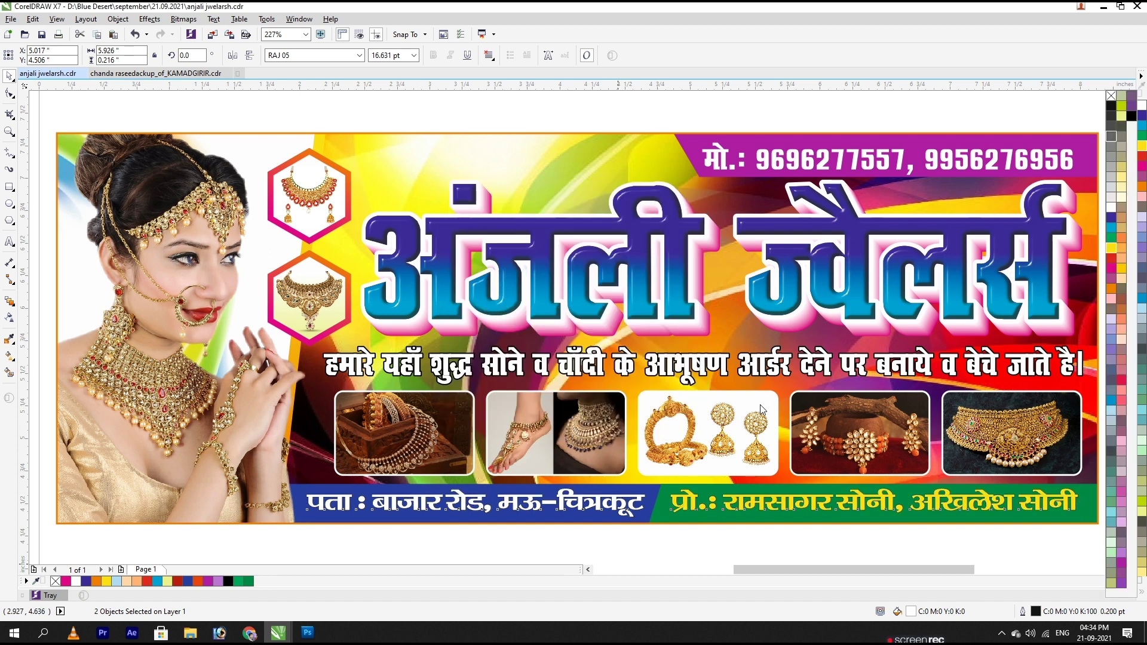
pyautogui.rightClick(1132, 115)
pyautogui.press('F12')
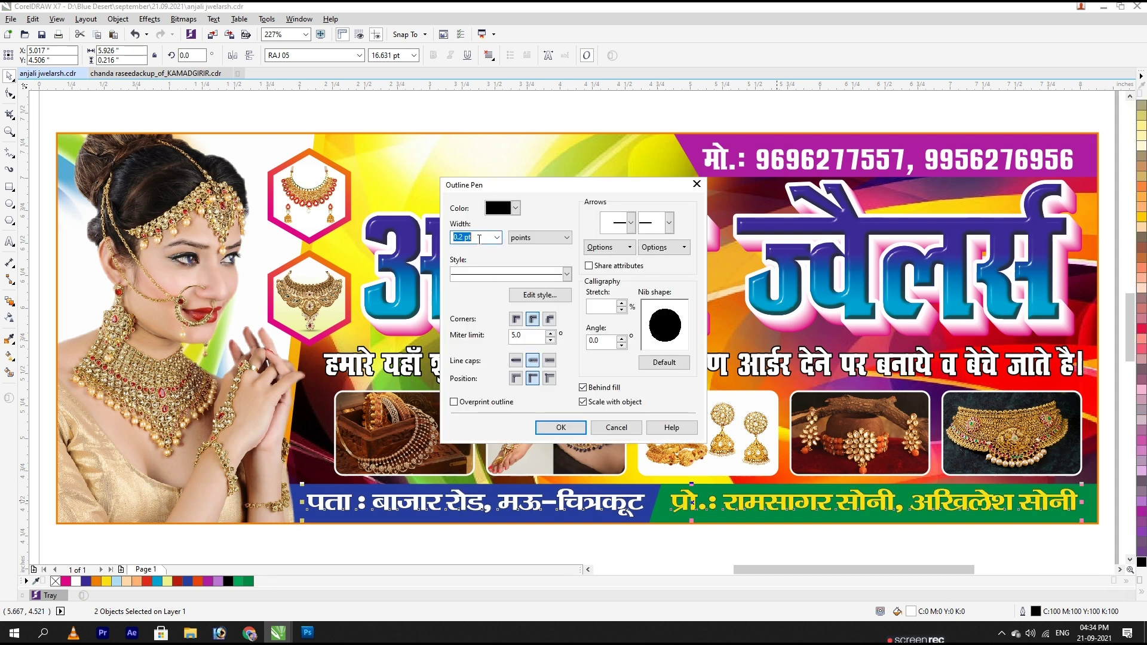
pyautogui.write('1')
pyautogui.press('Return')
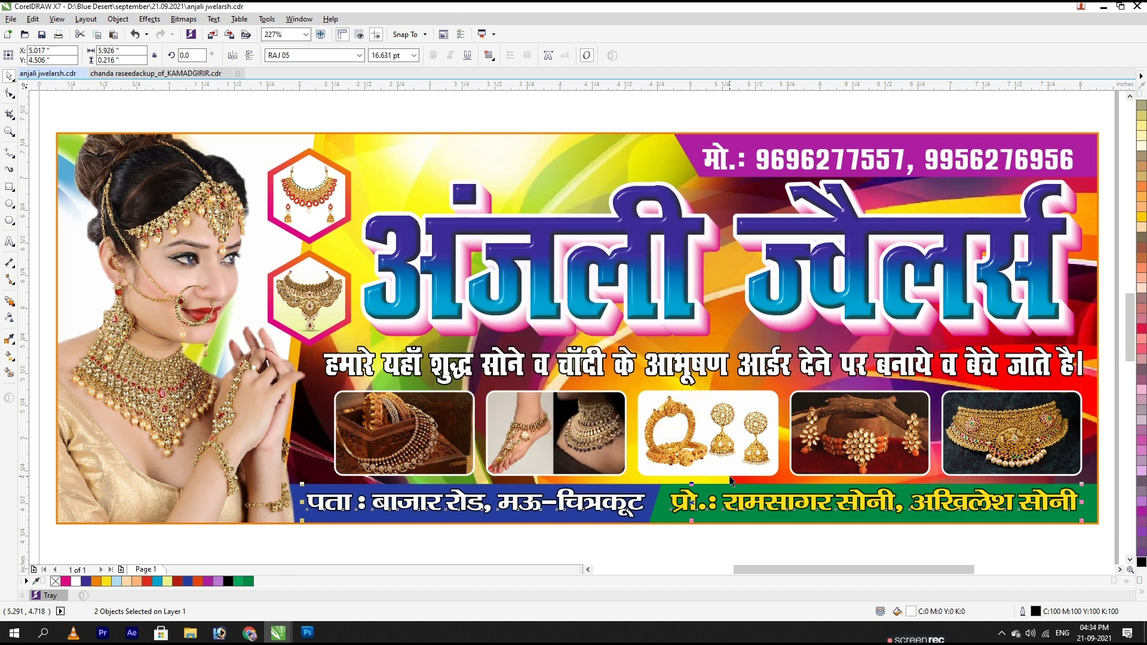
# Step: Increase the outline width of the address and proprietor texts to 2 pt
pyautogui.press('F12')
pyautogui.moveTo(498, 238); pyautogui.dragTo(456, 238)
pyautogui.write('2')
pyautogui.press('Return')
pyautogui.click(443, 123)
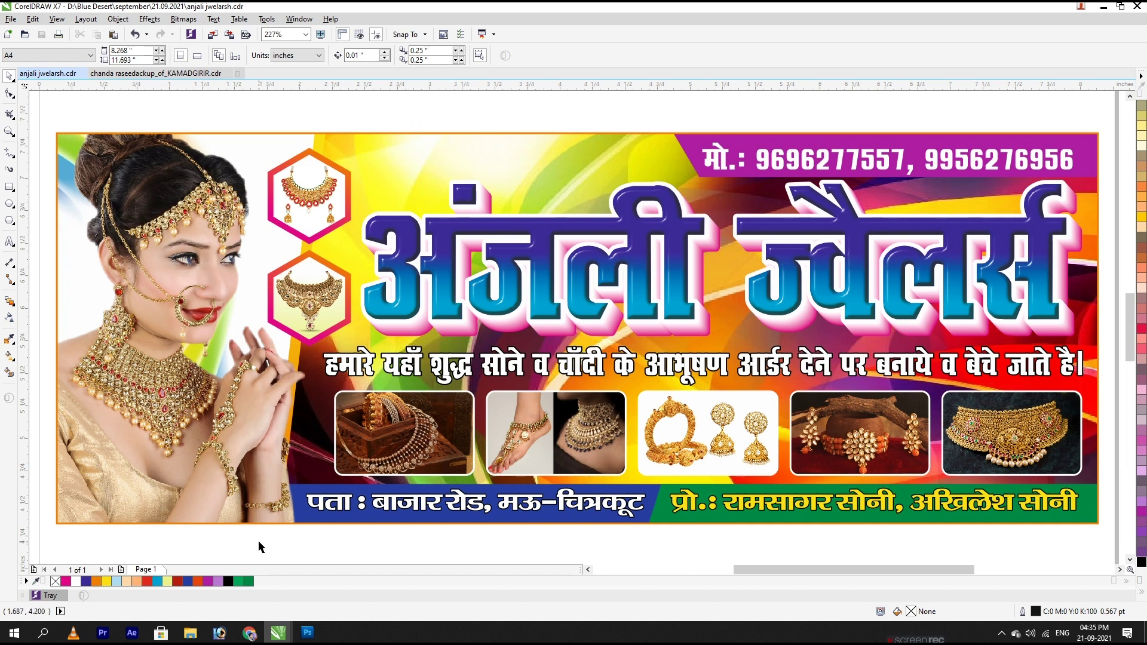
# Step: Group all banner objects centred on the page and preview the design full screen
pyautogui.hotkey('ctrl', 'a')
pyautogui.hotkey('ctrl', 'g')
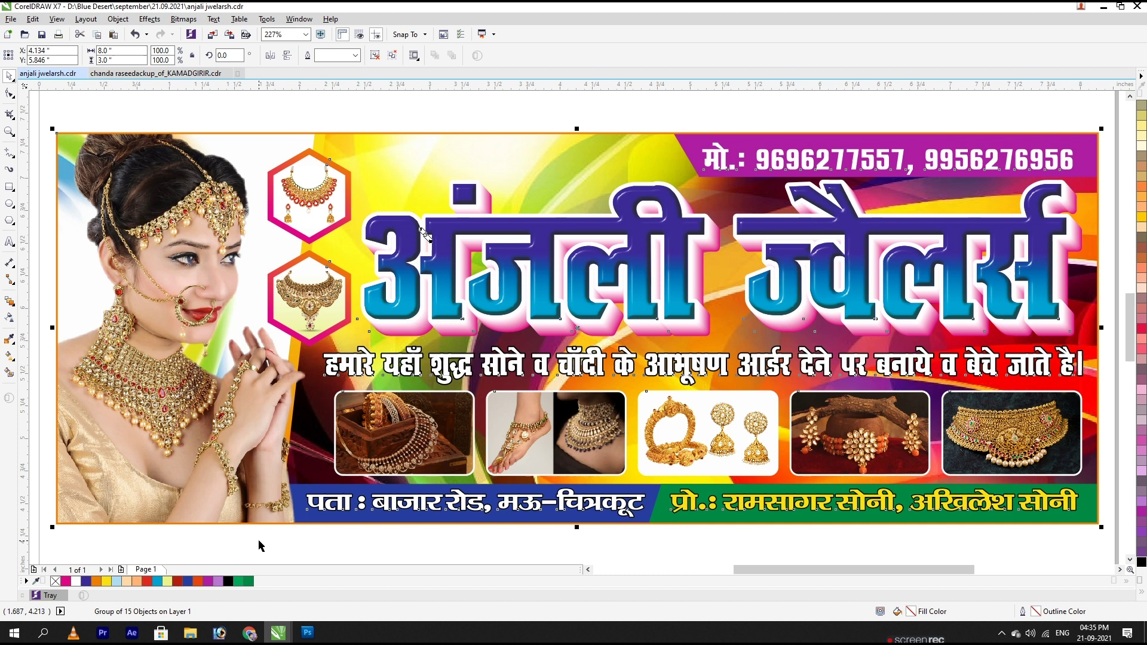
pyautogui.press('p')
pyautogui.press('F9')
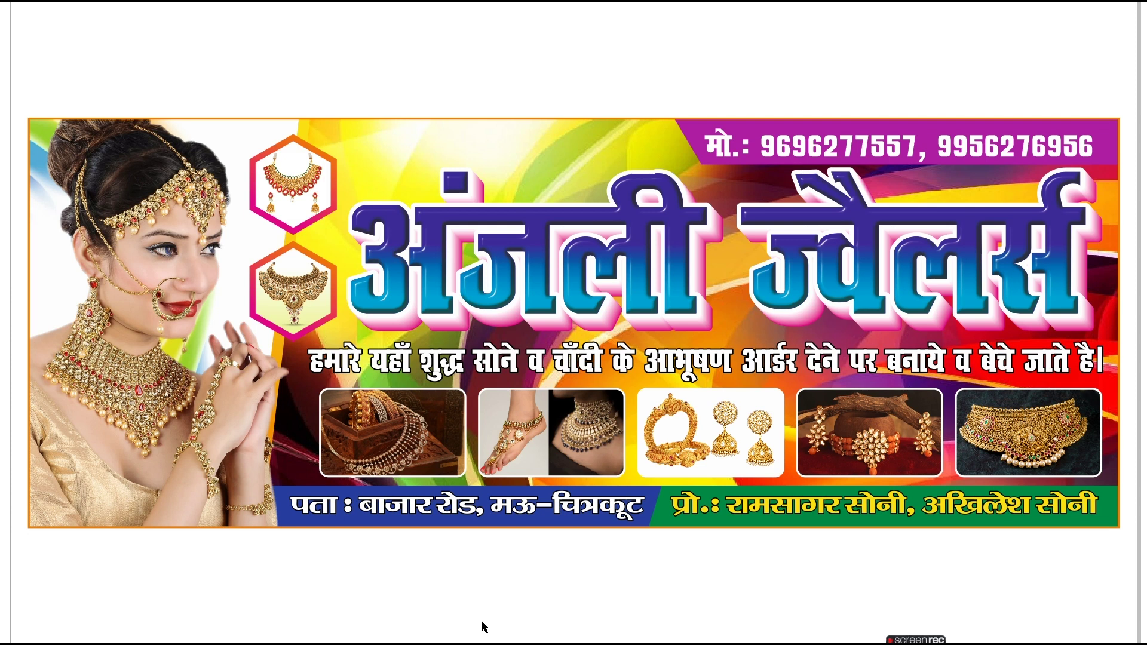
pyautogui.moveTo(933, 638)
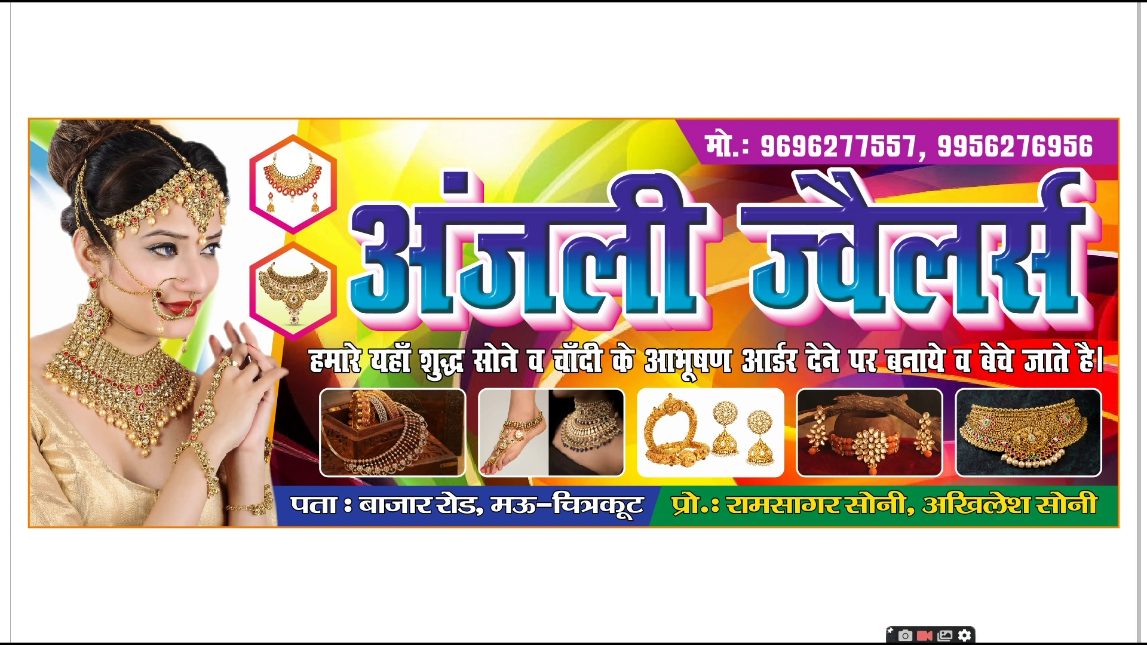